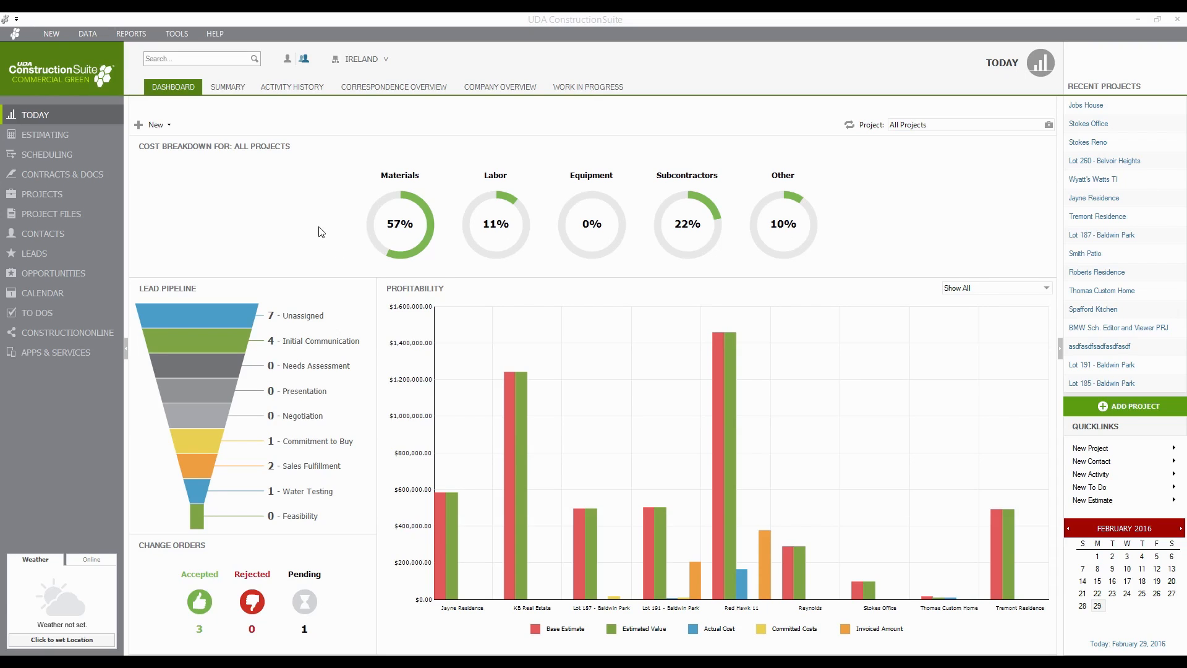
- View the Summary and Activity History pages, ending on Correspondence Overview with three items
{"action": "left_click", "coordinate": [342, 225]}
{"action": "left_click", "coordinate": [221, 91]}
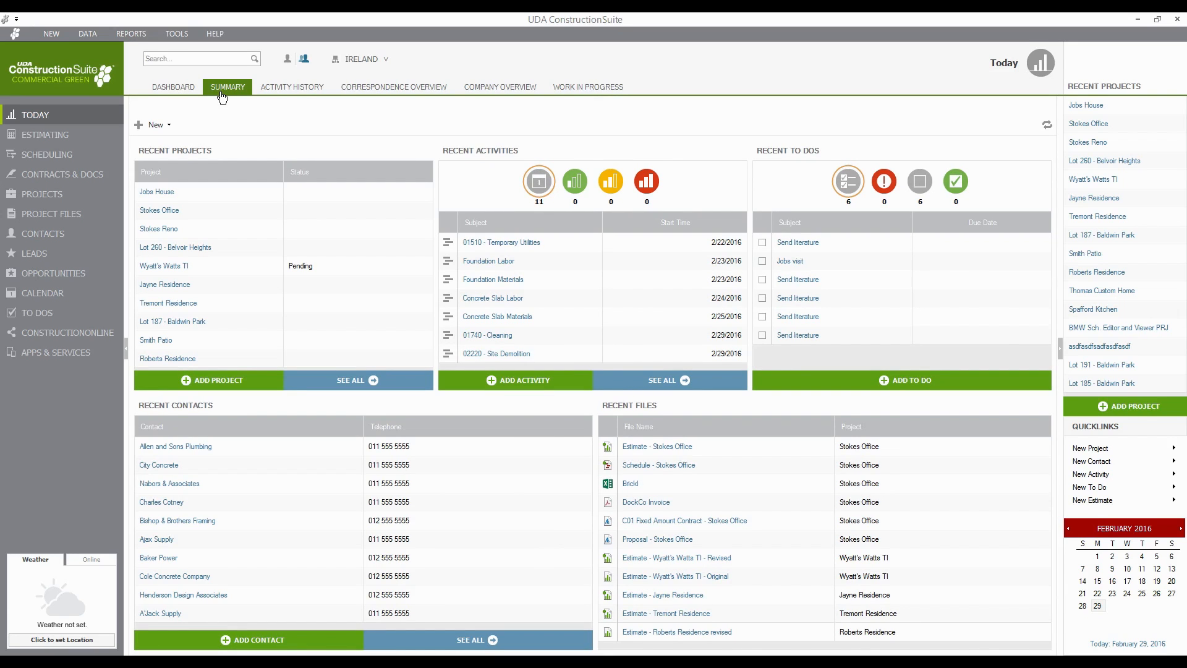
{"action": "left_click", "coordinate": [272, 91]}
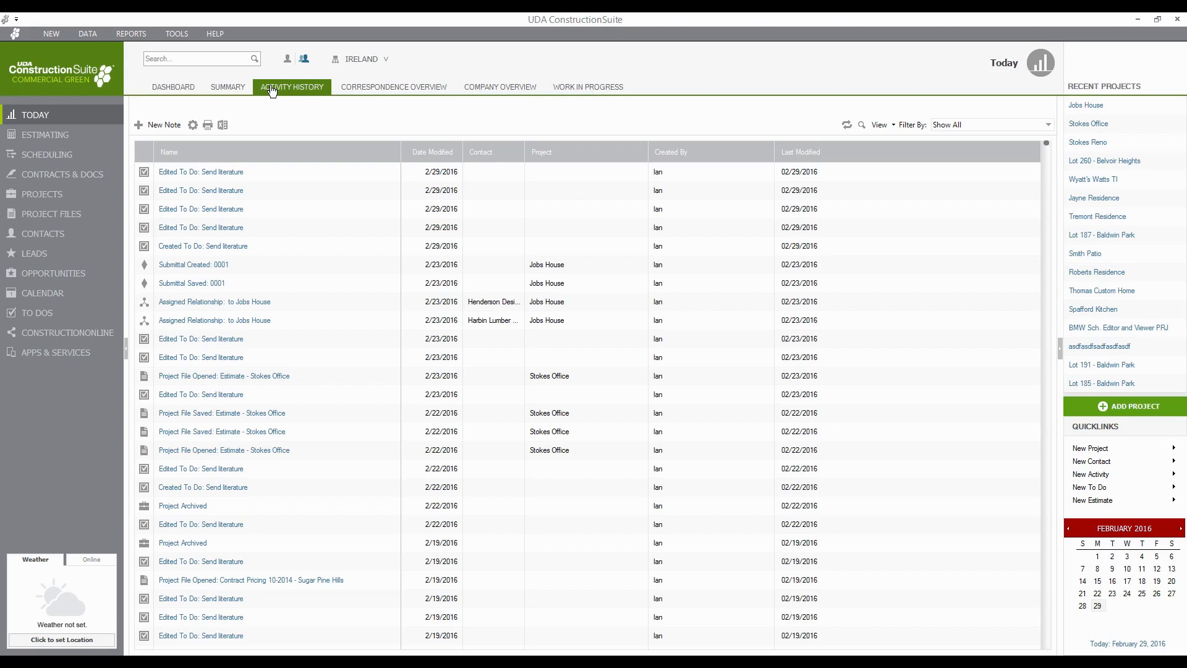
{"action": "left_click", "coordinate": [354, 93]}
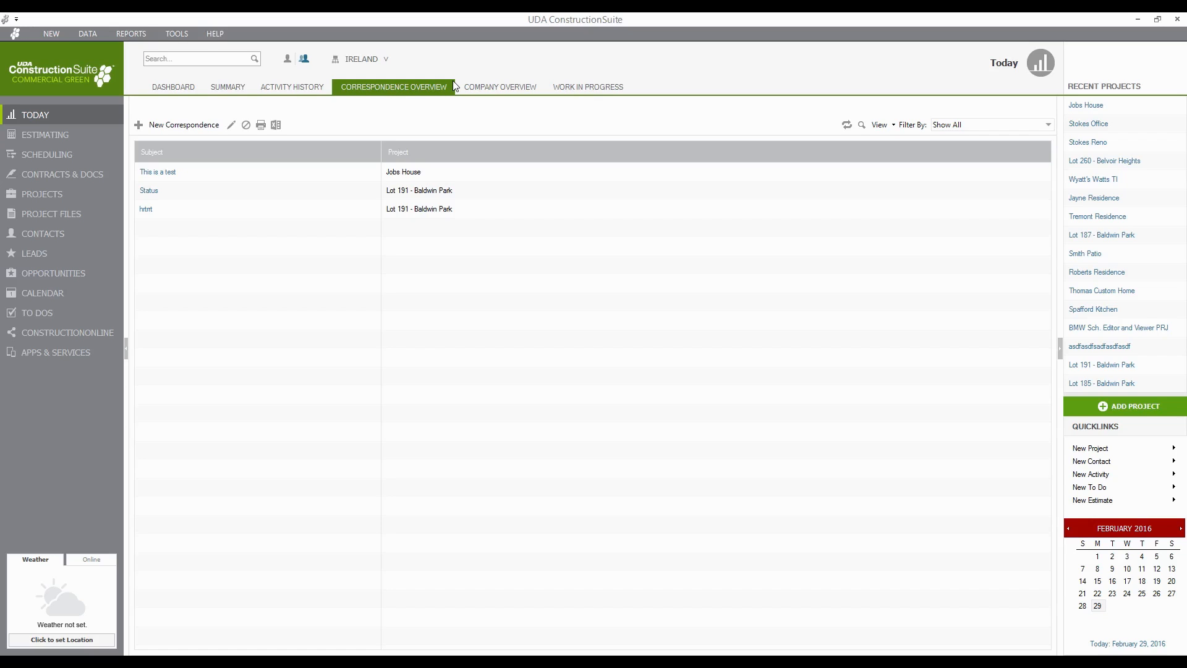
- Check Company Overview totals with the Ungrouped projects expanded, then the Work in Progress figures
{"action": "left_click", "coordinate": [488, 93]}
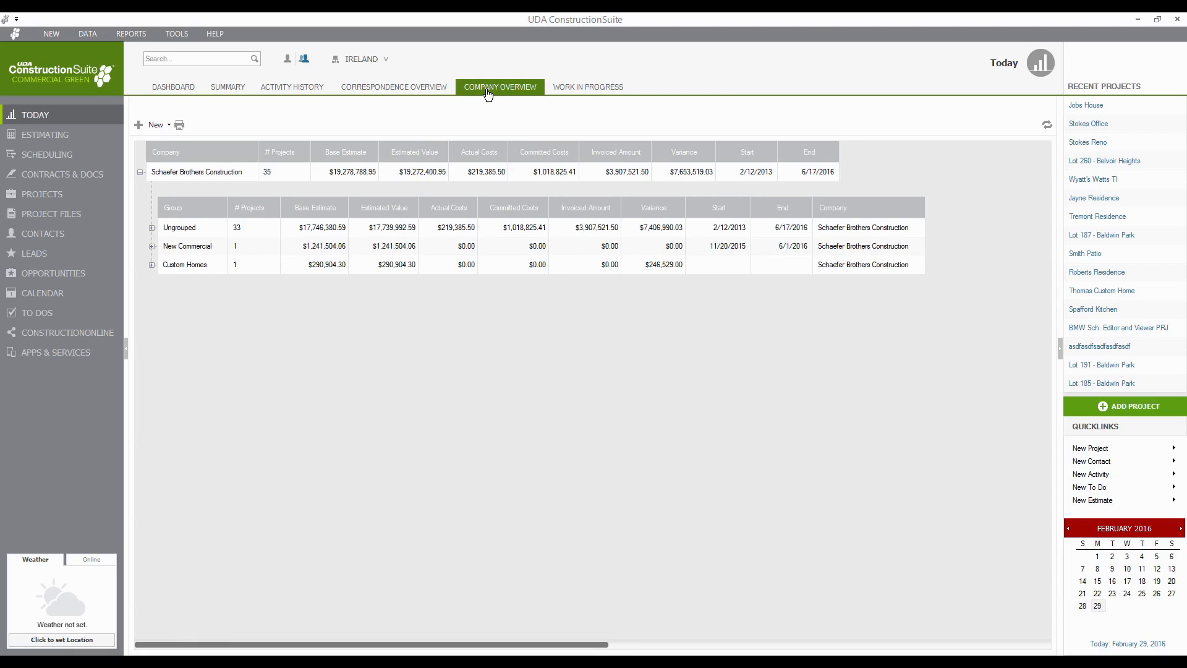
{"action": "left_click", "coordinate": [152, 228]}
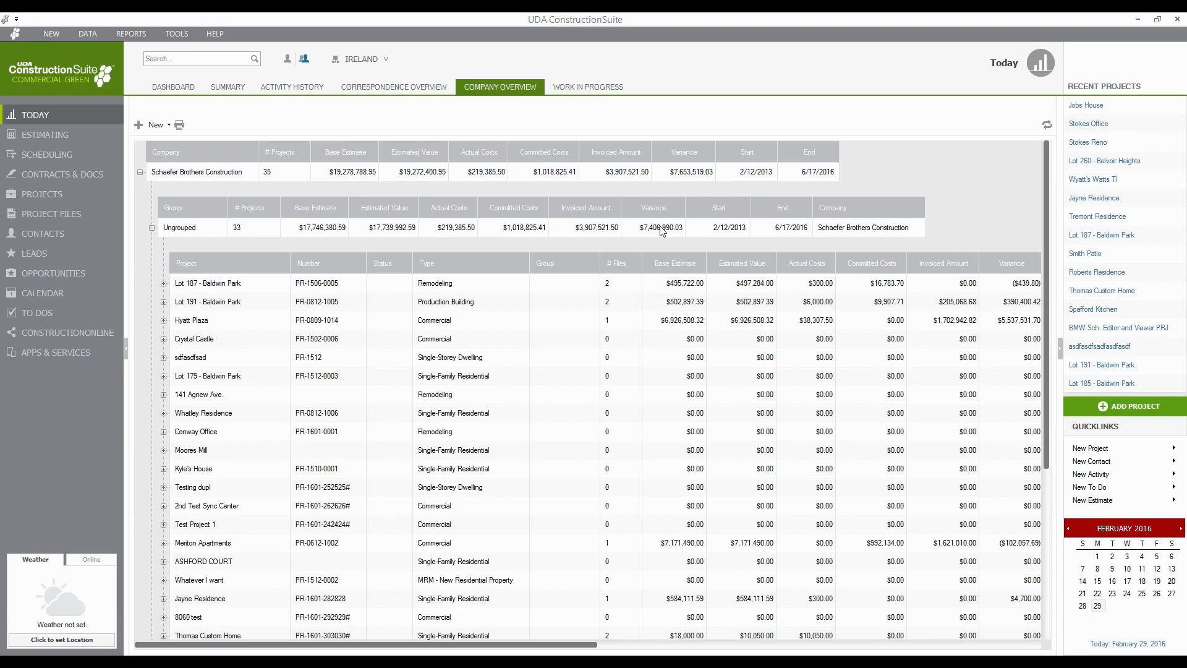
{"action": "left_click", "coordinate": [581, 86]}
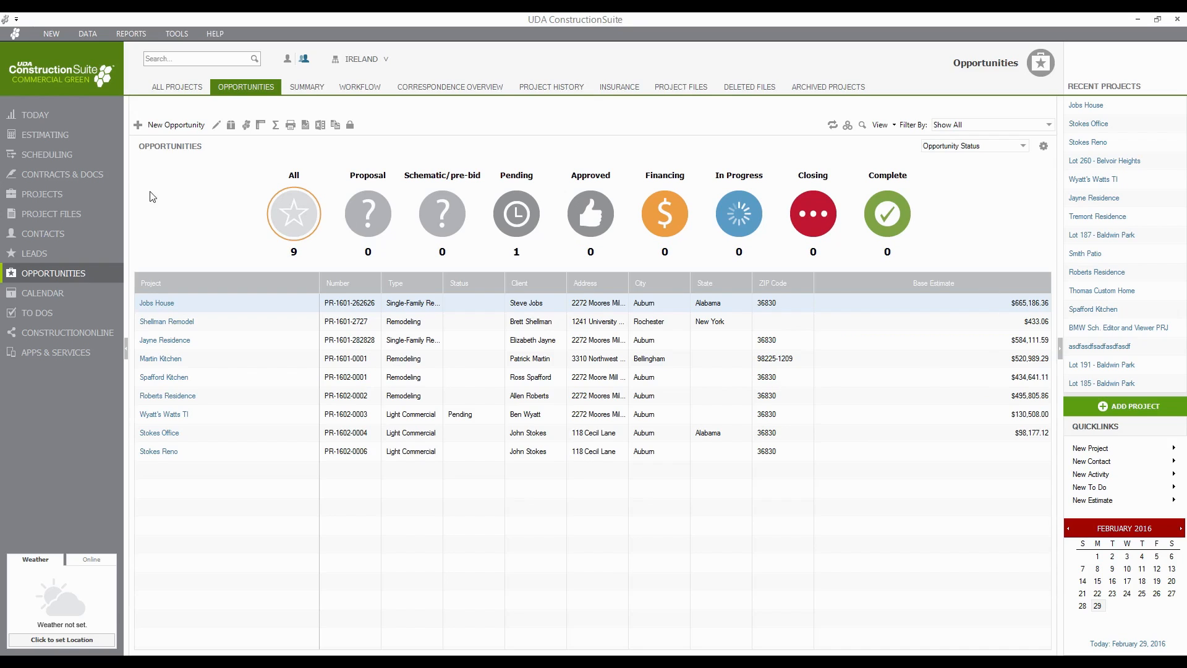
- Show the All Projects list of 16 projects grouped by stage
{"action": "left_click", "coordinate": [38, 197]}
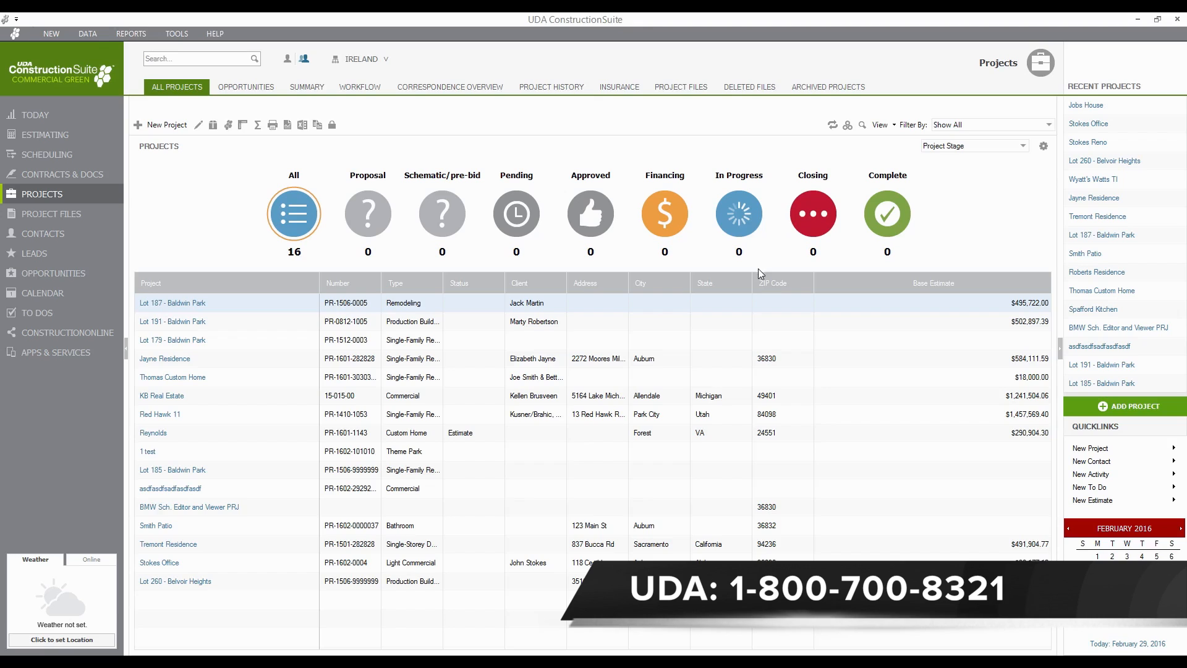
- Show the edit, duplicate, archive and export actions for Lot 187 - Baldwin Park
{"action": "right_click", "coordinate": [174, 308]}
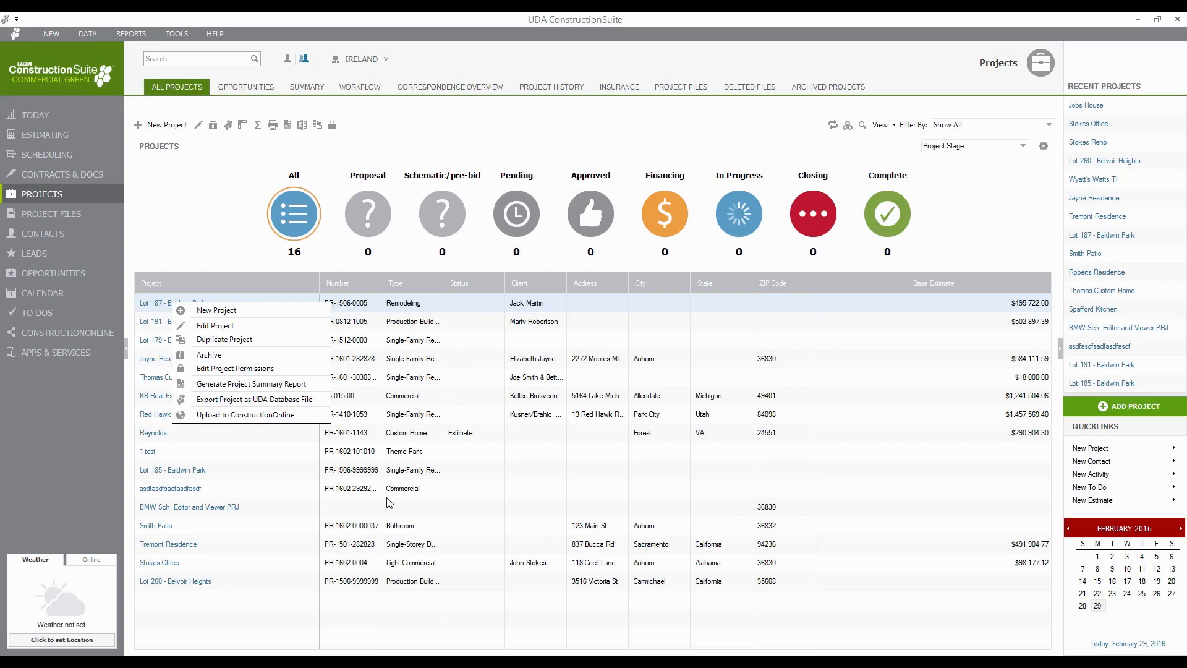
- On the Opportunities list, view Jayne Residence's Set Opportunity Status choices, then dismiss without changing
{"action": "left_click", "coordinate": [52, 282]}
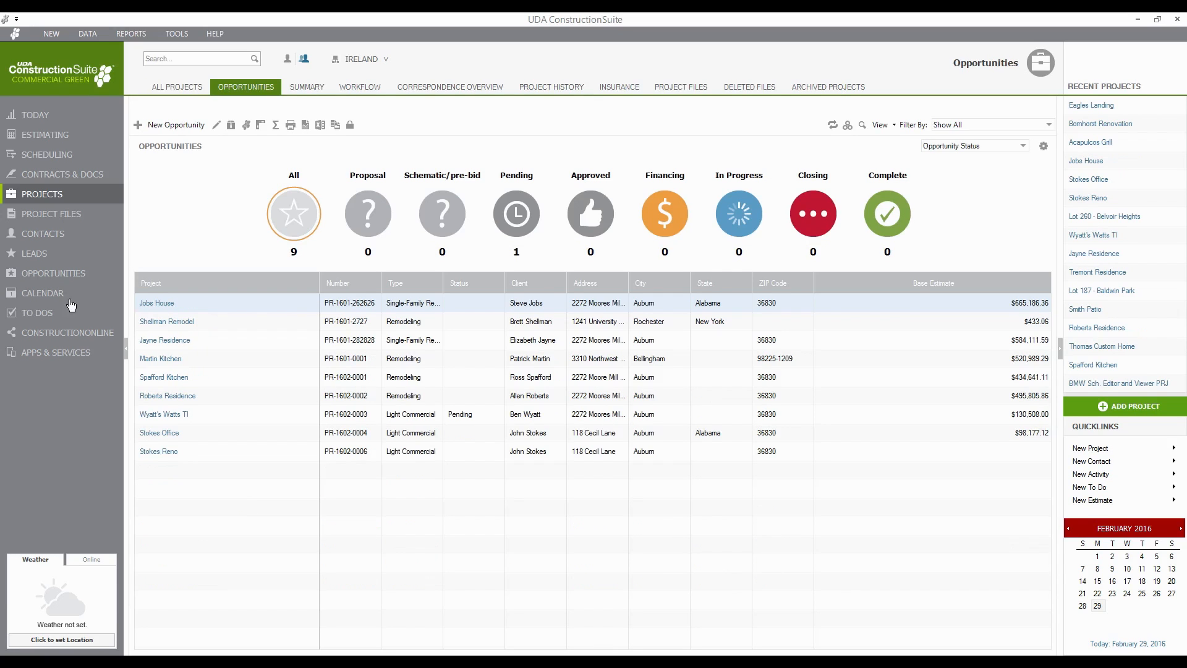
{"action": "right_click", "coordinate": [170, 346]}
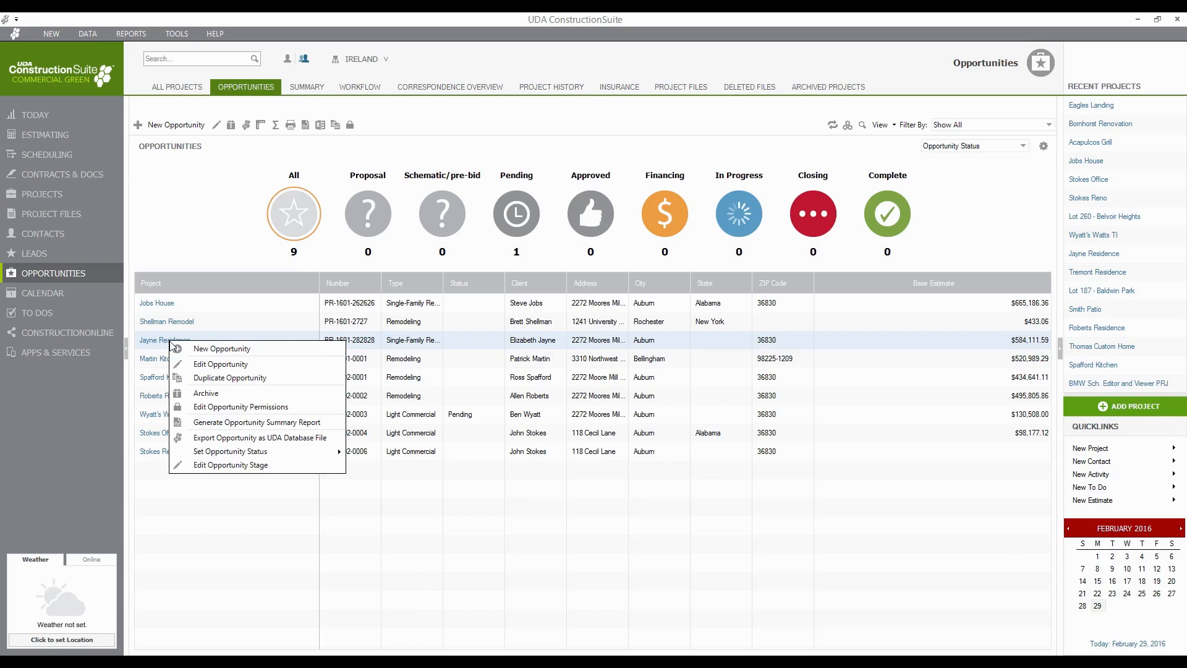
{"action": "mouse_move", "coordinate": [298, 458]}
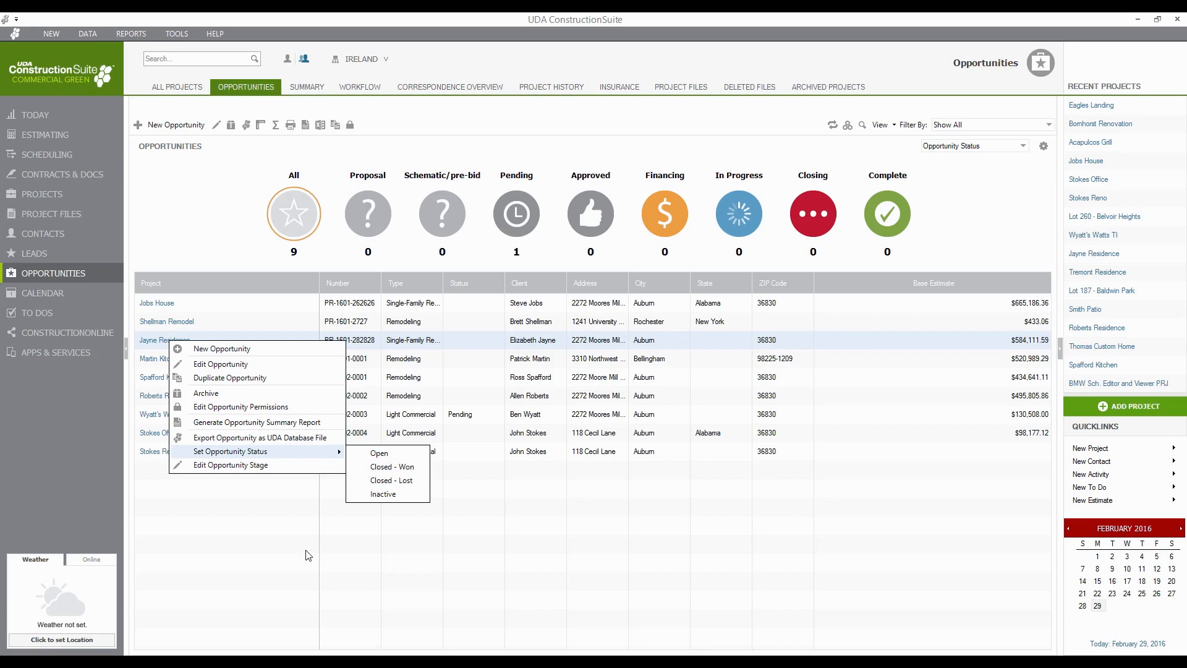
{"action": "left_click", "coordinate": [271, 537]}
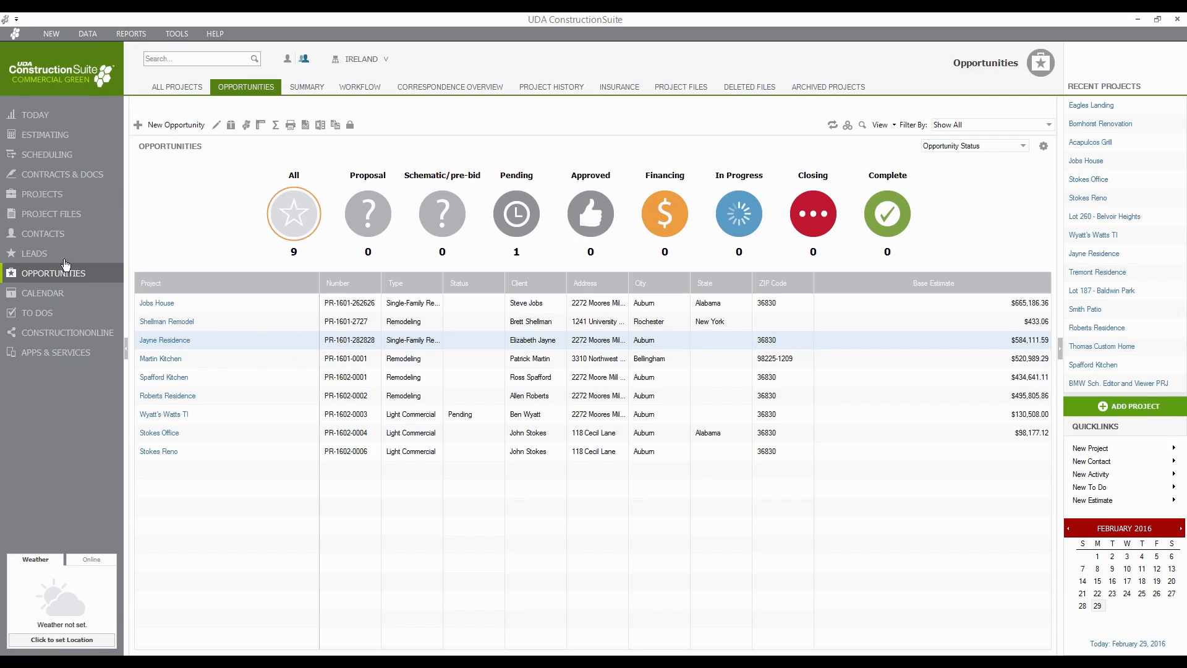
{"action": "left_click", "coordinate": [44, 259]}
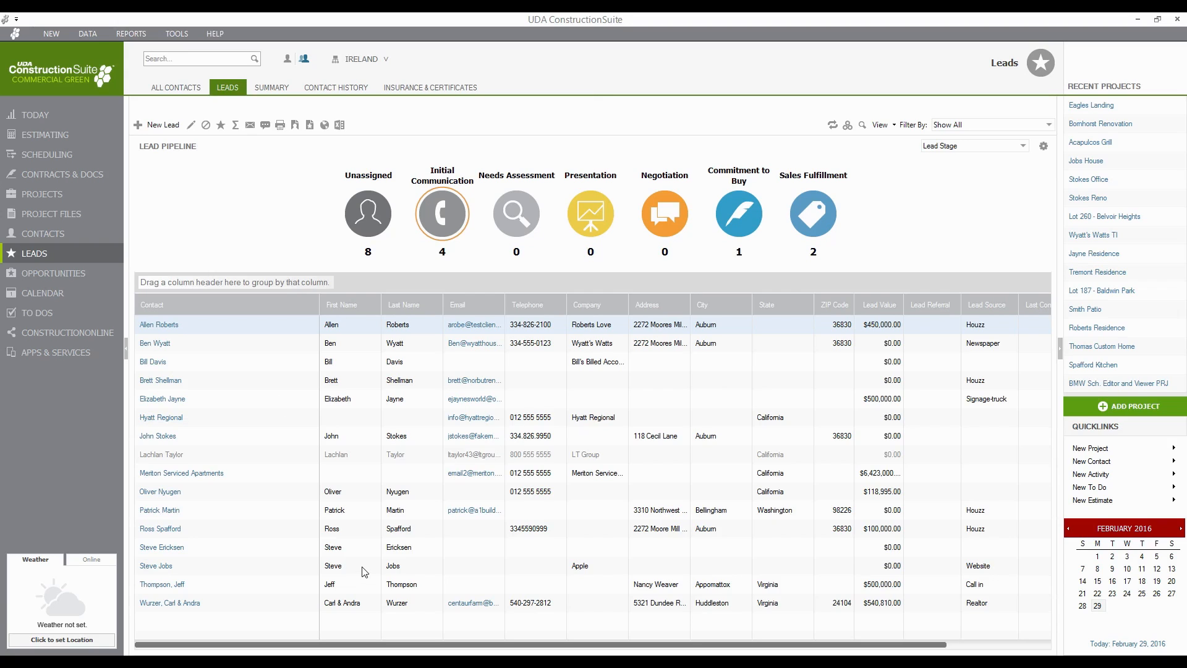
- Filter the Contacts list to the Lead group's 13 contacts
{"action": "left_click", "coordinate": [48, 239]}
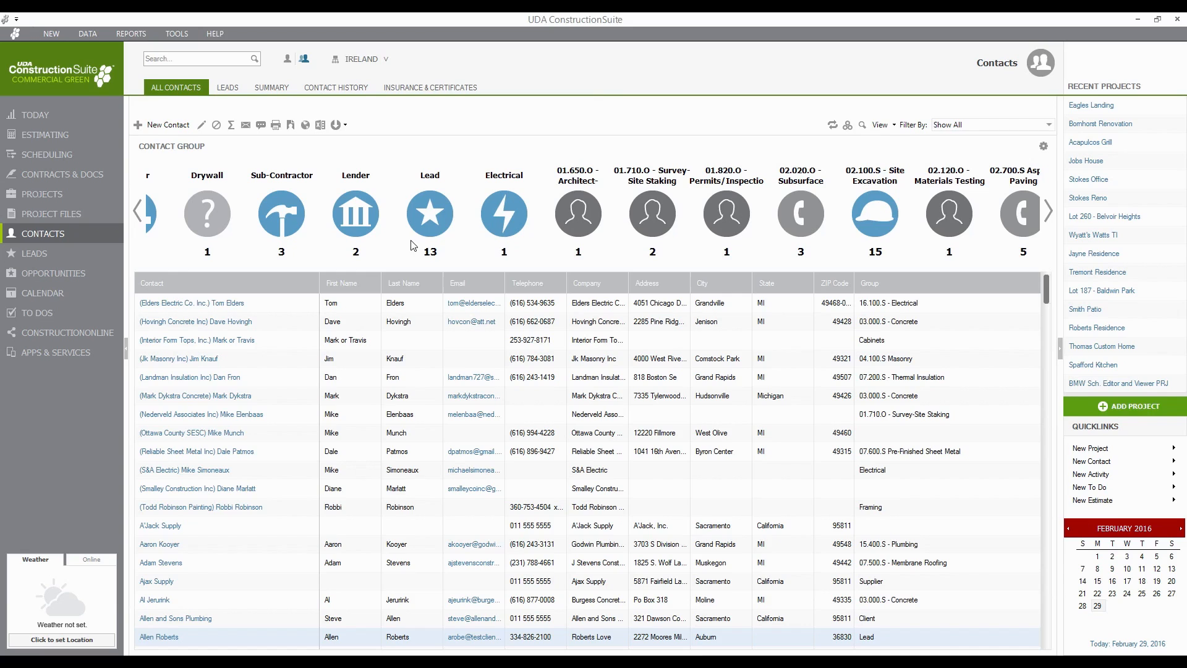
{"action": "left_click", "coordinate": [441, 222]}
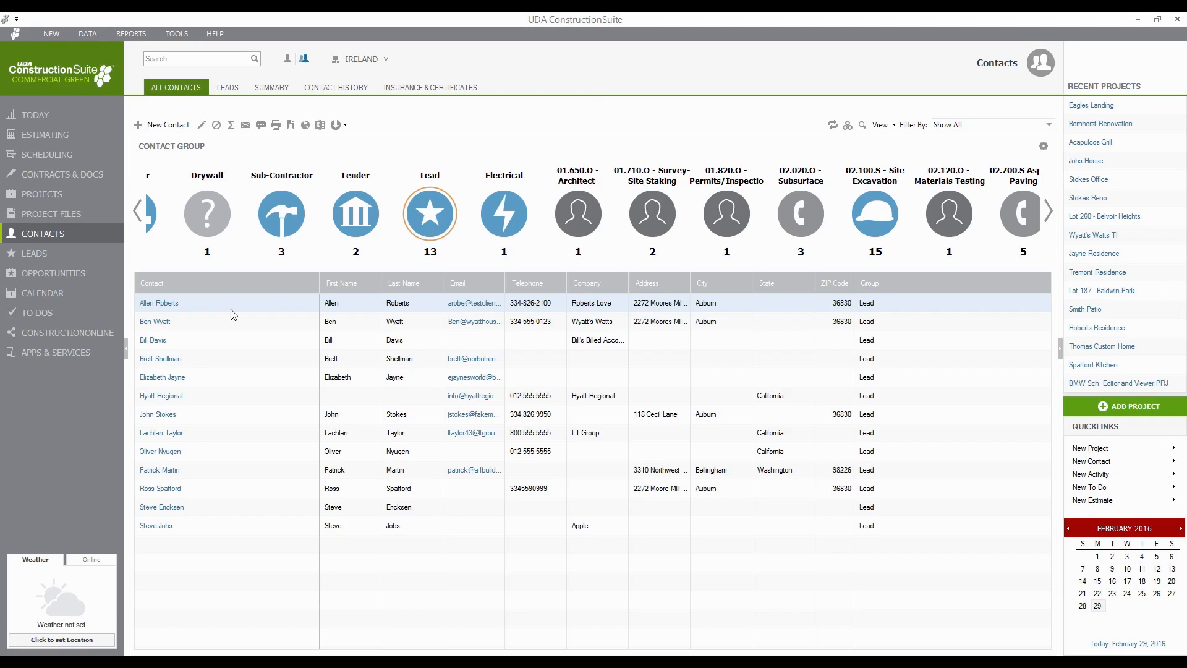
- Filter contacts to Lender, then scroll the group bar back and show the 9 Supplier contacts
{"action": "left_click", "coordinate": [359, 227]}
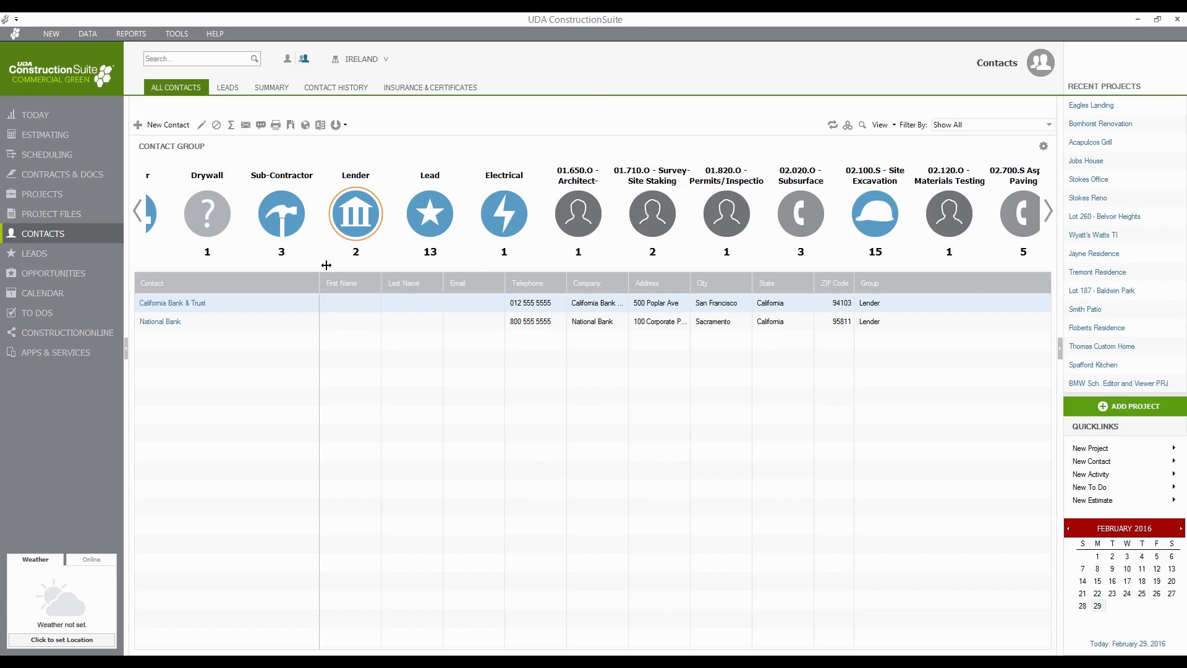
{"action": "left_click", "coordinate": [138, 211]}
{"action": "left_click", "coordinate": [137, 214]}
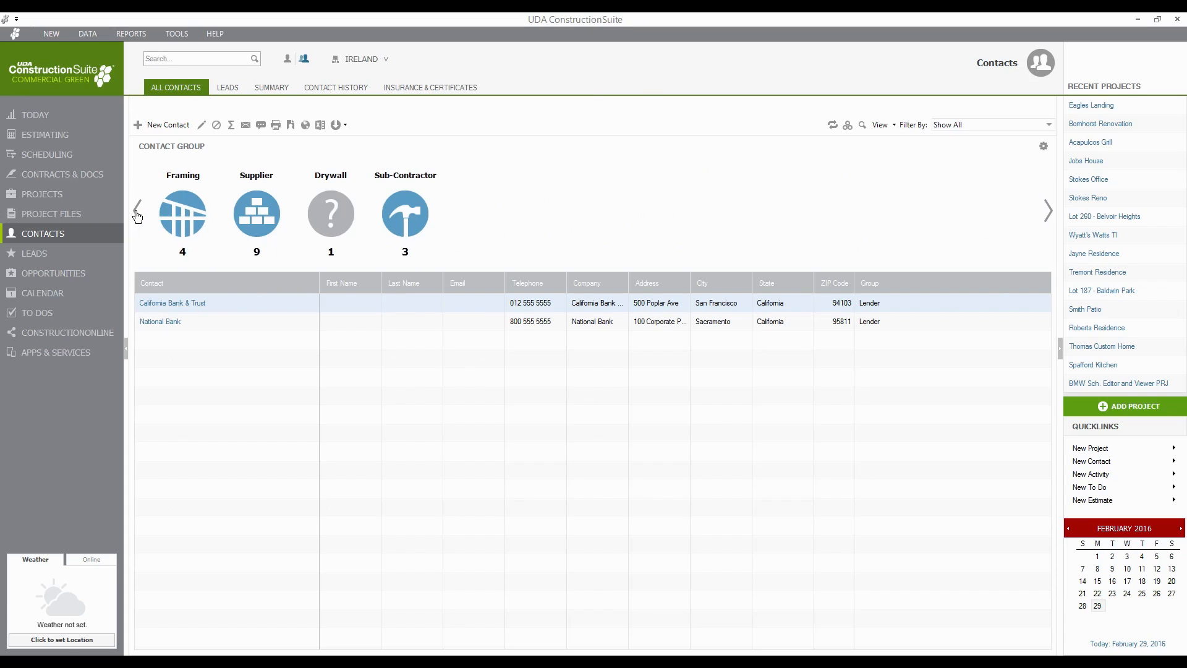
{"action": "left_click", "coordinate": [274, 221]}
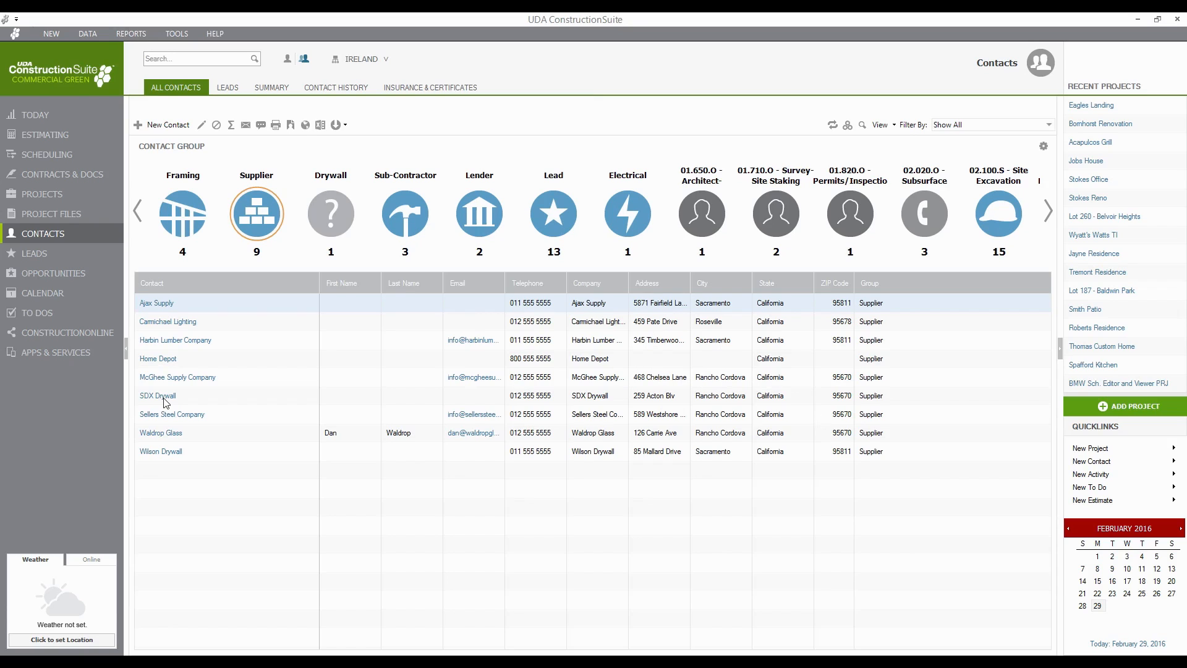
{"action": "right_click", "coordinate": [141, 360]}
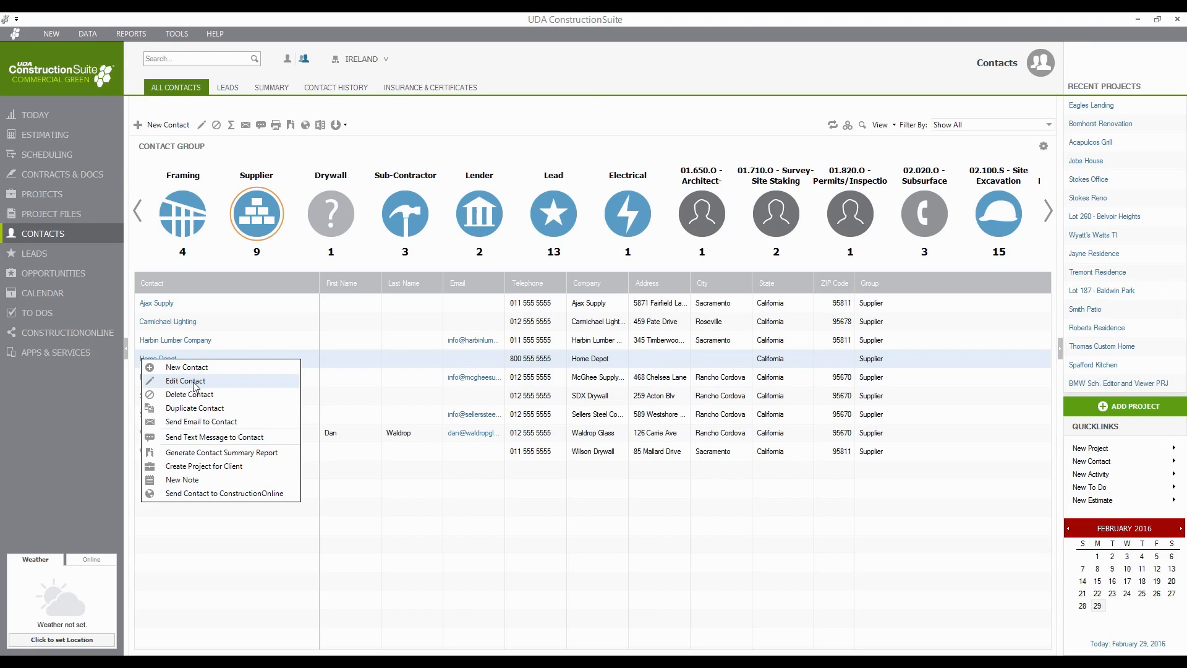
{"action": "left_click", "coordinate": [436, 590]}
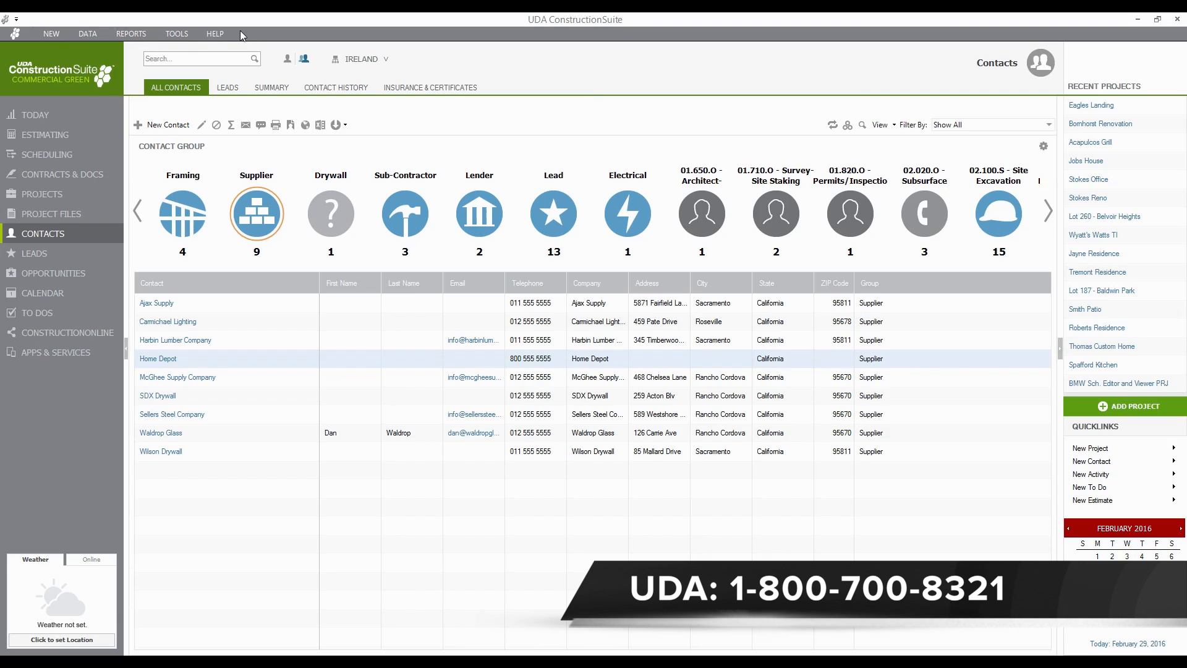
- Browse the DATA and REPORTS commands and Estimating Reports list, ending on the TOOLS commands
{"action": "left_click", "coordinate": [96, 35]}
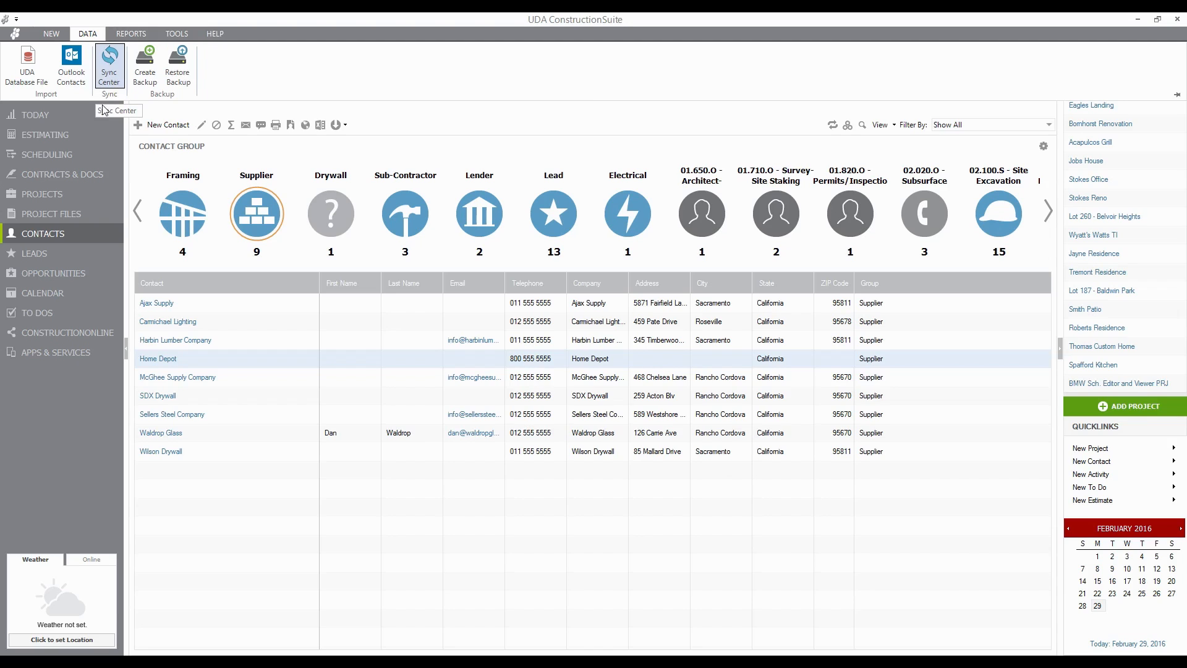
{"action": "left_click", "coordinate": [139, 34]}
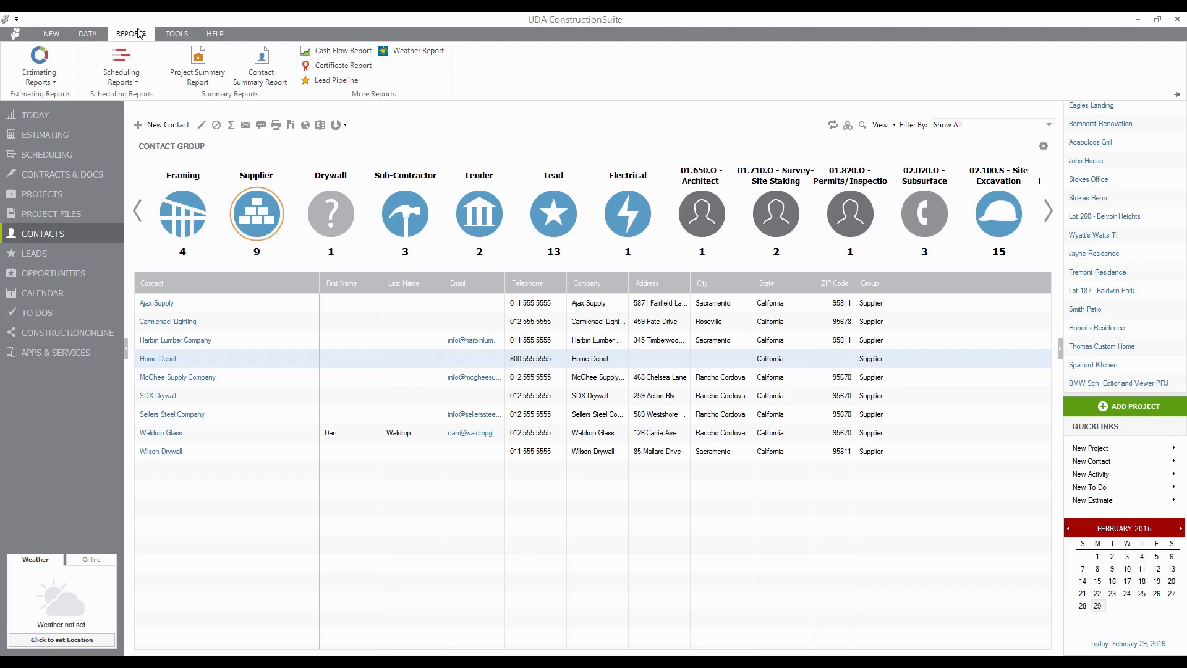
{"action": "left_click", "coordinate": [47, 78]}
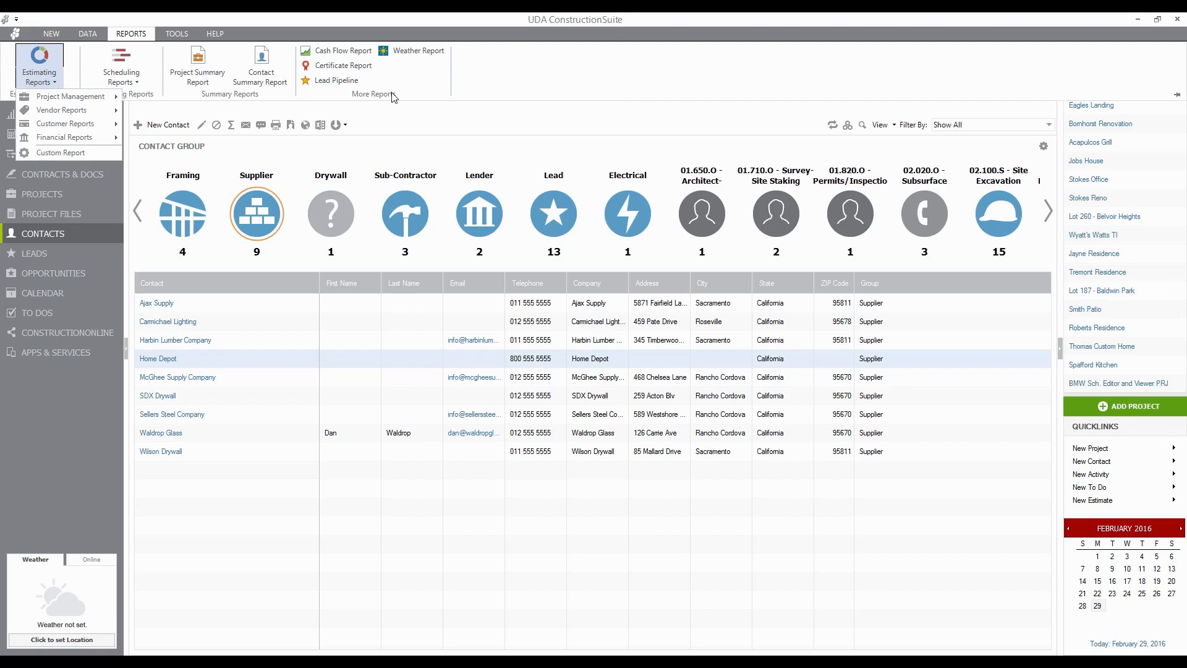
{"action": "left_click", "coordinate": [473, 74]}
{"action": "left_click", "coordinate": [168, 39]}
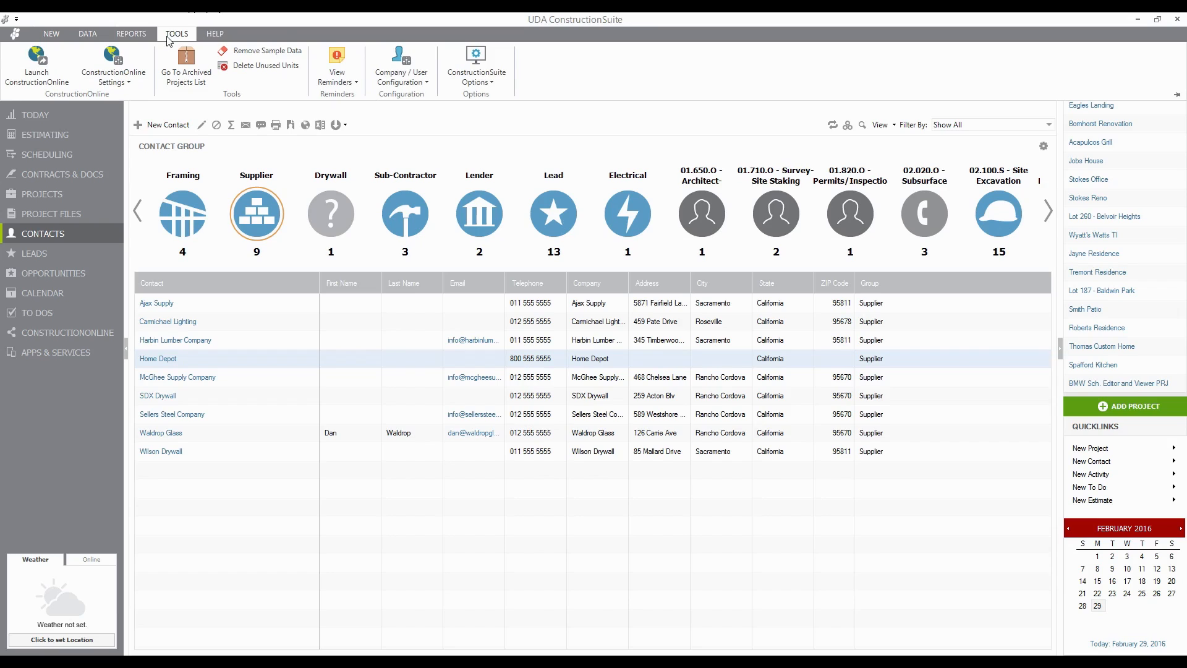
- Under Company / User Configuration, open User Configuration and edit the first user, an Administrator
{"action": "left_click", "coordinate": [402, 81]}
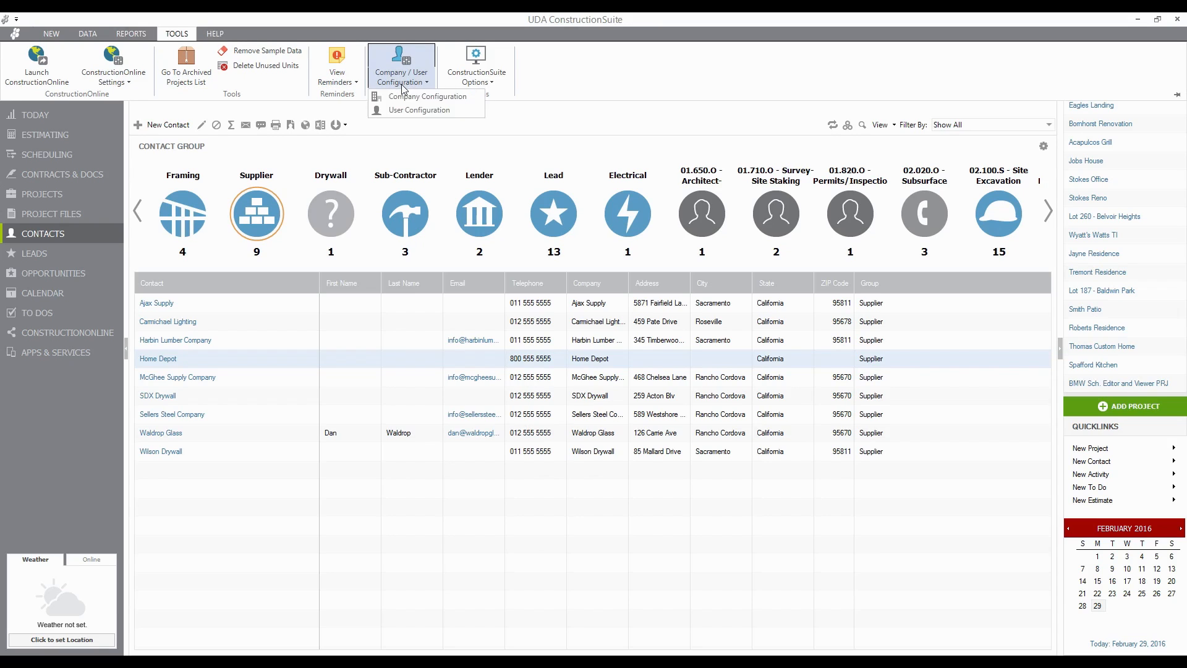
{"action": "left_click", "coordinate": [393, 111]}
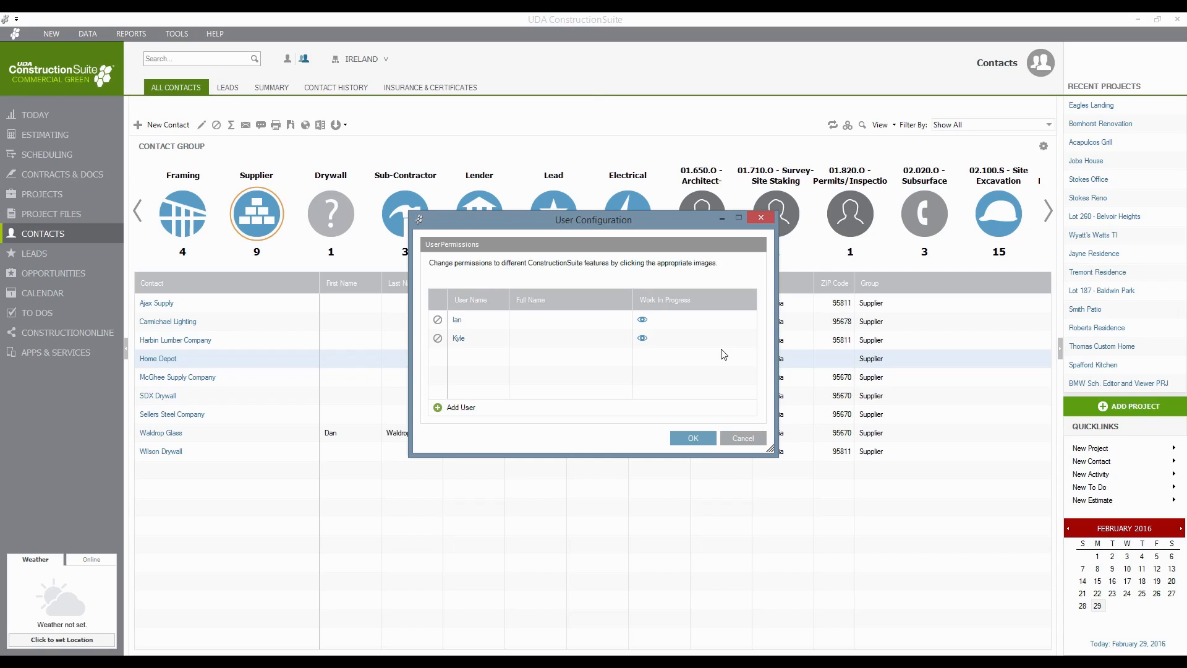
{"action": "left_click", "coordinate": [462, 323]}
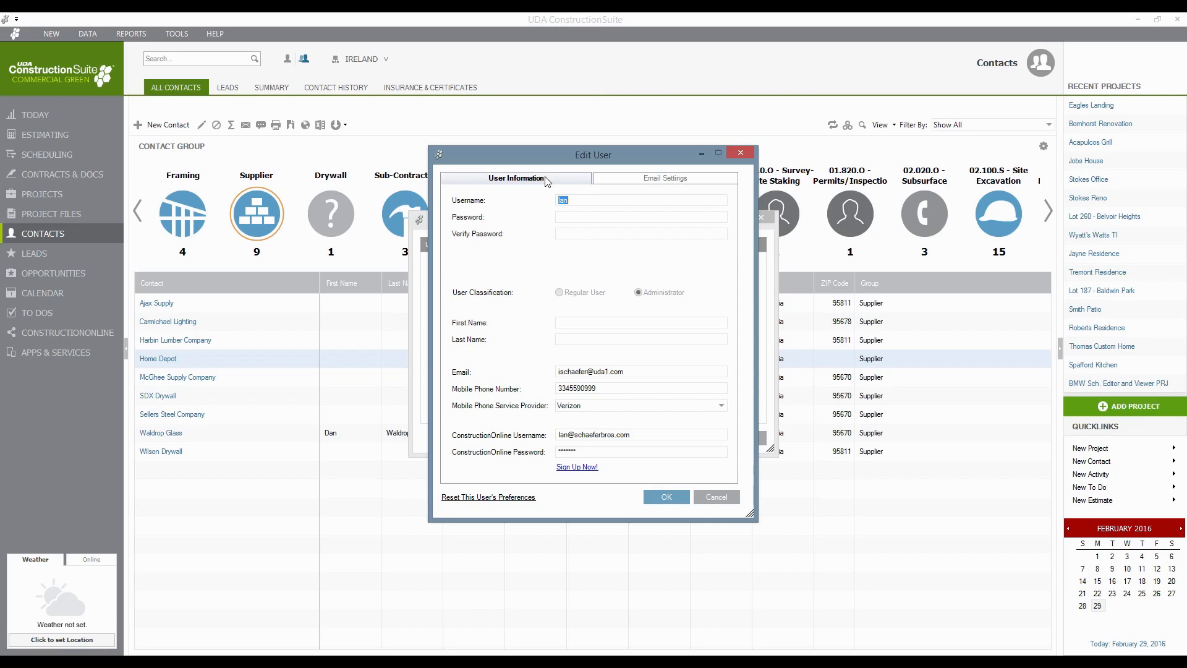
- Cancel the Edit User dialog without changing the username, back to the two-user list
{"action": "left_click", "coordinate": [580, 198]}
{"action": "left_click", "coordinate": [732, 499]}
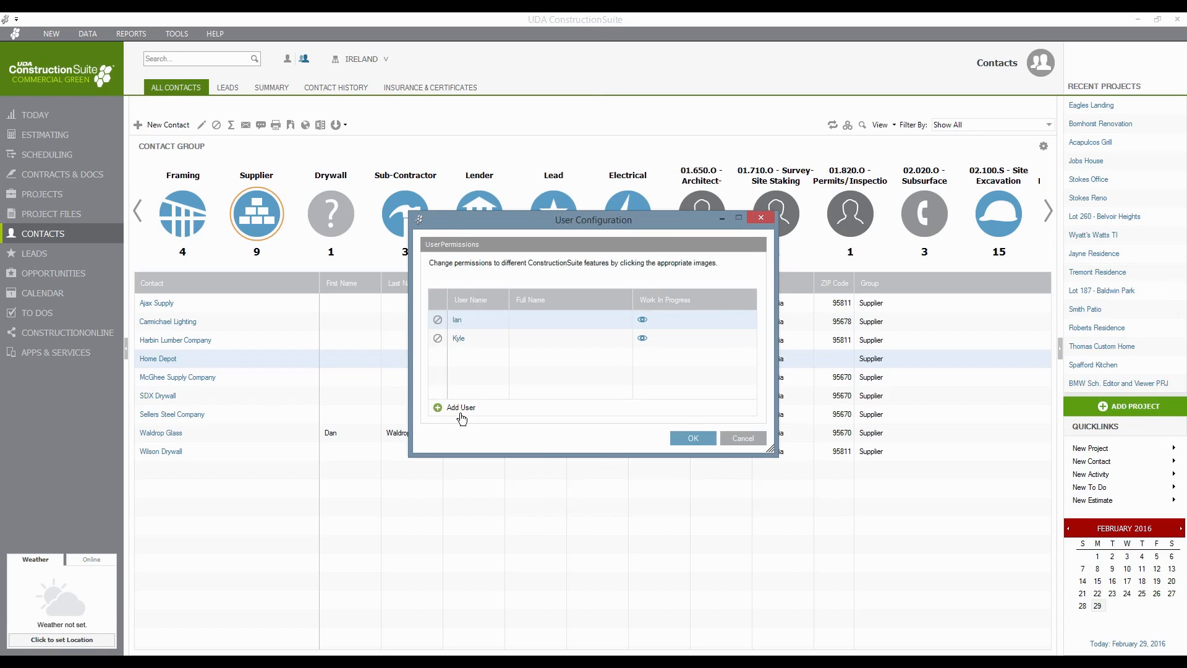
- Start a blank New User form, then cancel it and User Configuration without adding anyone
{"action": "left_click", "coordinate": [460, 411]}
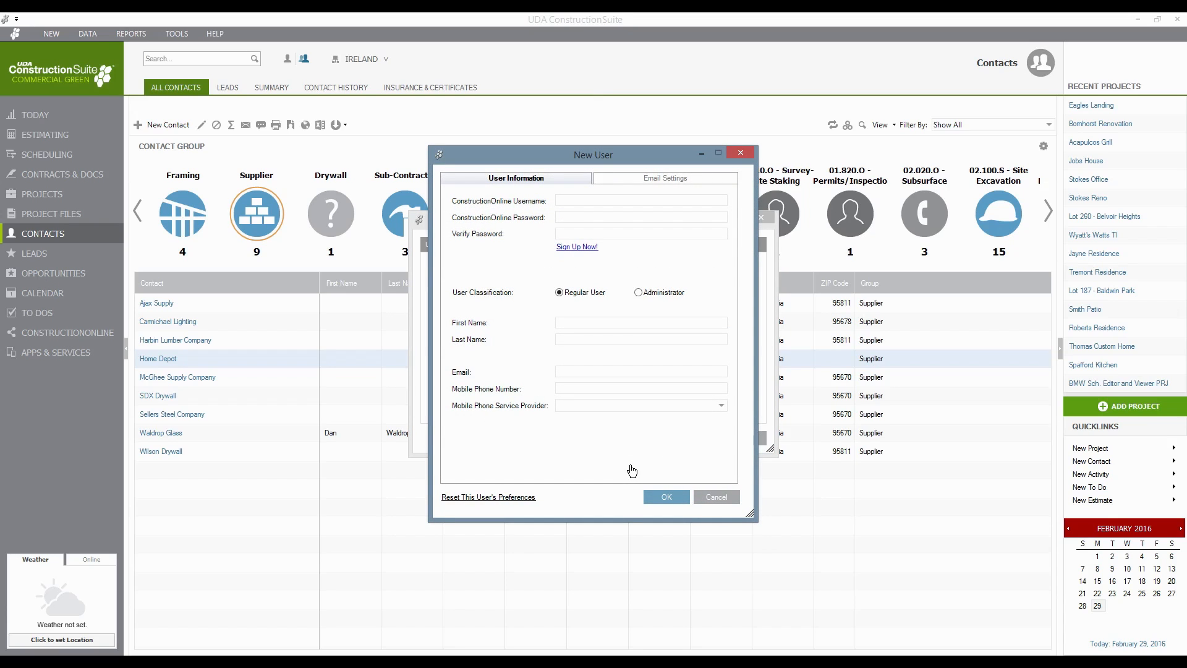
{"action": "left_click", "coordinate": [571, 204]}
{"action": "left_click", "coordinate": [717, 498]}
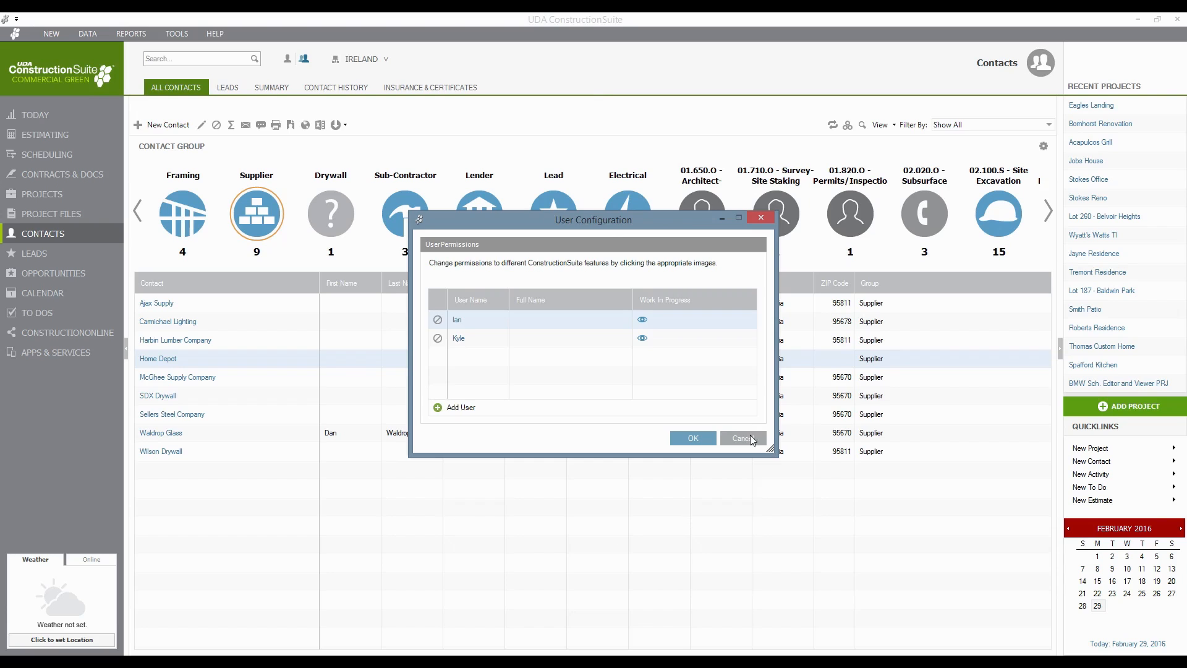
{"action": "left_click", "coordinate": [745, 438]}
- Open Company Information from Tools and view its Email settings: smtp.gmail.com, port 587, SSL
{"action": "left_click", "coordinate": [174, 36]}
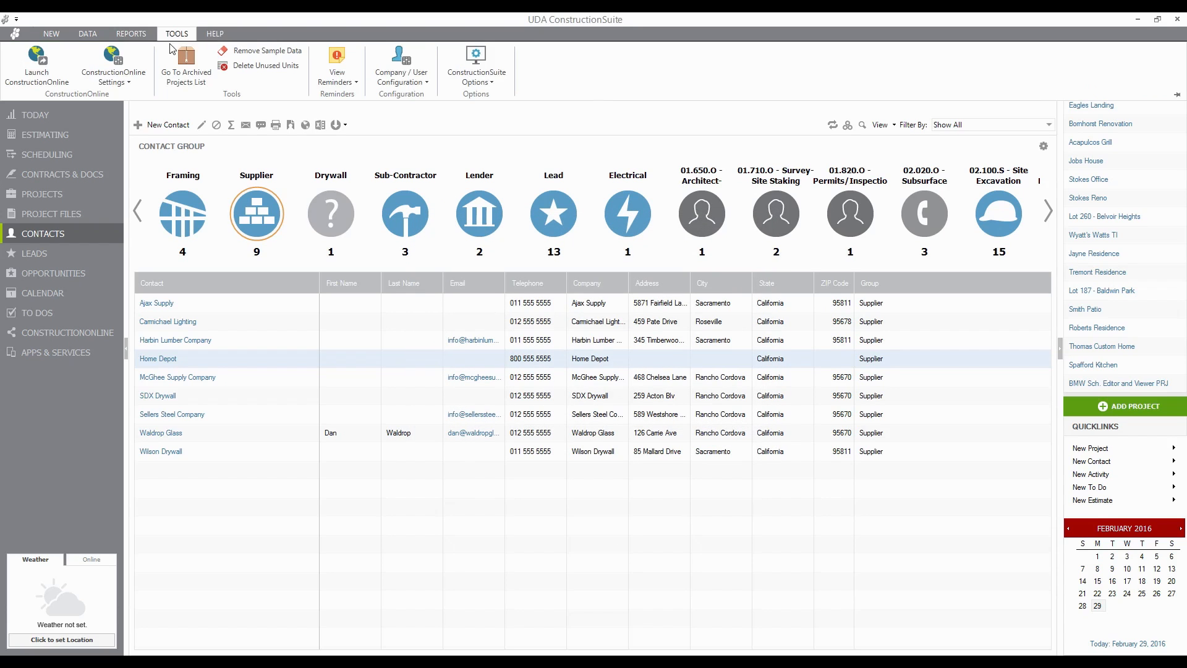
{"action": "left_click", "coordinate": [400, 73]}
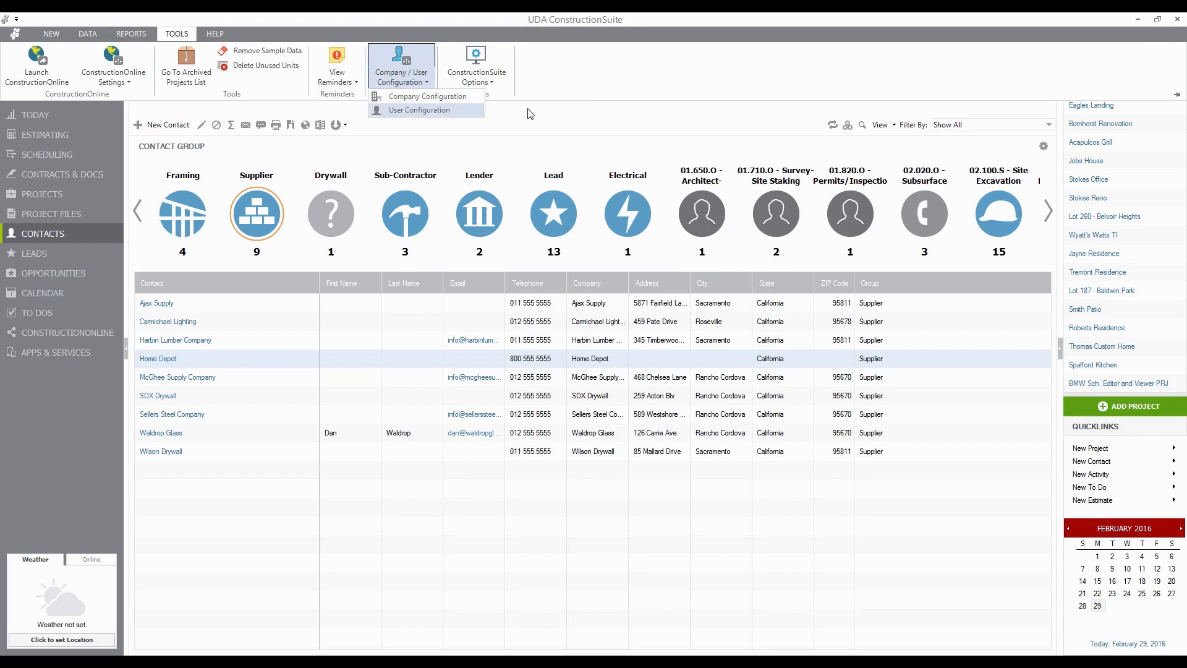
{"action": "left_click", "coordinate": [441, 101]}
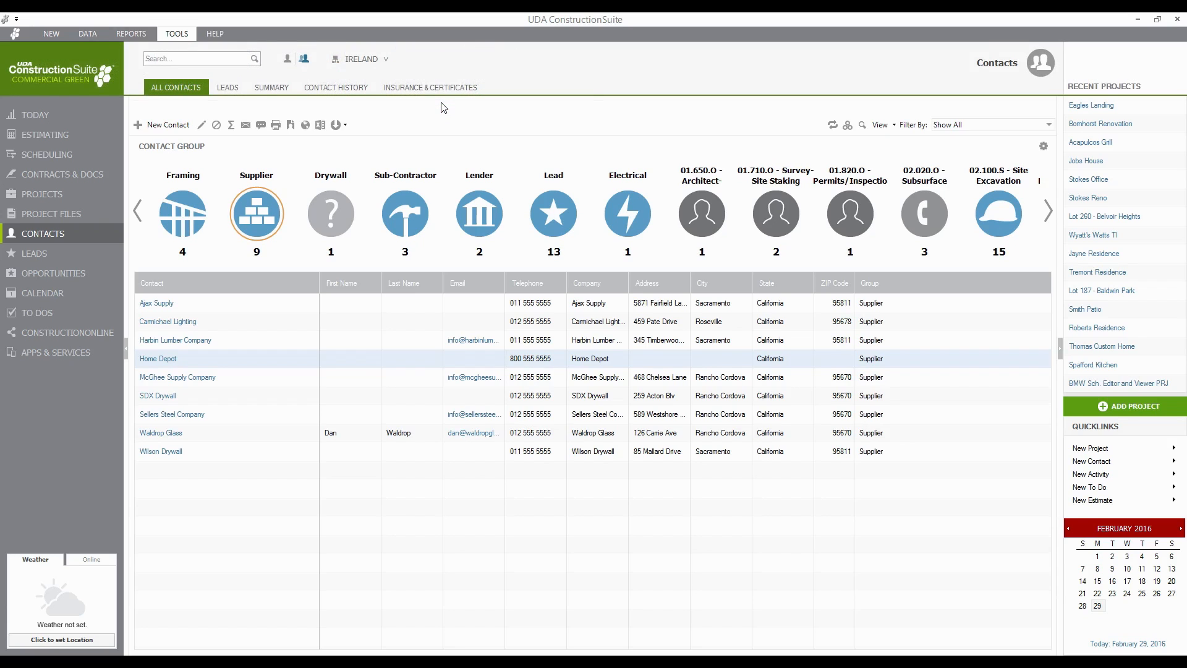
{"action": "left_click", "coordinate": [612, 238]}
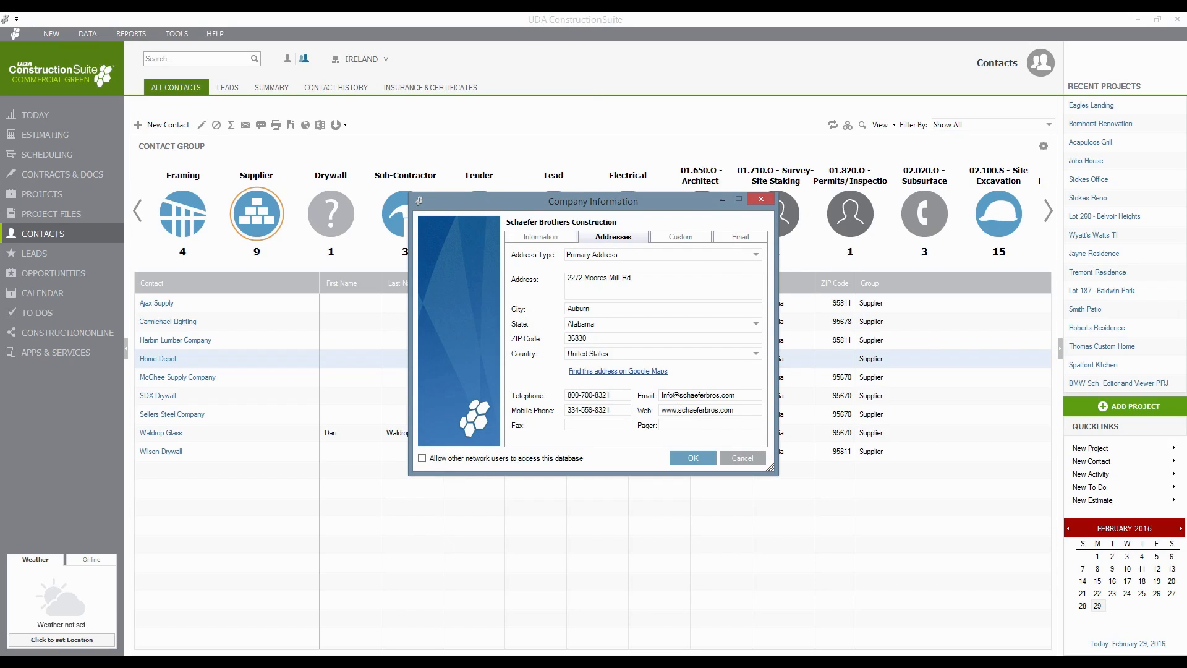
{"action": "left_click", "coordinate": [740, 240]}
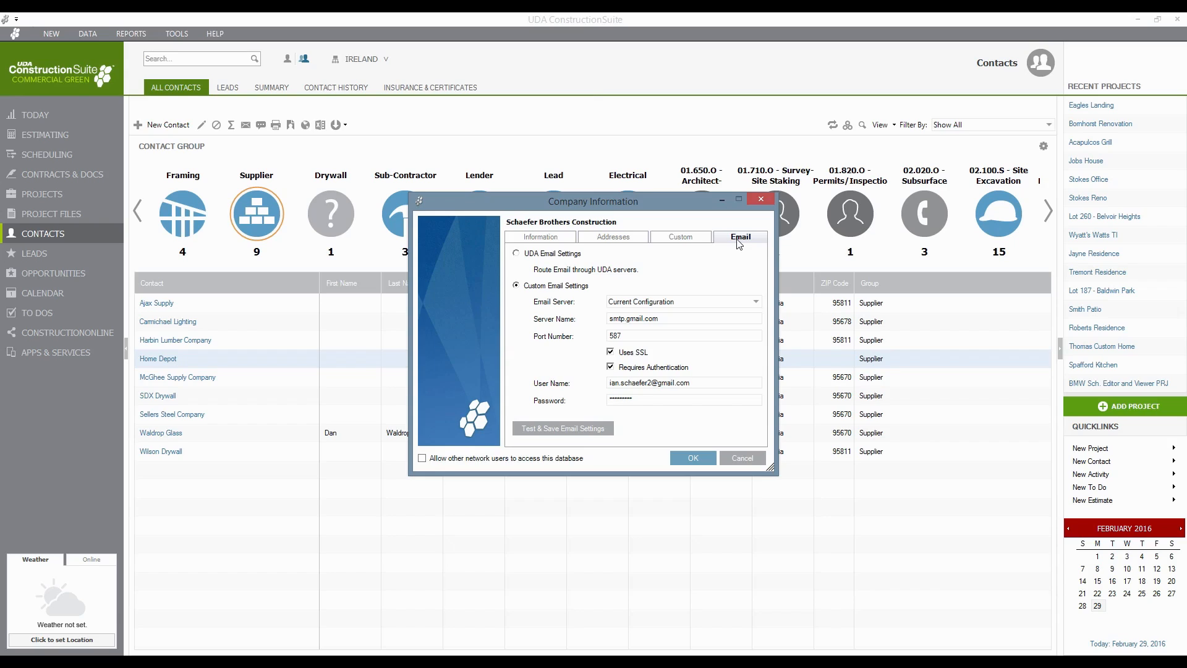
{"action": "left_click", "coordinate": [538, 256]}
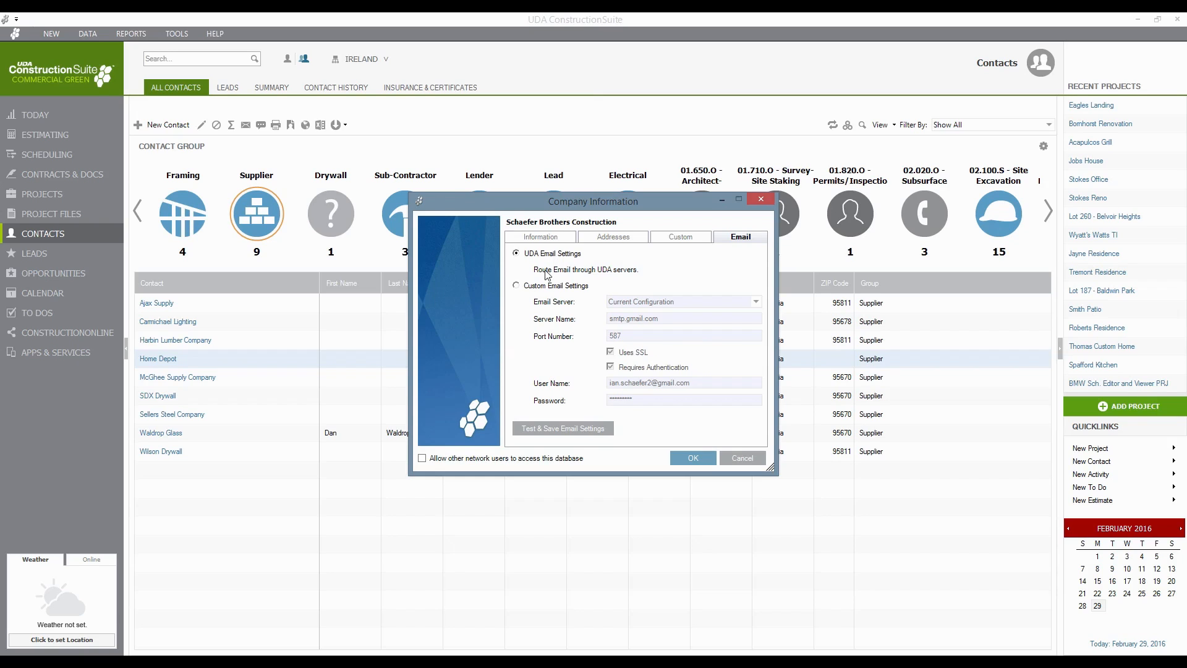
{"action": "left_click", "coordinate": [527, 288]}
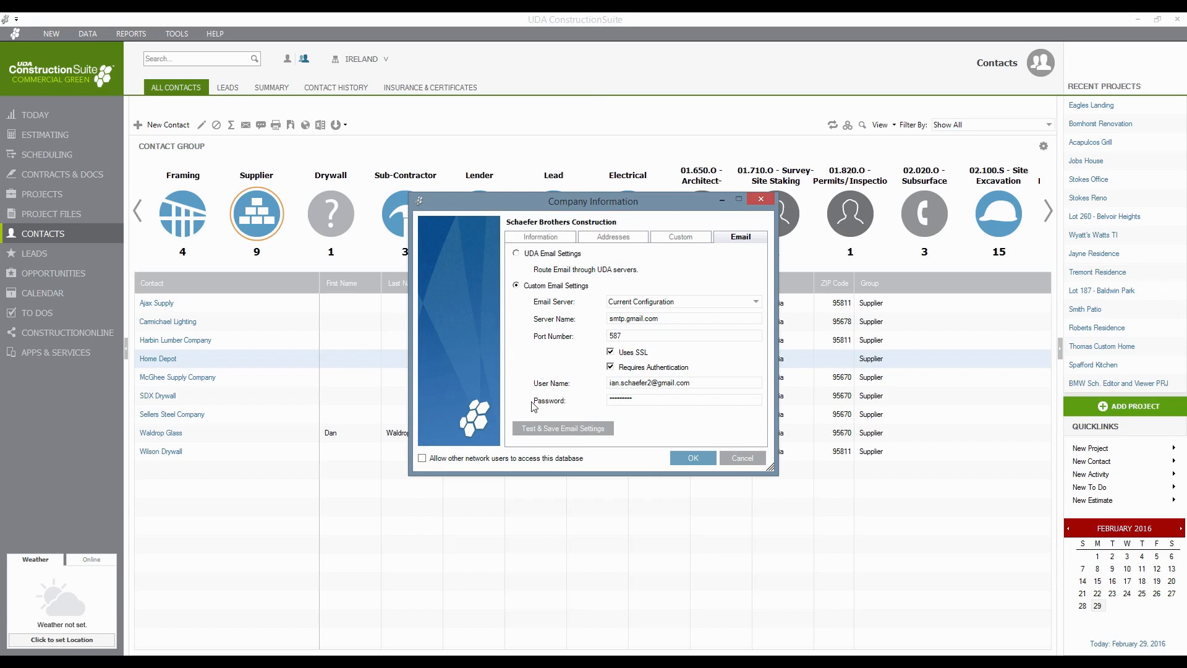
- Cancel the Company Information window to return to the nine Supplier contacts
{"action": "left_click", "coordinate": [738, 461]}
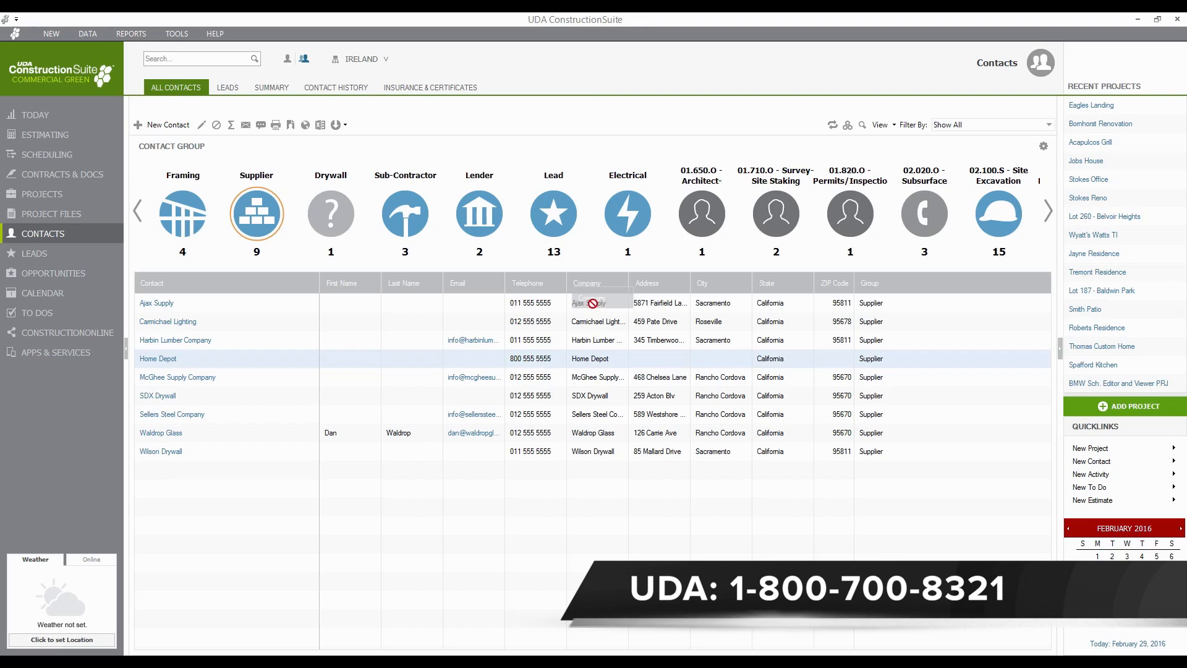
- Drag the Company column beside Contact, then filter the list to the 3 Sub-Contractor contacts
{"action": "left_click_drag", "start_coordinate": [595, 285], "coordinate": [343, 299]}
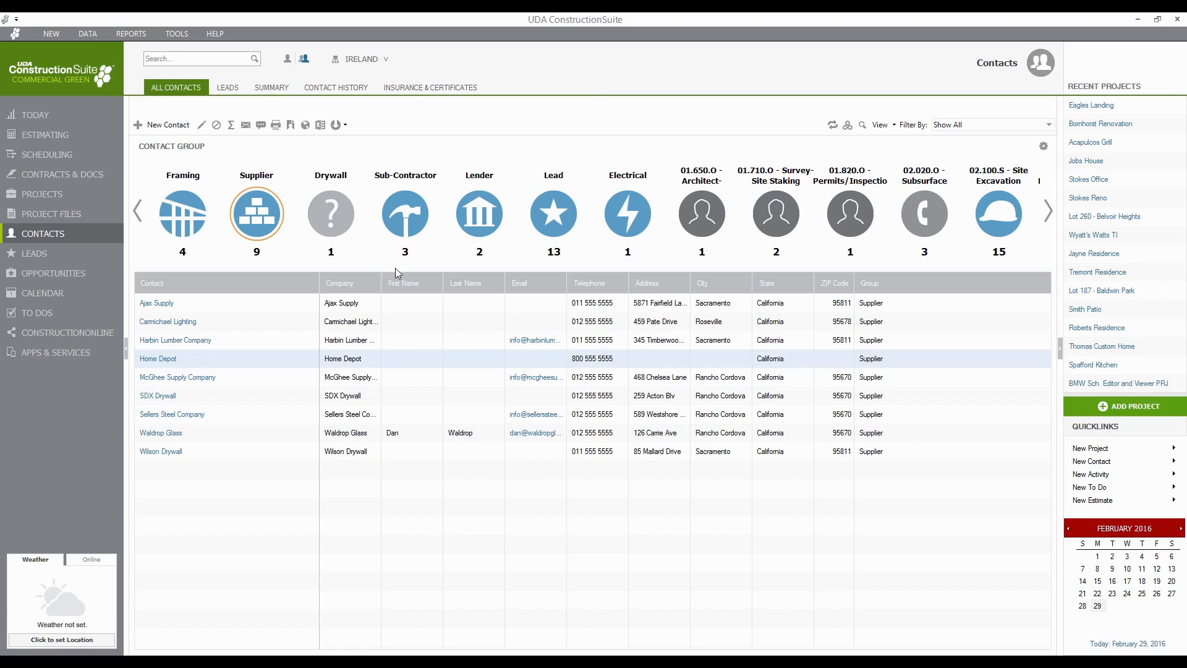
{"action": "left_click", "coordinate": [416, 230]}
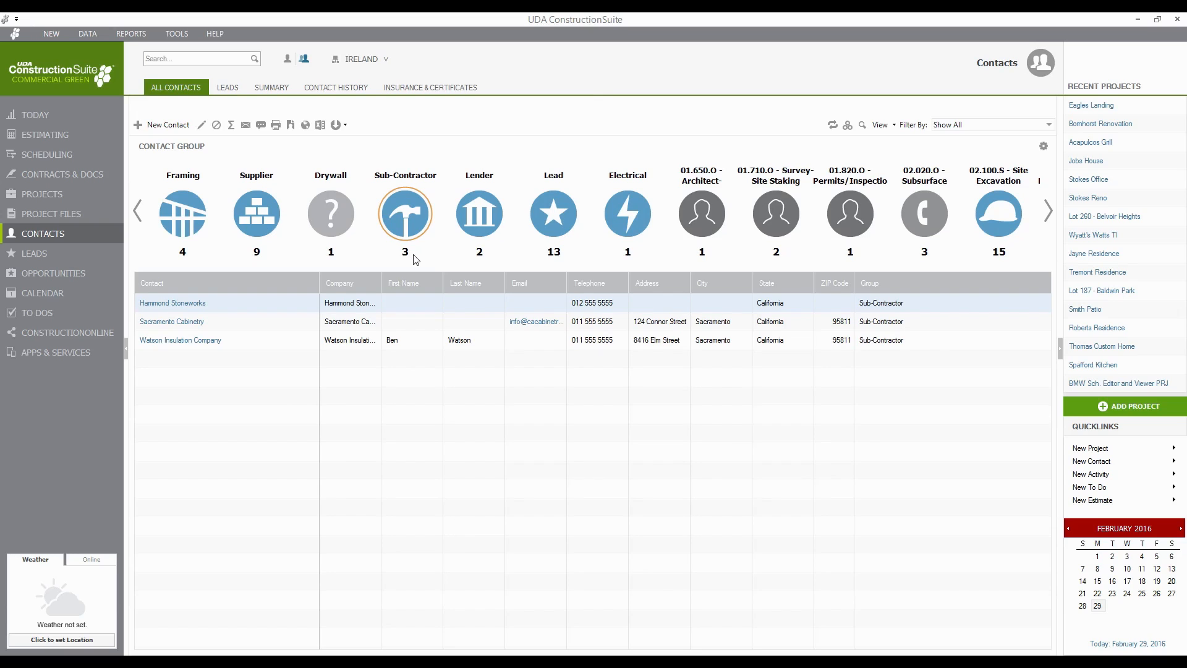
- Switch back to the Supplier contacts and open the Contact Groups display settings
{"action": "left_click", "coordinate": [260, 228]}
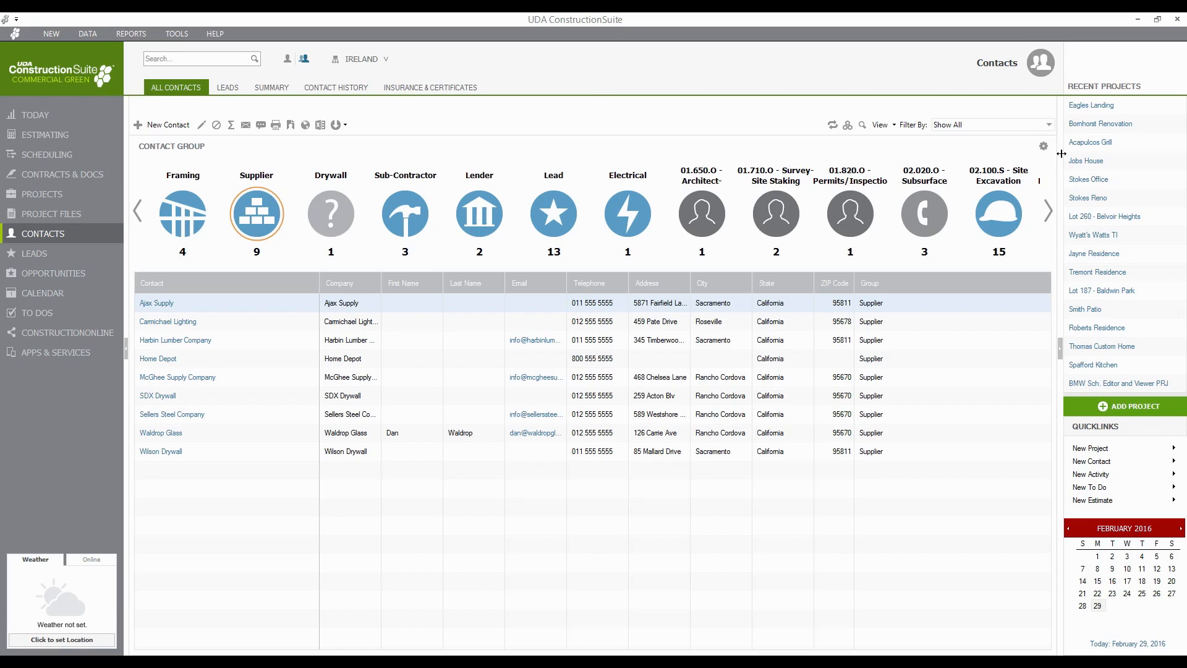
{"action": "left_click", "coordinate": [1043, 147]}
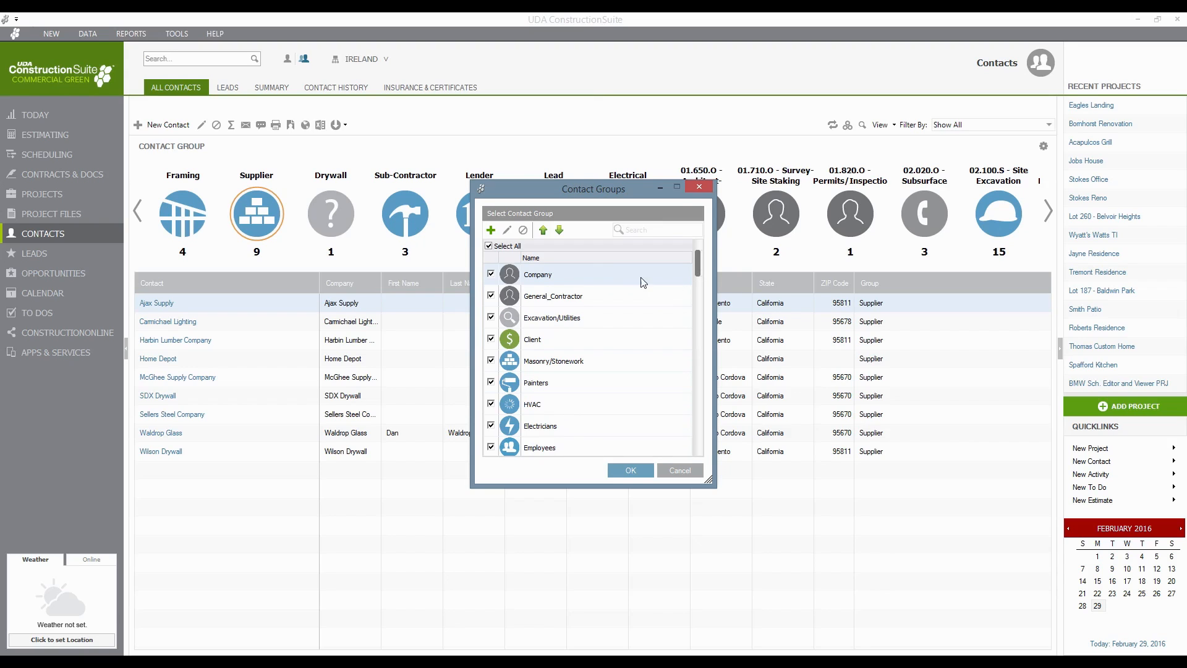
- Untick Company, General_Contractor, Excavation/Utilities, Client and Masonry/Stonework, then cancel without saving
{"action": "left_click", "coordinate": [491, 273]}
{"action": "left_click", "coordinate": [491, 294]}
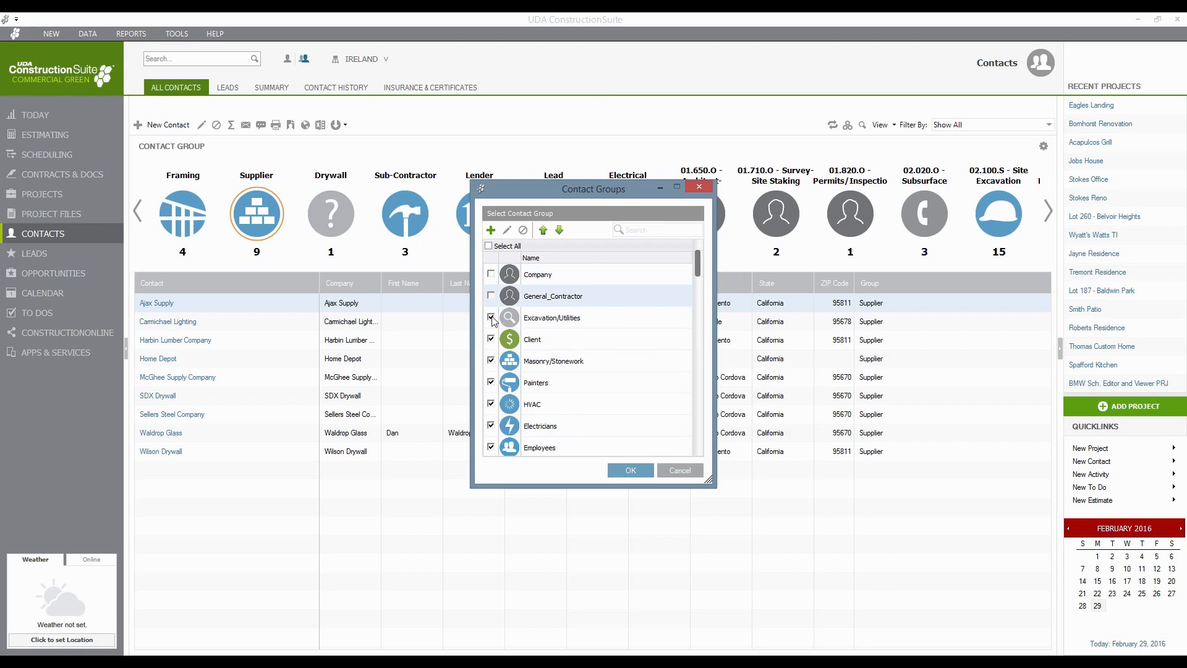
{"action": "left_click", "coordinate": [491, 317]}
{"action": "left_click", "coordinate": [491, 339]}
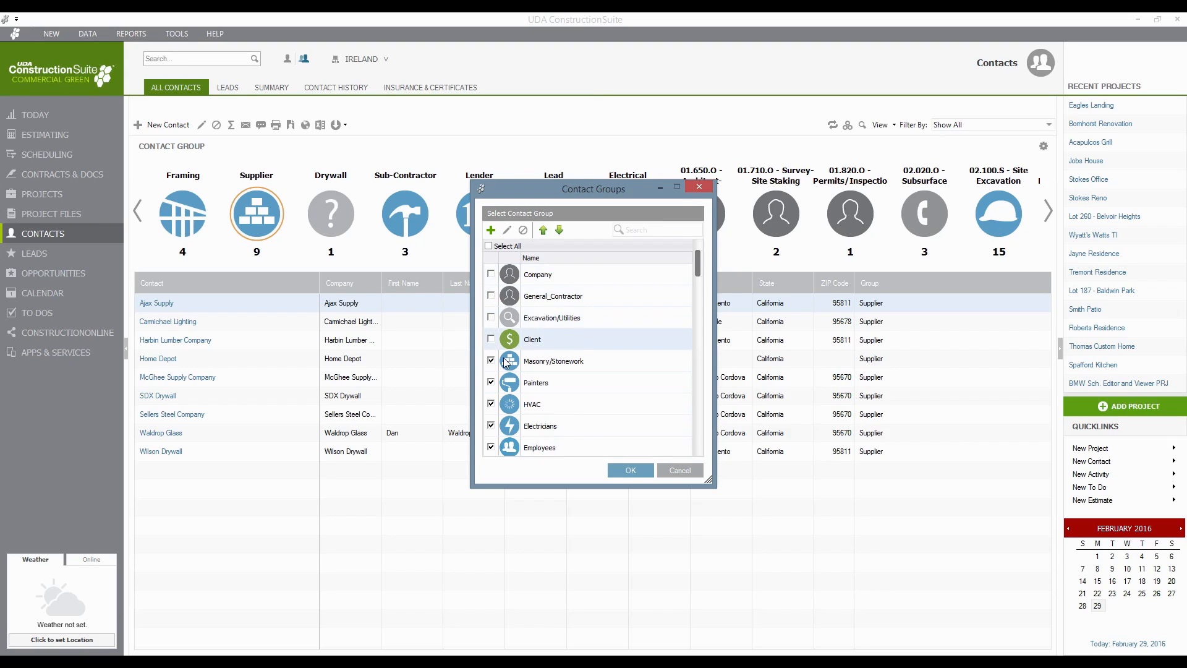
{"action": "left_click", "coordinate": [626, 361]}
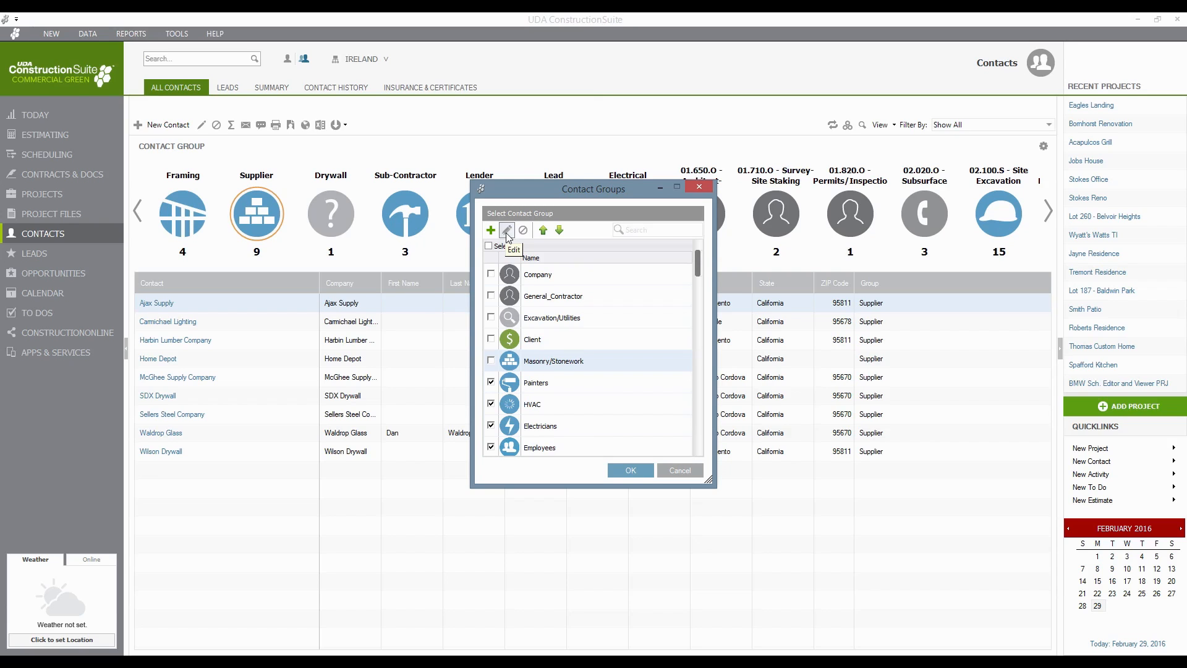
{"action": "left_click", "coordinate": [688, 470]}
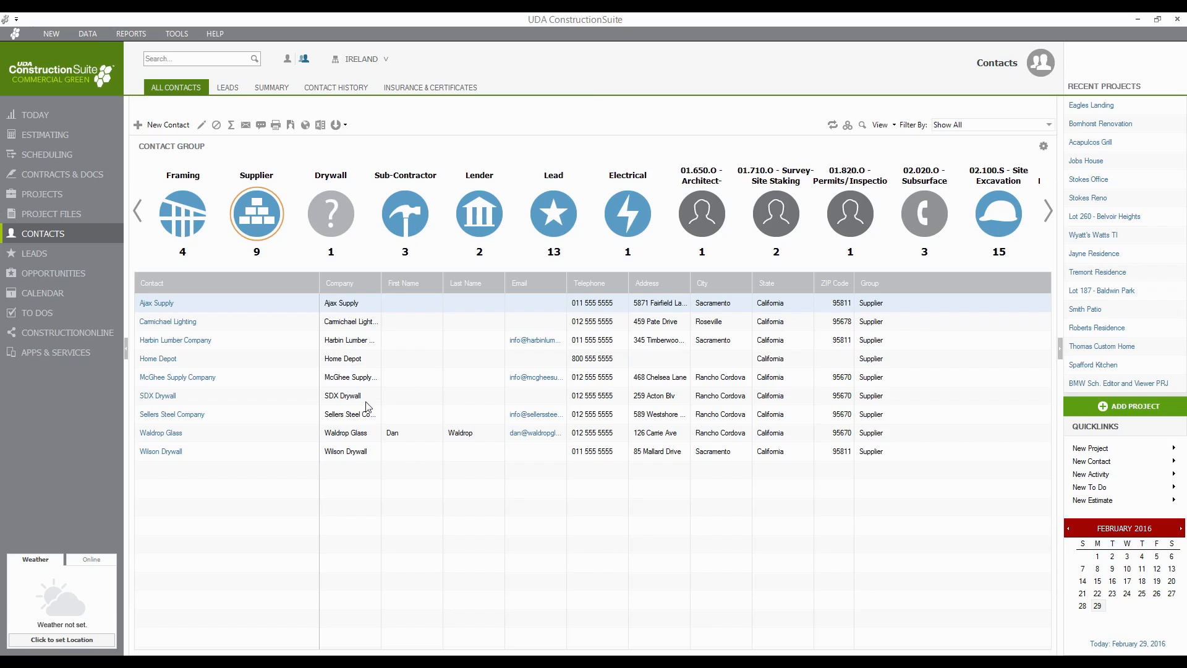
- Review McGhee Supply Company's contact summary and open the Jobs House project from it
{"action": "left_click", "coordinate": [170, 385]}
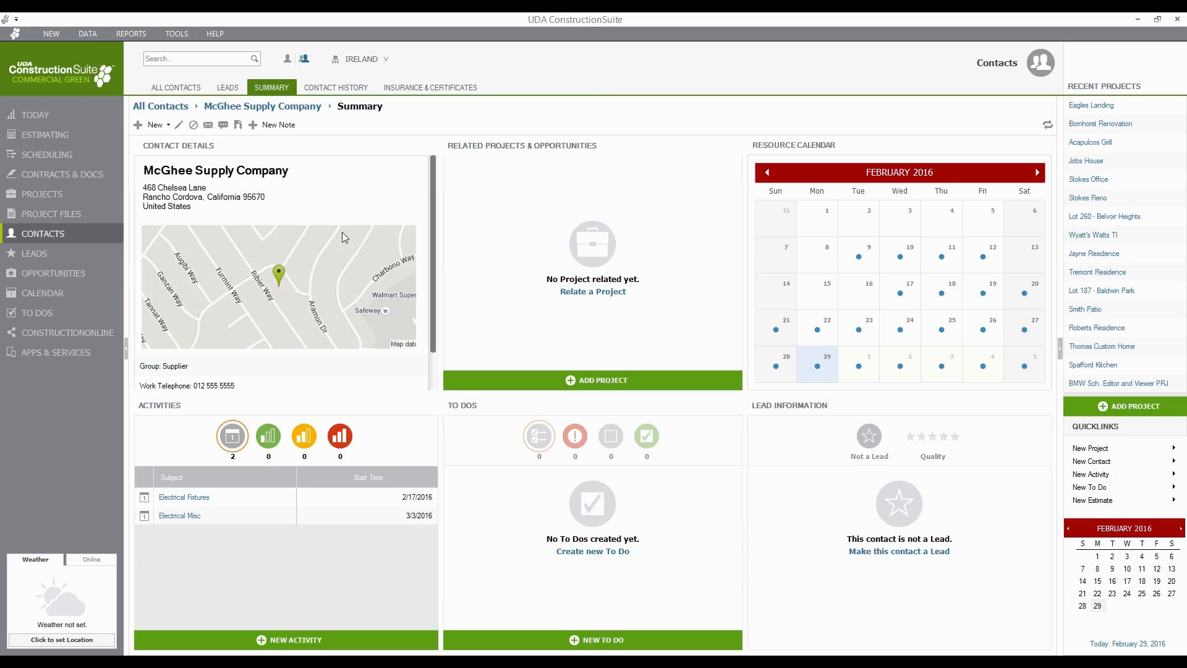
{"action": "scroll", "coordinate": [433, 281], "scroll_direction": "down", "scroll_amount": 2}
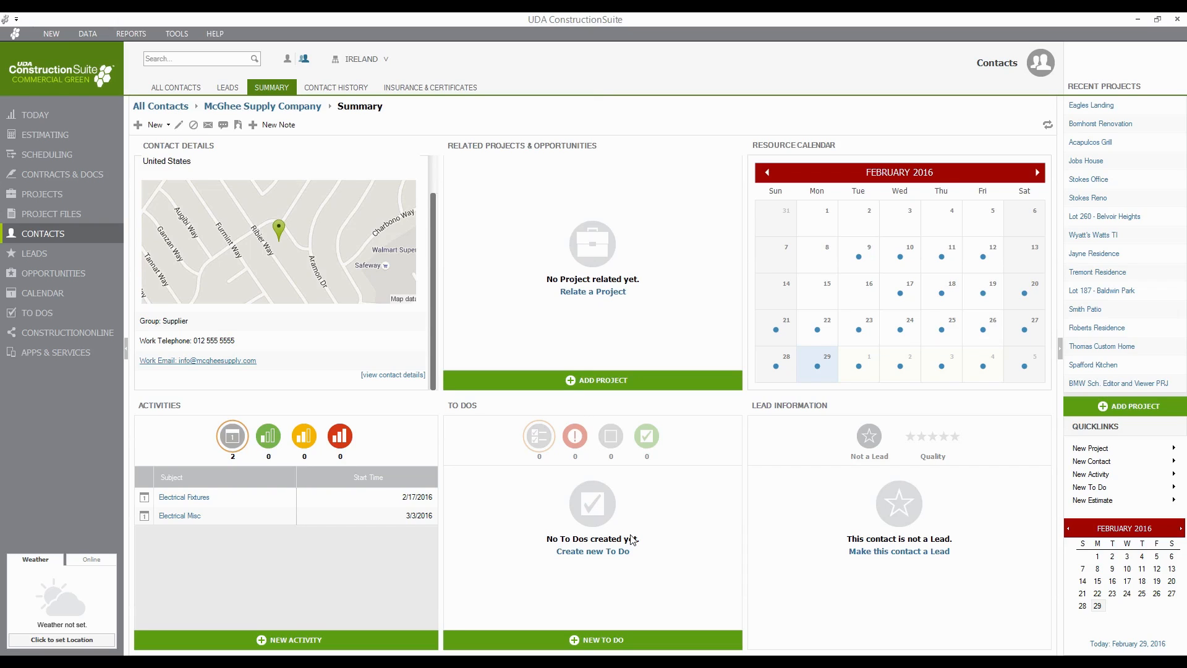
{"action": "left_click", "coordinate": [1086, 162]}
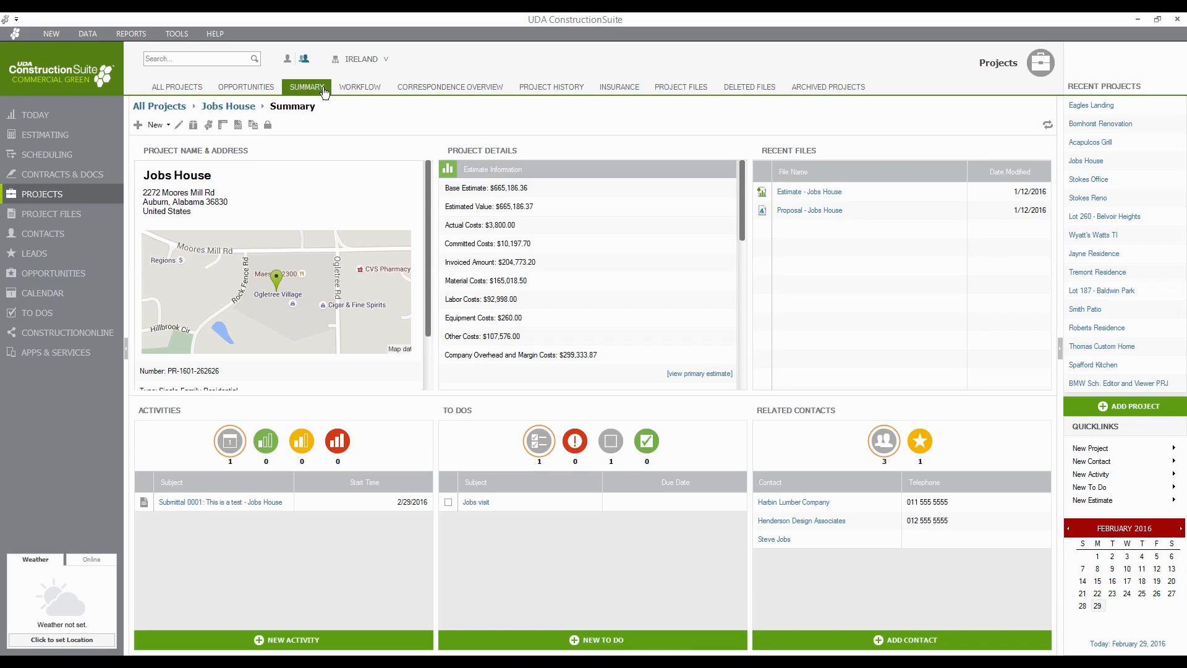
- Switch Jobs House to its Workflow view, showing Planning and Proposal at 24%
{"action": "left_click", "coordinate": [361, 91]}
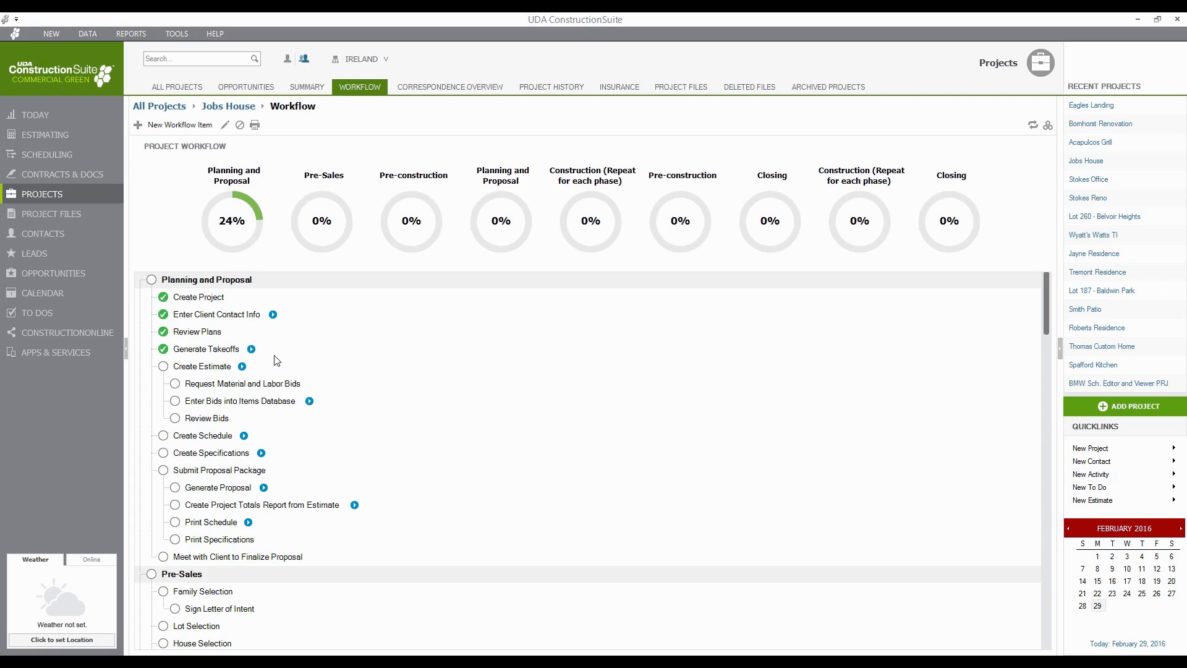
- Launch the Estimate Wizard from the Create Estimate workflow task
{"action": "left_click", "coordinate": [242, 367]}
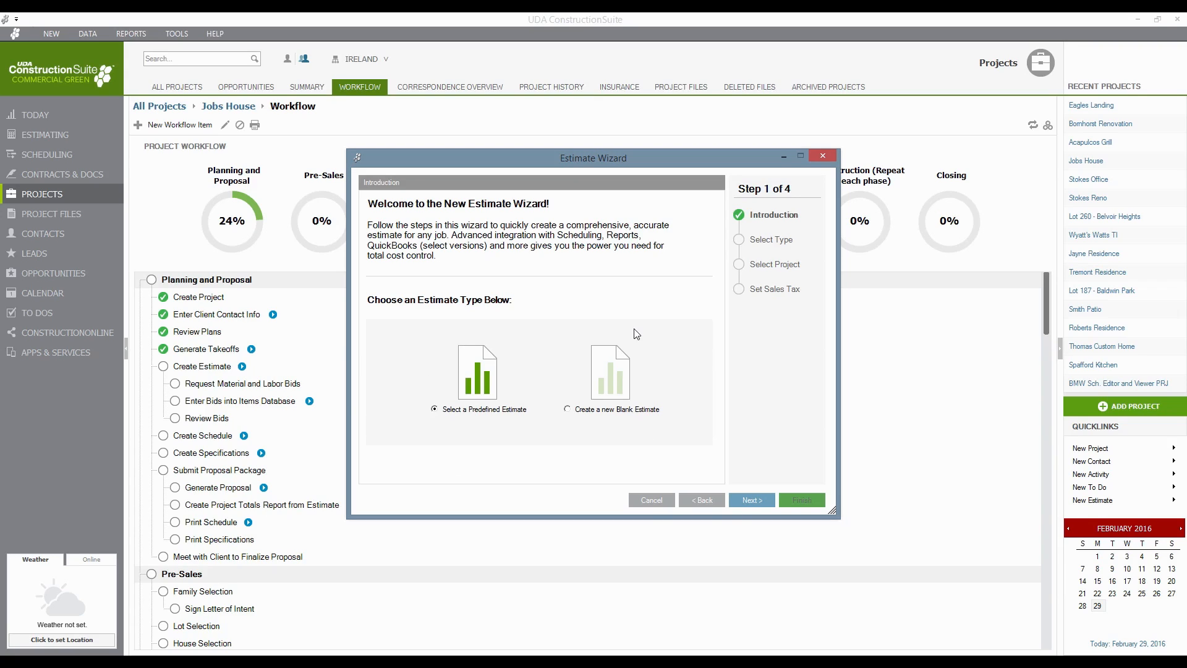
- Pick the CSI MasterFormat 50 Division template, then cancel the Estimate Wizard
{"action": "left_click", "coordinate": [763, 499]}
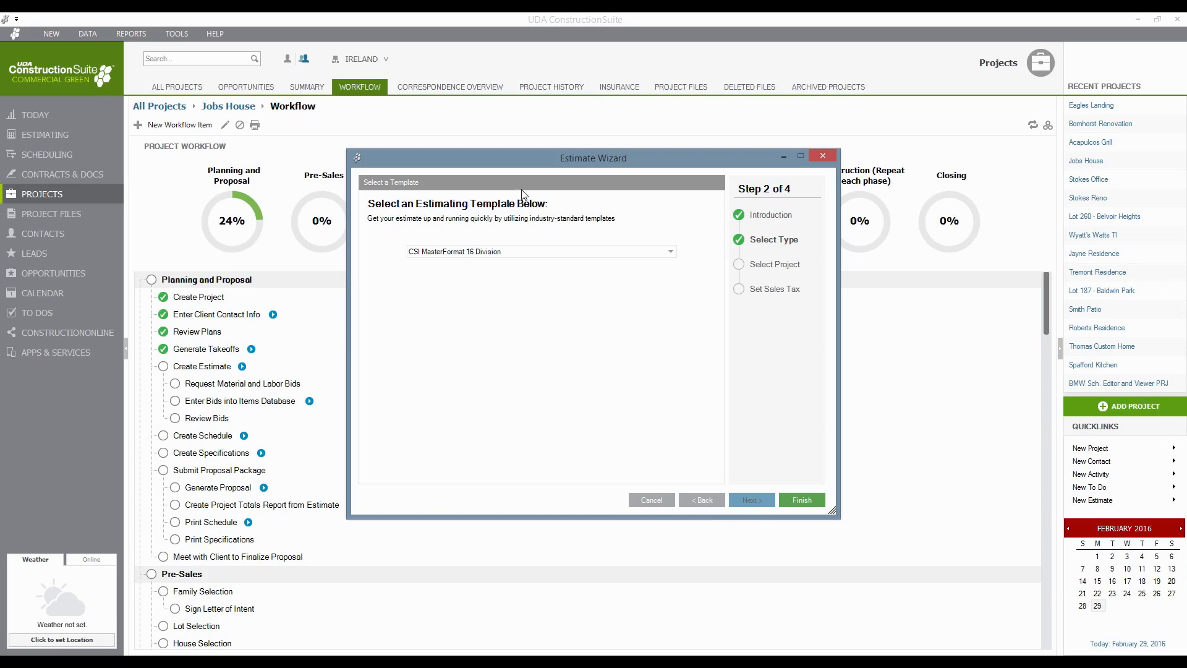
{"action": "left_click", "coordinate": [637, 253]}
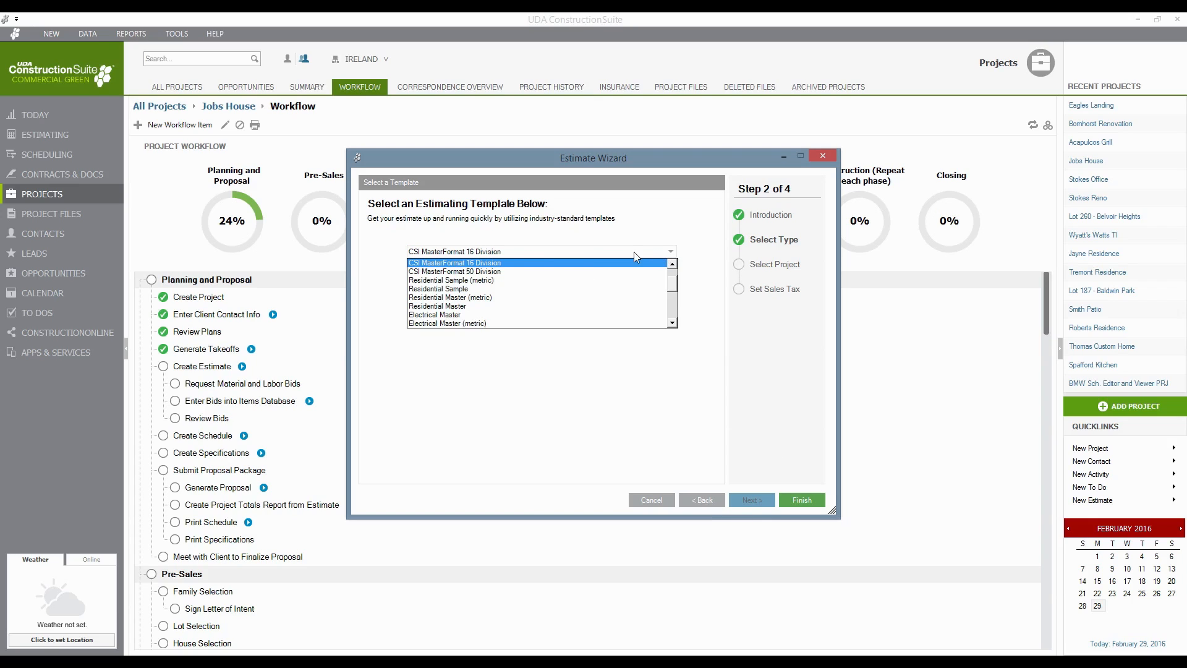
{"action": "left_click", "coordinate": [484, 272]}
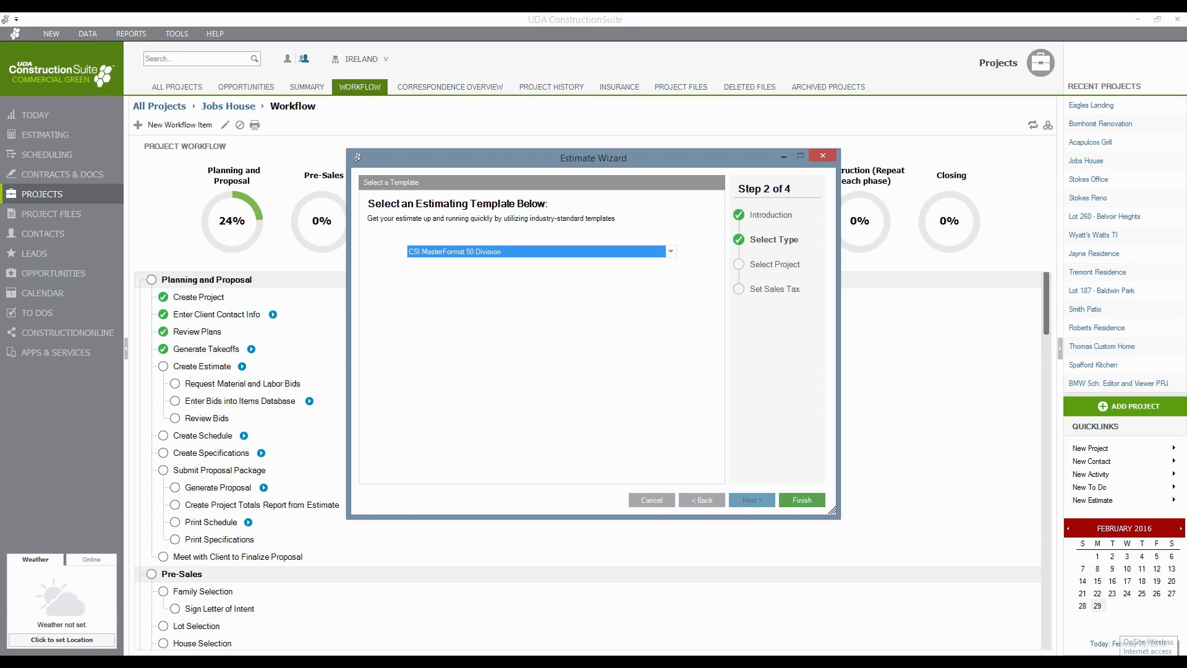
{"action": "left_click", "coordinate": [653, 501]}
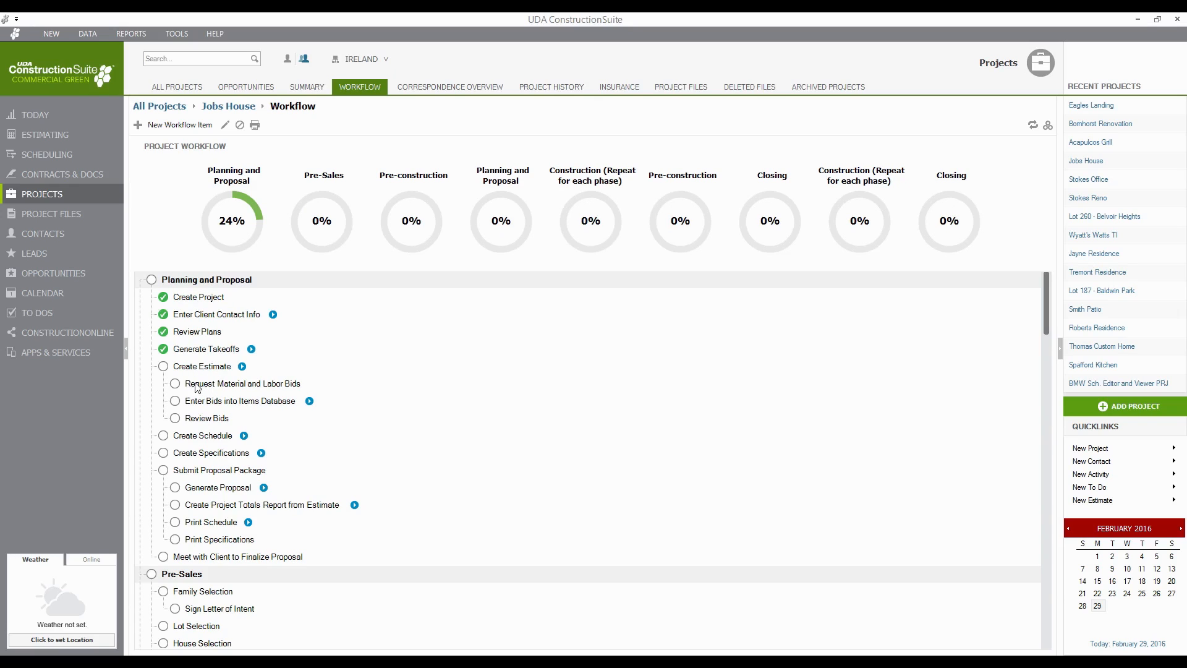
- Mark Create Estimate, Request Material and Labor Bids, and Enter Bids into Items Database complete
{"action": "left_click", "coordinate": [163, 366]}
{"action": "left_click", "coordinate": [176, 384]}
{"action": "left_click", "coordinate": [179, 402]}
- Show the Project History list with a Created By column added, and review its entries
{"action": "left_click", "coordinate": [544, 90]}
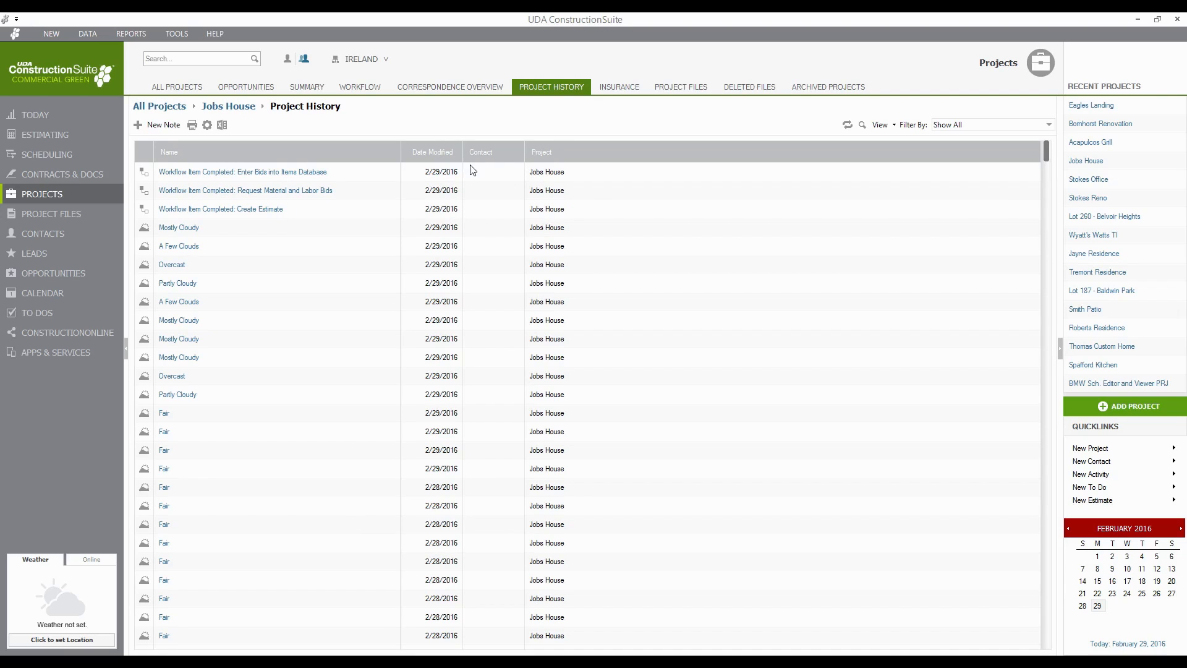
{"action": "right_click", "coordinate": [499, 150]}
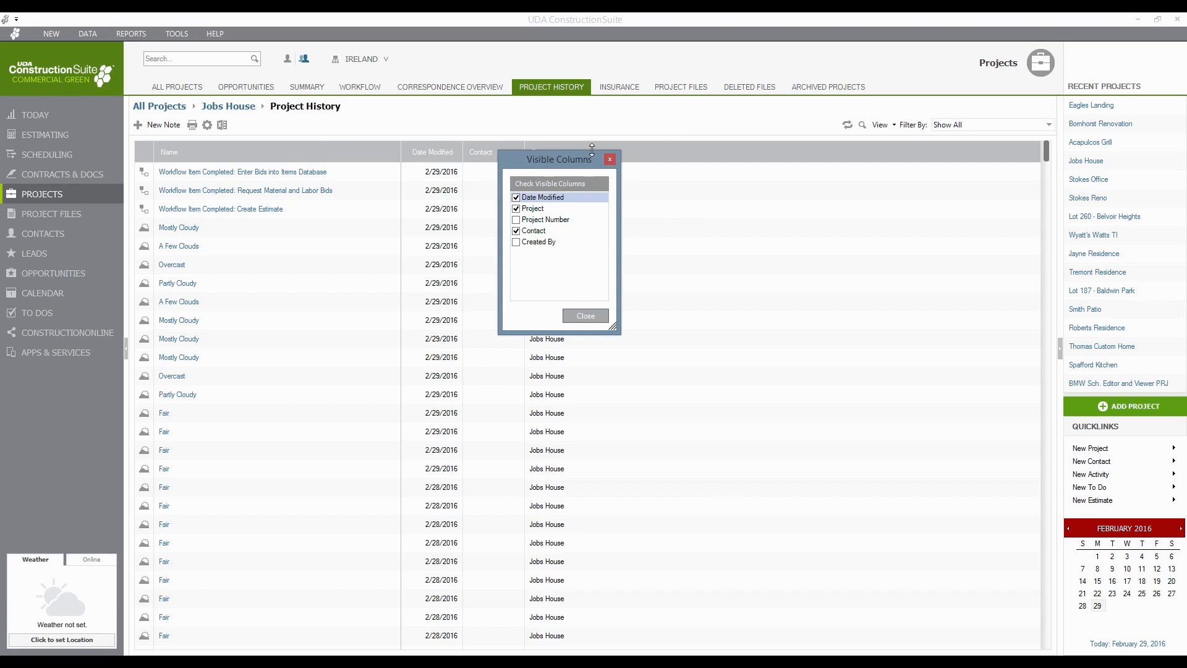
{"action": "left_click", "coordinate": [517, 243]}
{"action": "left_click", "coordinate": [582, 317]}
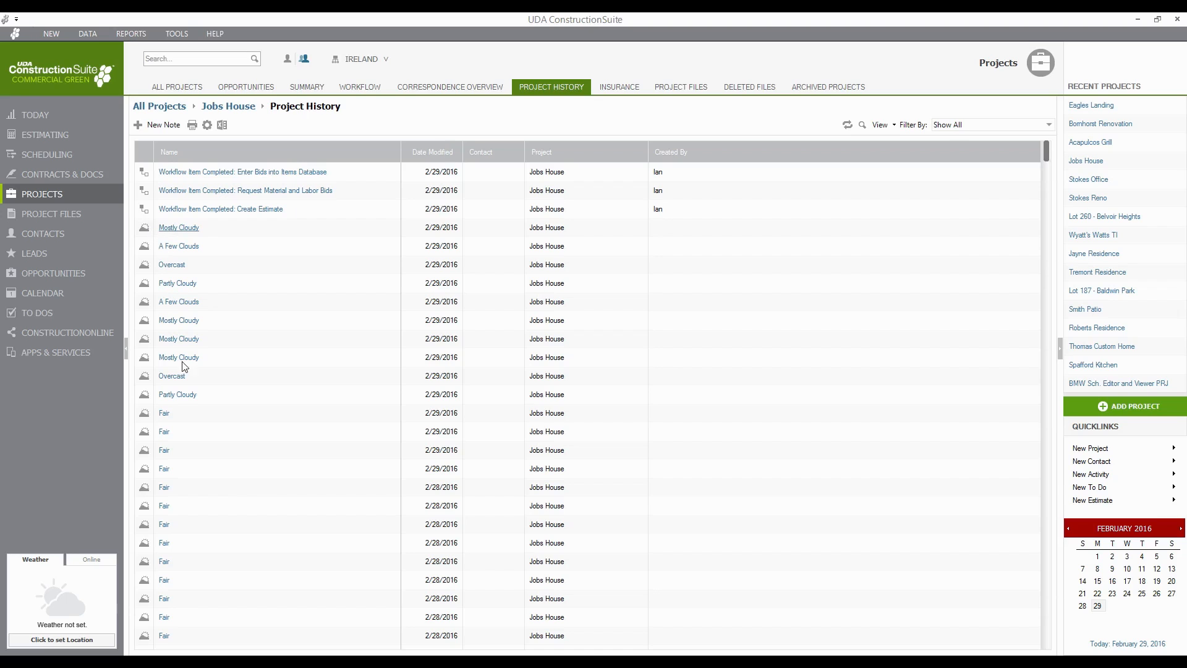
{"action": "scroll", "coordinate": [291, 465], "scroll_direction": "down", "scroll_amount": 6}
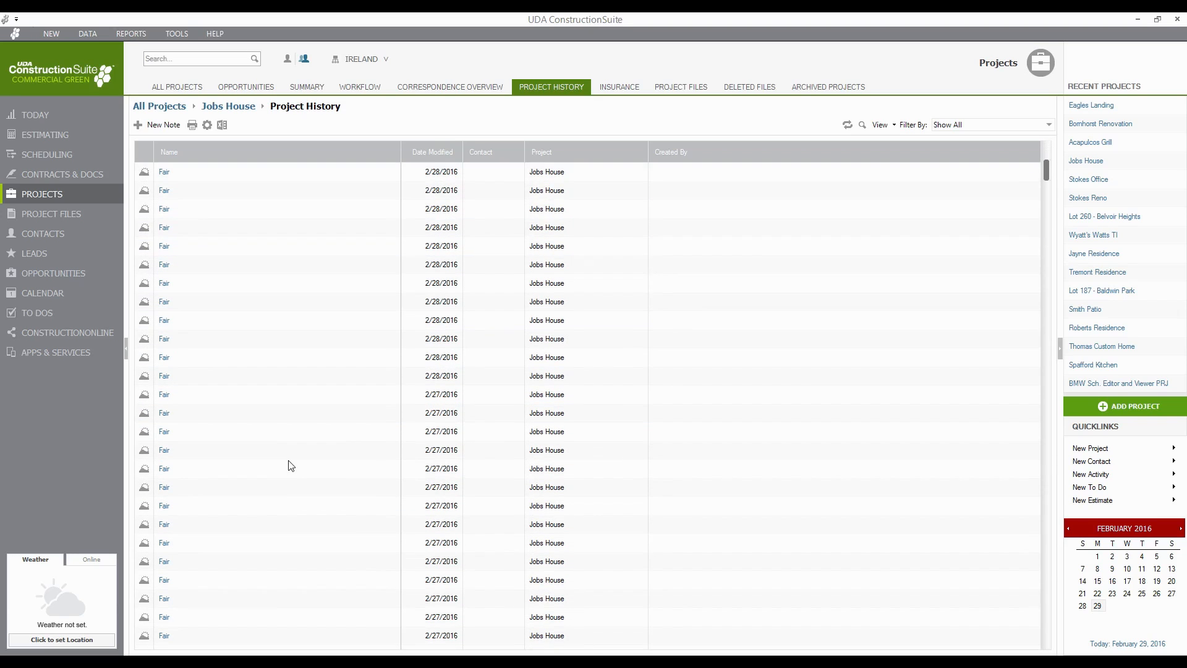
{"action": "scroll", "coordinate": [290, 466], "scroll_direction": "down", "scroll_amount": 6}
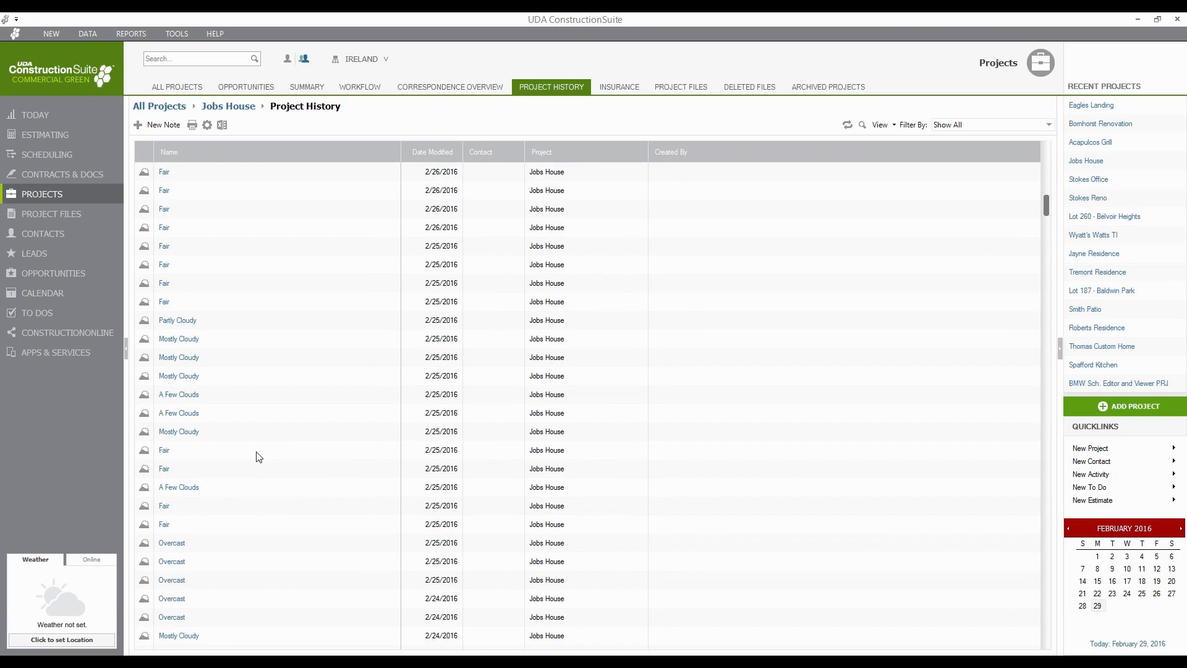
{"action": "scroll", "coordinate": [258, 456], "scroll_direction": "down", "scroll_amount": 6}
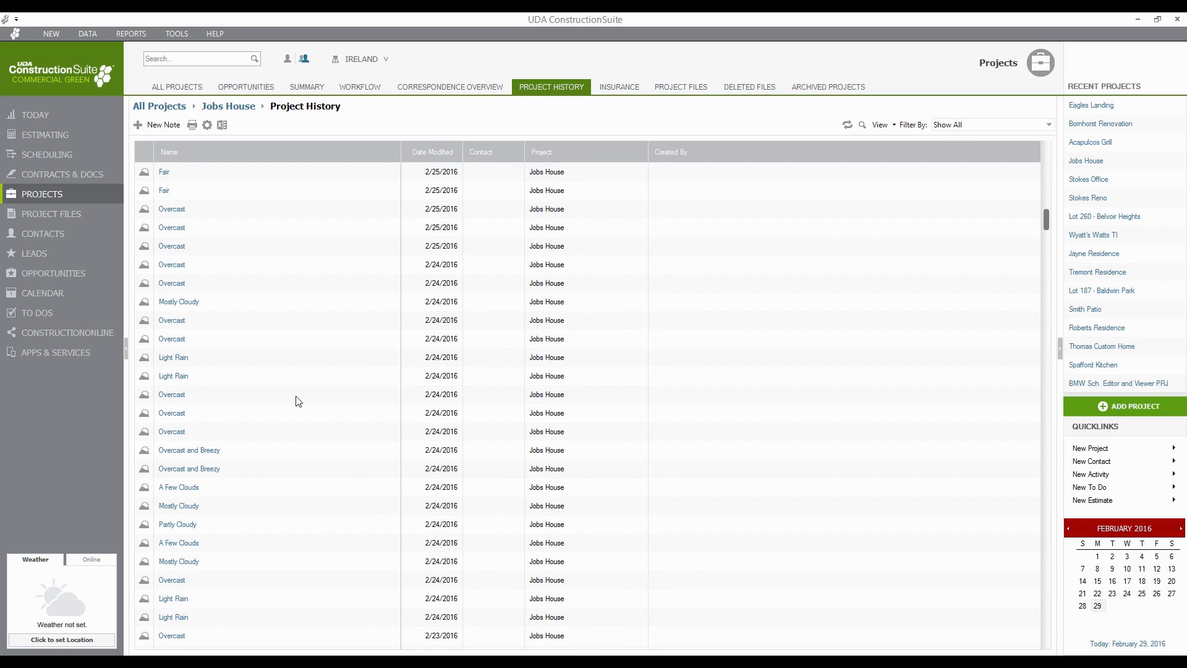
{"action": "scroll", "coordinate": [300, 403], "scroll_direction": "down", "scroll_amount": 5}
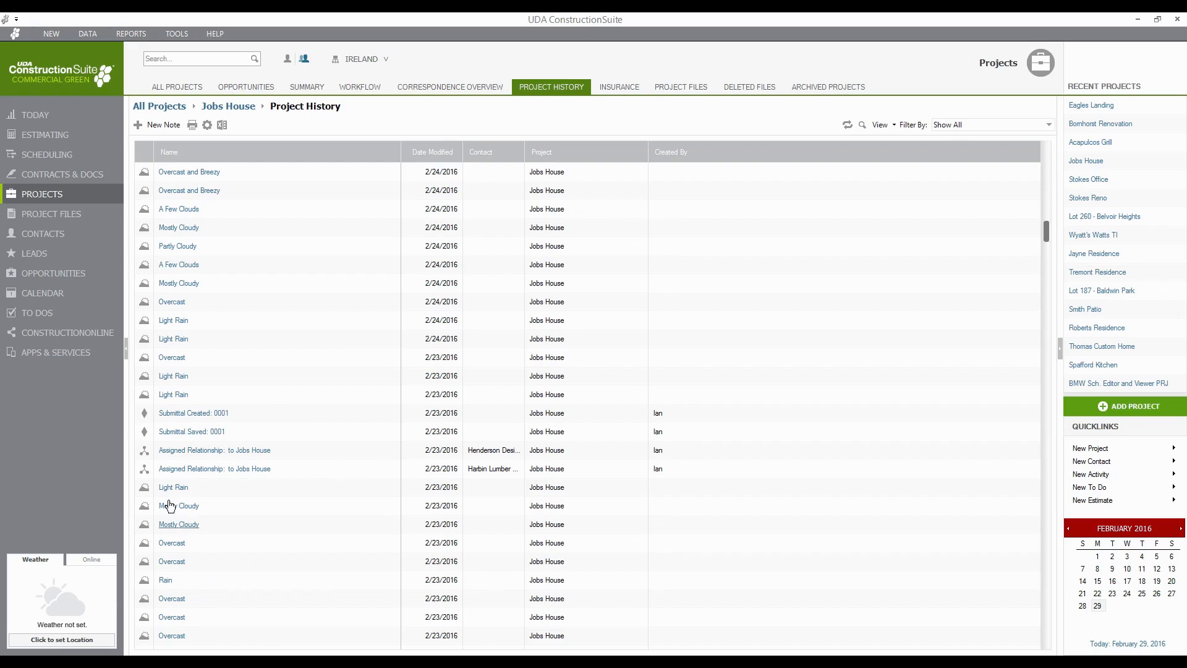
{"action": "scroll", "coordinate": [241, 496], "scroll_direction": "down", "scroll_amount": 10}
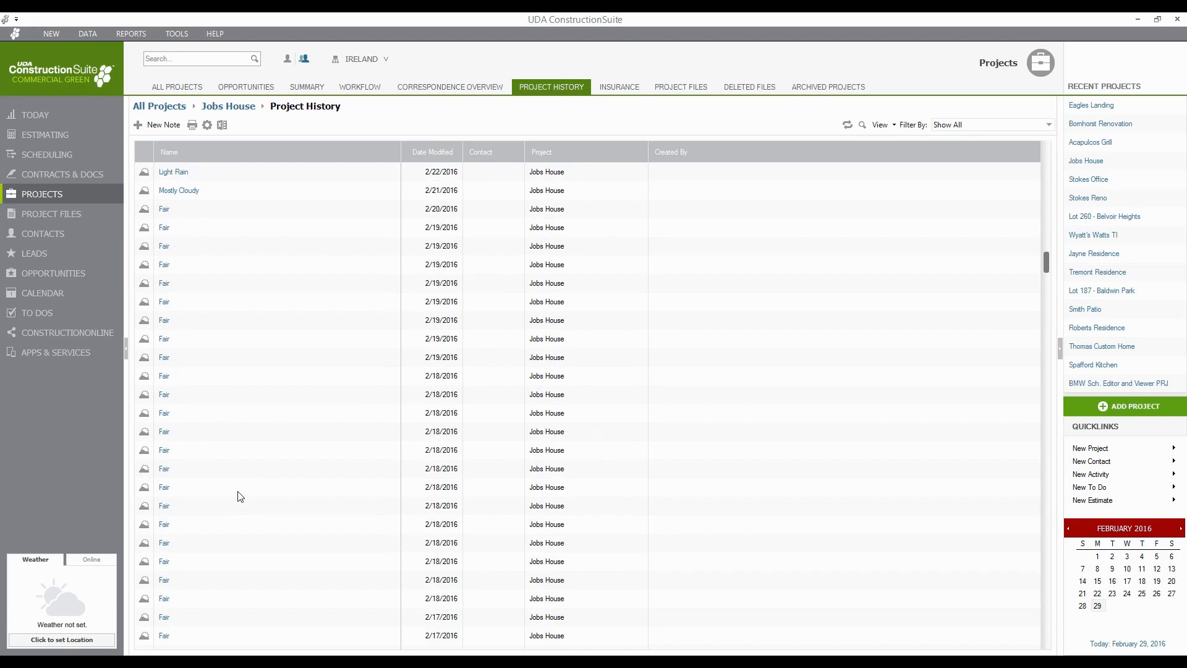
{"action": "scroll", "coordinate": [241, 497], "scroll_direction": "up", "scroll_amount": 15}
{"action": "scroll", "coordinate": [238, 494], "scroll_direction": "up", "scroll_amount": 5}
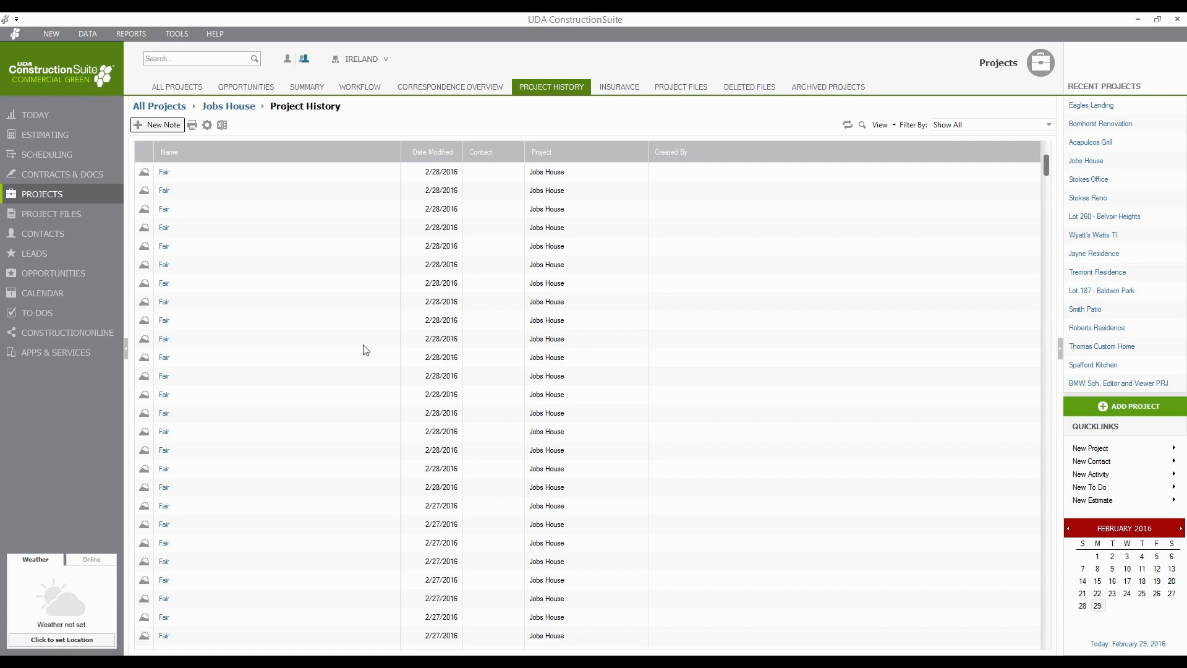
{"action": "scroll", "coordinate": [486, 440], "scroll_direction": "up", "scroll_amount": 6}
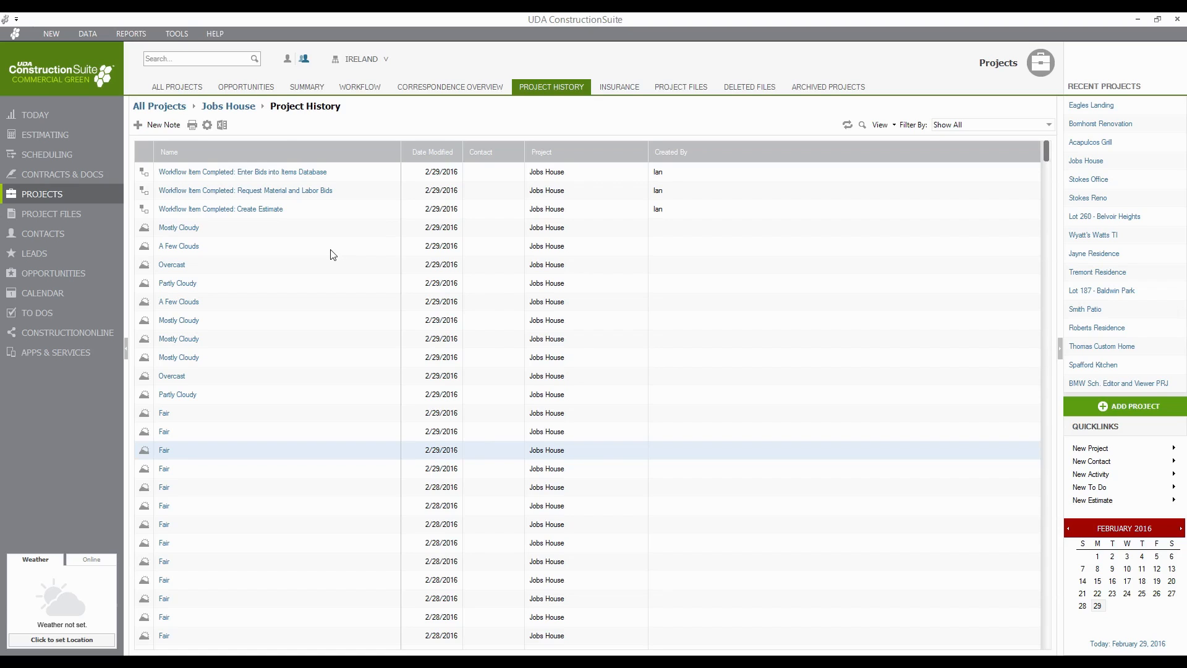
- Limit the Jobs House history types to Notes and Workflow, then review the filtered list
{"action": "left_click", "coordinate": [207, 126]}
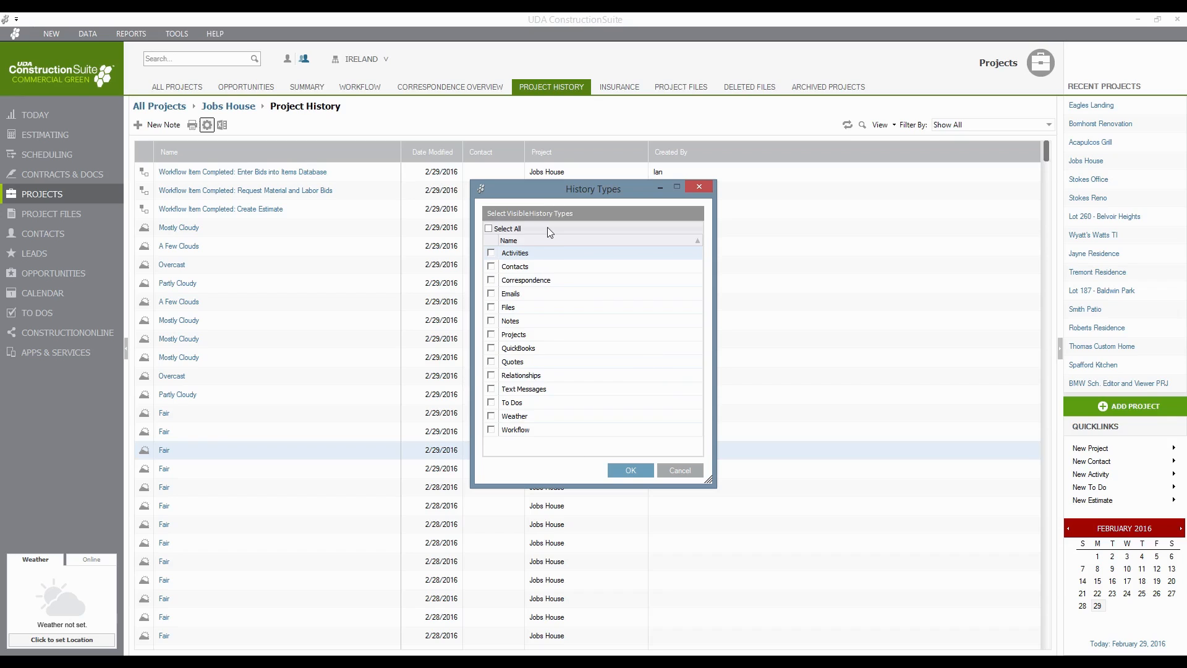
{"action": "left_click", "coordinate": [492, 320]}
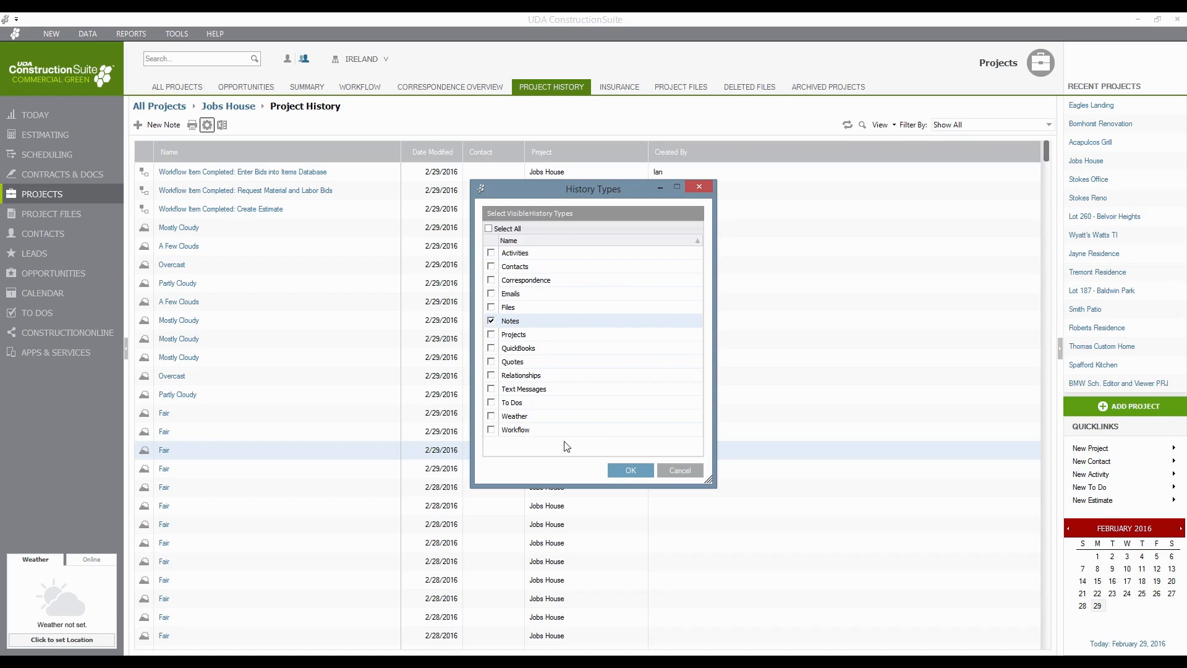
{"action": "left_click", "coordinate": [492, 430]}
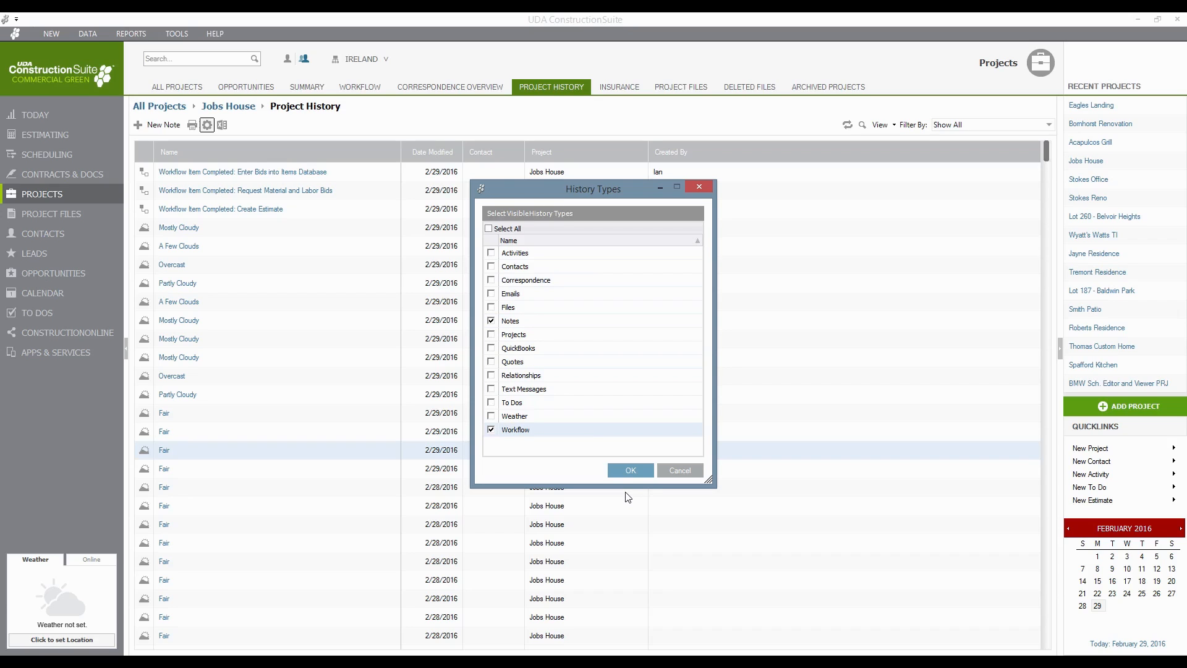
{"action": "left_click", "coordinate": [631, 469]}
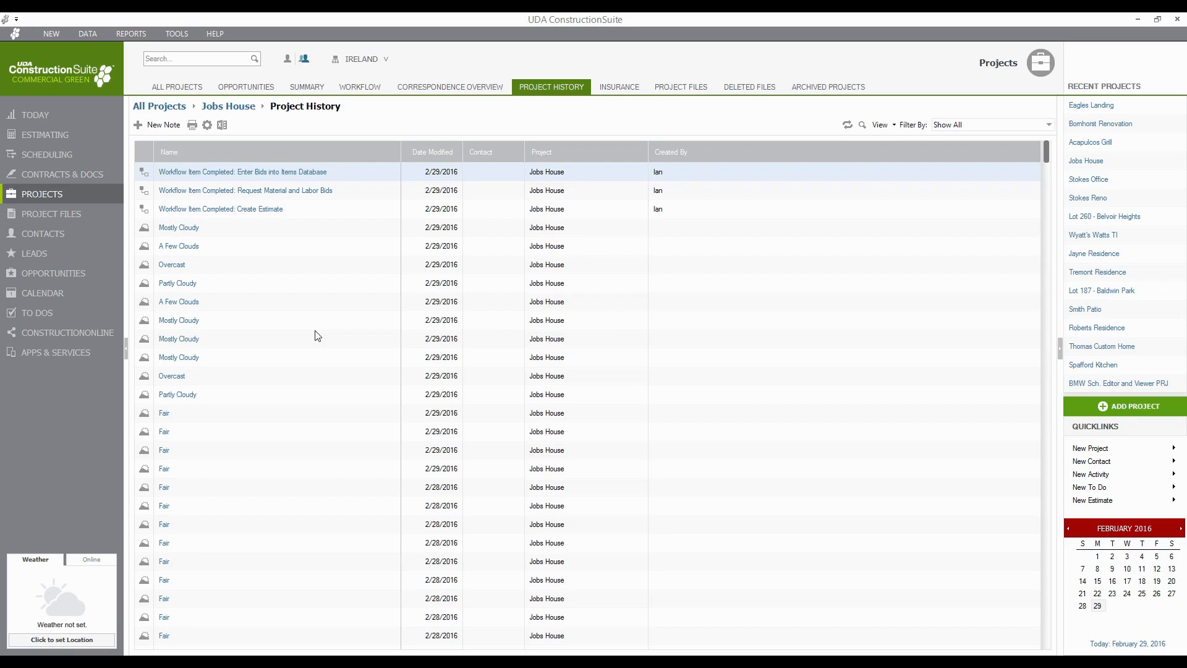
{"action": "scroll", "coordinate": [680, 383], "scroll_direction": "down", "scroll_amount": 3}
{"action": "scroll", "coordinate": [922, 369], "scroll_direction": "down", "scroll_amount": 7}
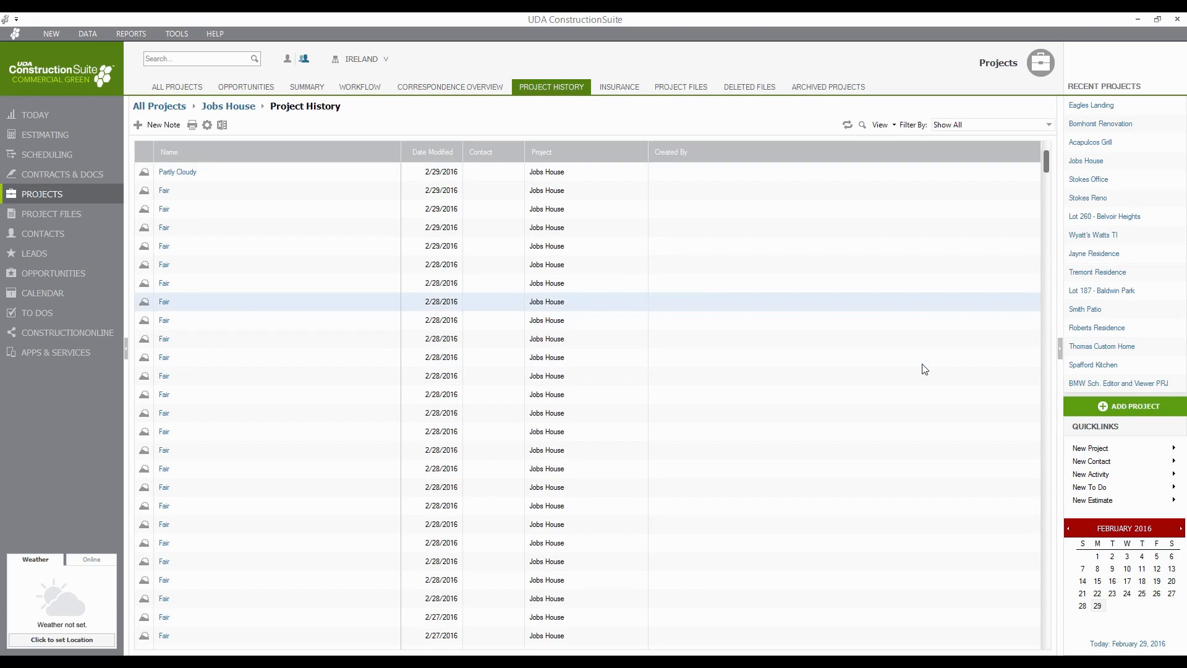
{"action": "scroll", "coordinate": [921, 370], "scroll_direction": "up", "scroll_amount": 7}
{"action": "scroll", "coordinate": [923, 369], "scroll_direction": "up", "scroll_amount": 3}
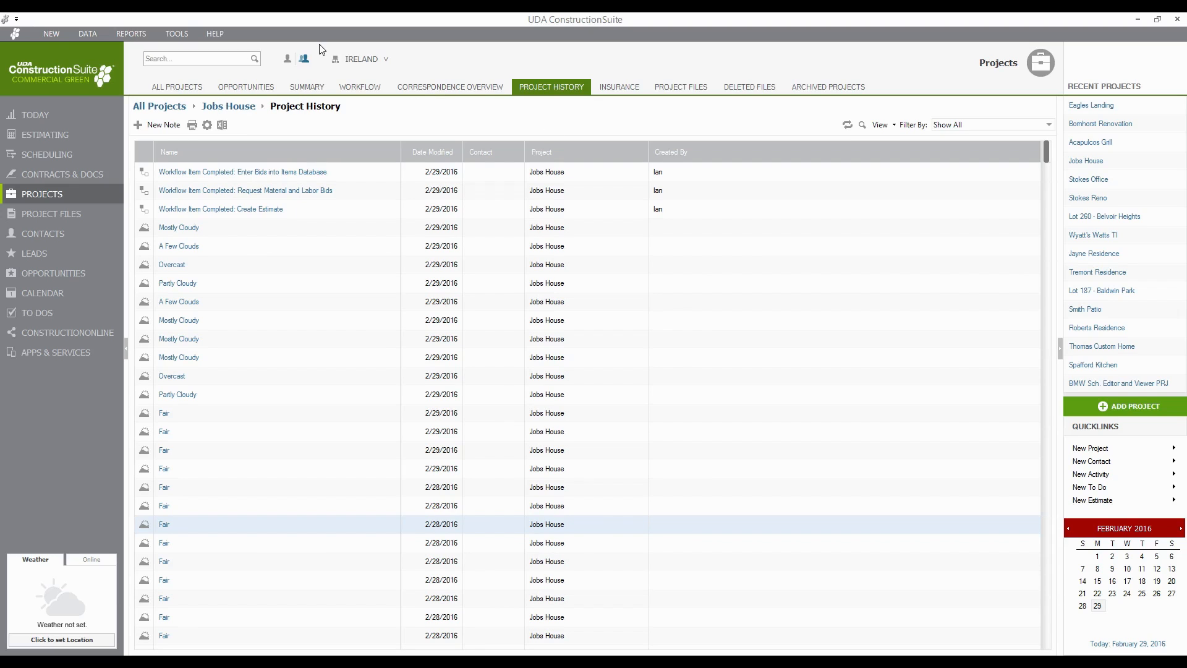
- Go from Correspondence Overview back to Jobs House and view its Insurance page
{"action": "left_click", "coordinate": [435, 90]}
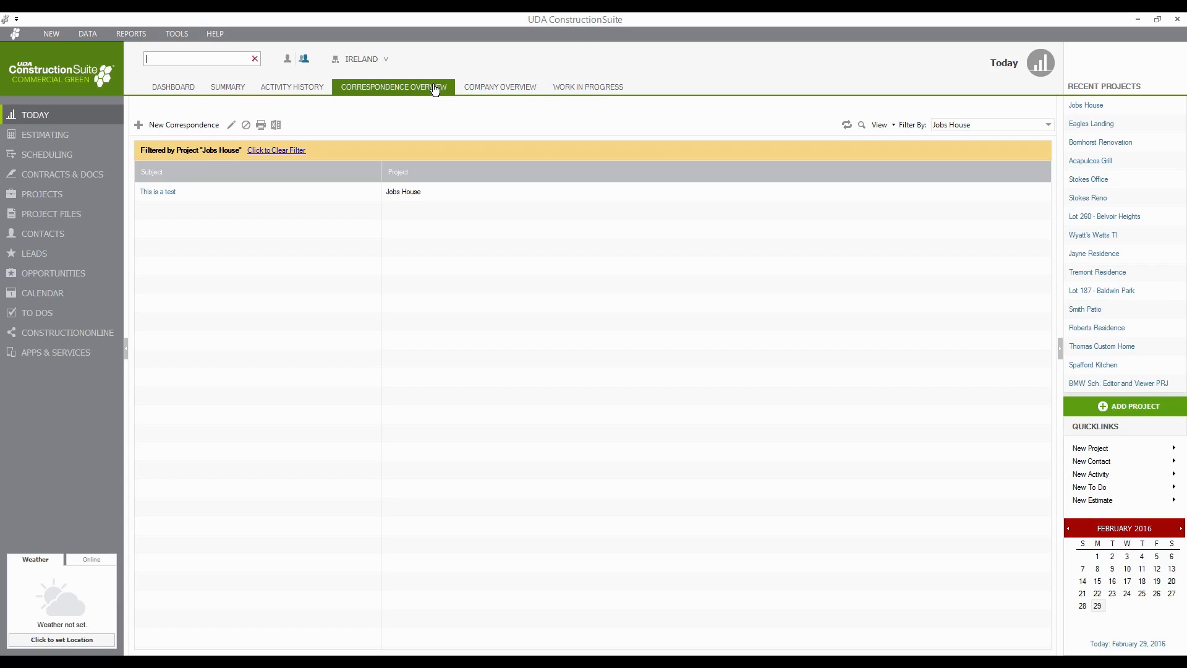
{"action": "left_click", "coordinate": [1085, 105]}
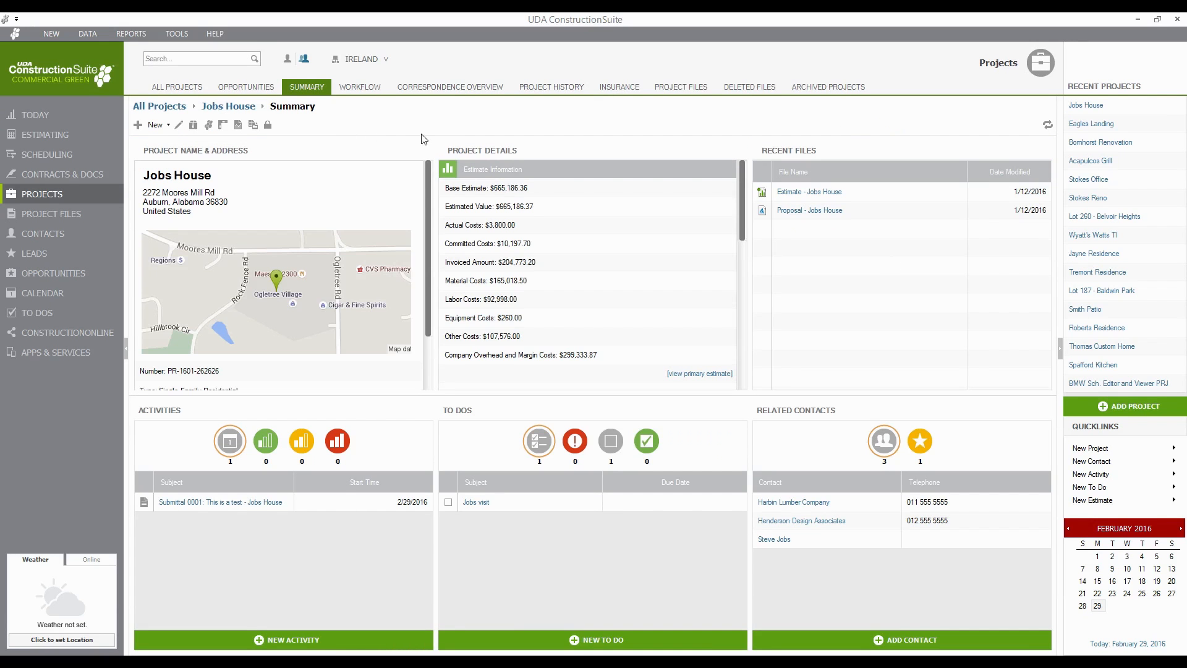
{"action": "left_click", "coordinate": [622, 87]}
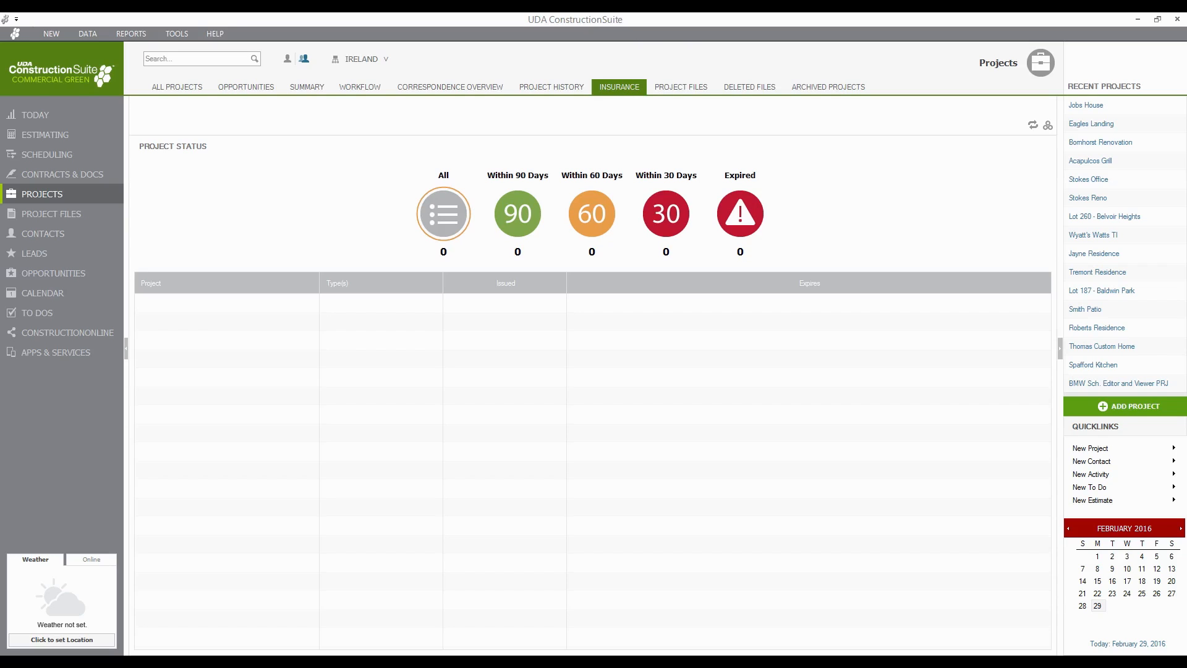
- Show the Jobs House Project Files with the estimate and proposal documents
{"action": "left_click", "coordinate": [688, 86]}
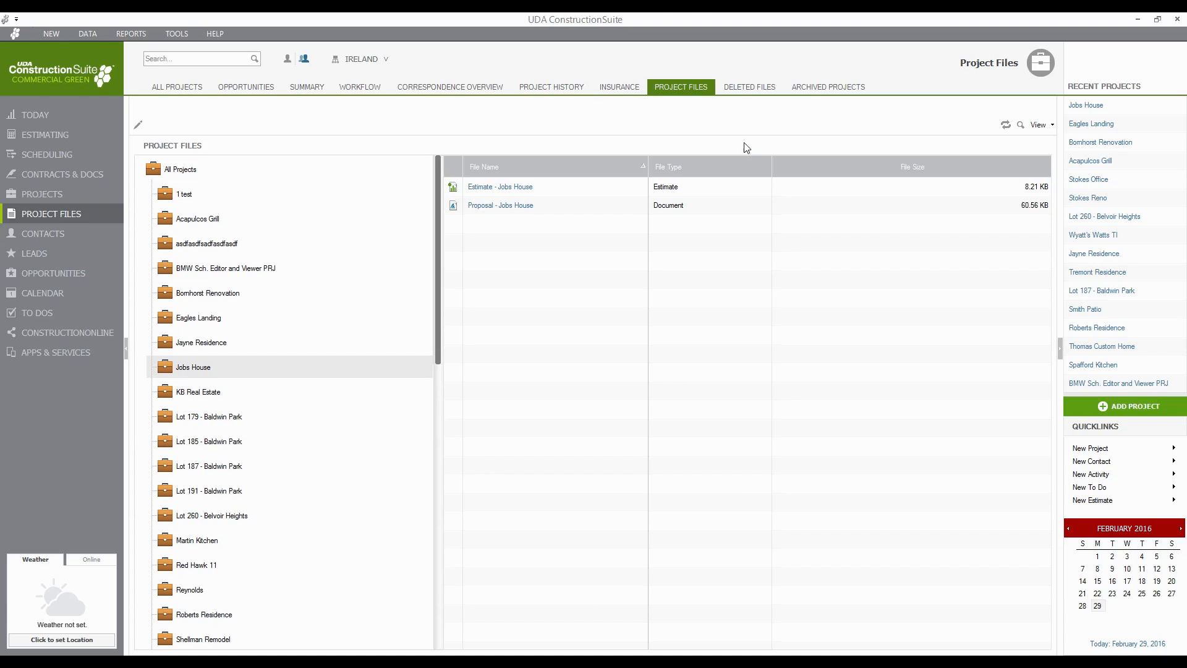
- Show the Jobs House Deleted Files list with the Ashford Court schedule
{"action": "left_click", "coordinate": [732, 89]}
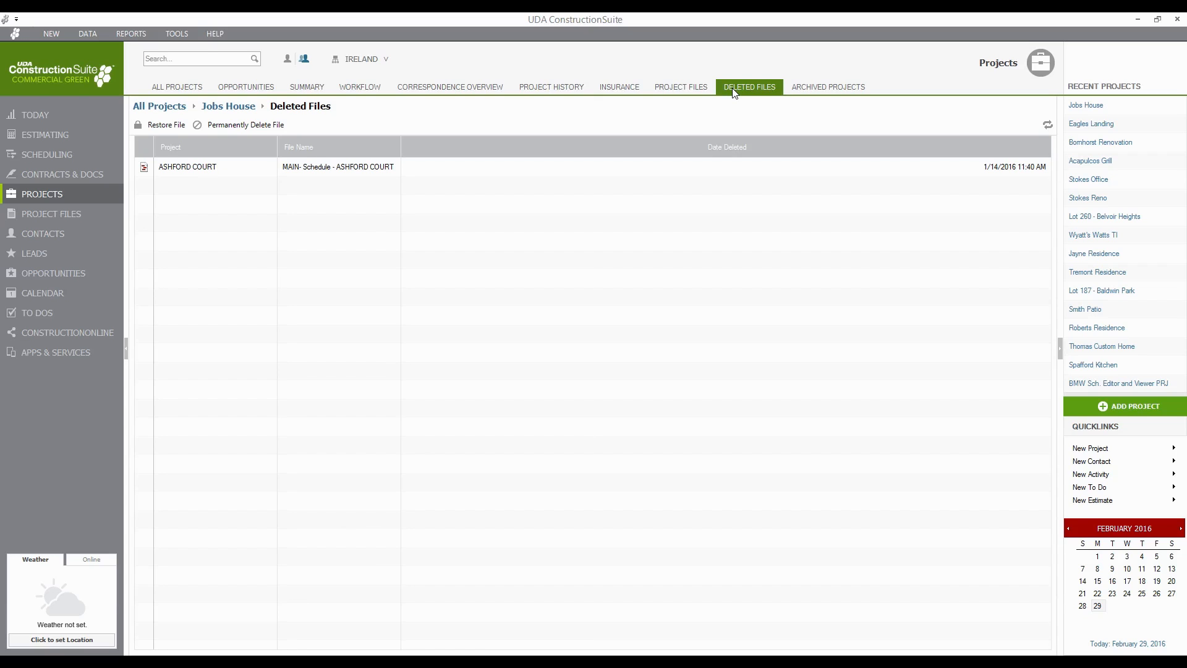
- Permanently delete the MAIN- Schedule - ASHFORD COURT file, confirming with Yes
{"action": "left_click", "coordinate": [230, 167]}
{"action": "left_click", "coordinate": [233, 125]}
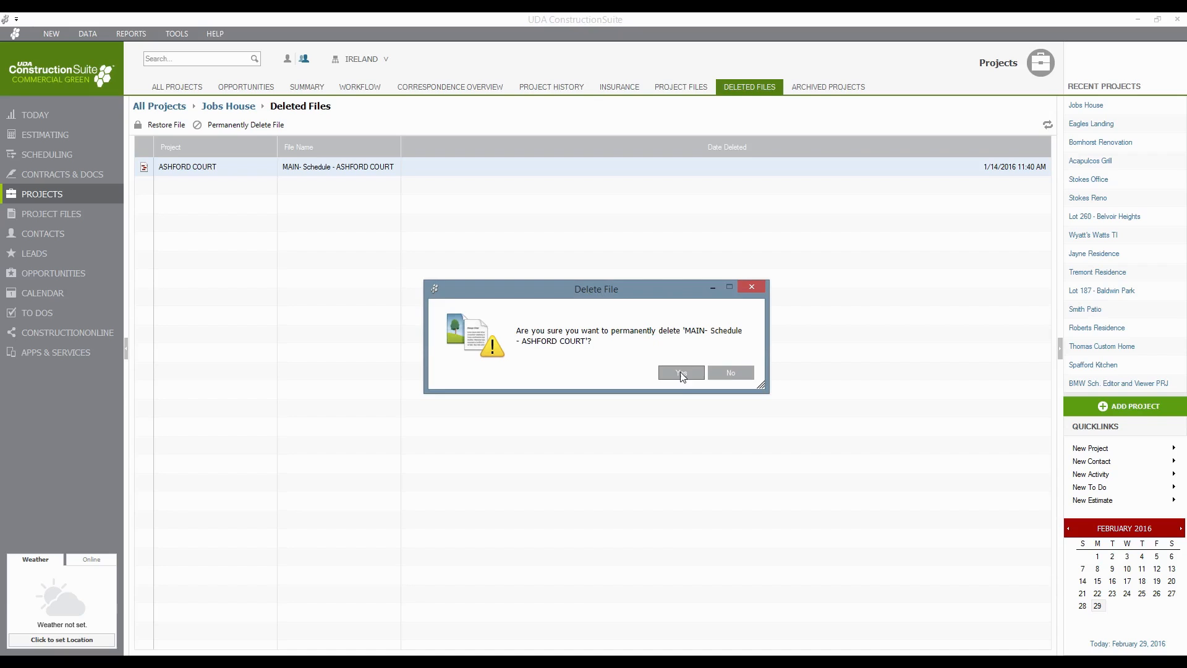
{"action": "left_click", "coordinate": [676, 372]}
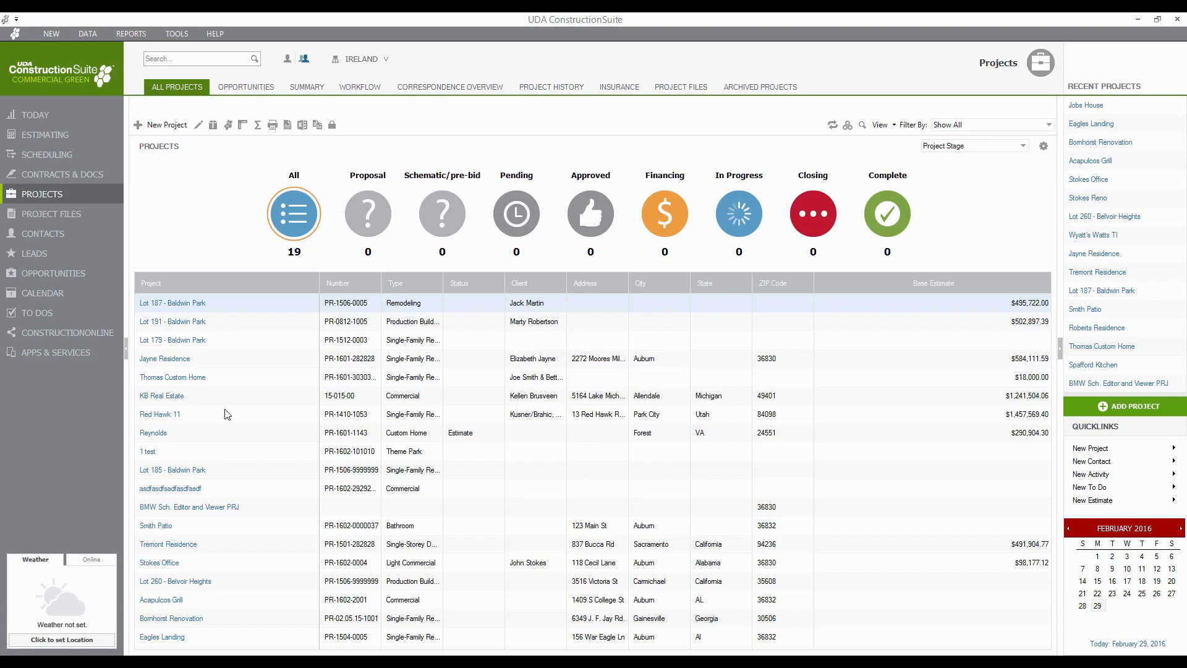
- Show the Opportunities list with 9 opportunities, 1 pending
{"action": "left_click", "coordinate": [242, 88]}
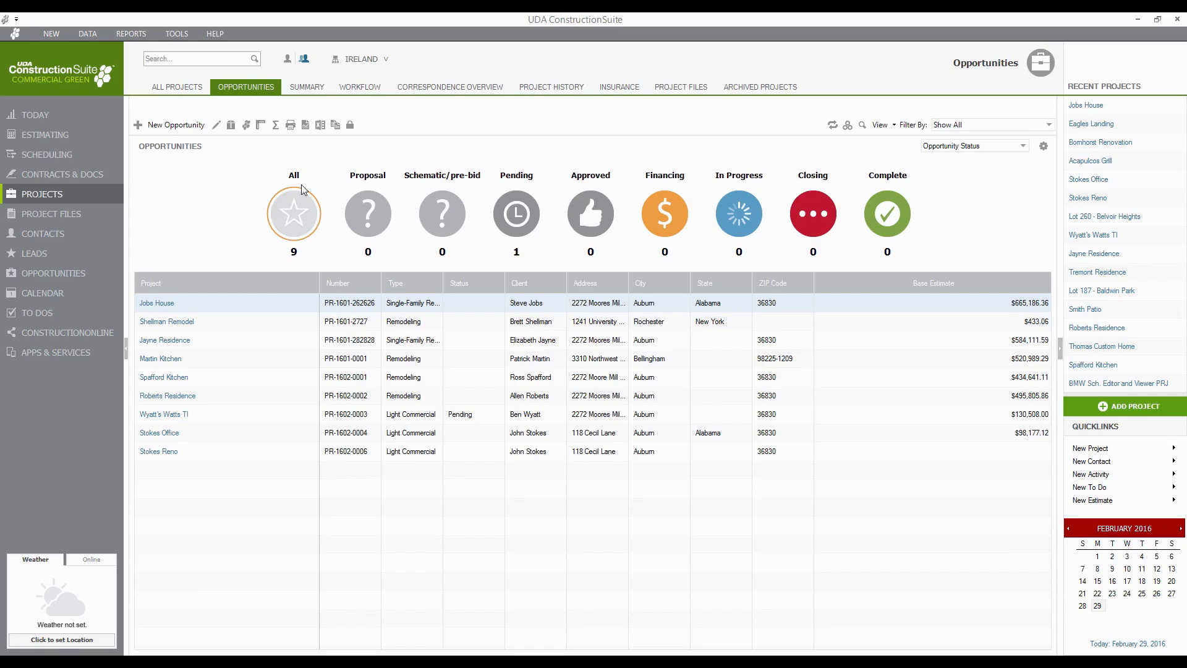
{"action": "right_click", "coordinate": [165, 419]}
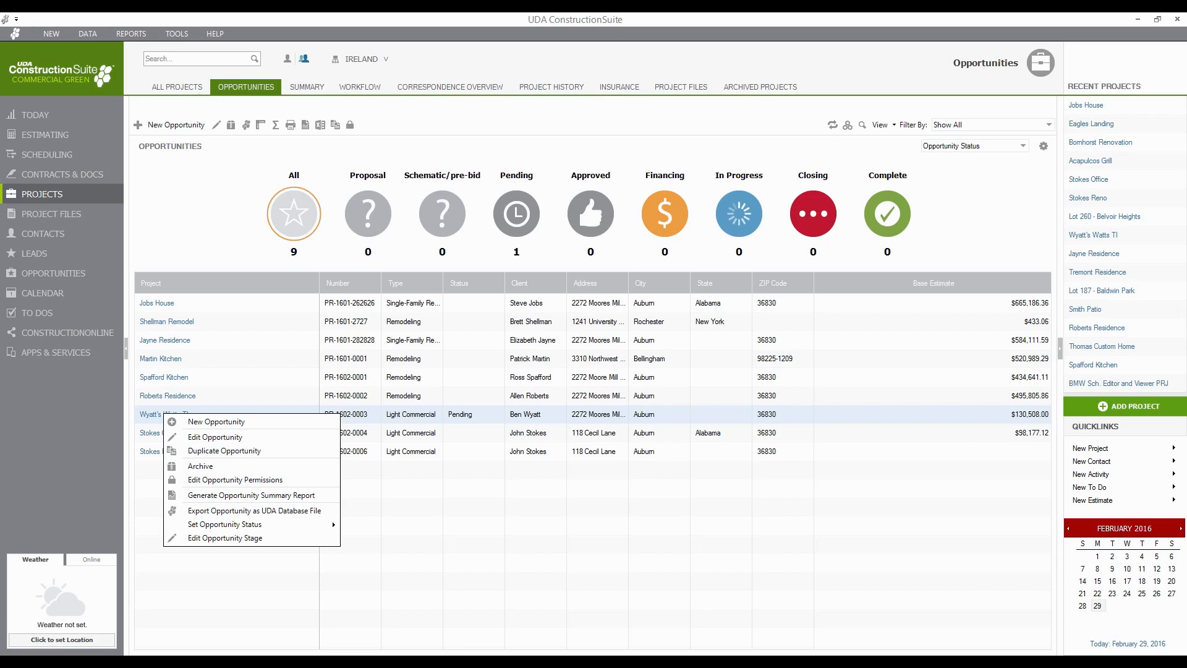
{"action": "key", "text": "Escape"}
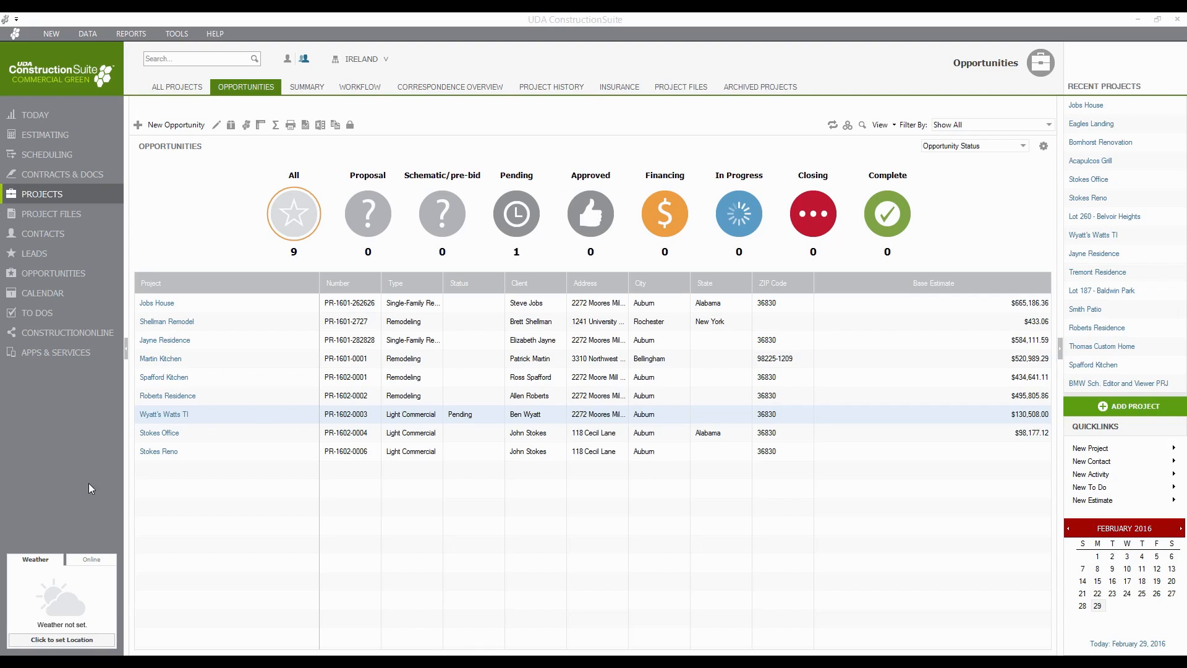
{"action": "left_click", "coordinate": [138, 542]}
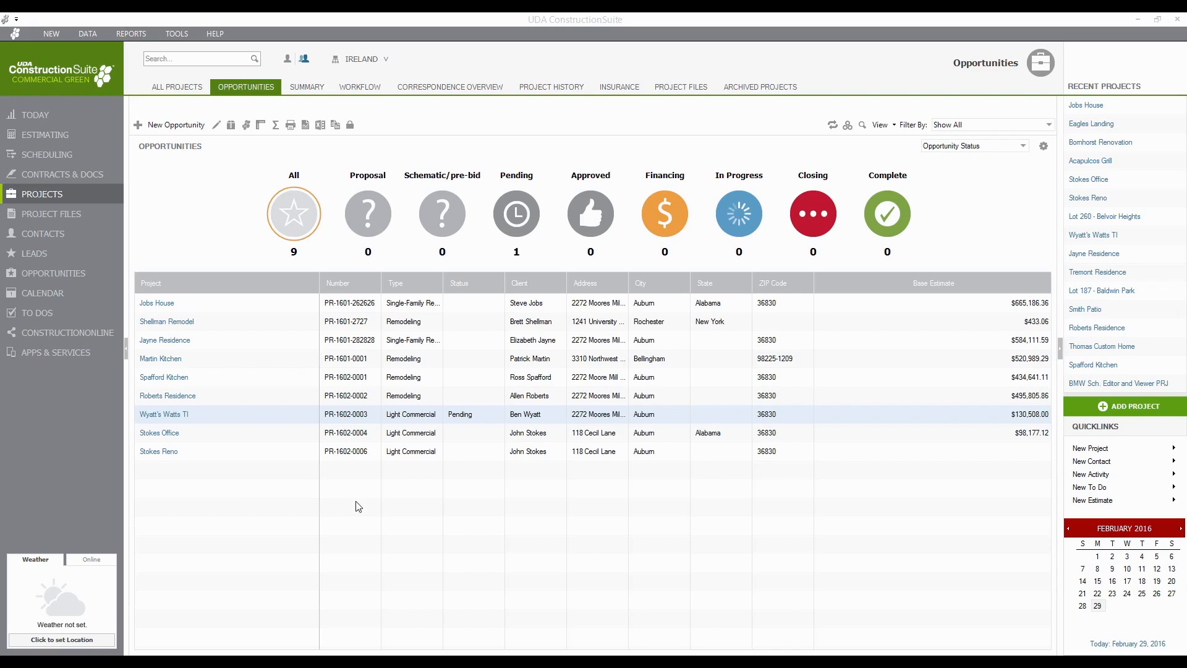
- Look through the Data menu and Contacts import/export options, then show Leads (8 Unassigned, 4 Initial Communication)
{"action": "right_click", "coordinate": [188, 419]}
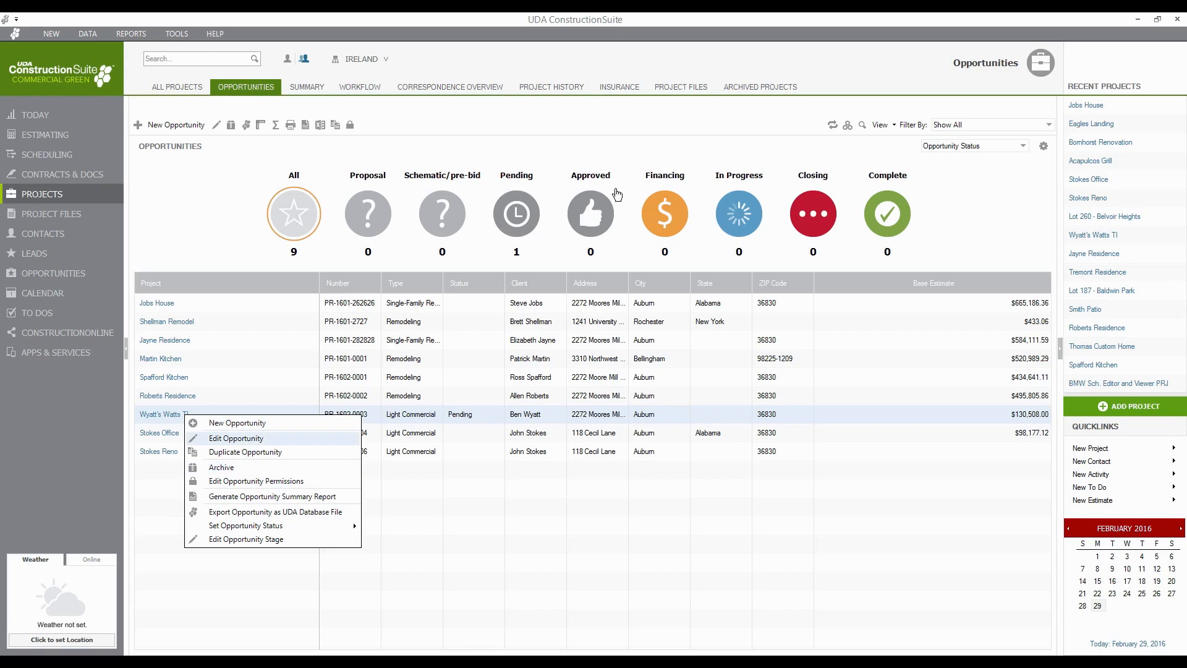
{"action": "left_click", "coordinate": [165, 568]}
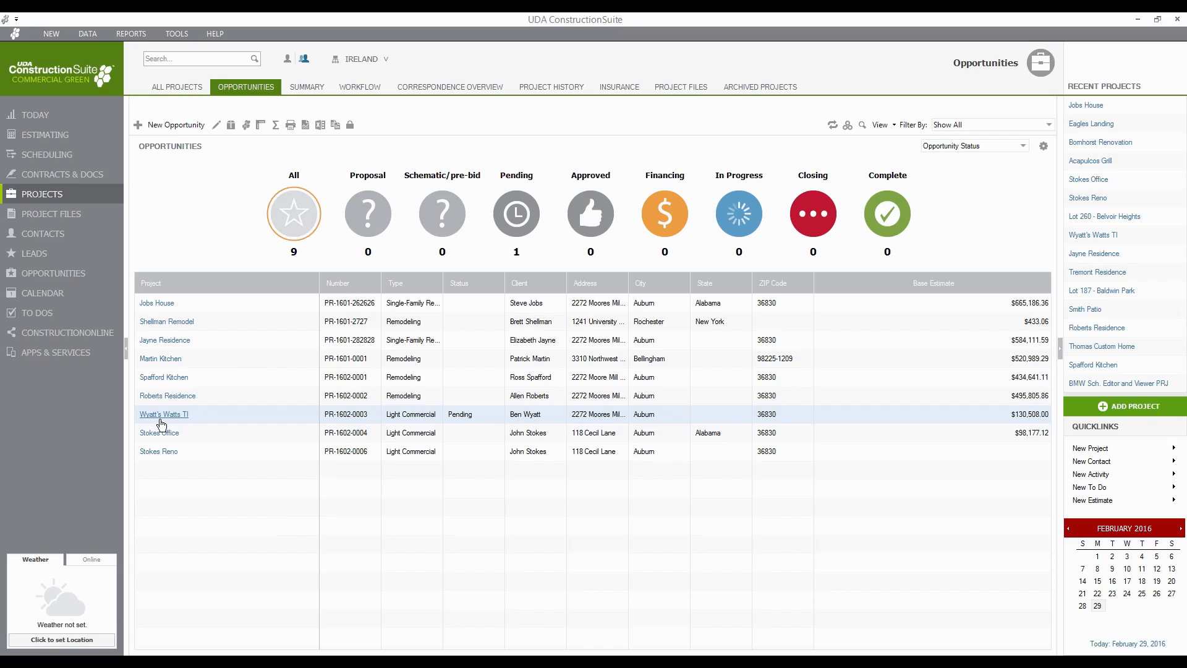
{"action": "left_click", "coordinate": [87, 34]}
{"action": "left_click", "coordinate": [54, 234]}
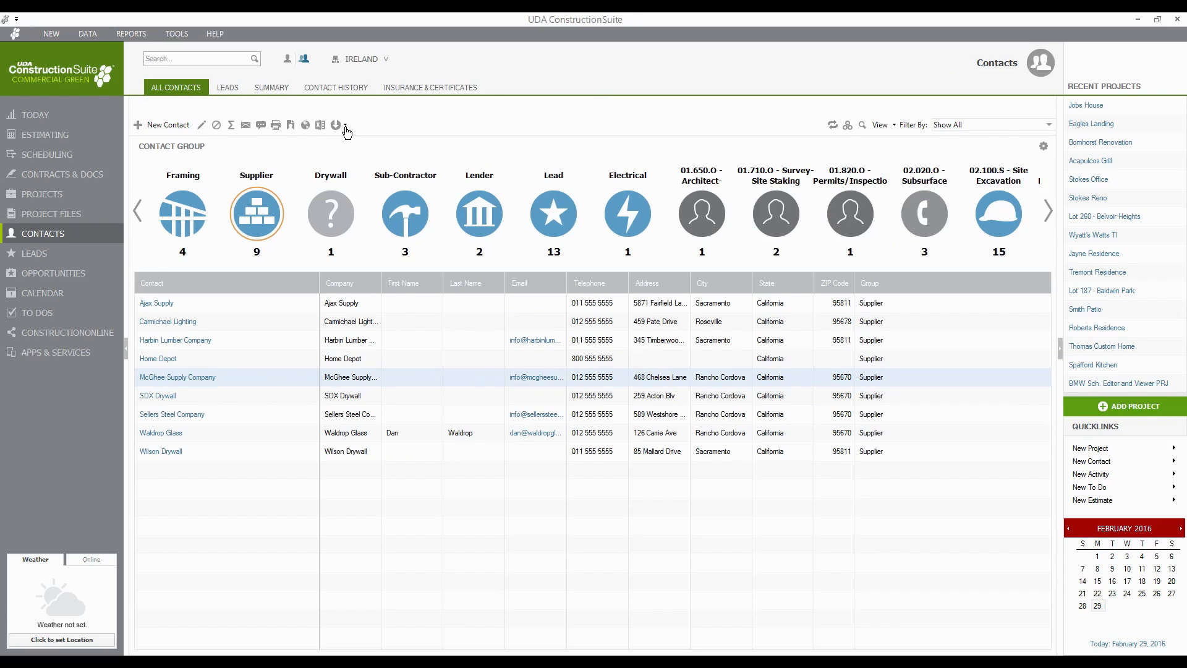
{"action": "left_click", "coordinate": [337, 125]}
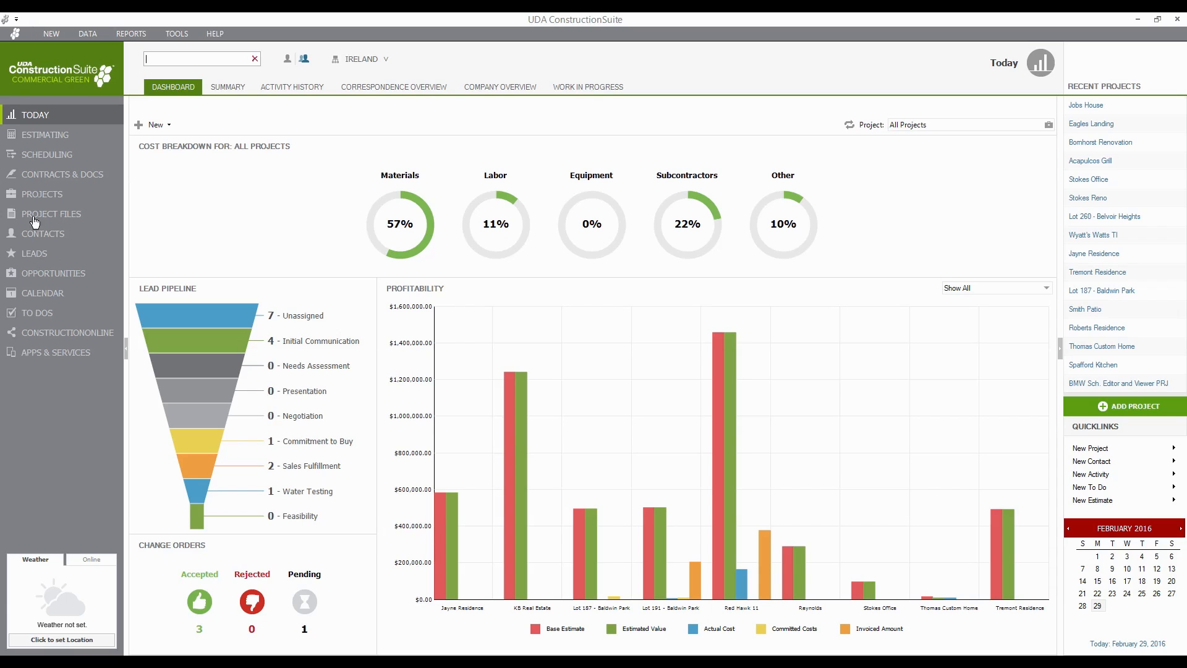
{"action": "left_click", "coordinate": [34, 256]}
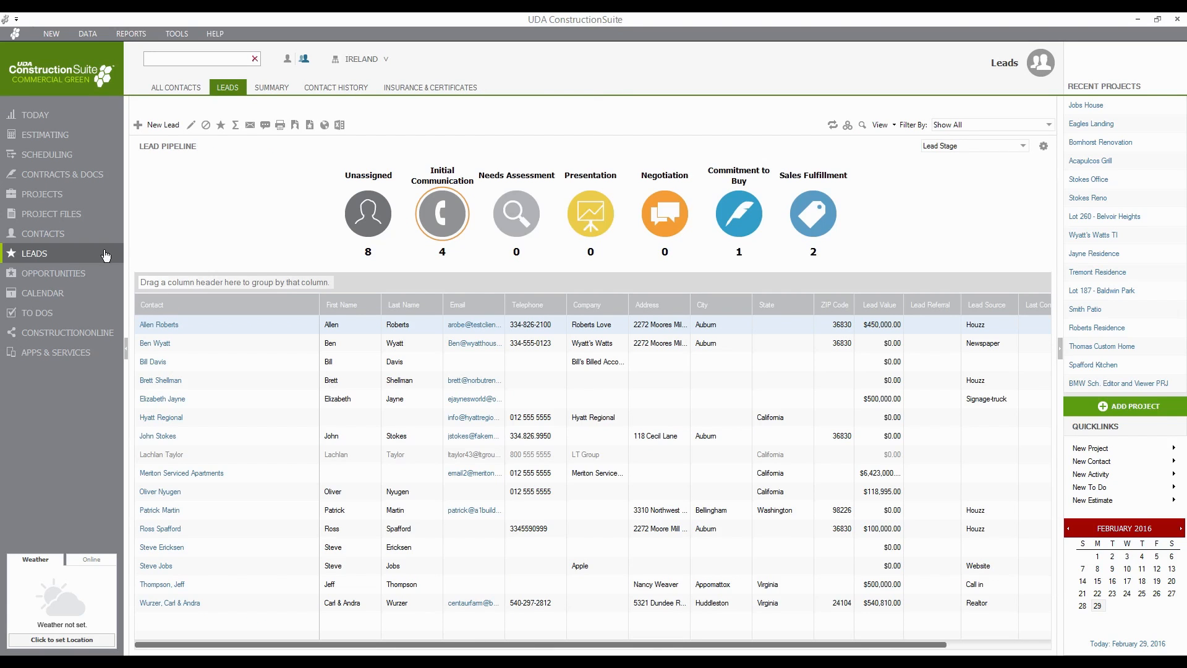
- Start a new lead and enter the contact's first and last name
{"action": "left_click", "coordinate": [166, 129]}
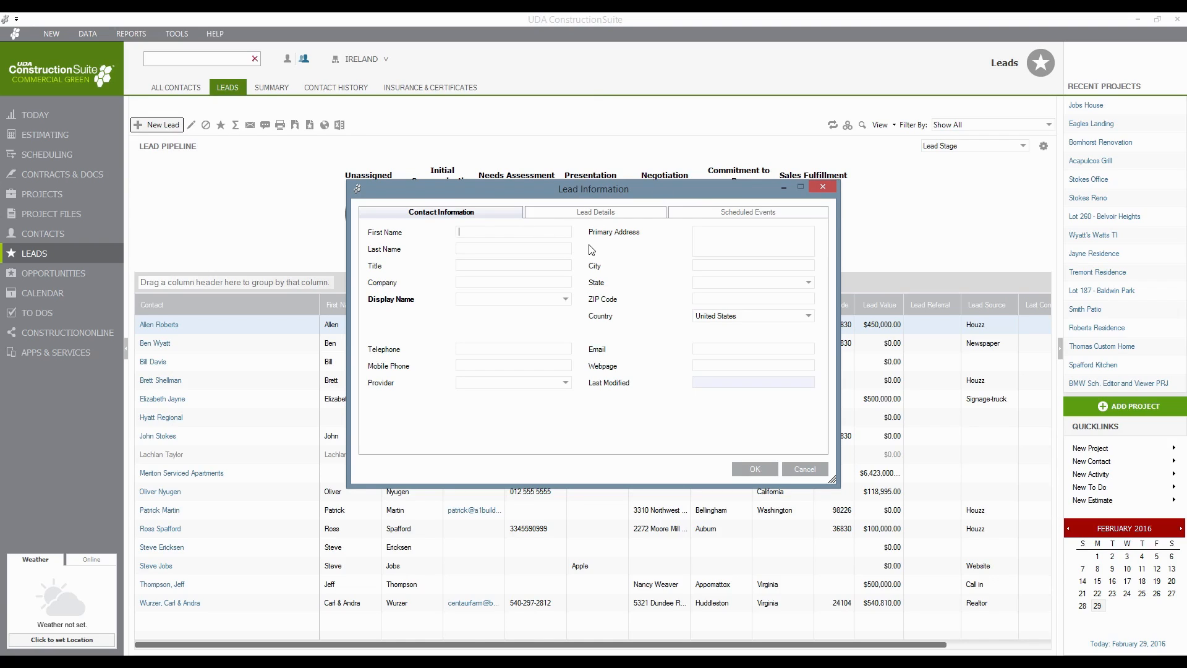
{"action": "type", "text": "Lisa"}
{"action": "key", "text": "Tab"}
{"action": "type", "text": "Simpson"}
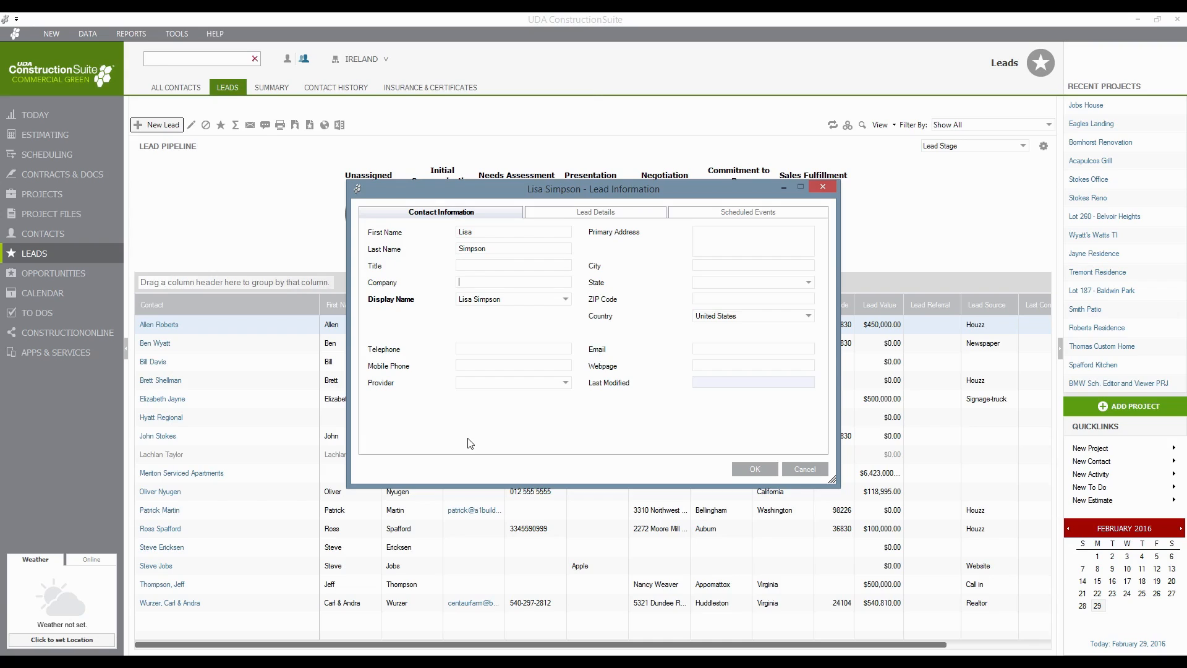
- Fill in the lead's primary address, city, state, ZIP code, telephone number and e-mail
{"action": "left_click", "coordinate": [744, 244]}
{"action": "left_click", "coordinate": [722, 266]}
{"action": "type", "text": "Auburn"}
{"action": "key", "text": "Tab"}
{"action": "type", "text": "Alabama"}
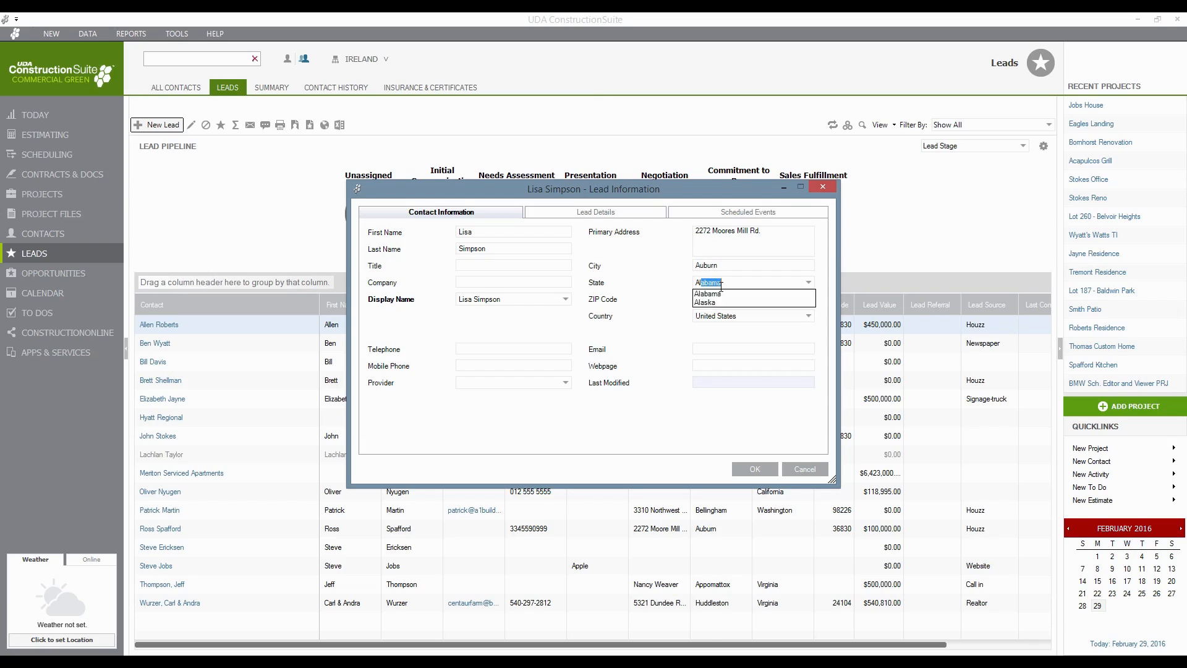
{"action": "key", "text": "Tab"}
{"action": "type", "text": "36830"}
{"action": "key", "text": "Tab"}
{"action": "key", "text": "Tab"}
{"action": "type", "text": "555-555"}
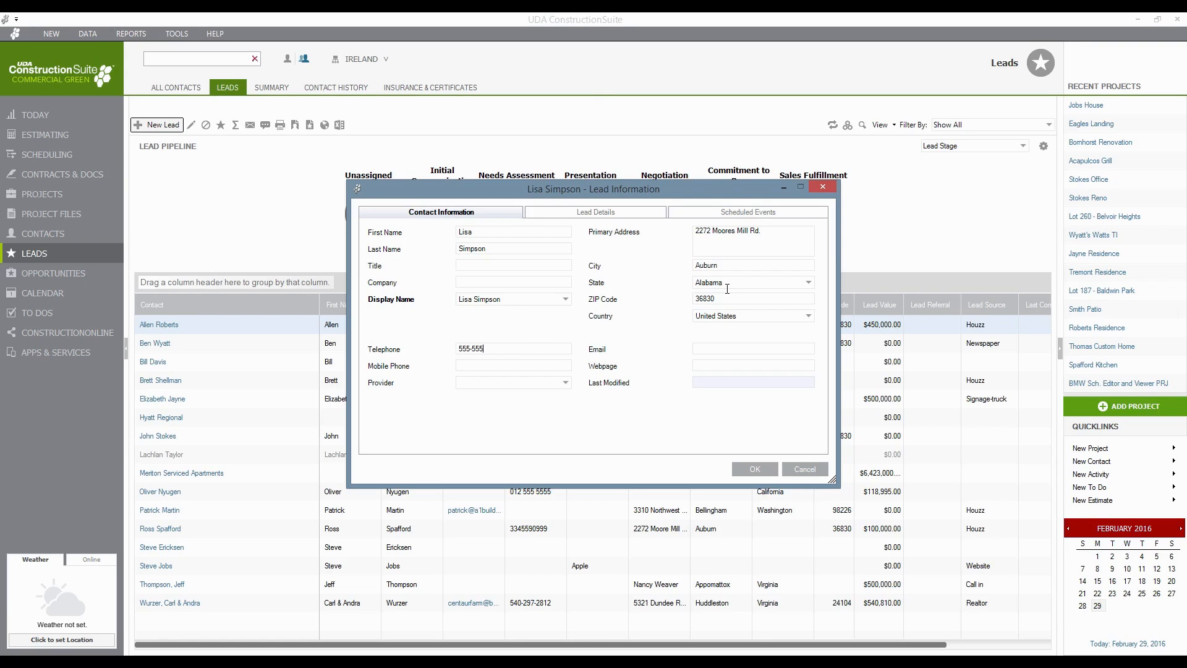
{"action": "type", "text": "-5555"}
{"action": "key", "text": "Tab"}
{"action": "type", "text": "lisasimpson@notanemail.com"}
{"action": "left_click", "coordinate": [595, 215]}
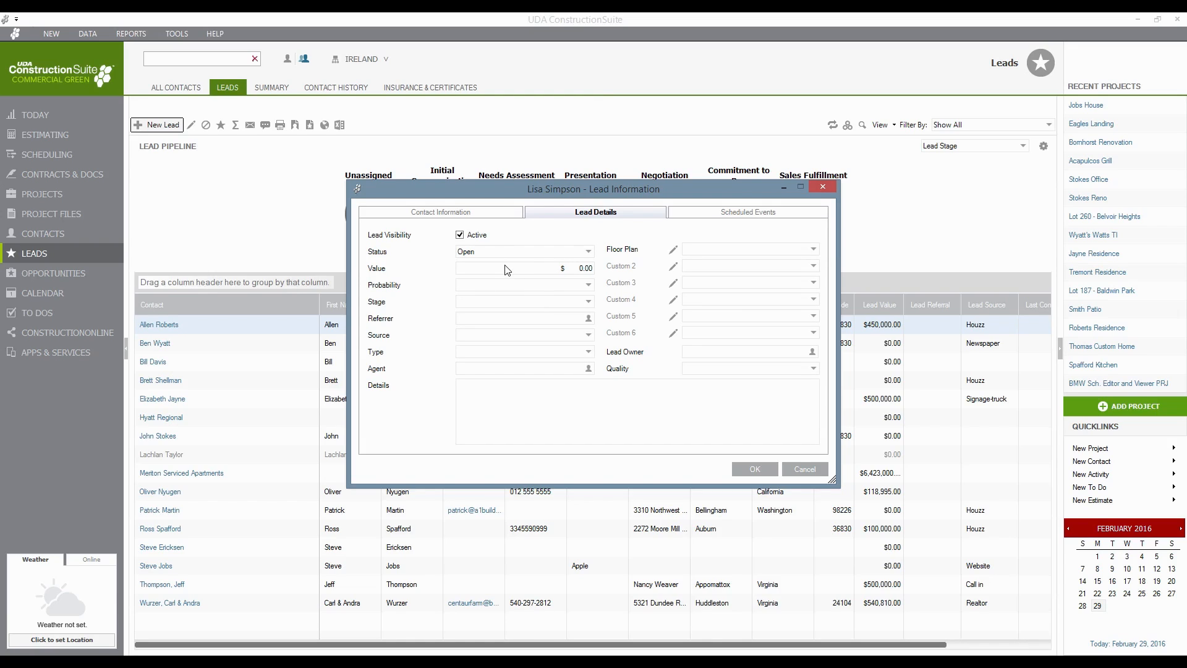
- Set the lead's value to 70,000 and its probability to 50%
{"action": "left_click", "coordinate": [565, 269]}
{"action": "type", "text": "70,000"}
{"action": "left_click", "coordinate": [566, 288]}
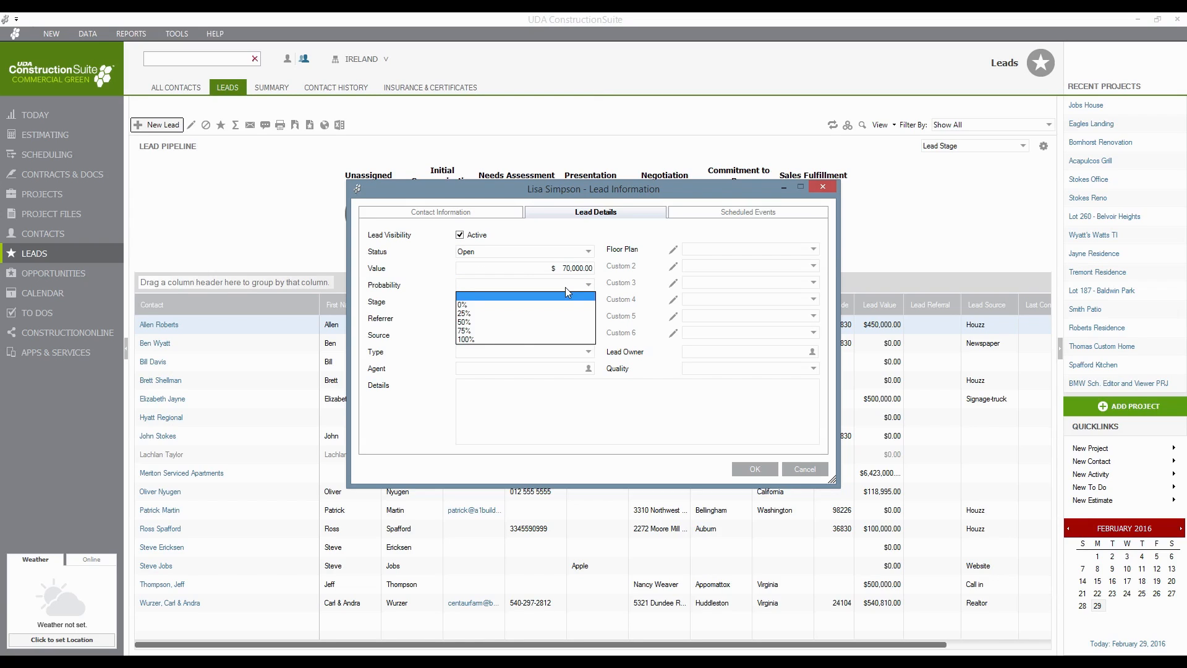
{"action": "left_click", "coordinate": [516, 320]}
- Set the lead's stage to Initial Communication and its source to Newspaper
{"action": "double_click", "coordinate": [485, 300]}
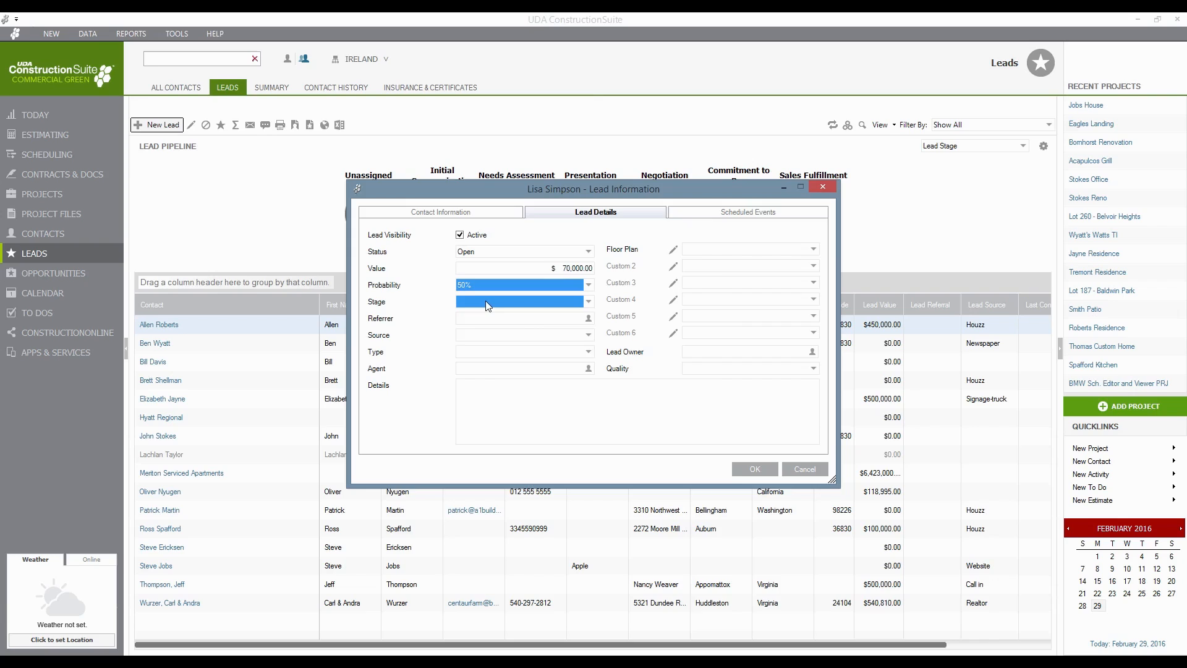
{"action": "left_click", "coordinate": [491, 283]}
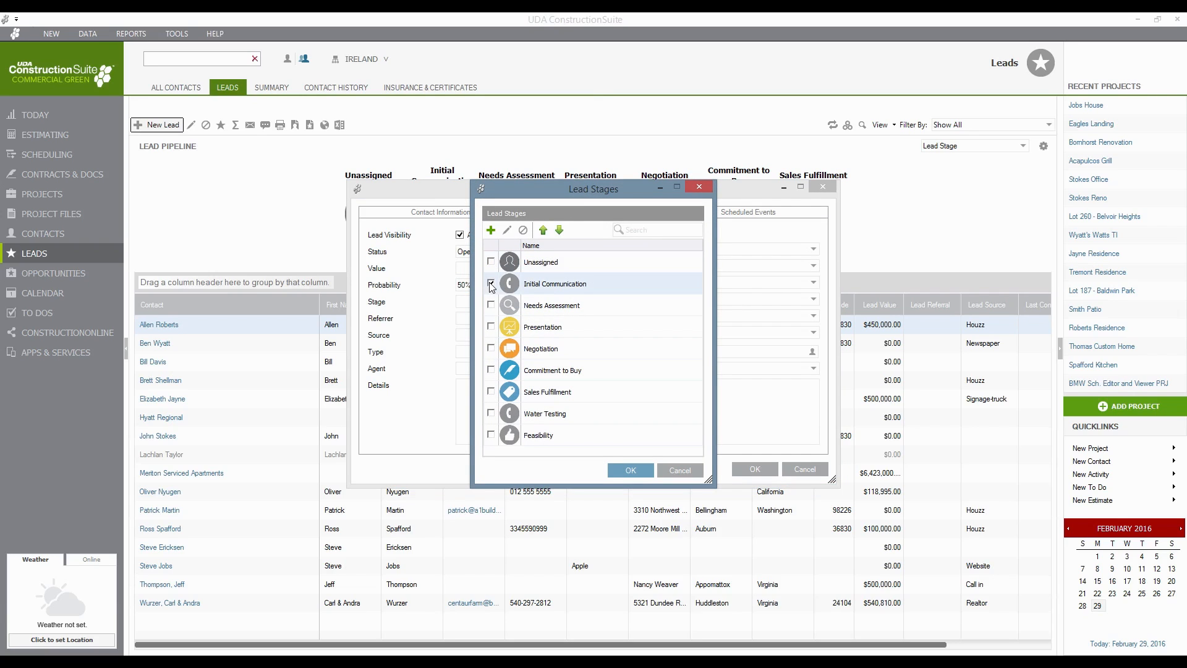
{"action": "left_click", "coordinate": [630, 469]}
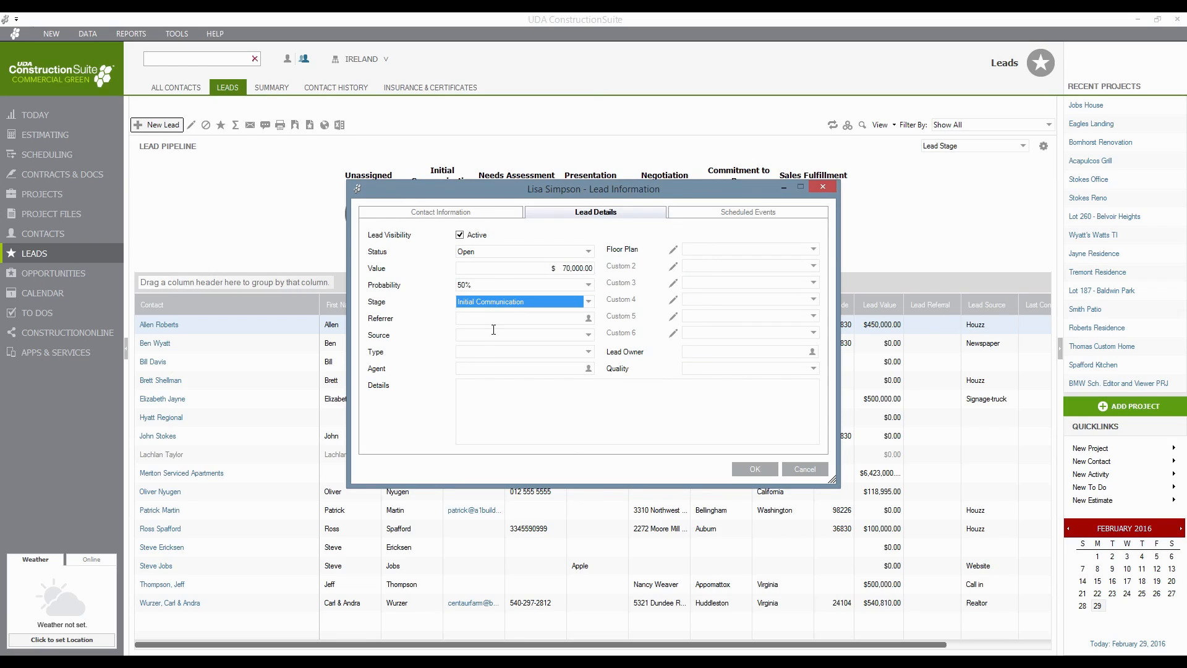
{"action": "left_click", "coordinate": [495, 334]}
{"action": "left_click", "coordinate": [590, 335]}
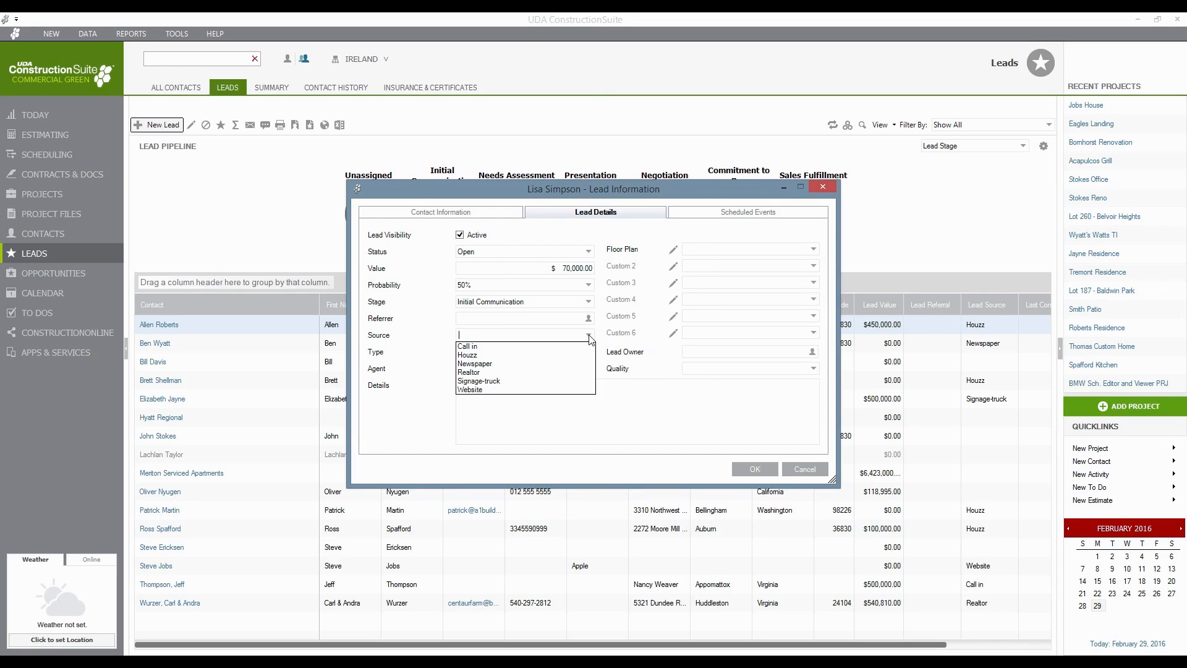
{"action": "left_click", "coordinate": [492, 363]}
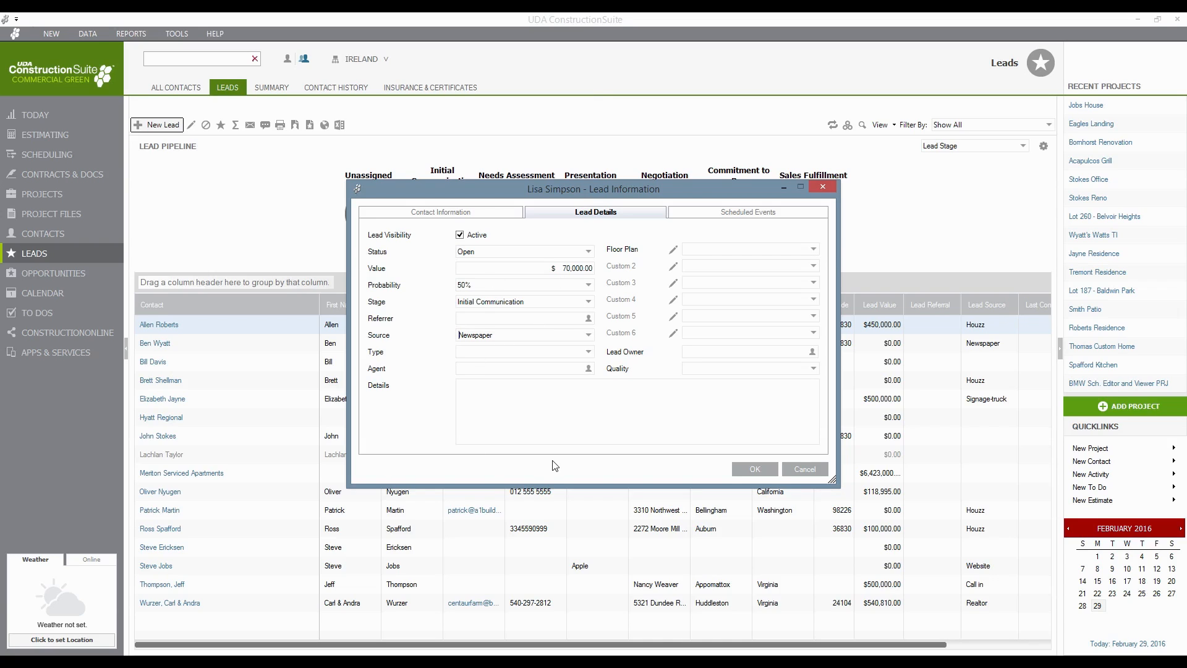
- Confirm automatic lead dates of forecast 14, callback 1 and expiration 60 days, then save the lead
{"action": "left_click", "coordinate": [739, 212]}
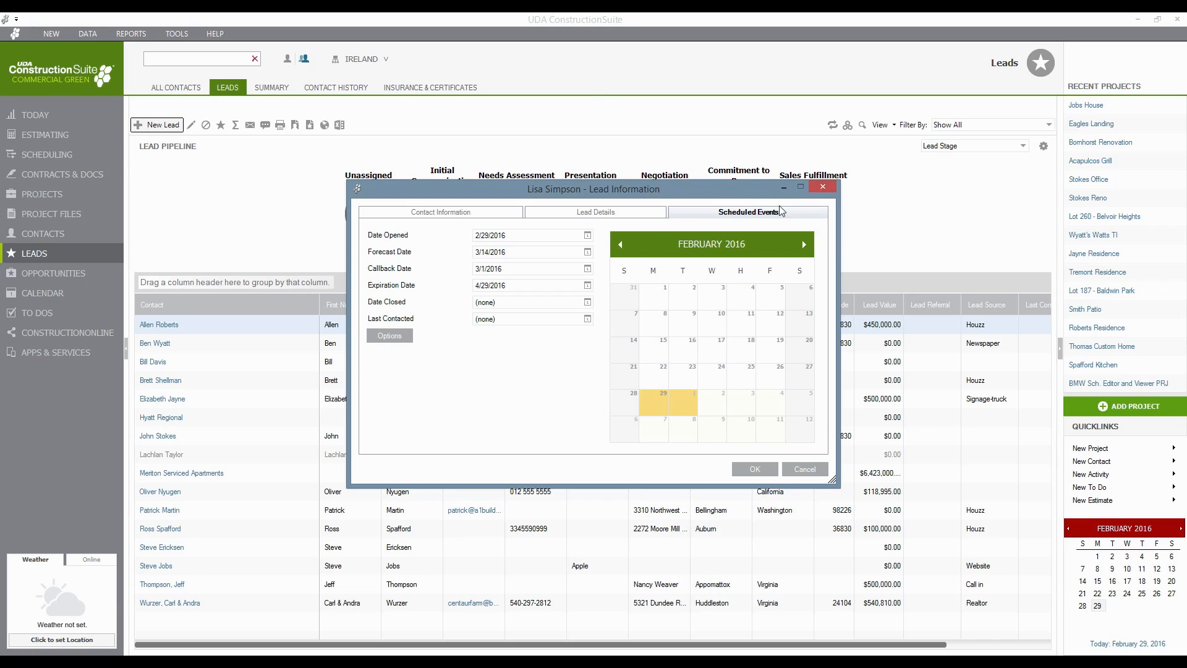
{"action": "left_click", "coordinate": [379, 336]}
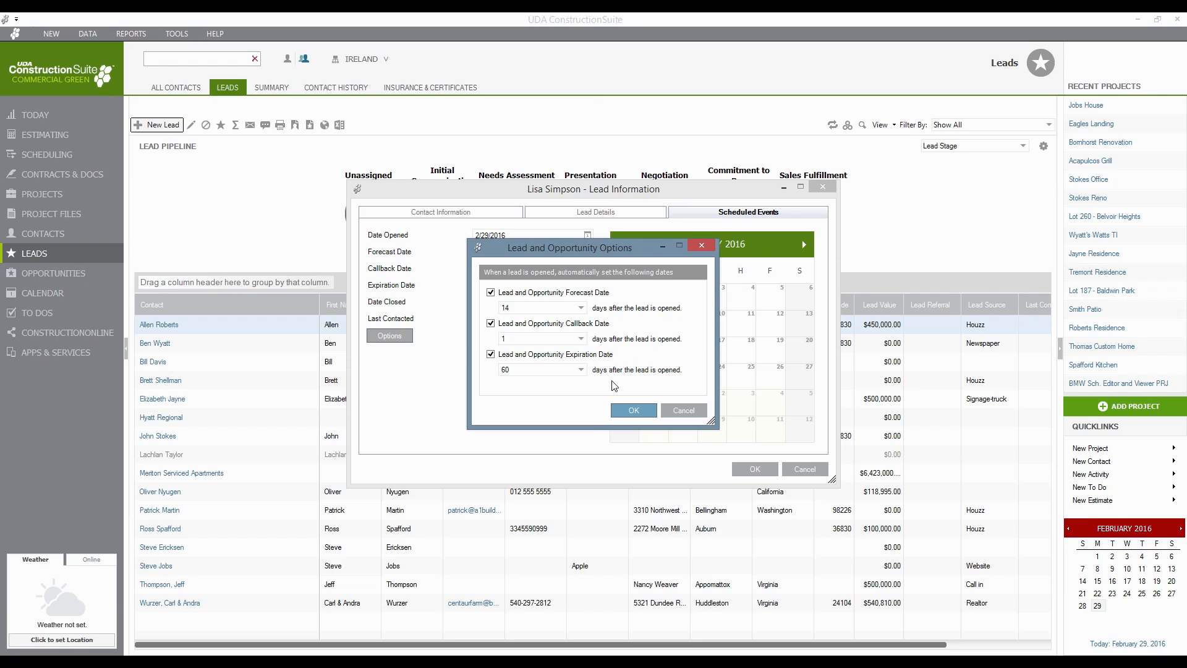
{"action": "left_click_drag", "start_coordinate": [550, 249], "coordinate": [746, 227]}
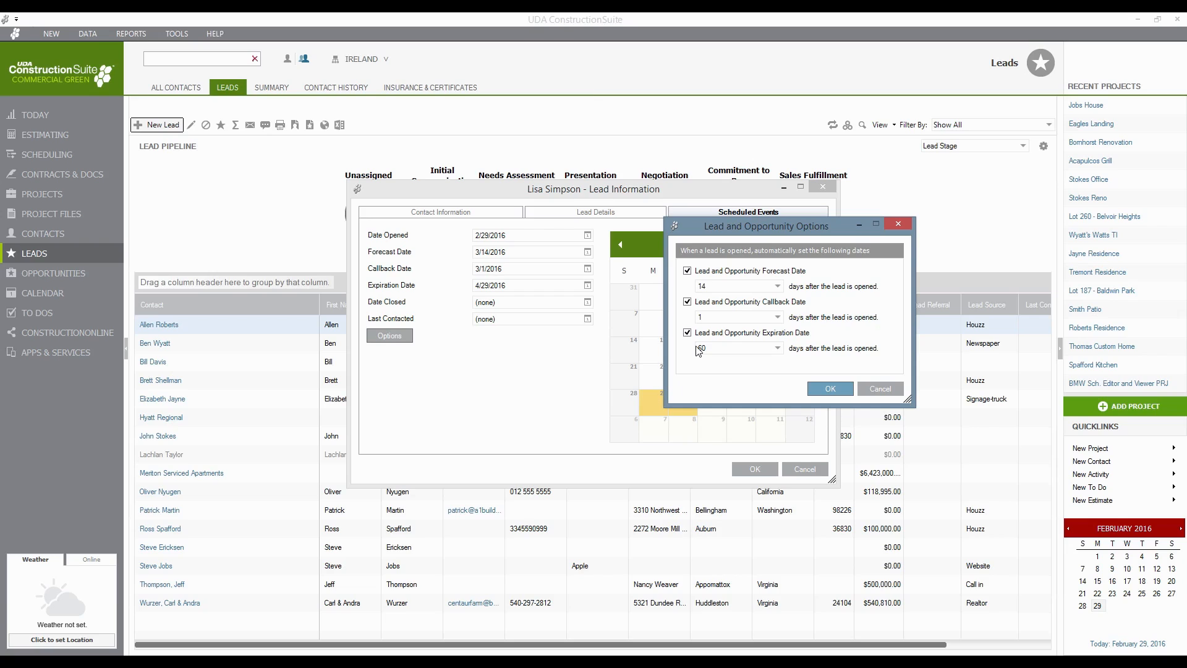
{"action": "left_click", "coordinate": [828, 389]}
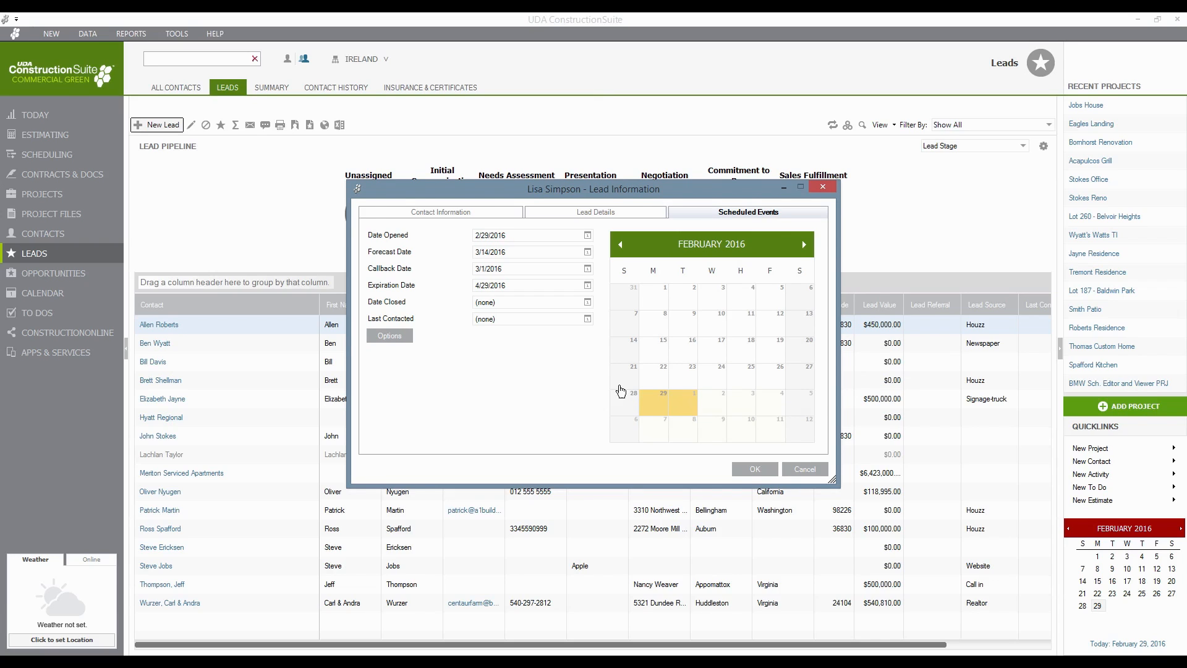
{"action": "left_click", "coordinate": [762, 471]}
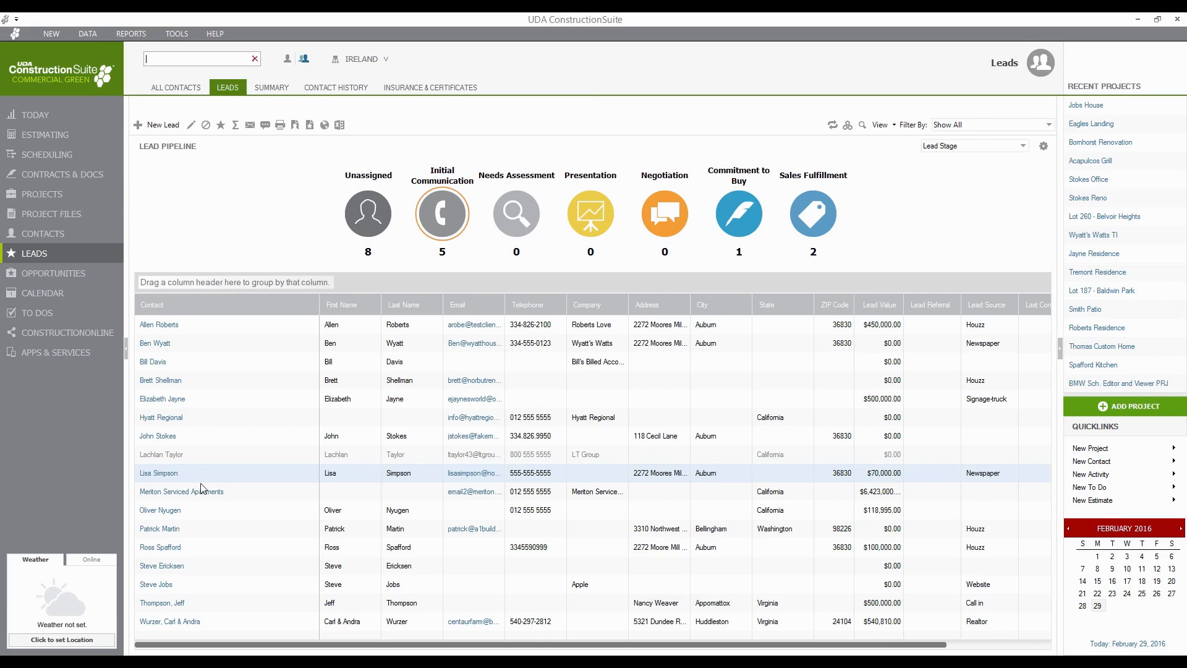
- Open the new lead's contact summary, showing its Lead Callback dated 3/1/2016
{"action": "left_click", "coordinate": [159, 473]}
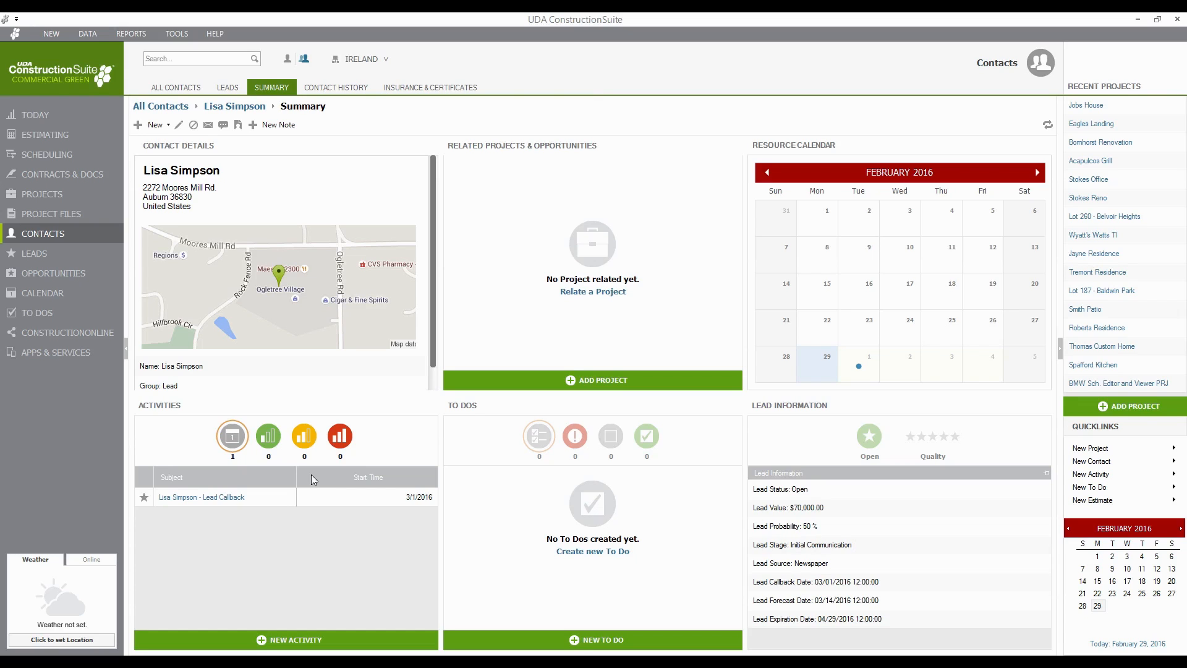
{"action": "left_click", "coordinate": [180, 34]}
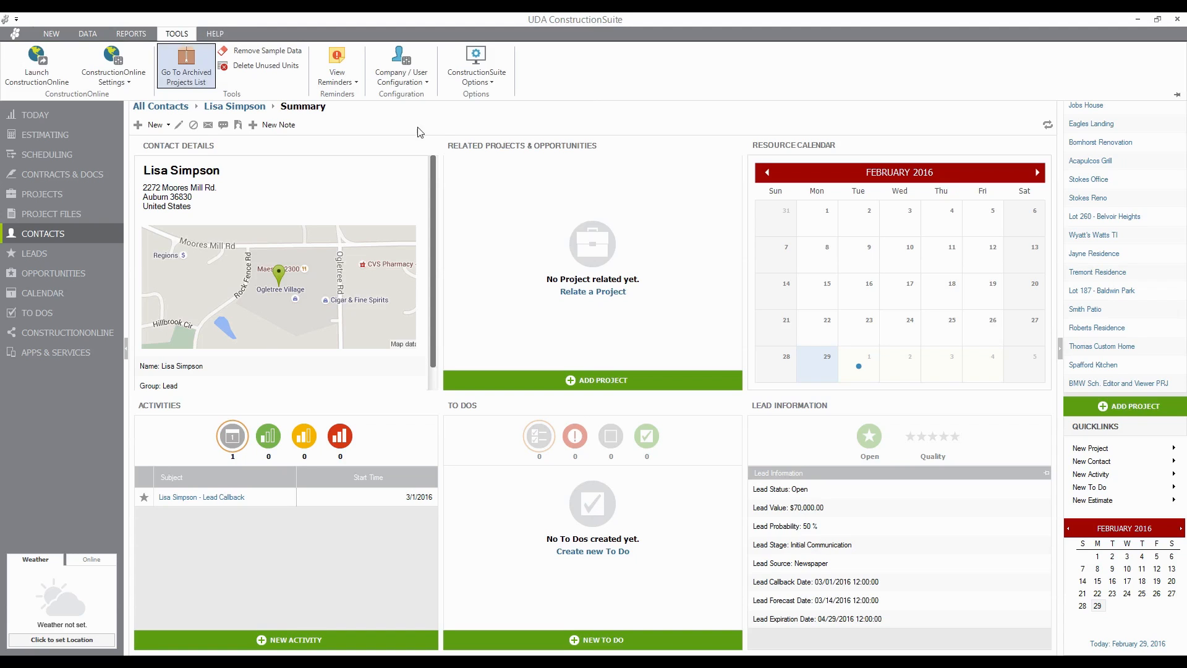
{"action": "left_click", "coordinate": [476, 68]}
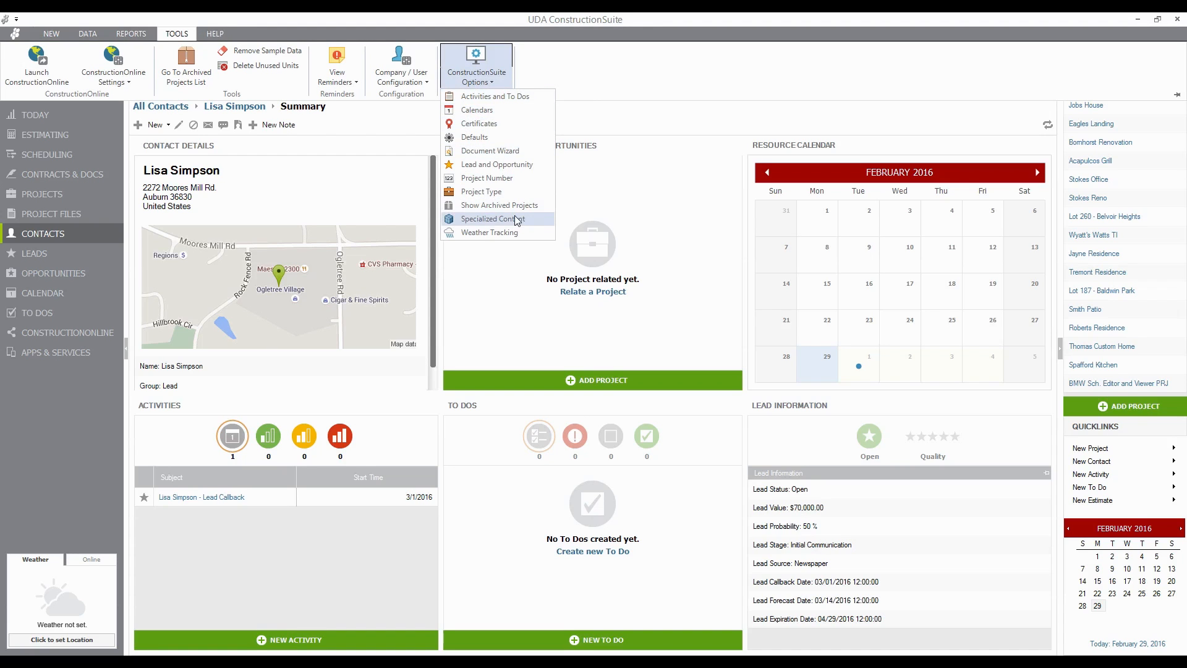
{"action": "left_click", "coordinate": [880, 73]}
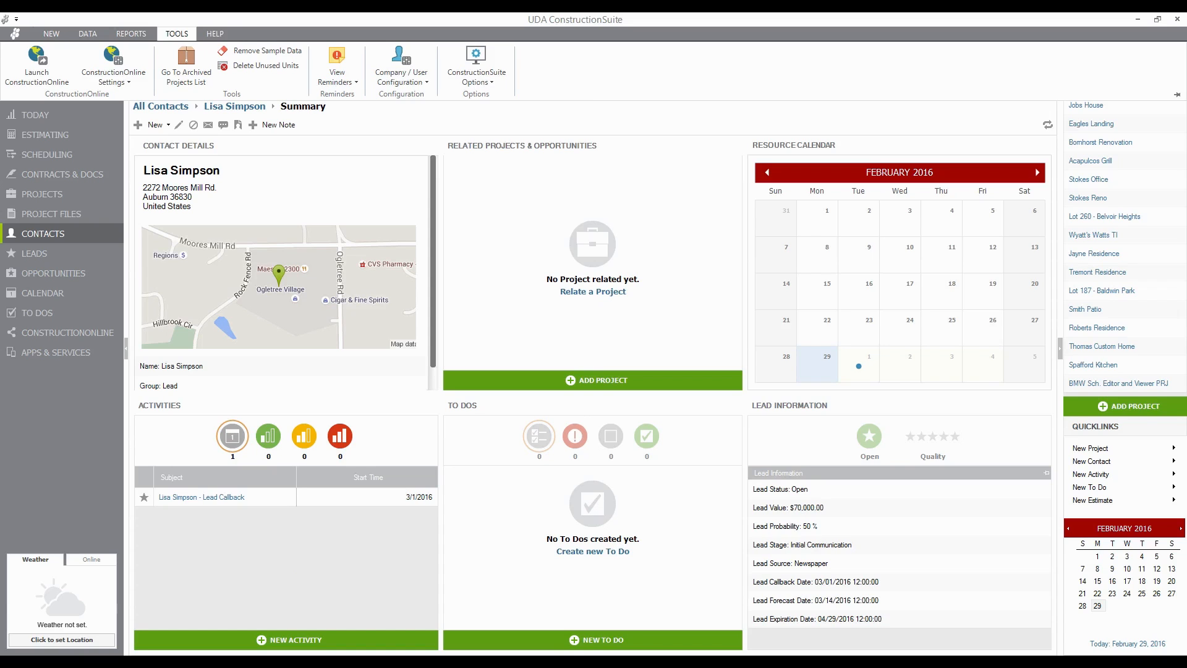
{"action": "left_click", "coordinate": [593, 646]}
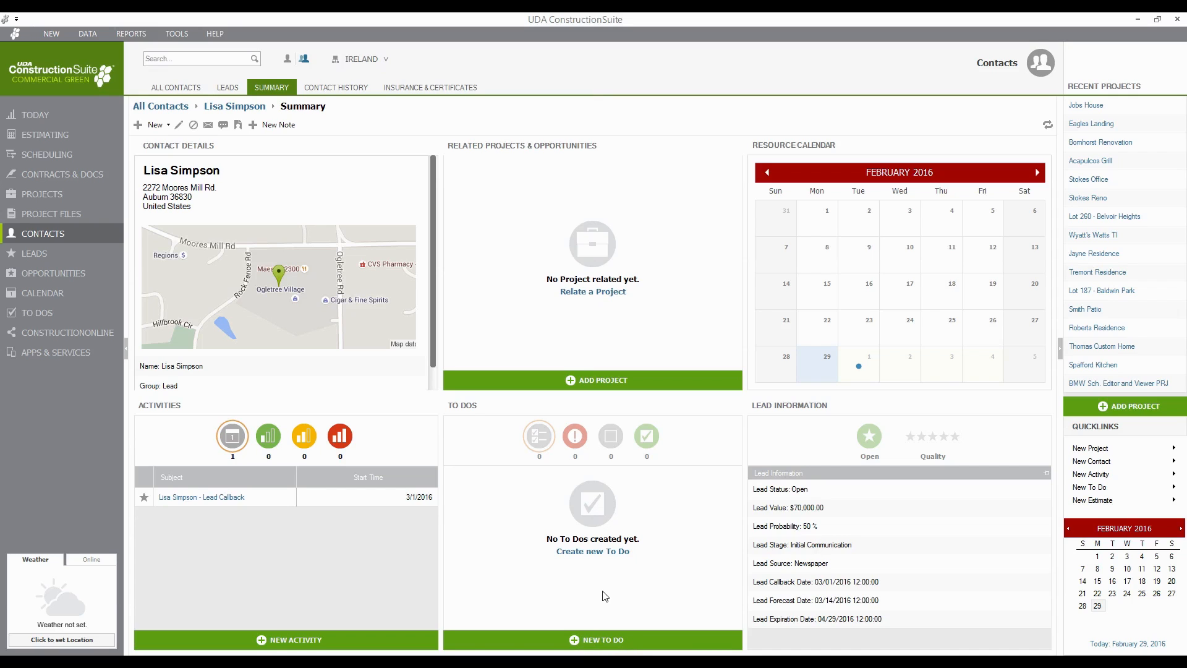
- Add a to-do with the subject 'Create Presentation Package' to the contact
{"action": "left_click", "coordinate": [587, 552]}
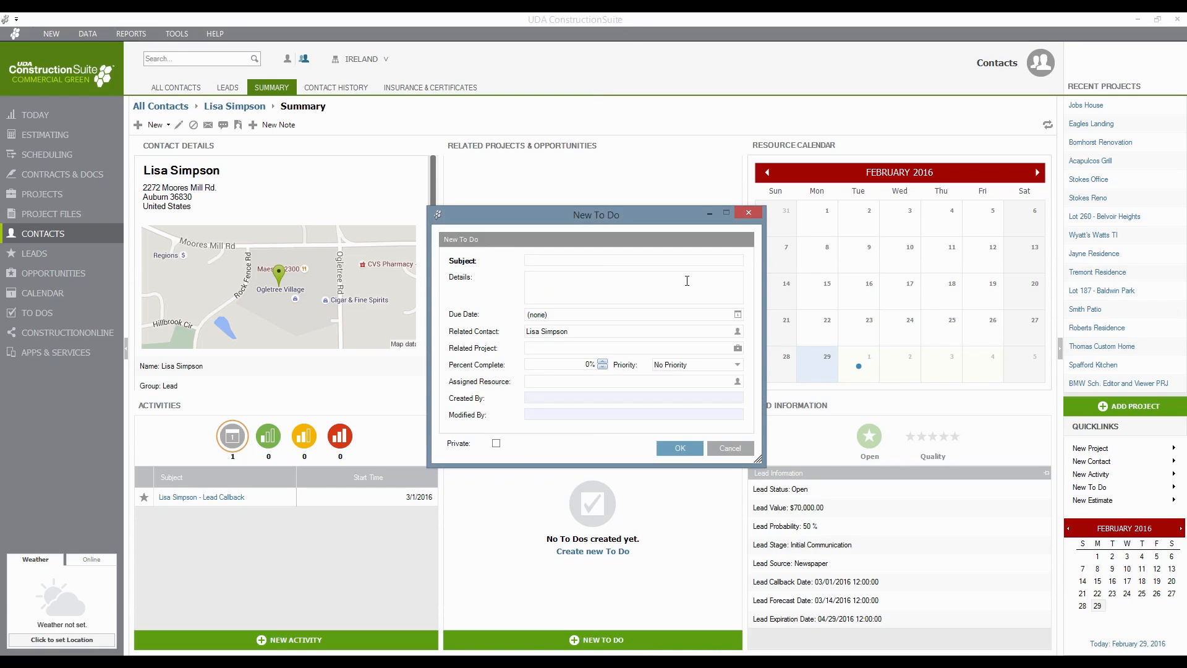
{"action": "type", "text": "Create Presentation Package"}
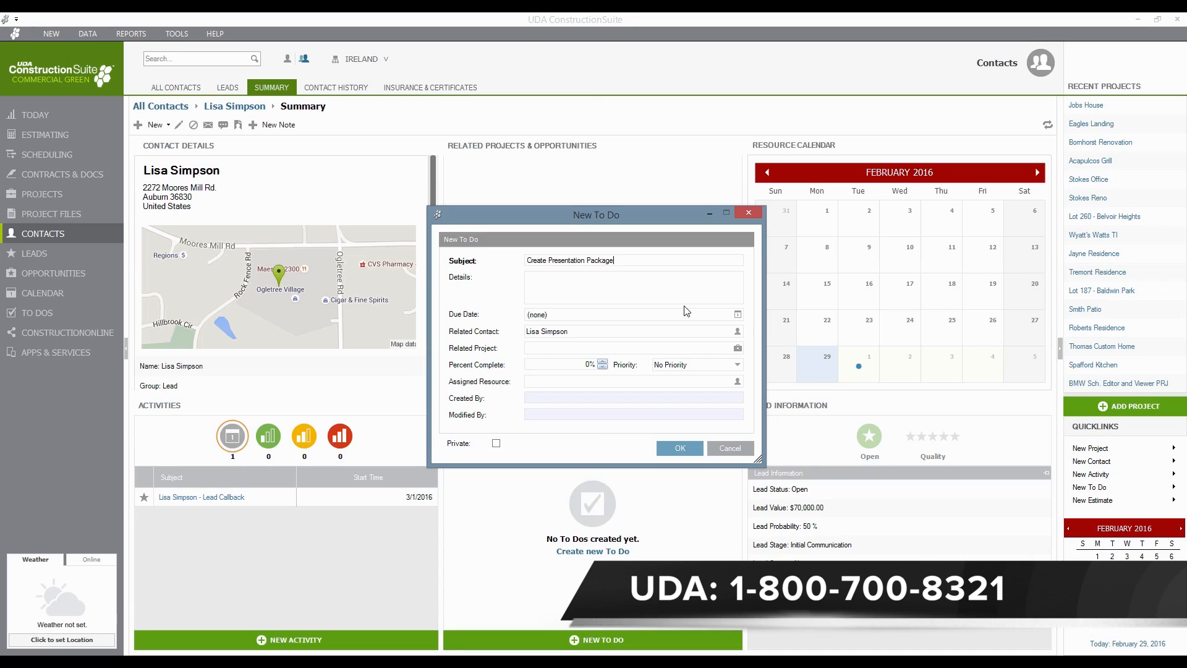
{"action": "left_click", "coordinate": [580, 299]}
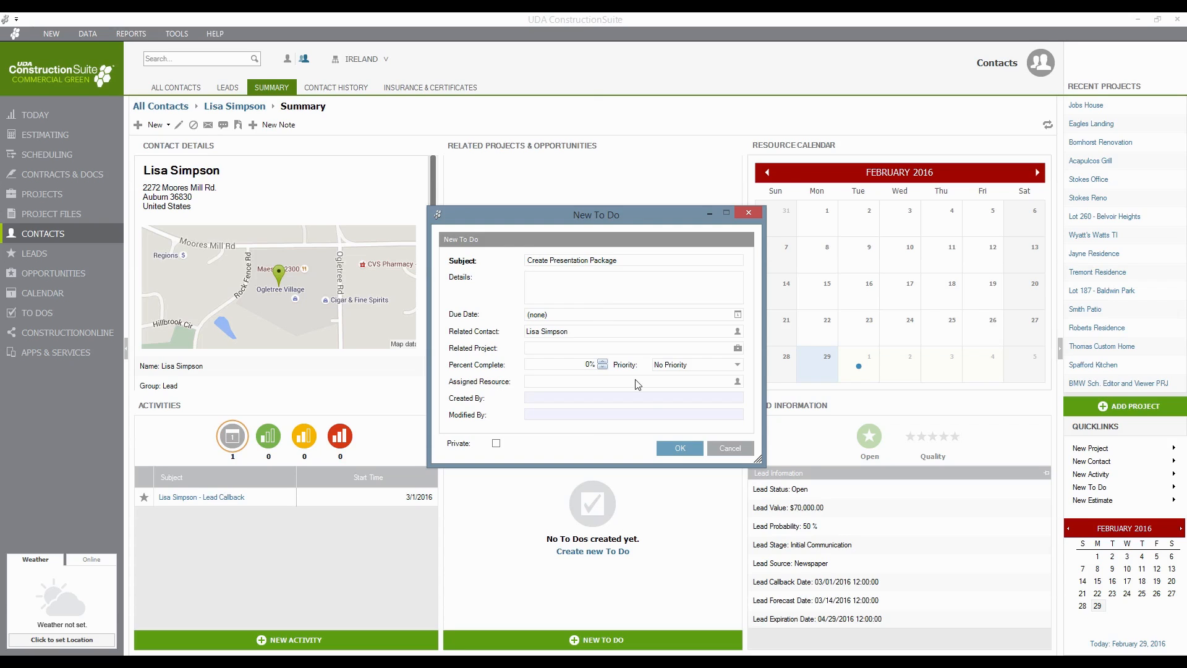
{"action": "left_click", "coordinate": [663, 449]}
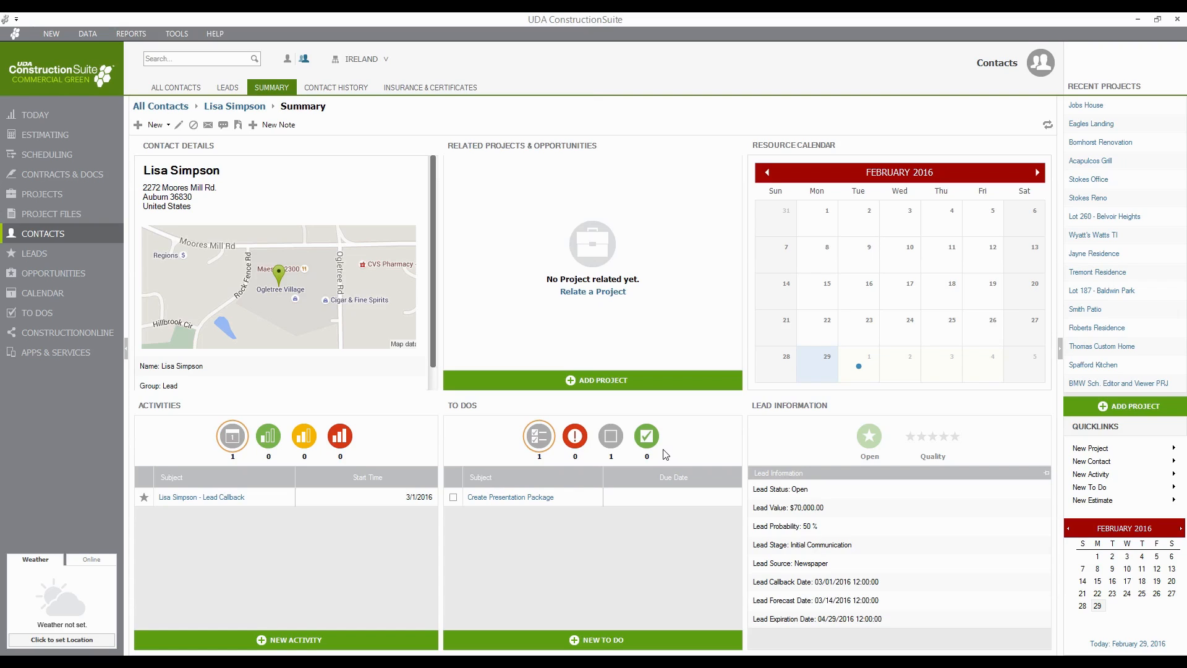
- Assign the Create Presentation Package to-do to the second user, keeping the same related contact
{"action": "double_click", "coordinate": [494, 496]}
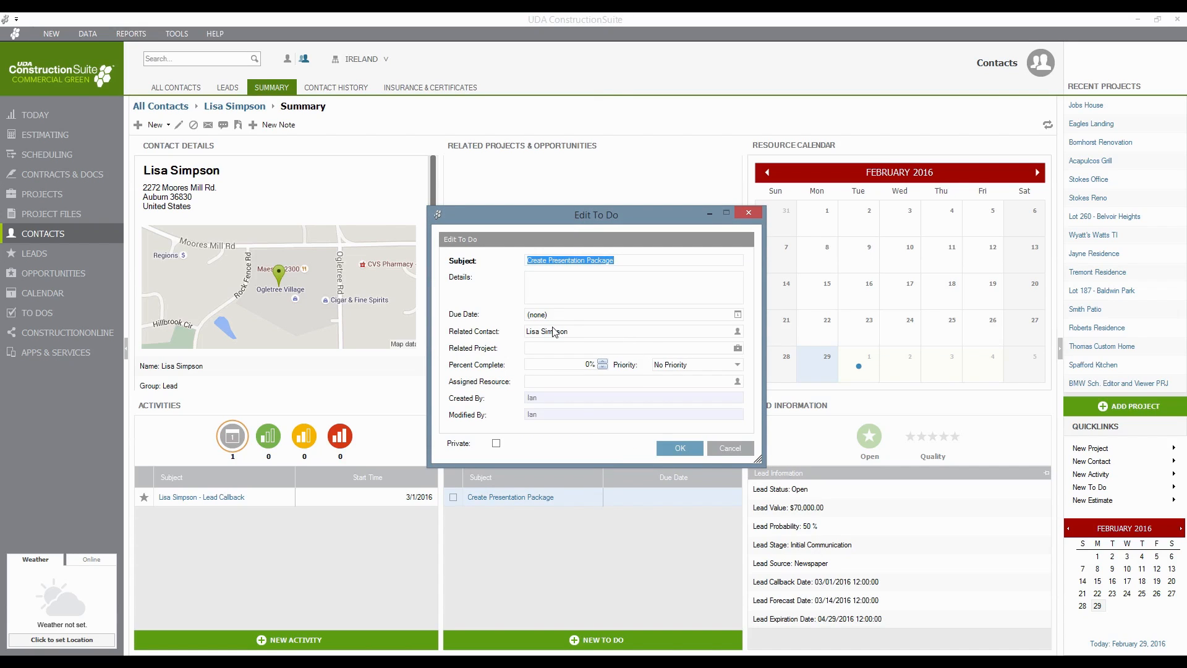
{"action": "left_click", "coordinate": [550, 380]}
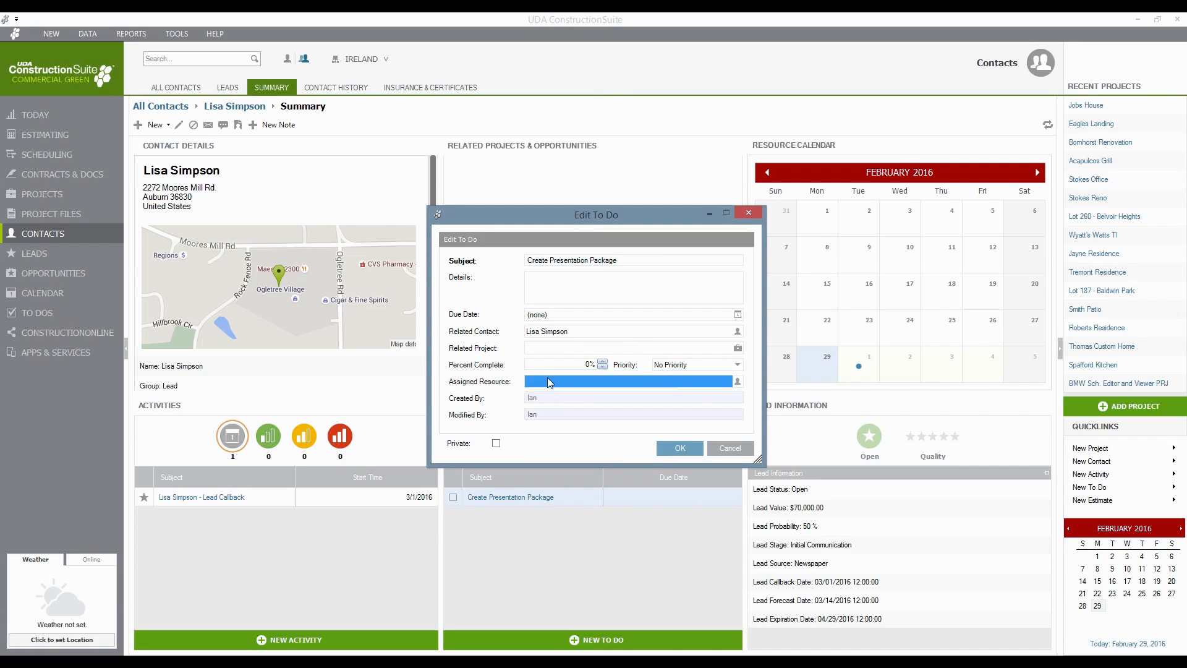
{"action": "left_click", "coordinate": [739, 381]}
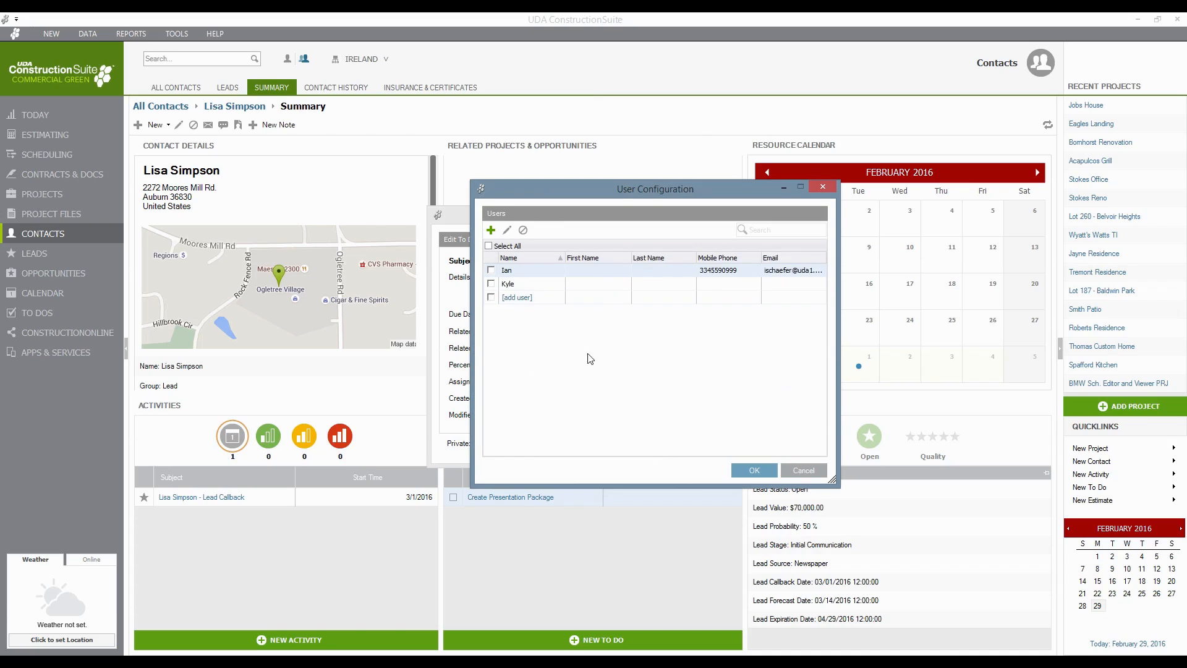
{"action": "left_click", "coordinate": [491, 284]}
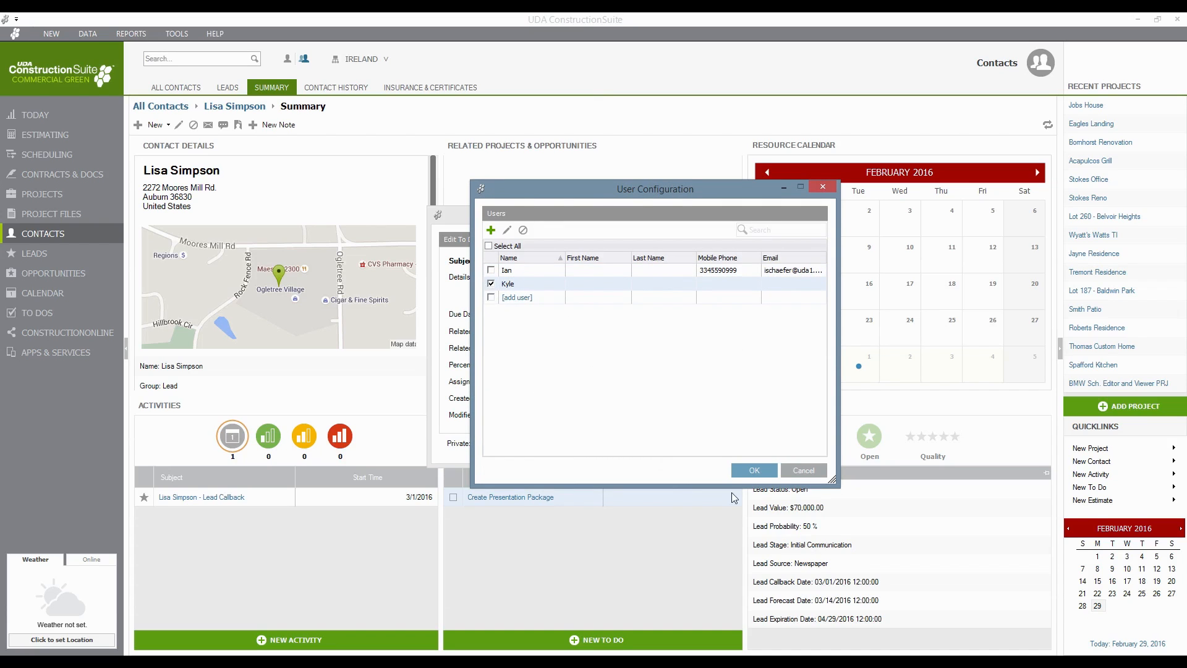
{"action": "left_click", "coordinate": [765, 471]}
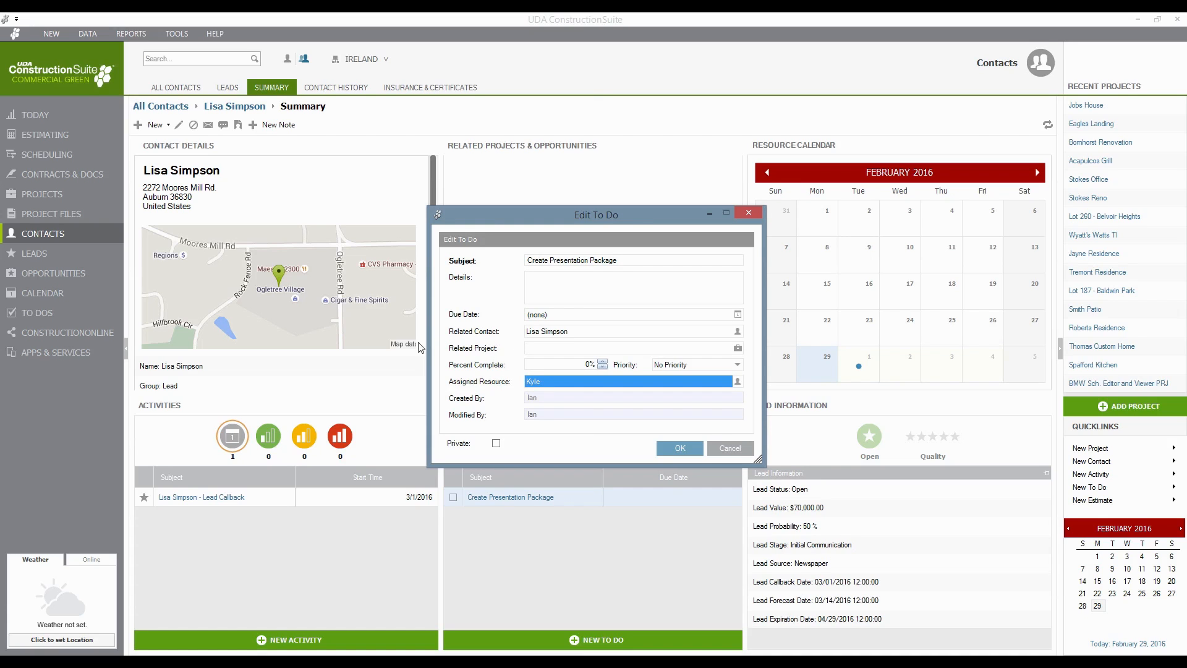
{"action": "left_click", "coordinate": [609, 333]}
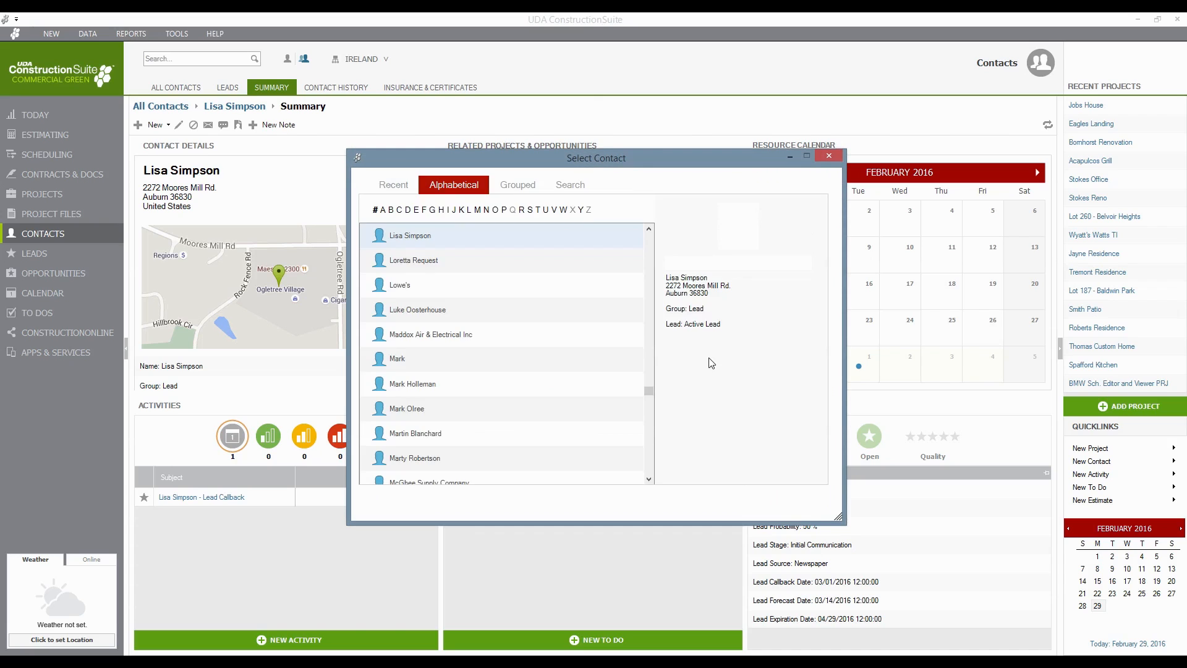
{"action": "left_click", "coordinate": [755, 500]}
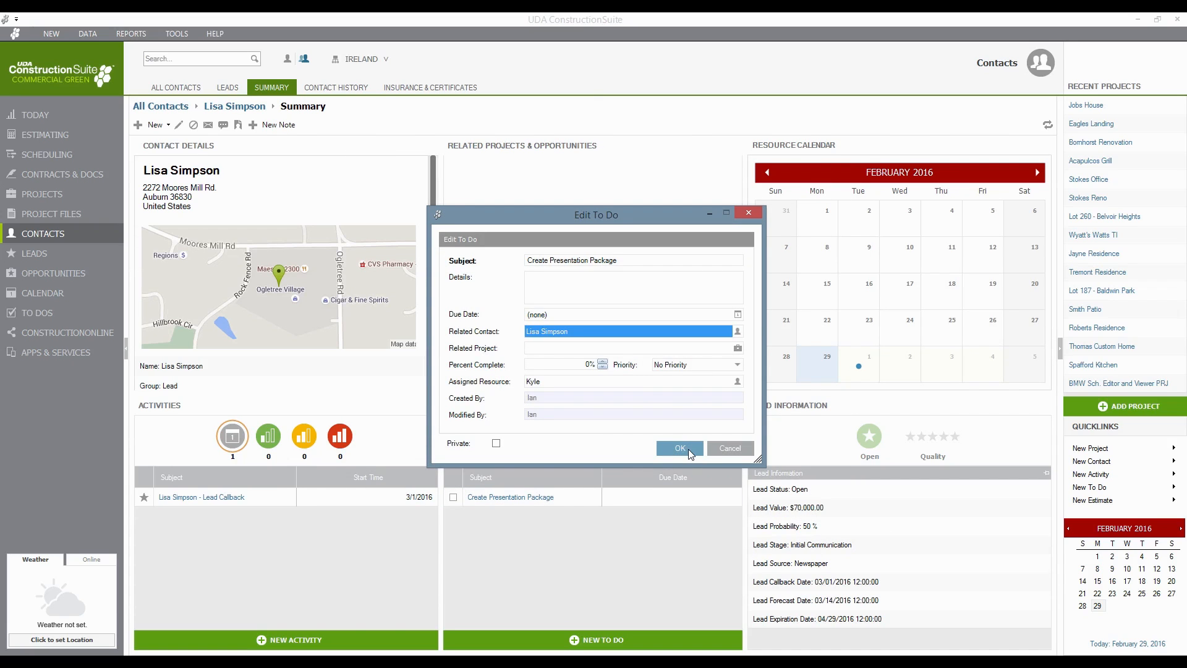
{"action": "left_click", "coordinate": [680, 449]}
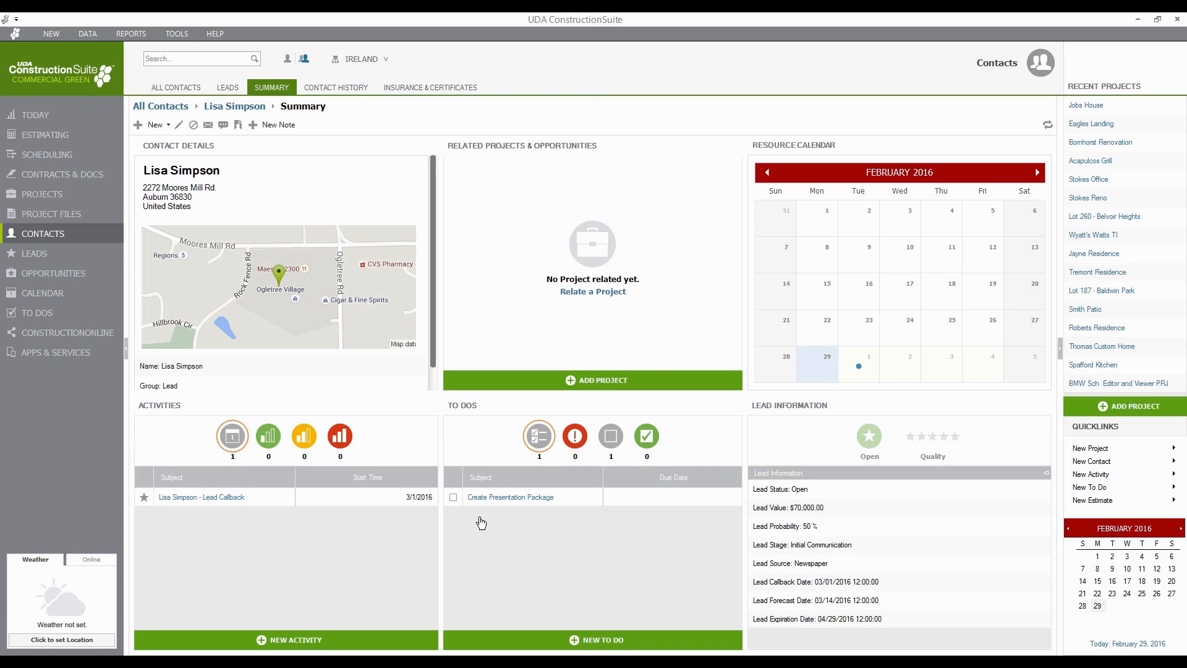
- Return to All Contacts, showing the 9 contacts in the Supplier group
{"action": "left_click", "coordinate": [155, 107]}
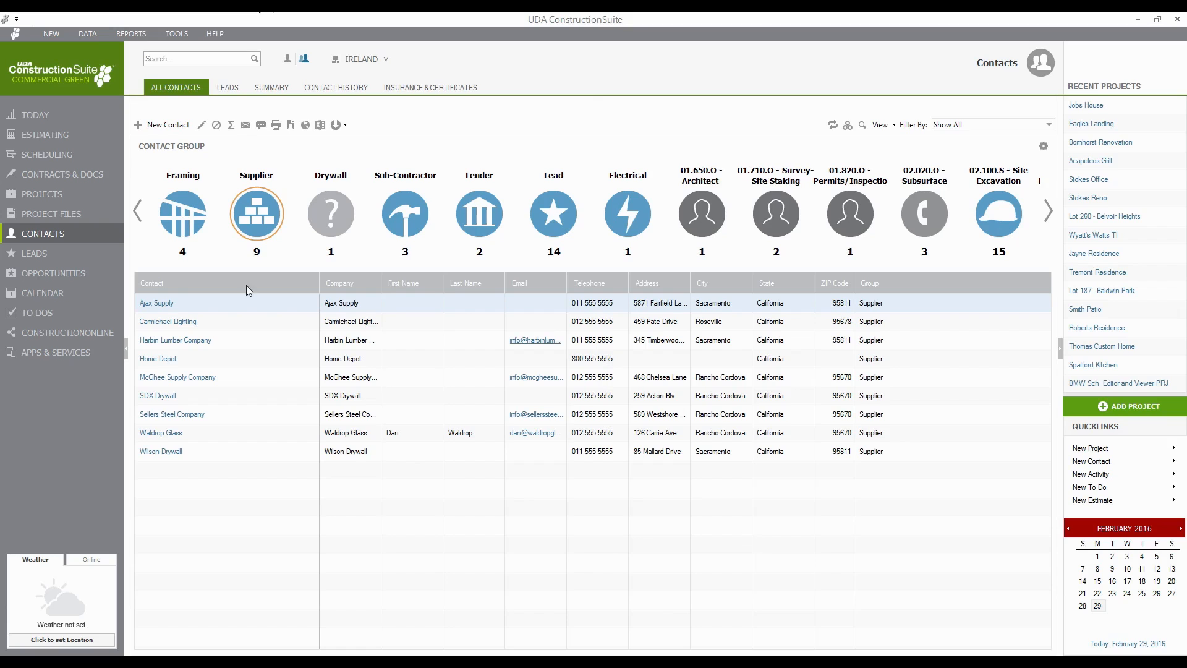
- Create an opportunity from the $70,000 lead in the Leads list
{"action": "left_click", "coordinate": [33, 258]}
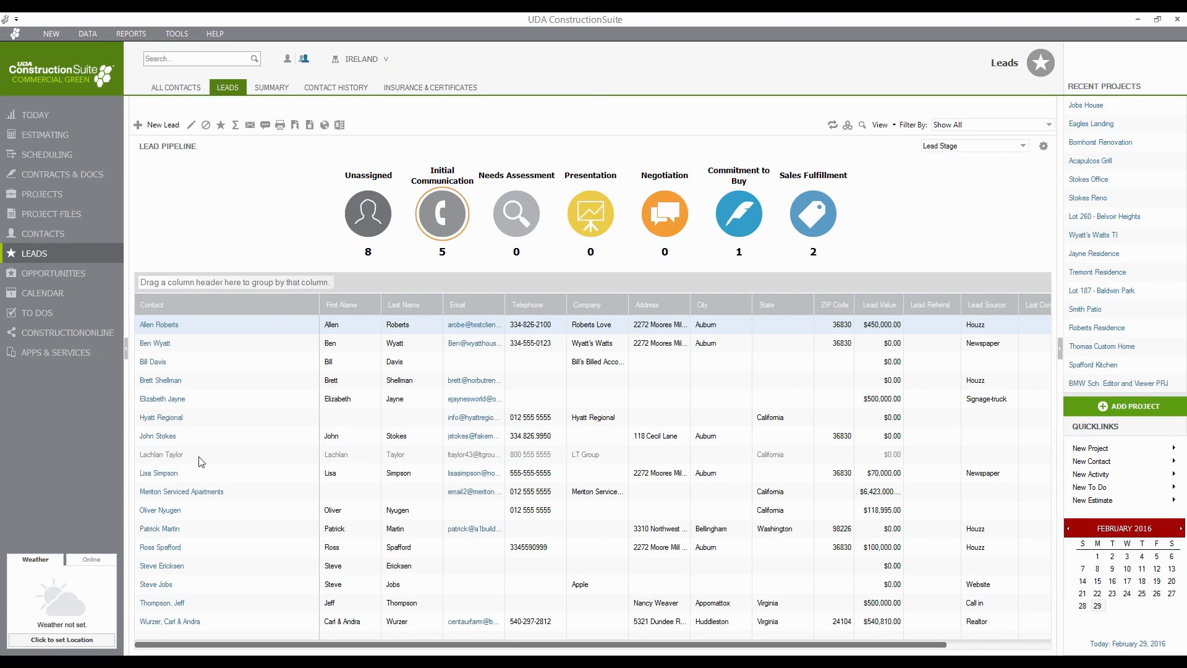
{"action": "right_click", "coordinate": [162, 477]}
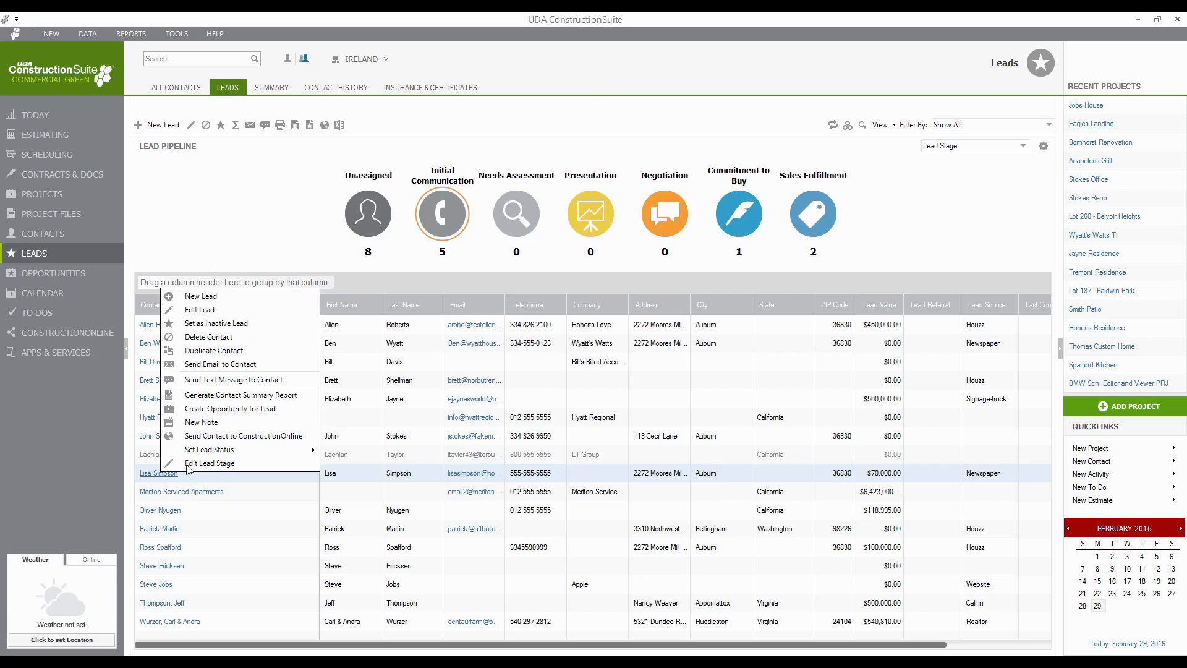
{"action": "left_click", "coordinate": [289, 410]}
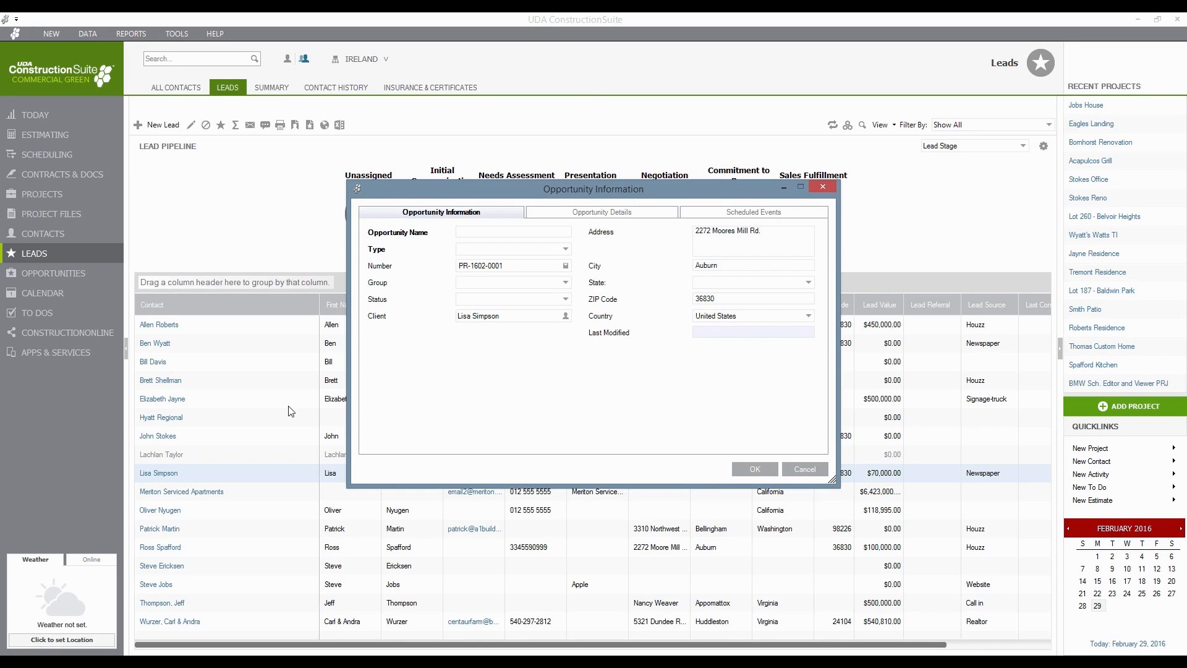
- Set the opportunity's state to Alabama, name it Simpson TI, and bring up the Project Type explanation
{"action": "left_click", "coordinate": [723, 283]}
{"action": "type", "text": "Alabama"}
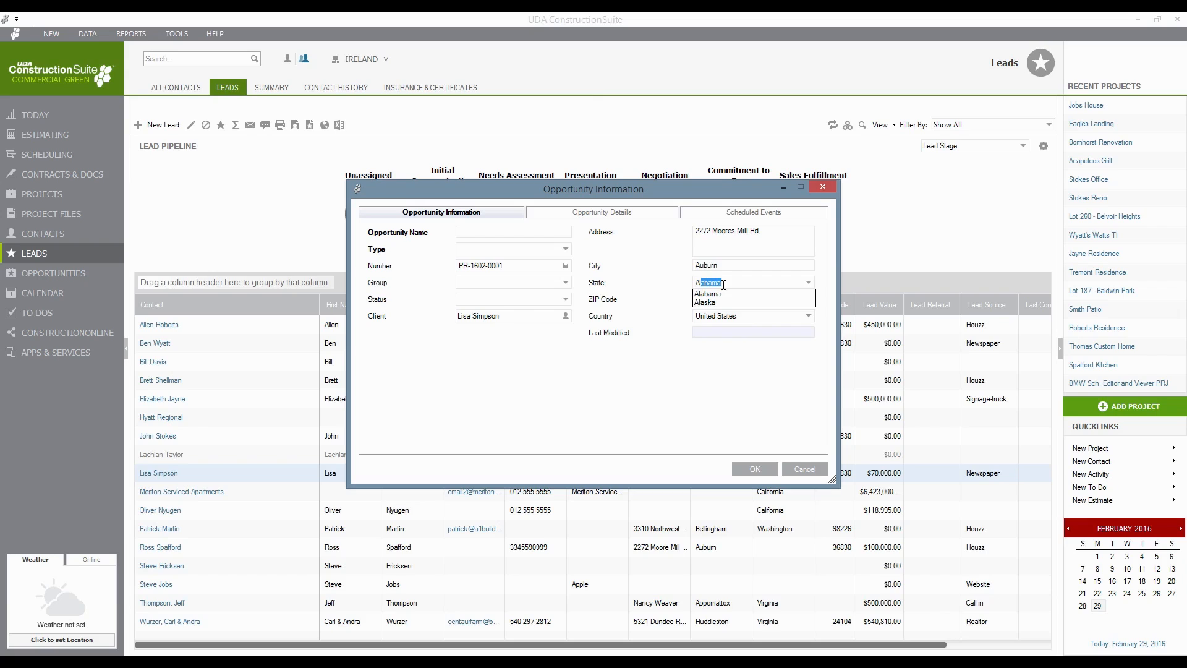
{"action": "key", "text": "Return"}
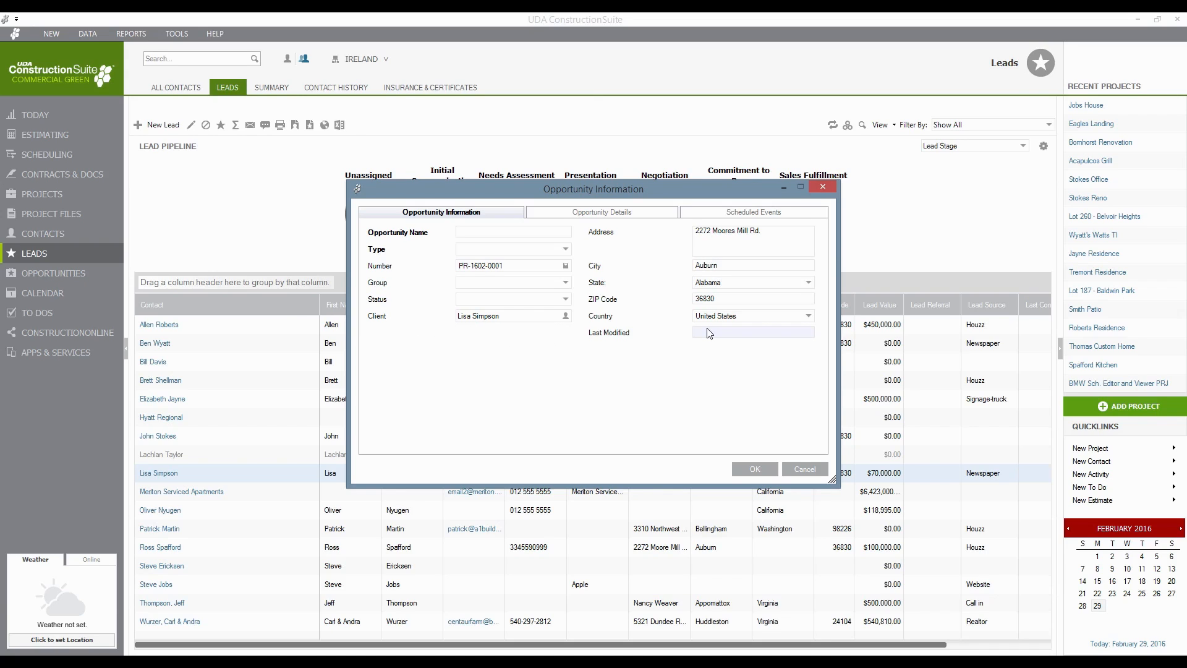
{"action": "left_click", "coordinate": [471, 233]}
{"action": "type", "text": "Simpson TI"}
{"action": "key", "text": "Tab"}
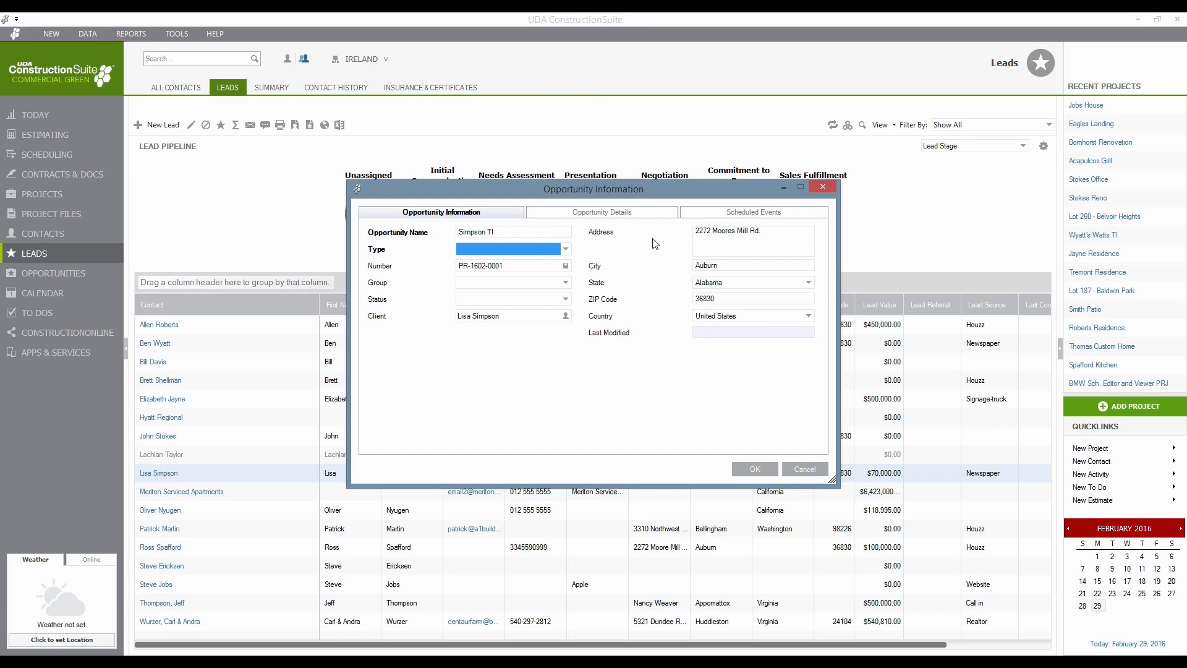
{"action": "left_click", "coordinate": [564, 252]}
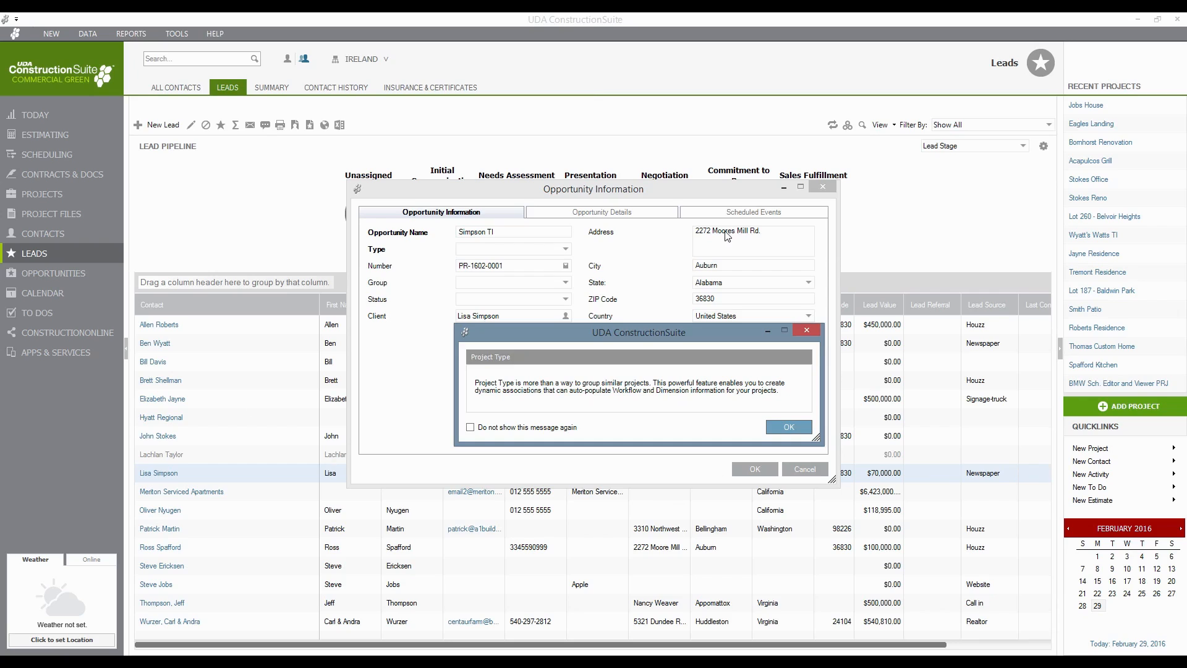
- Dismiss the info message and change Simpson TI's project type from Remodeling to Light Commercial
{"action": "left_click", "coordinate": [788, 431]}
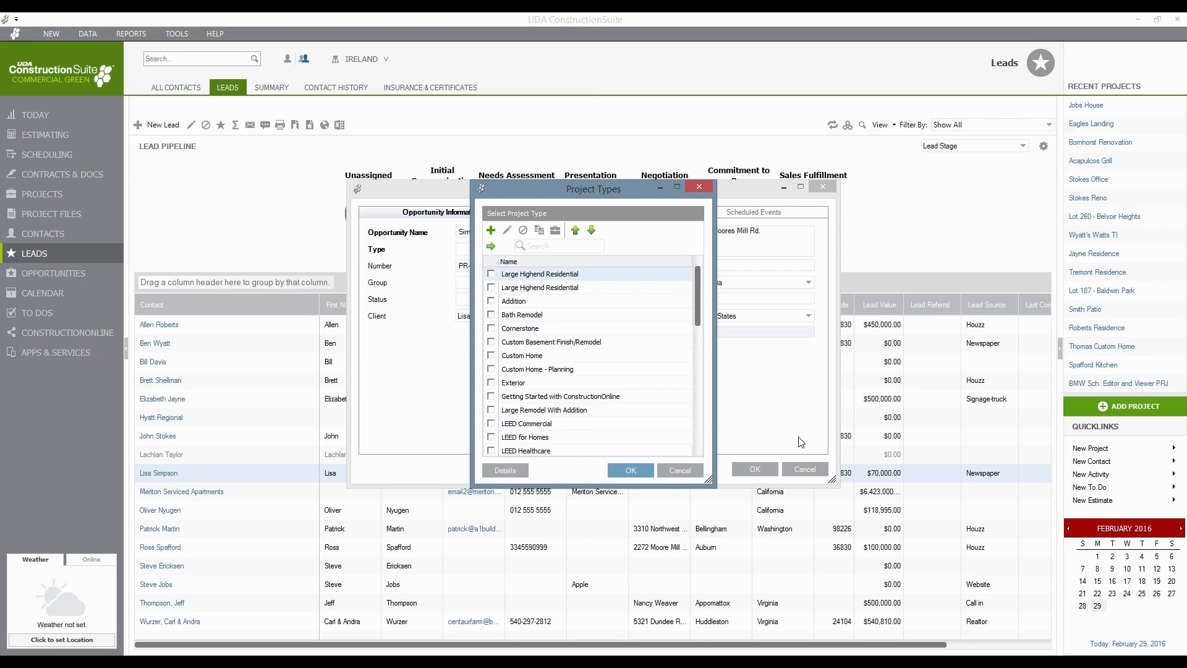
{"action": "left_click_drag", "start_coordinate": [699, 281], "coordinate": [709, 416]}
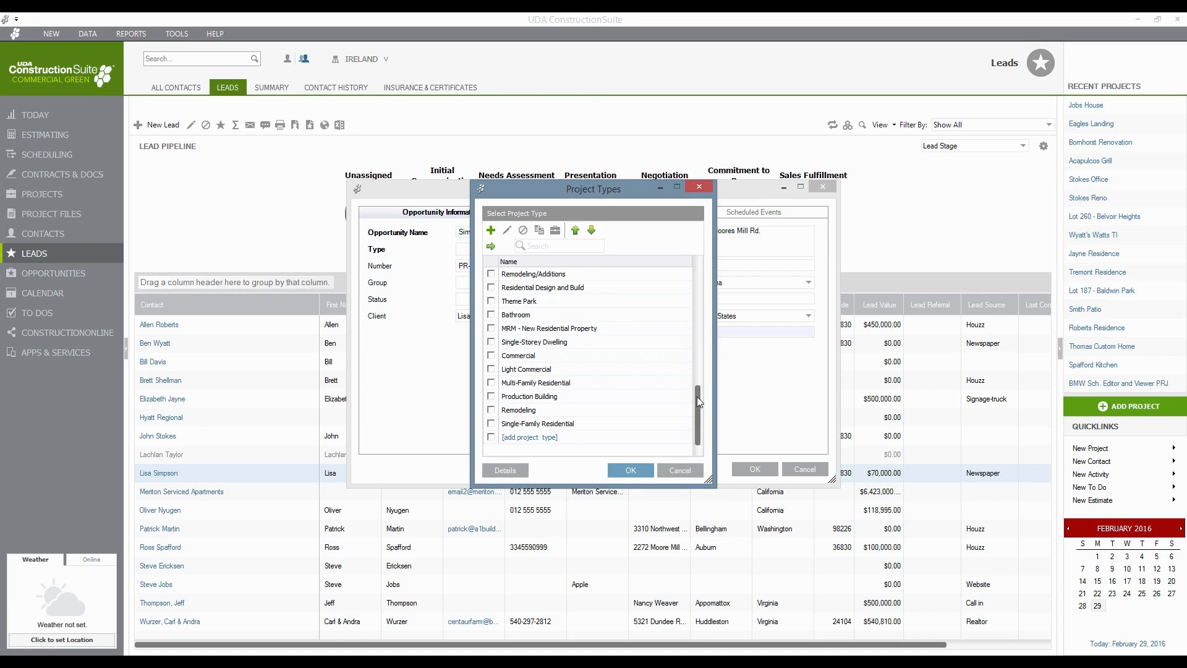
{"action": "left_click_drag", "start_coordinate": [696, 396], "coordinate": [695, 363]}
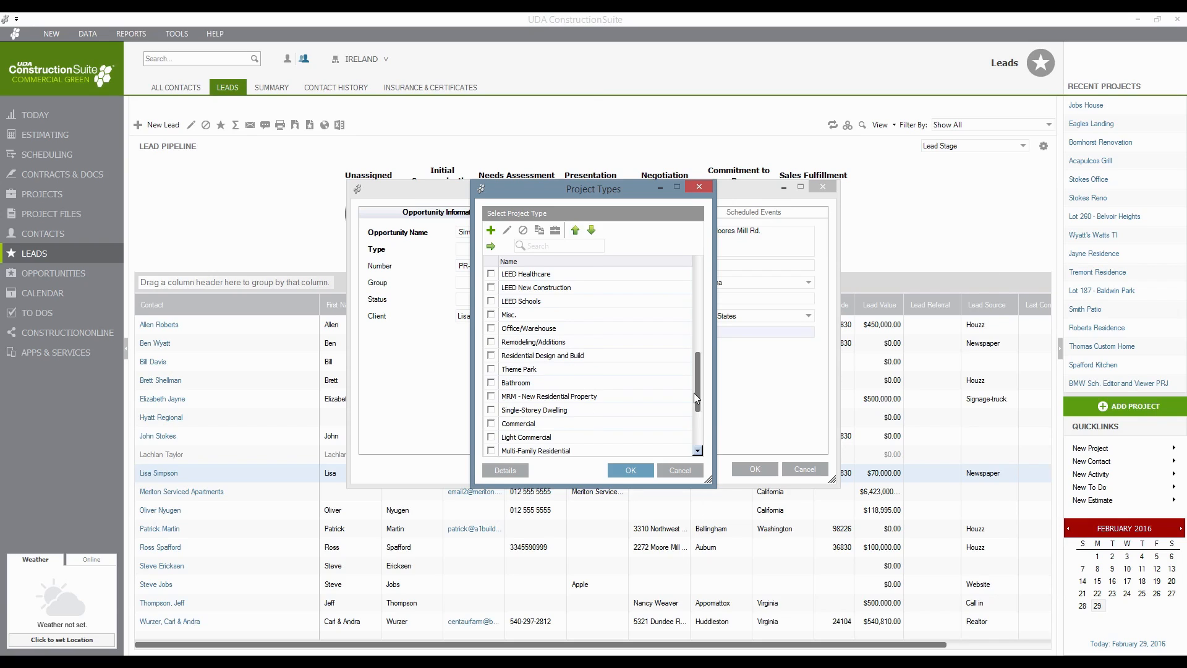
{"action": "left_click_drag", "start_coordinate": [700, 381], "coordinate": [703, 427]}
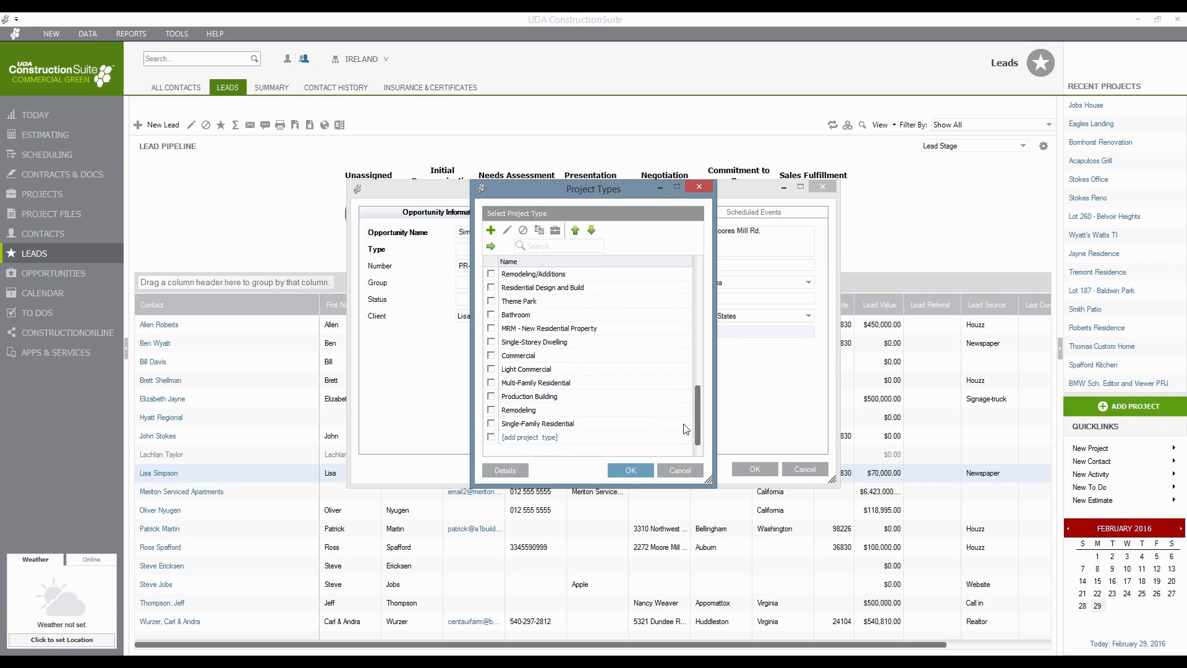
{"action": "left_click", "coordinate": [492, 410]}
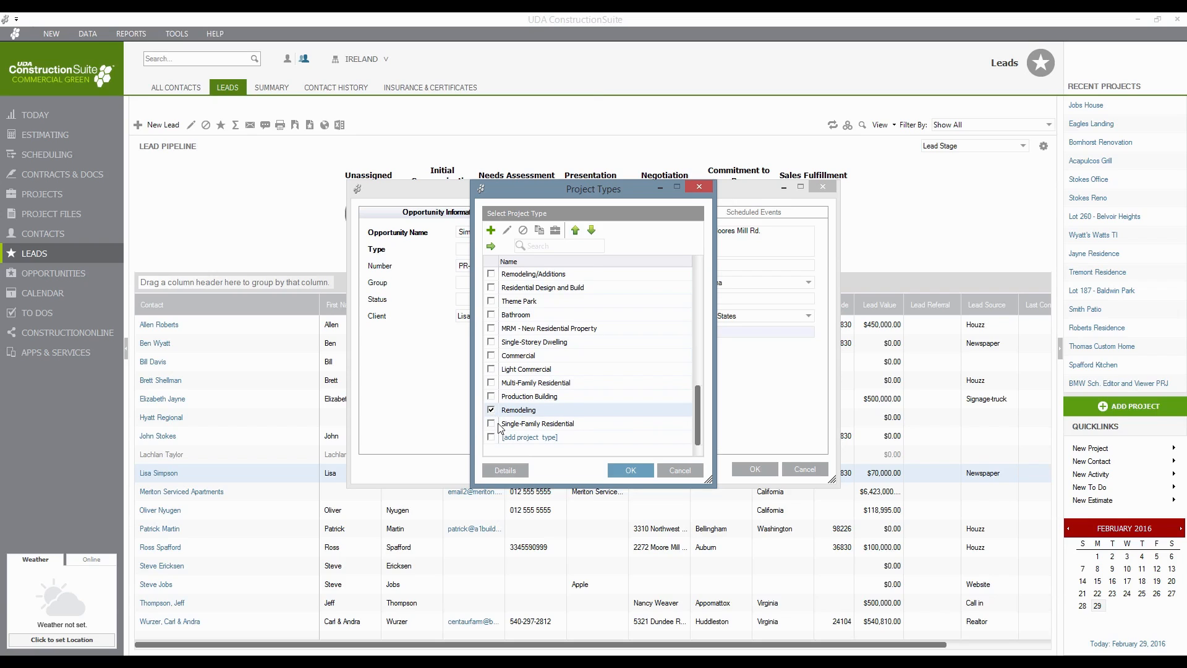
{"action": "left_click_drag", "start_coordinate": [543, 190], "coordinate": [641, 198]}
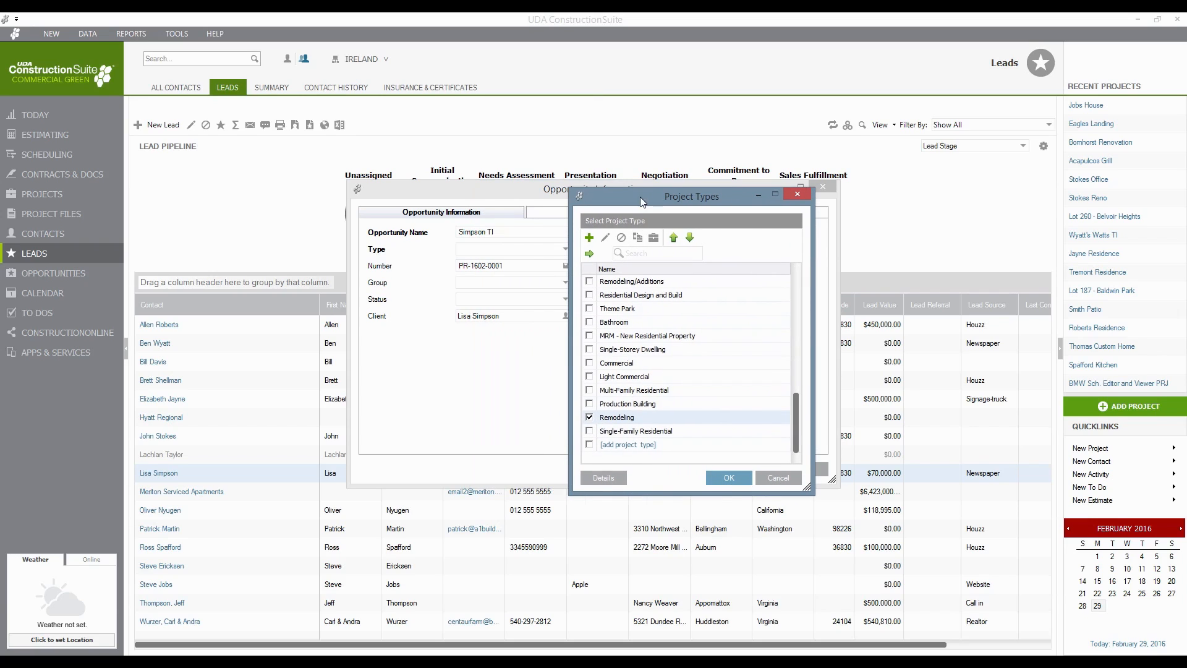
{"action": "left_click", "coordinate": [589, 377]}
{"action": "left_click", "coordinate": [710, 473]}
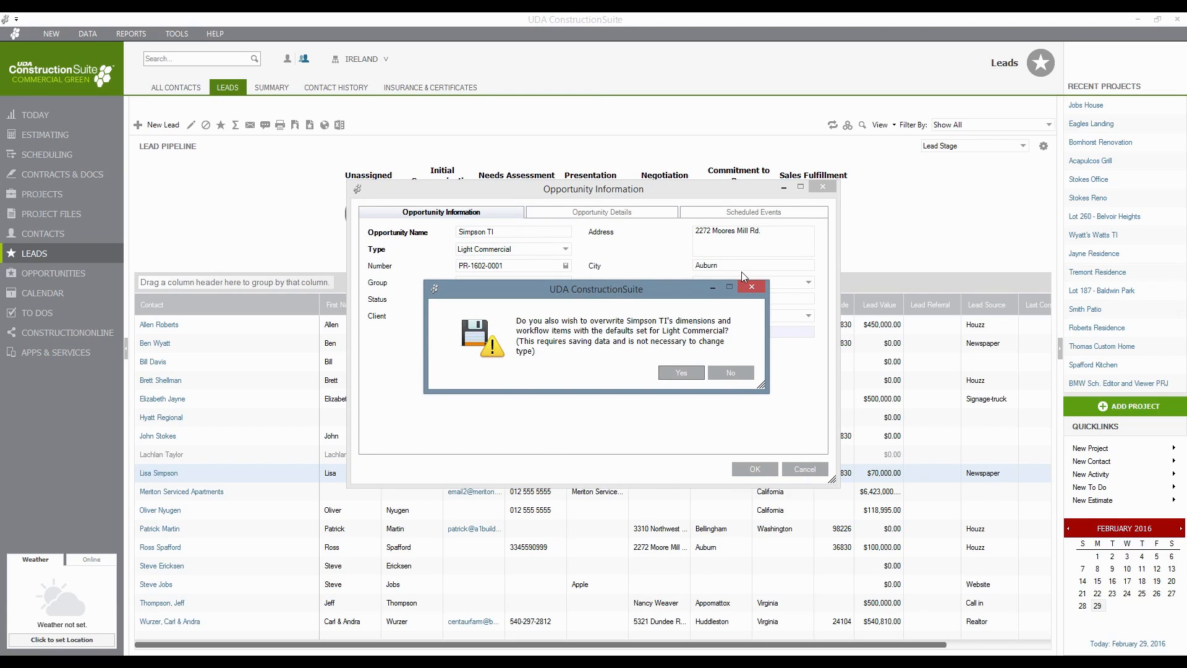
- Answer the overwrite-defaults prompt and save Simpson TI as project PR-1602-0001
{"action": "left_click", "coordinate": [681, 372]}
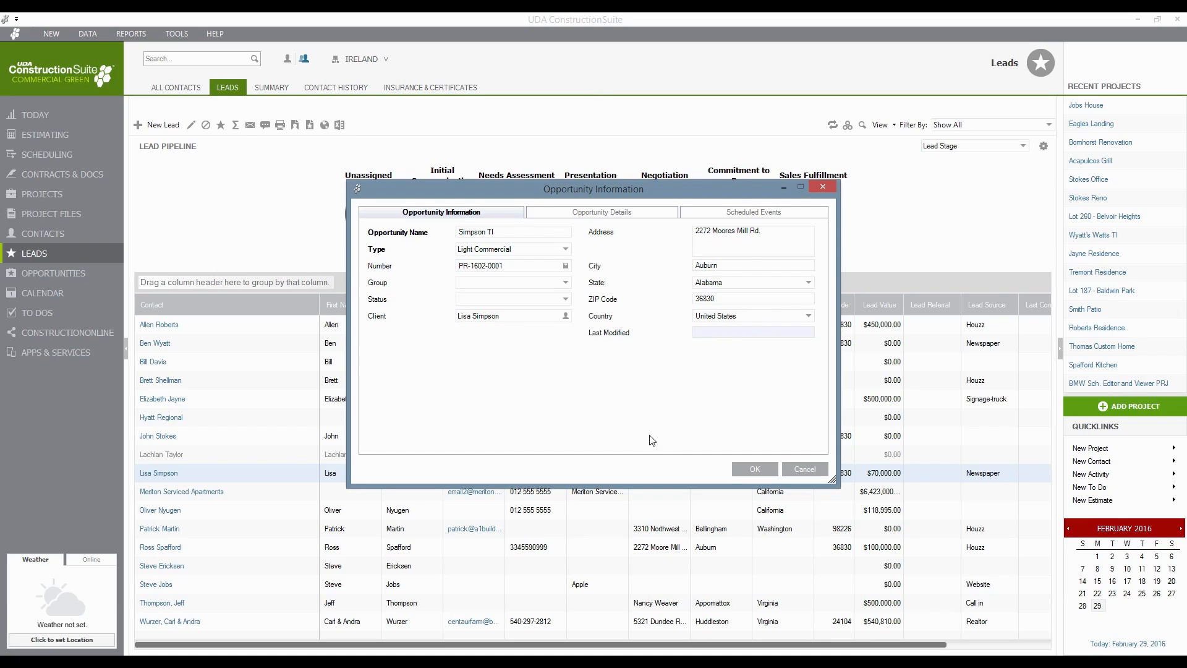
{"action": "left_click", "coordinate": [739, 465]}
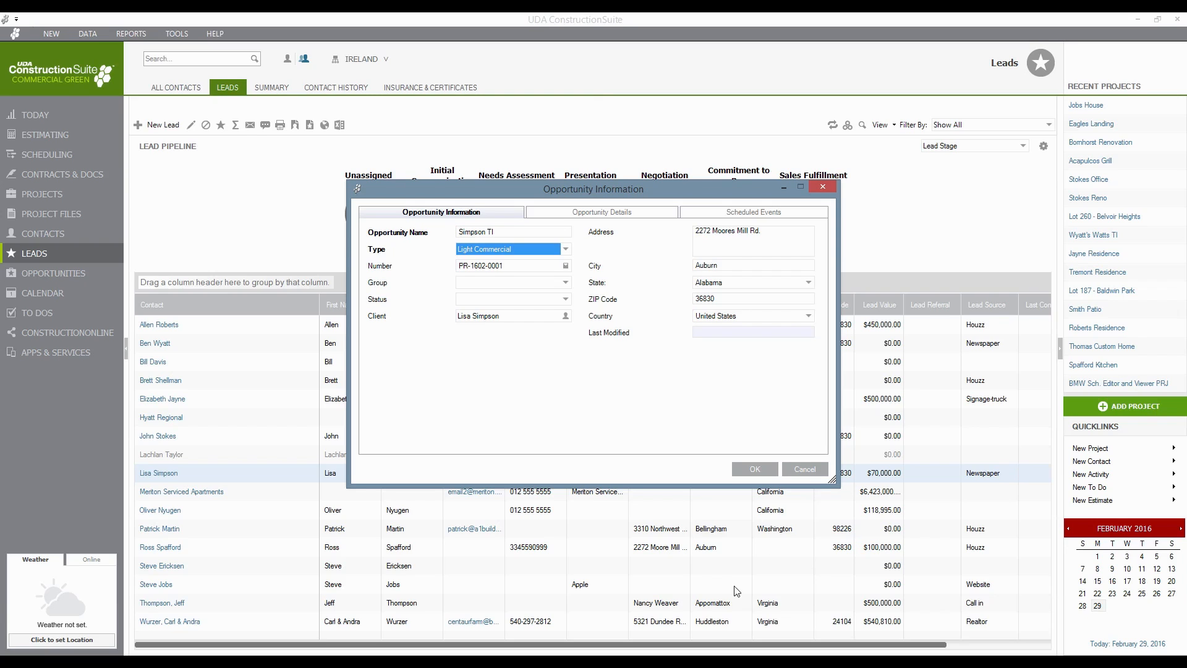
{"action": "left_click", "coordinate": [753, 469]}
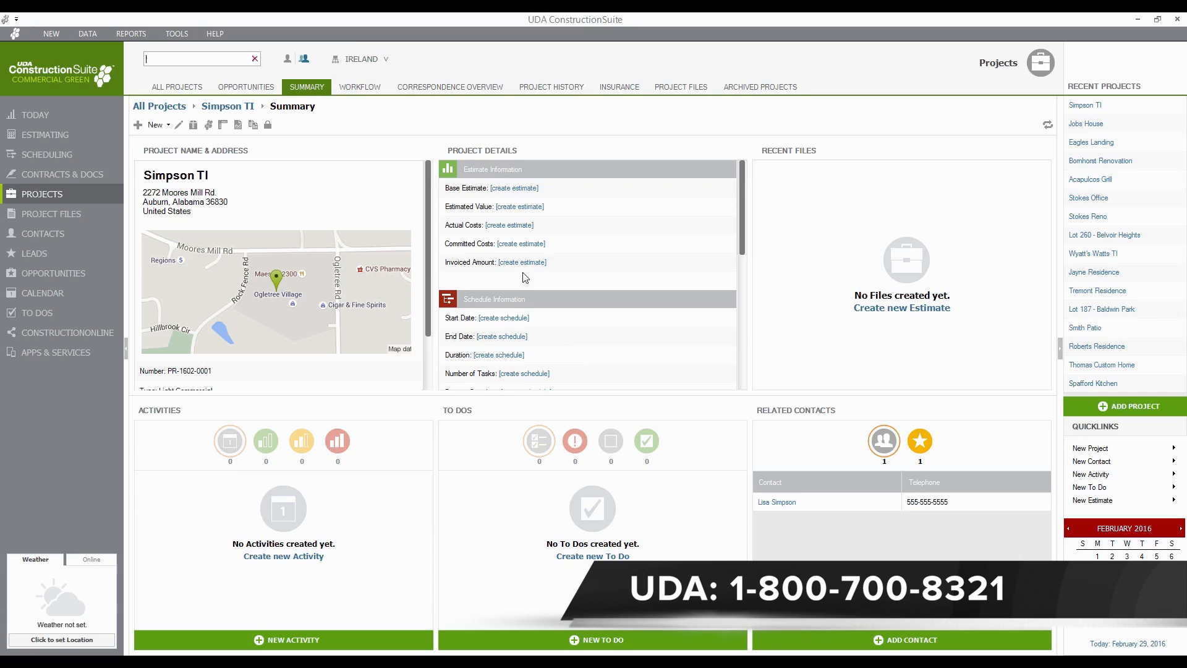
- Show the Simpson TI project's Workflow with all four phases at 0%
{"action": "left_click", "coordinate": [352, 89]}
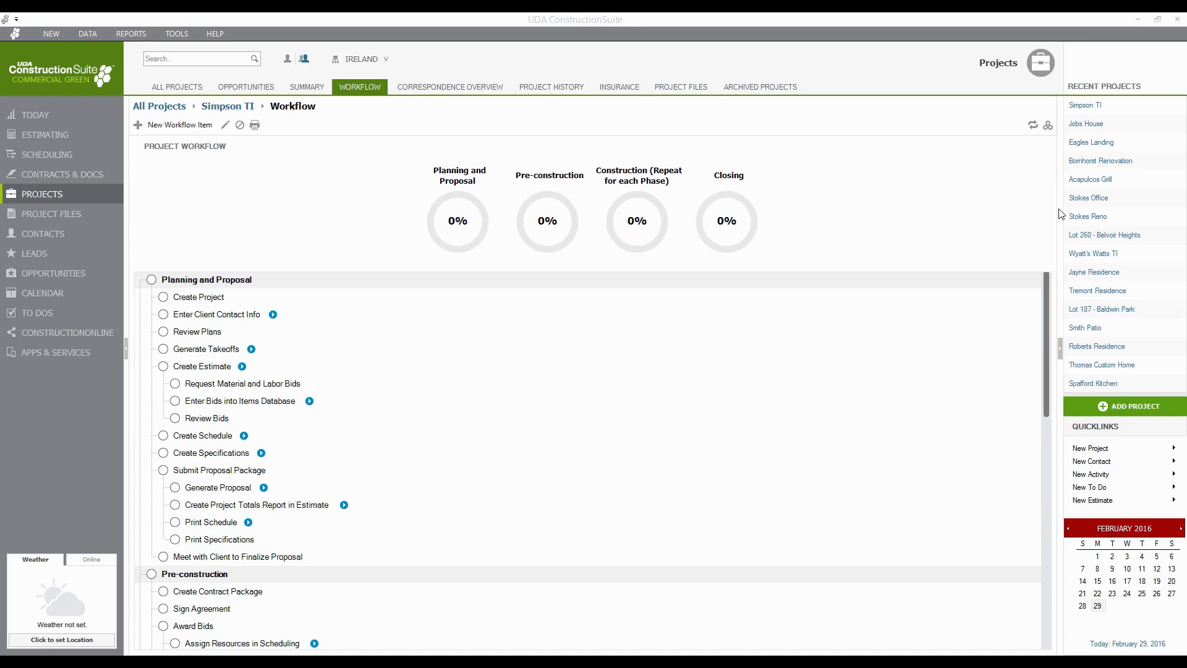
- Return to the All Projects list, now counting 19 projects
{"action": "left_click", "coordinate": [35, 198]}
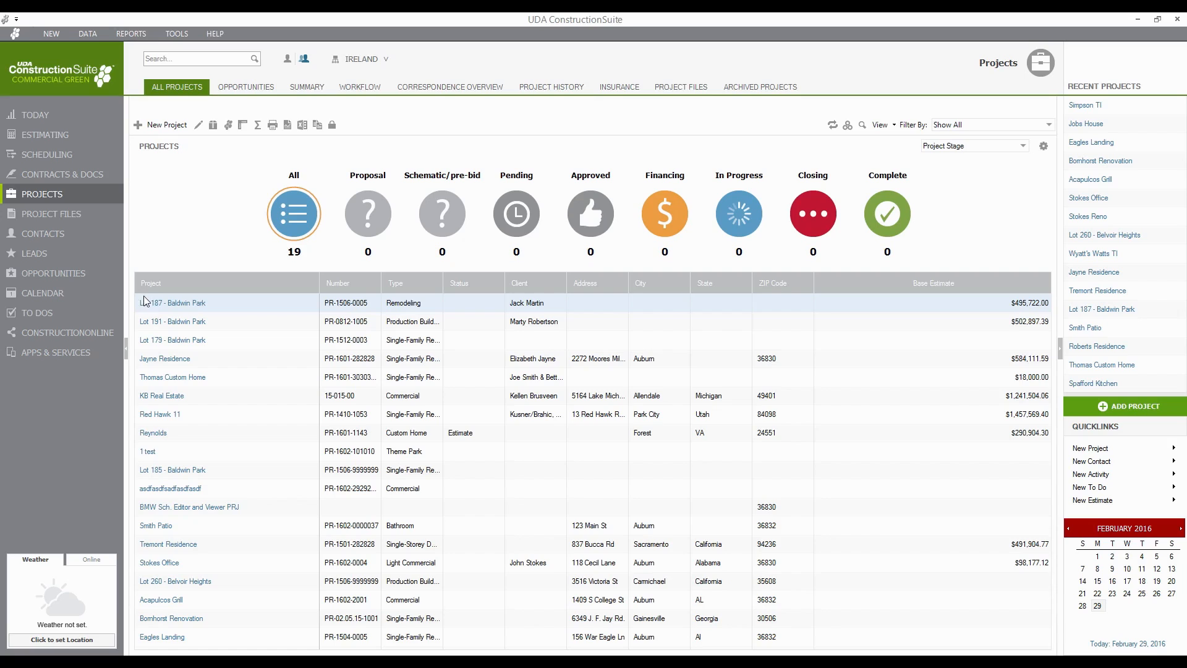
- Cancel a started New Project wizard and open Simpson TI from Recent Projects
{"action": "left_click", "coordinate": [178, 130]}
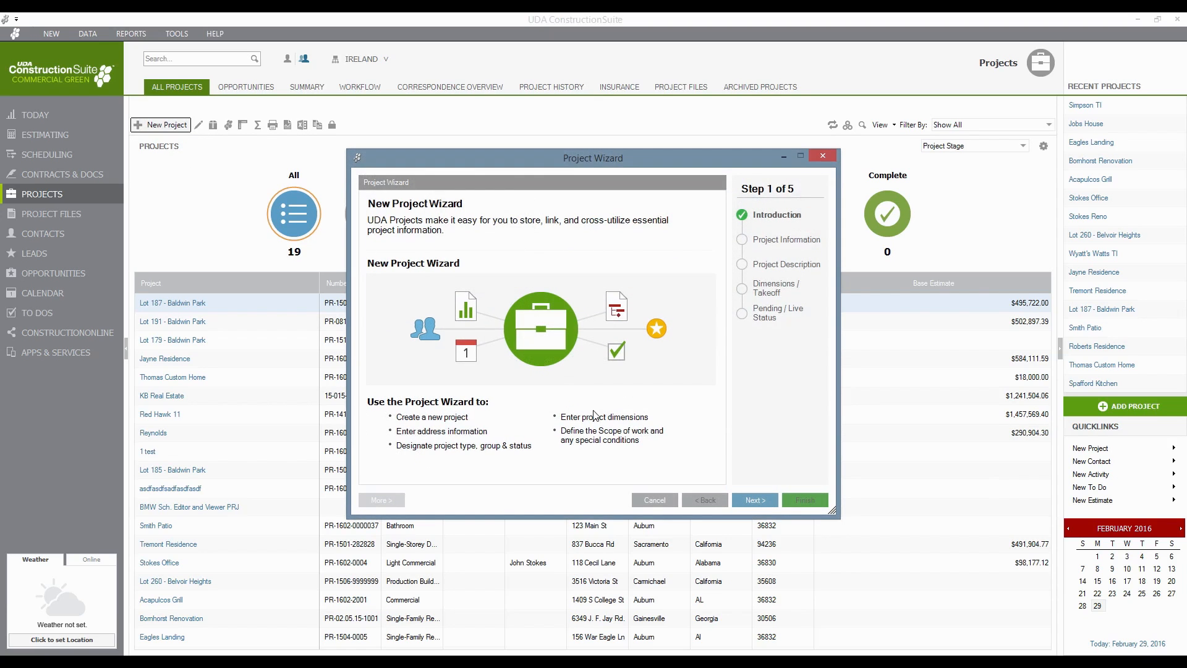
{"action": "left_click", "coordinate": [754, 501]}
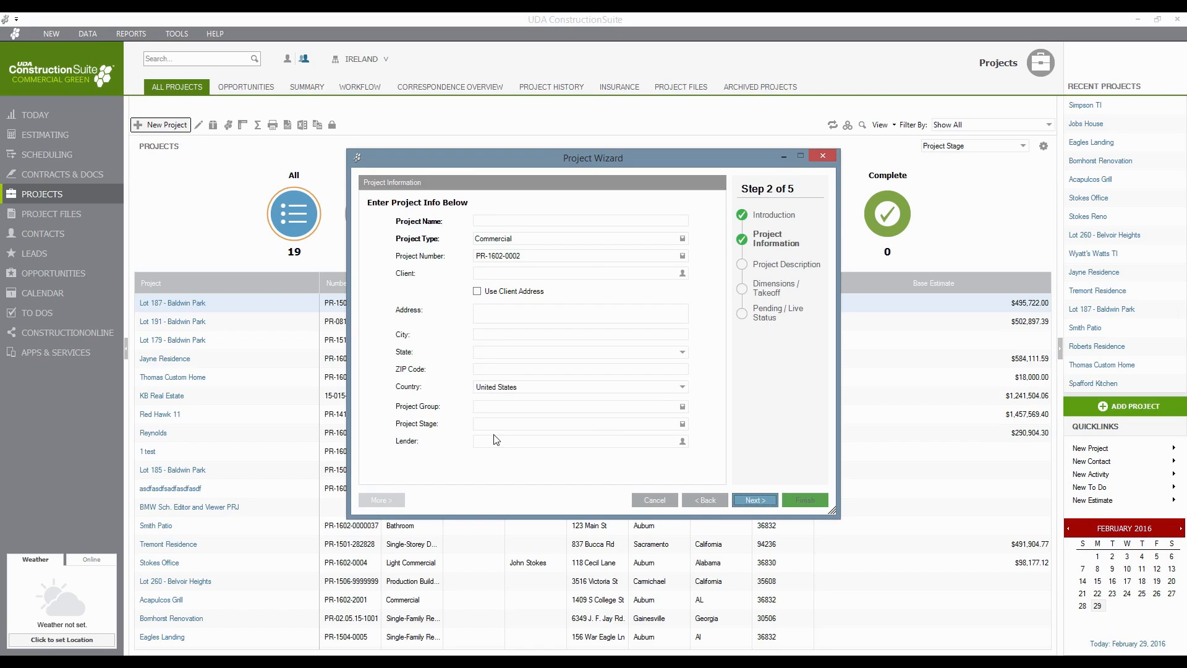
{"action": "left_click", "coordinate": [652, 500]}
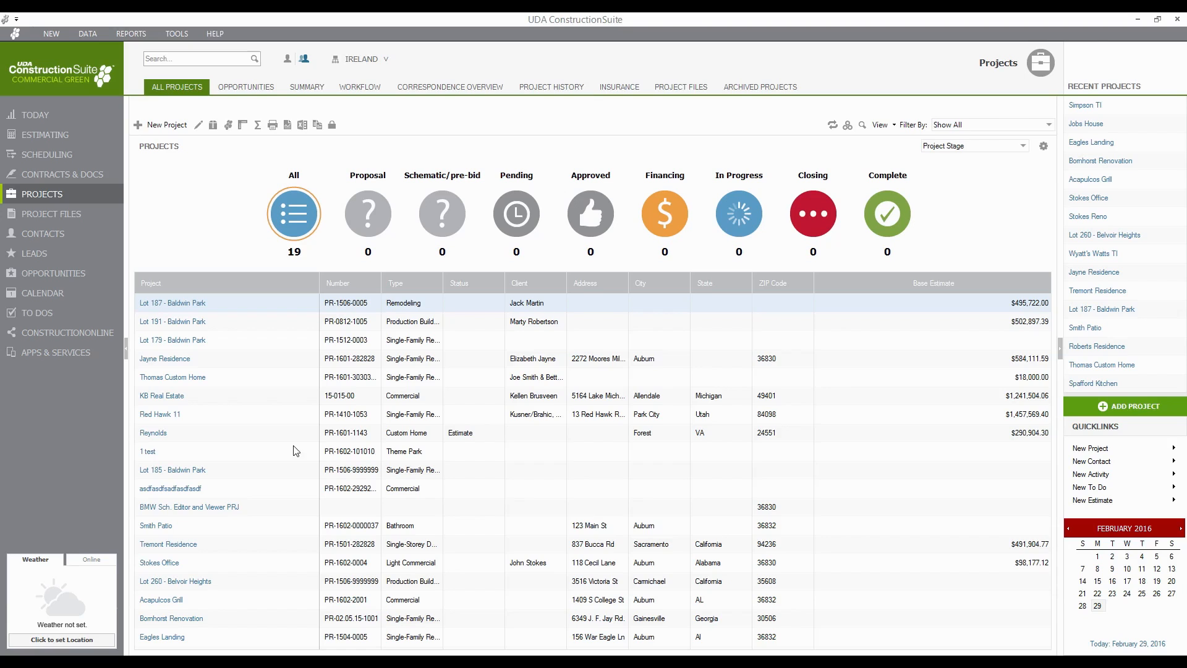
{"action": "left_click", "coordinate": [1089, 106]}
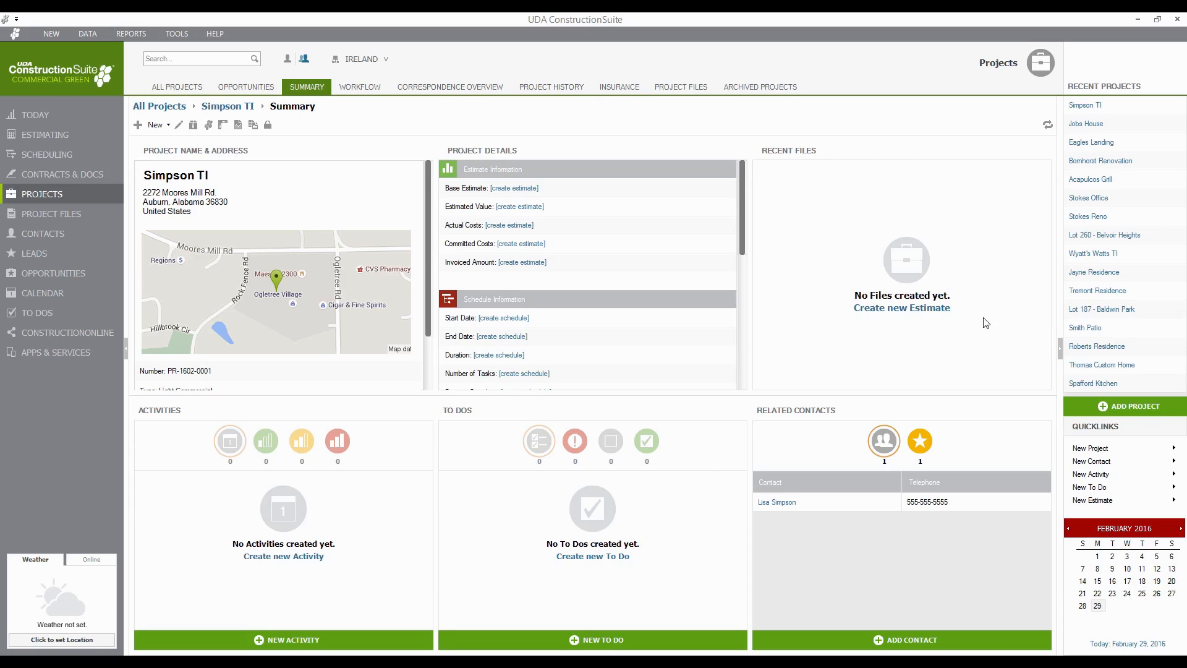
- Open the Calendar Month View covering late February to early April 2016
{"action": "mouse_move", "coordinate": [509, 661]}
{"action": "left_click", "coordinate": [44, 294]}
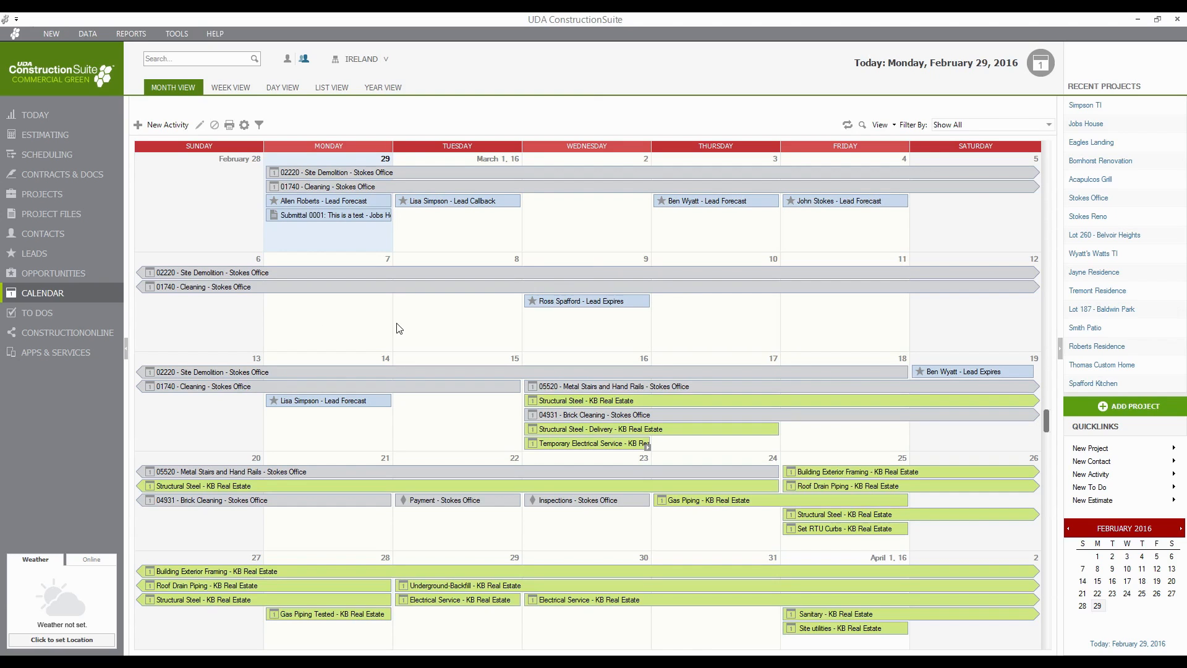
- Start a new Meeting activity dated 3/2/2016 from the March 2 calendar cell
{"action": "double_click", "coordinate": [593, 215]}
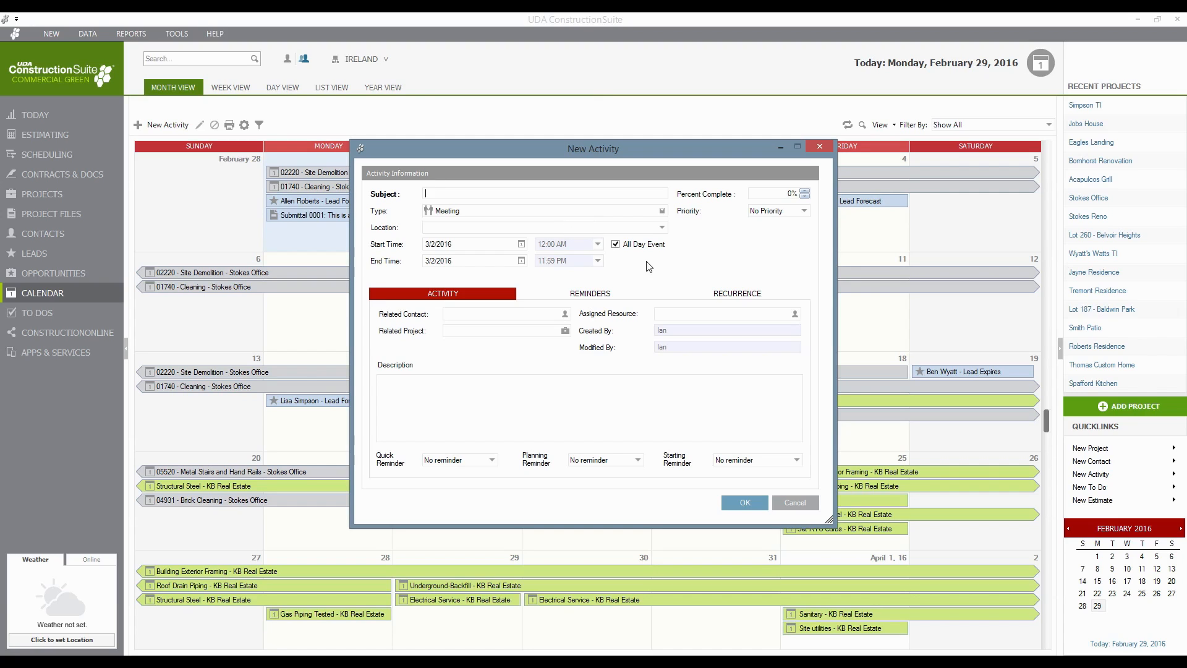
- Make the March 2 activity run 8:00–8:30 AM and view its Reminders settings
{"action": "left_click", "coordinate": [615, 244]}
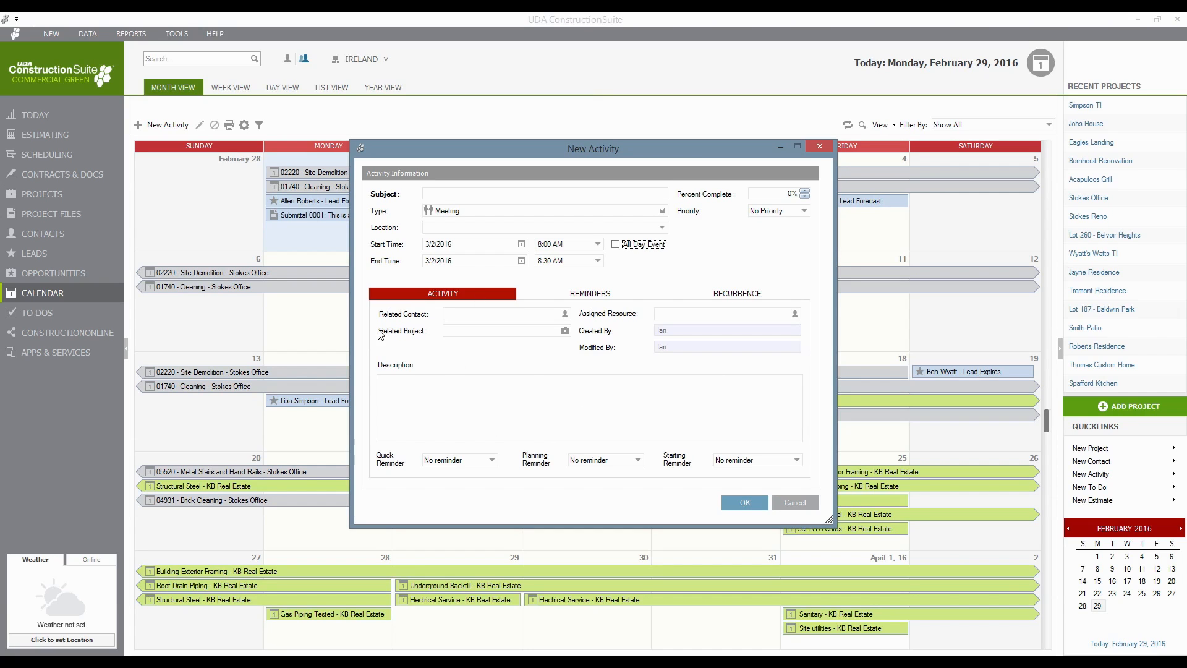
{"action": "left_click", "coordinate": [565, 315]}
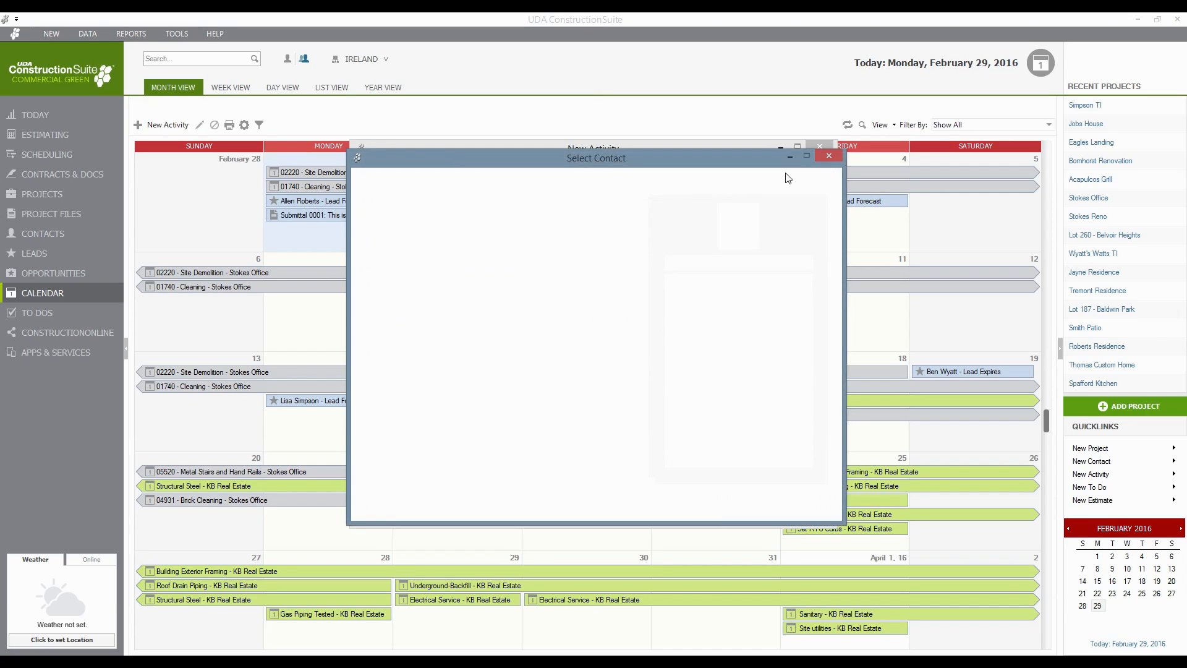
{"action": "left_click", "coordinate": [828, 156]}
{"action": "left_click", "coordinate": [581, 296]}
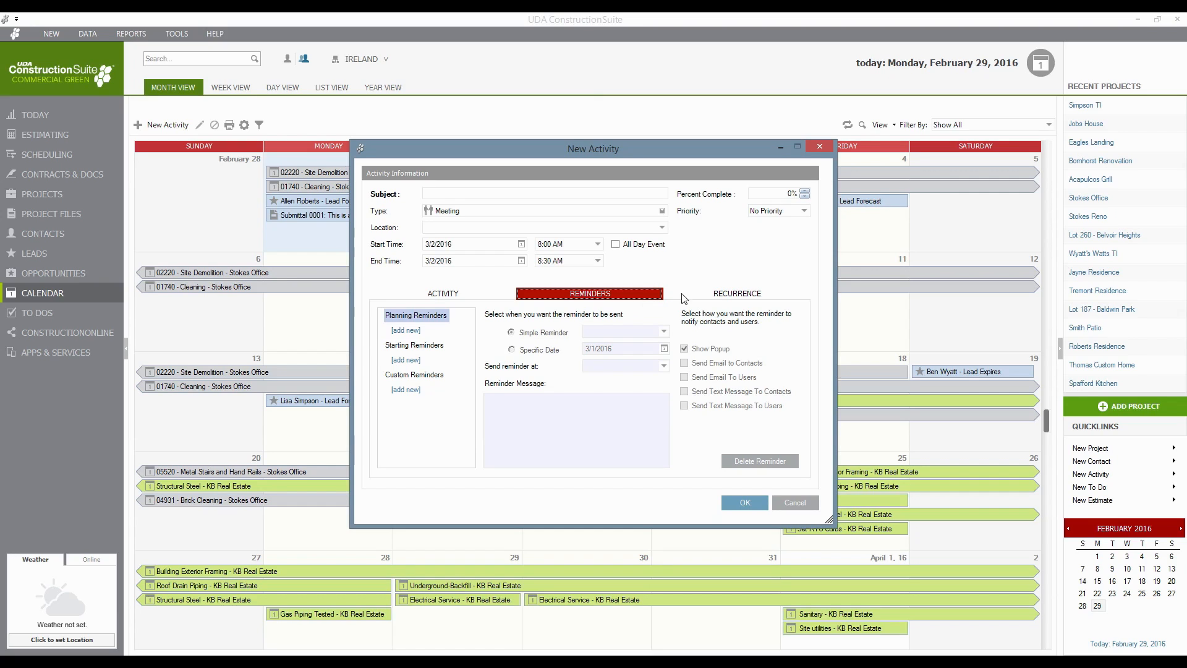
- Set the activity to recur weekly on Tuesday at 7:30 AM, then cancel without saving
{"action": "left_click", "coordinate": [714, 296]}
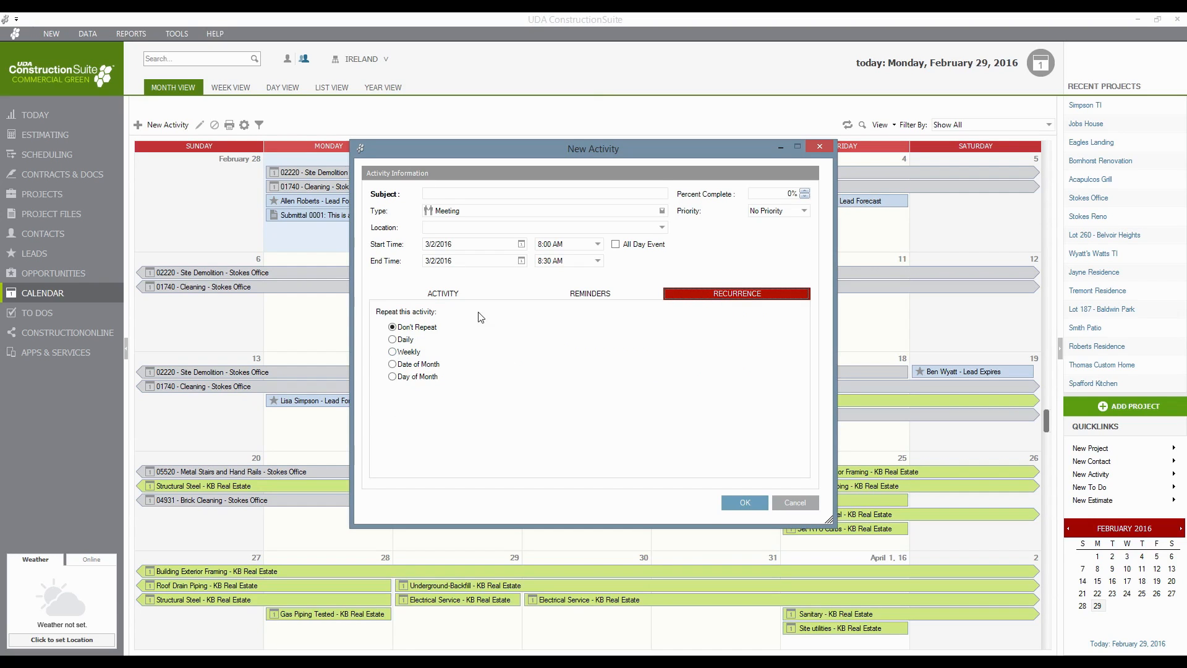
{"action": "left_click", "coordinate": [403, 353]}
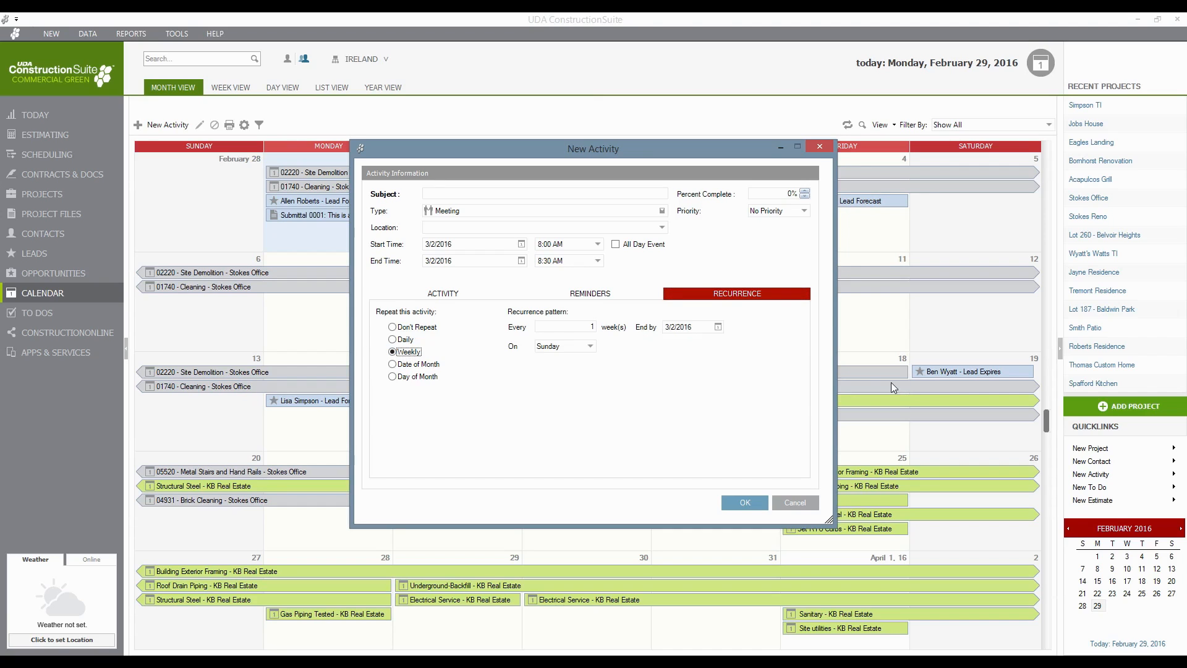
{"action": "left_click", "coordinate": [588, 349]}
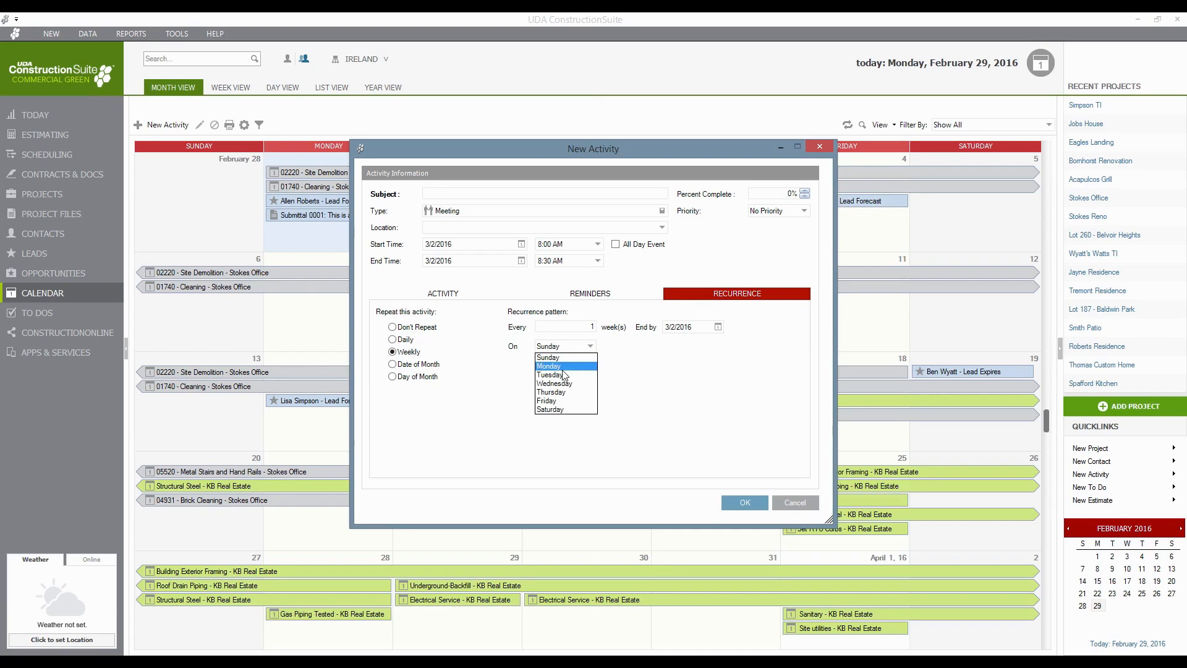
{"action": "left_click", "coordinate": [562, 373]}
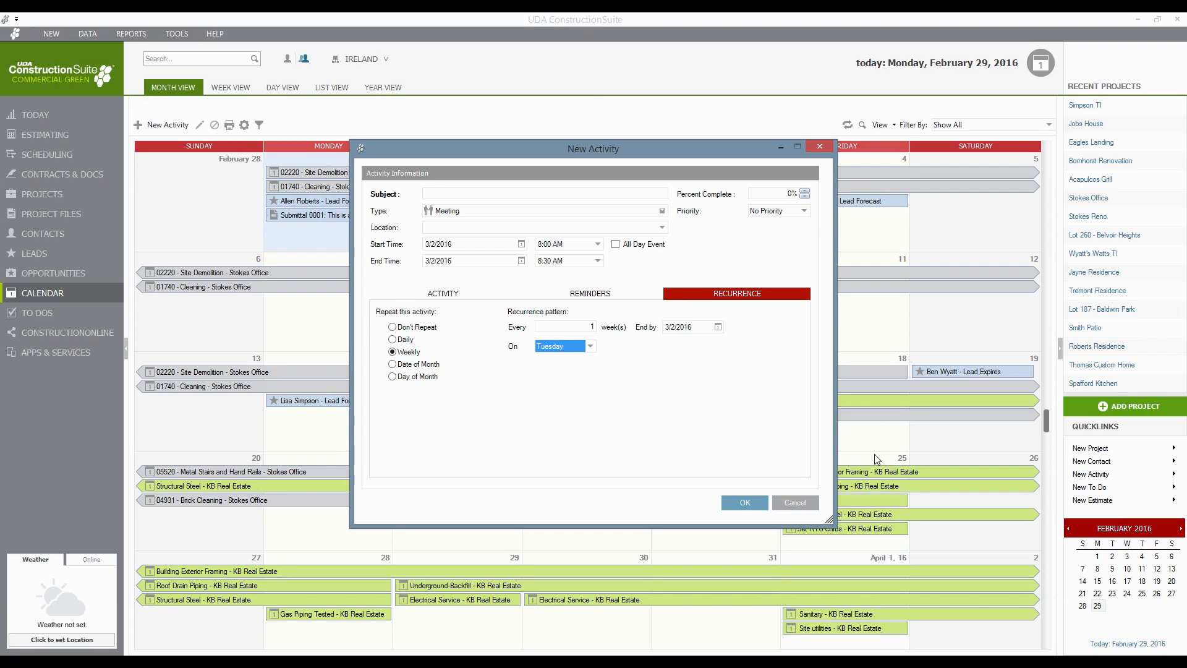
{"action": "left_click", "coordinate": [599, 248]}
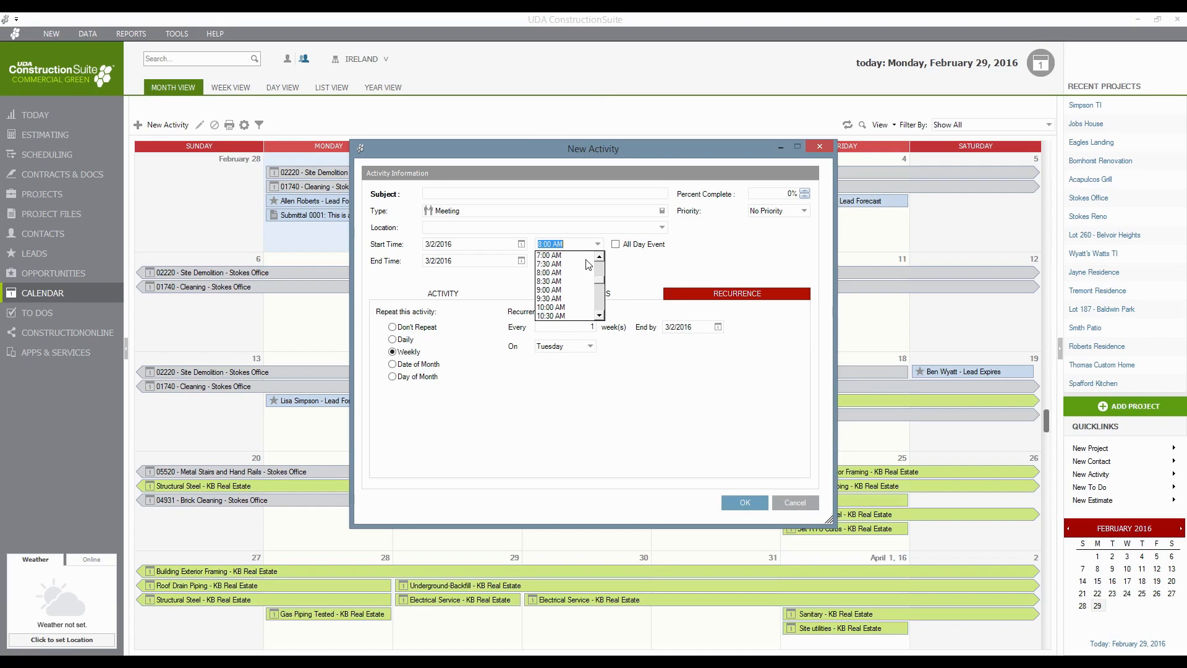
{"action": "left_click", "coordinate": [553, 255]}
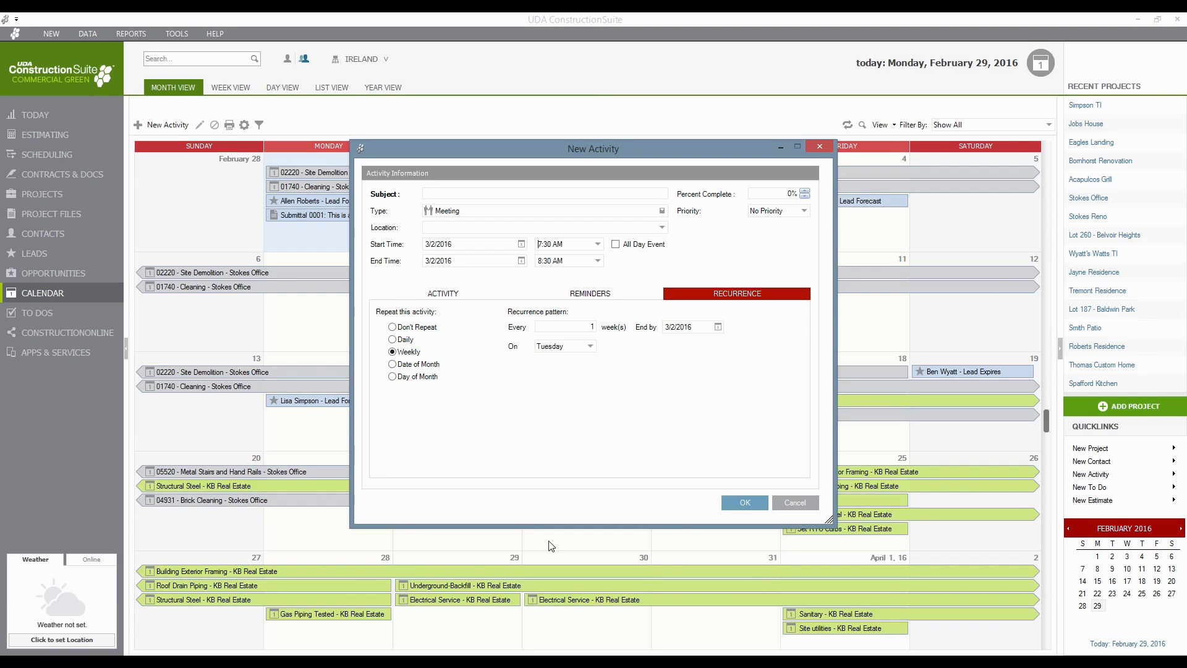
{"action": "left_click", "coordinate": [783, 502]}
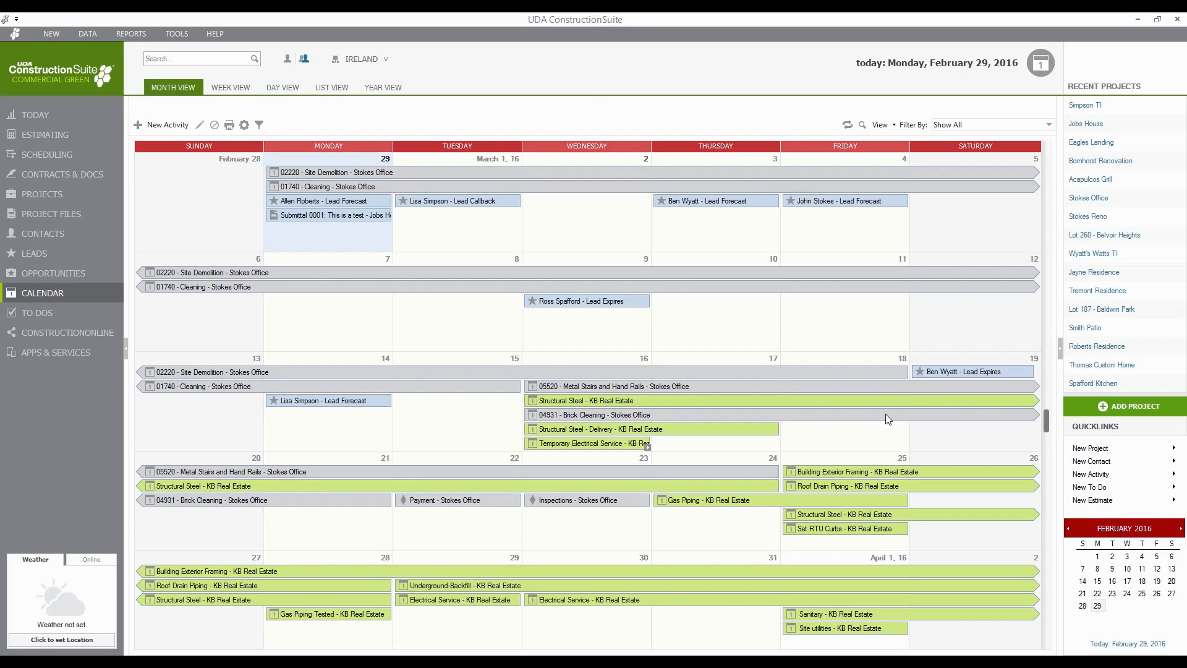
- Switch the calendar to Week View for February 28 to March 5, 2016
{"action": "left_click", "coordinate": [1049, 126]}
{"action": "mouse_move", "coordinate": [964, 165]}
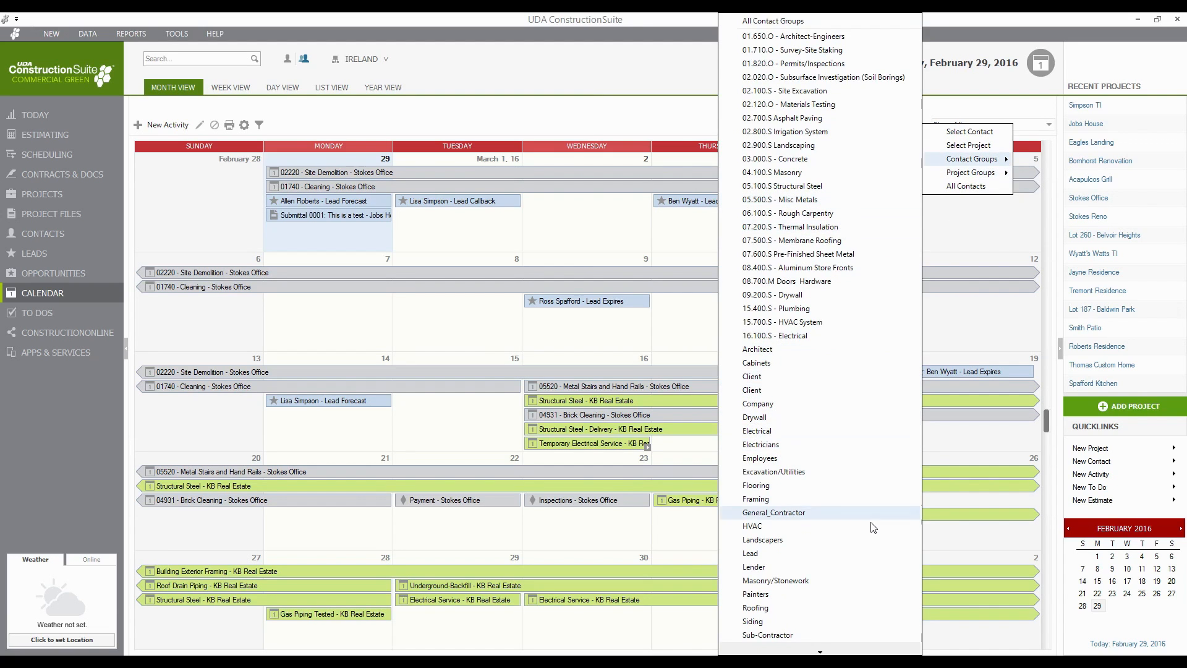
{"action": "left_click", "coordinate": [487, 57]}
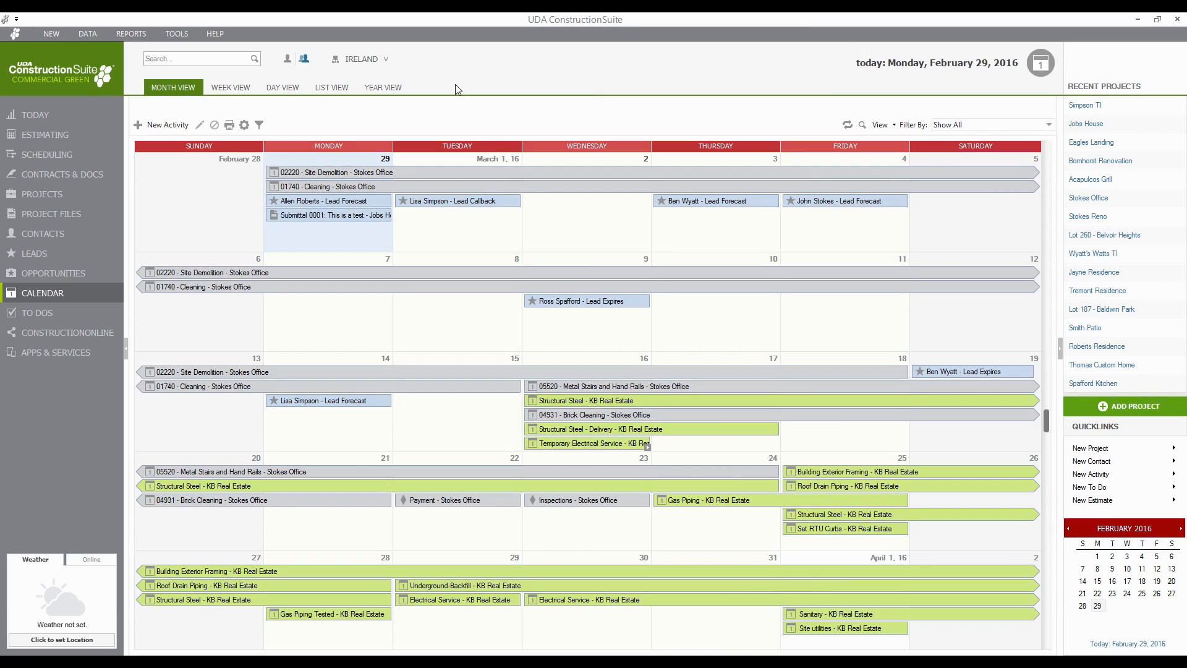
{"action": "left_click", "coordinate": [233, 94]}
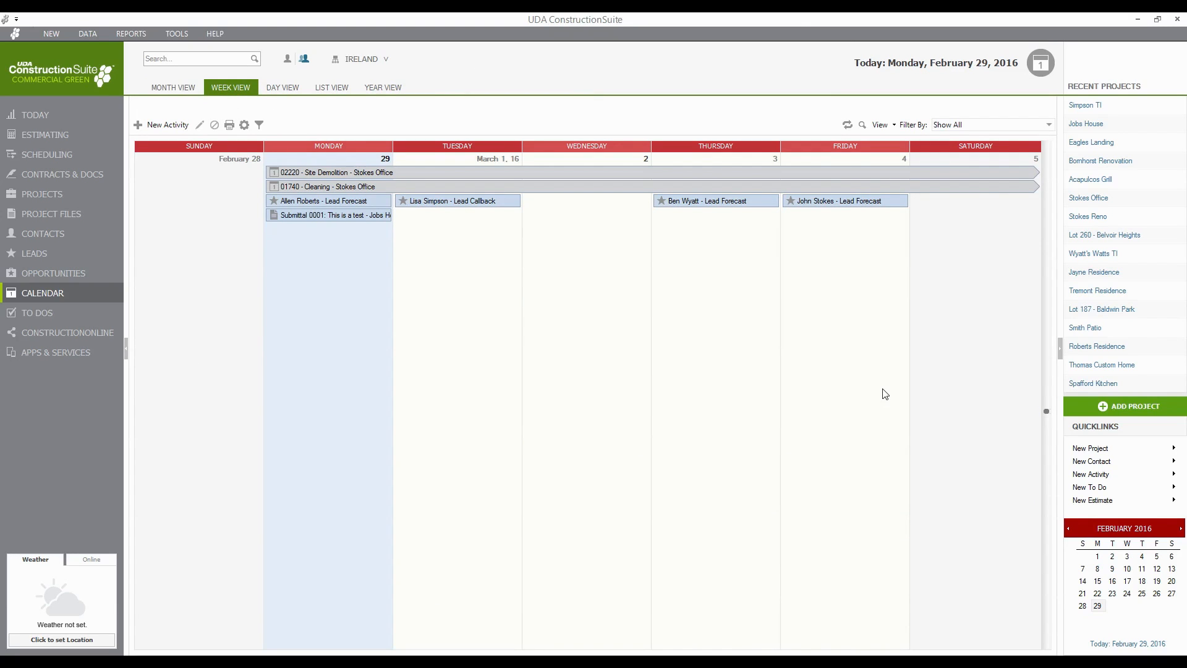
- Show the calendar's 2/1/2016–2/29/2016 activities as a list with timeline bars, starting from February 29
{"action": "left_click", "coordinate": [287, 93]}
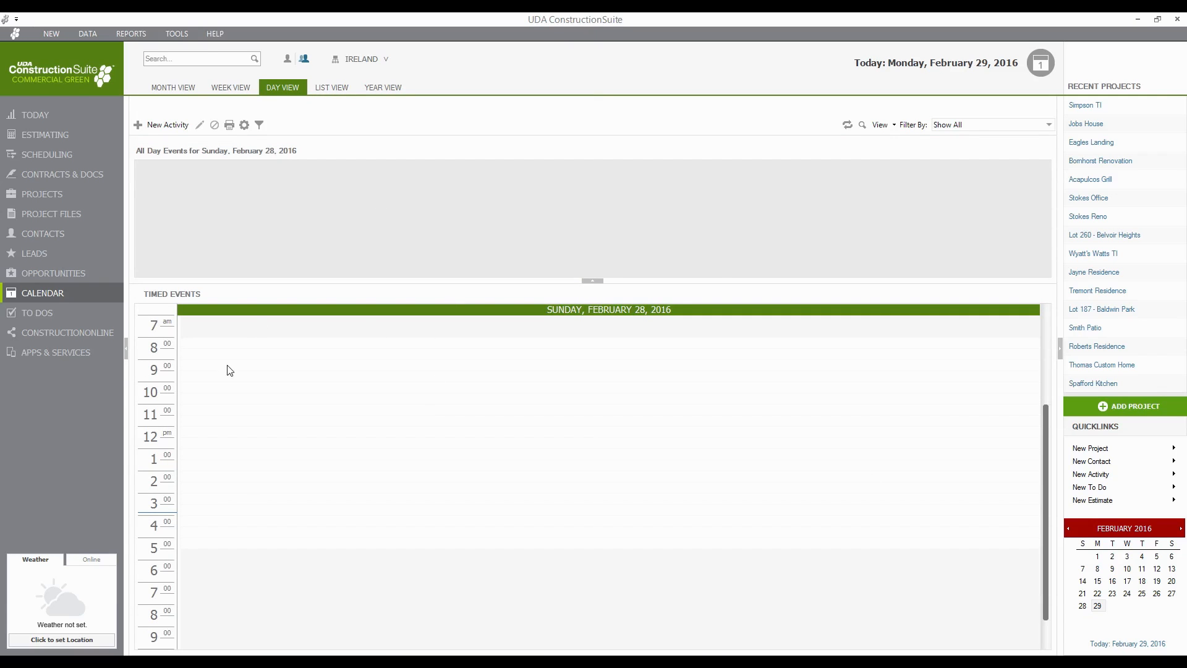
{"action": "left_click", "coordinate": [1098, 606]}
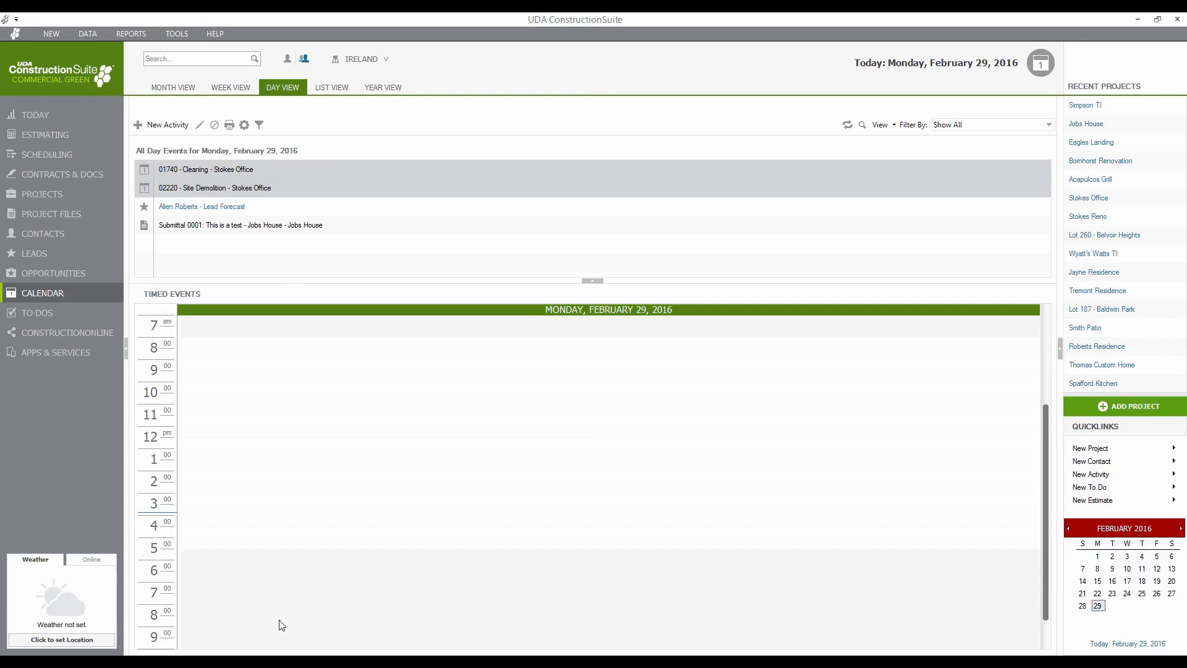
{"action": "left_click", "coordinate": [332, 88]}
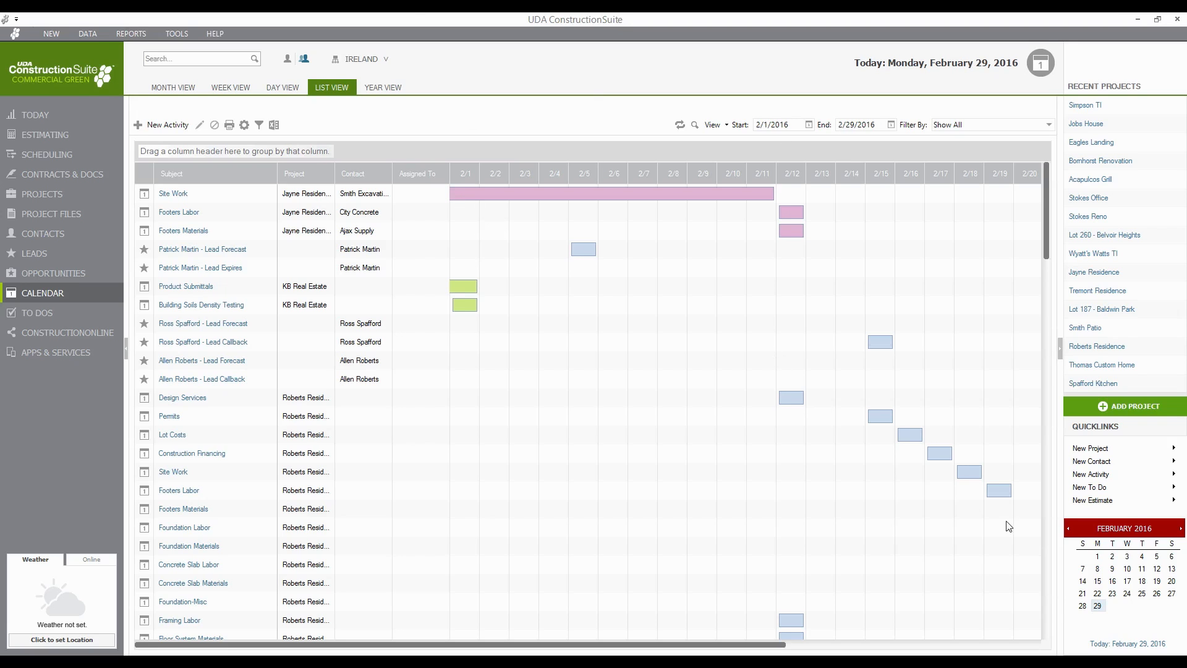
- Switch the calendar to Year View for 2016
{"action": "left_click", "coordinate": [388, 90]}
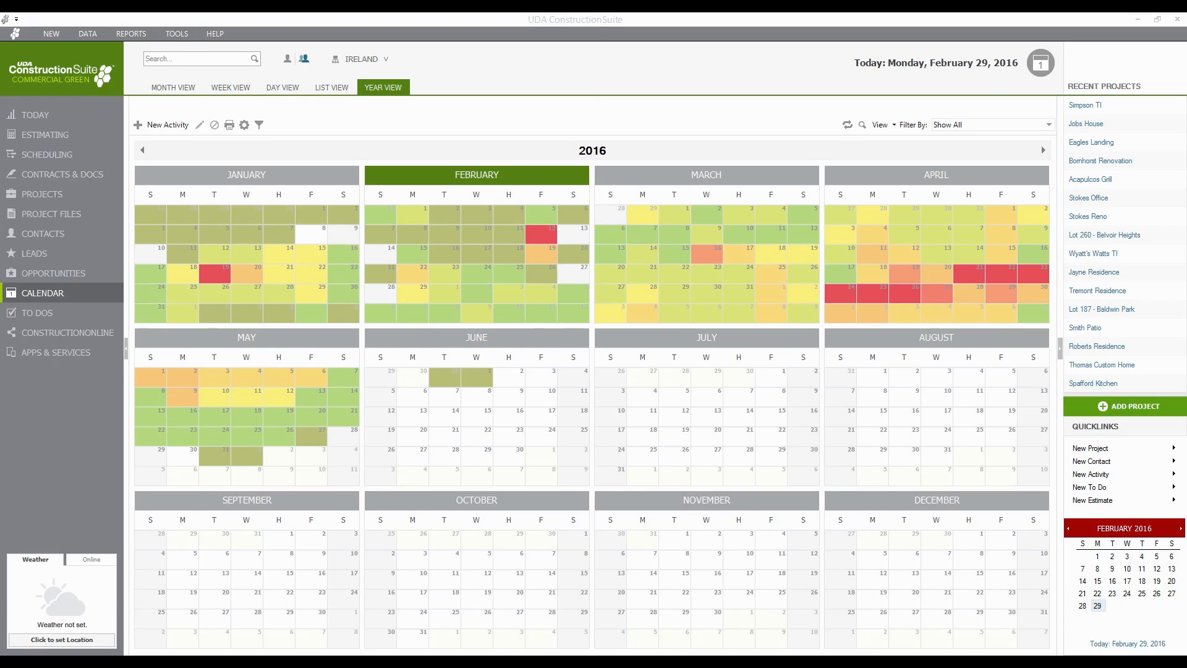
- Return to the Simpson TI project's Summary page from Recent Projects
{"action": "left_click", "coordinate": [85, 34]}
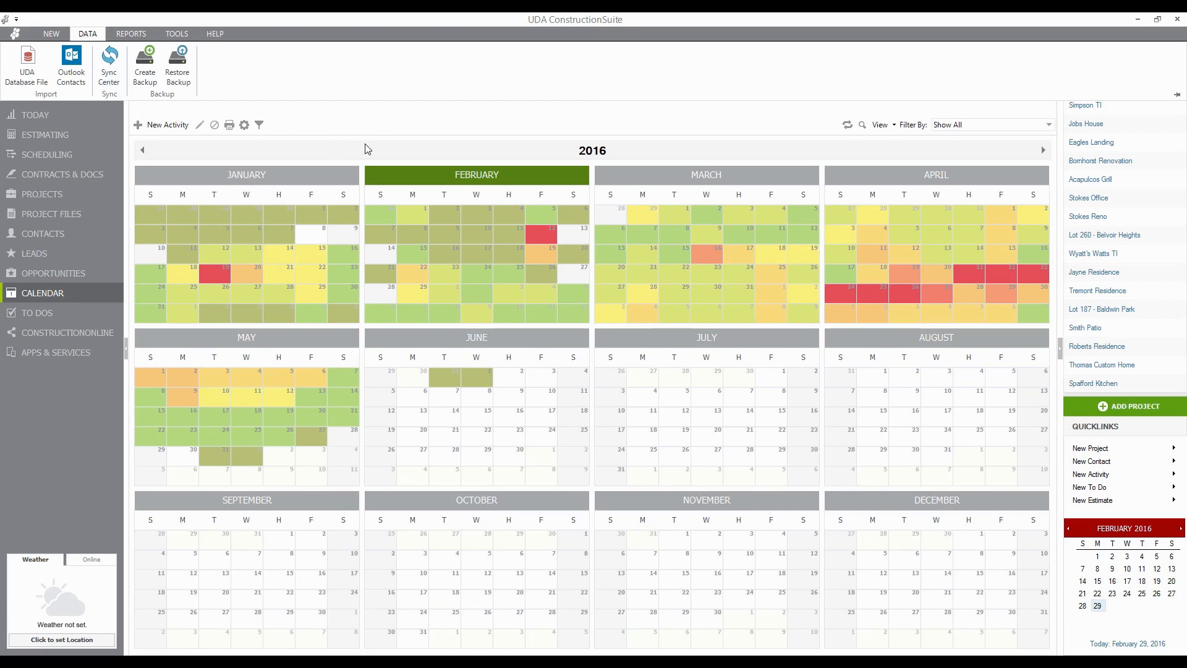
{"action": "left_click", "coordinate": [399, 114]}
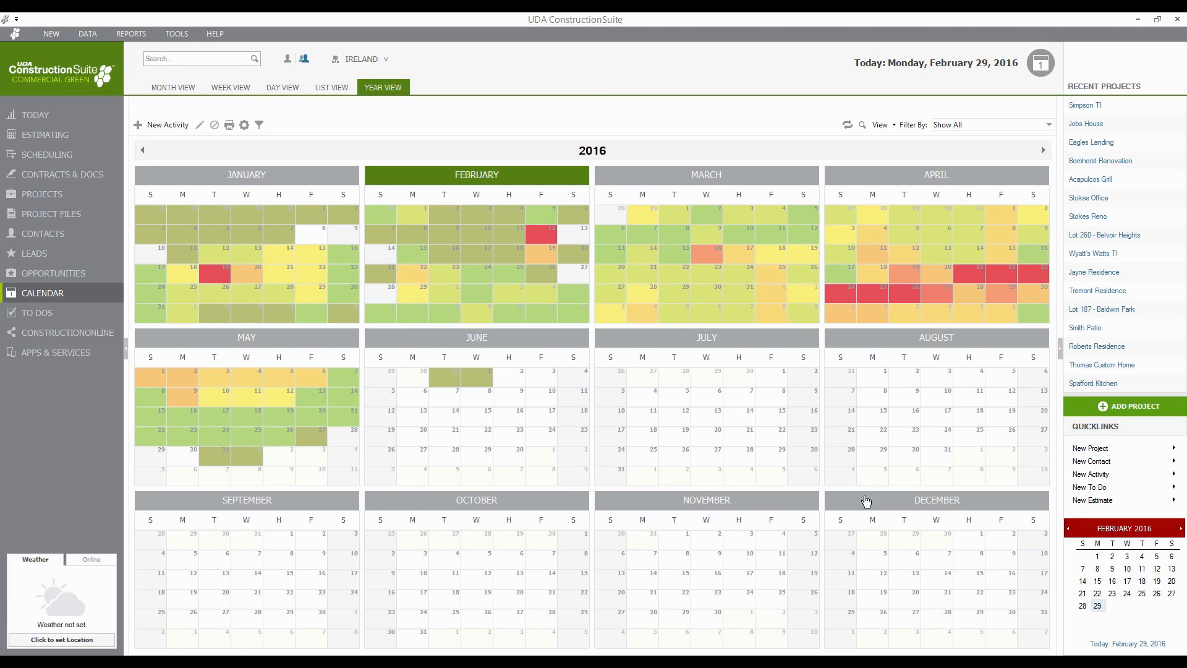
{"action": "left_click", "coordinate": [1083, 106]}
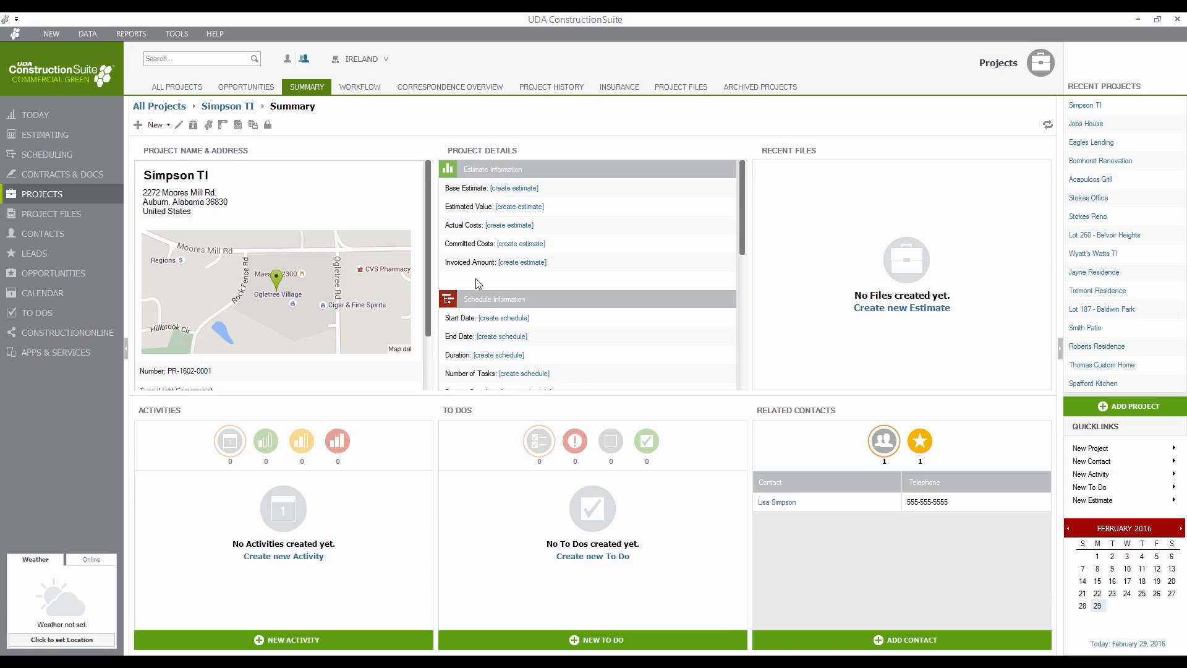
- On the Workflow checklist, check Create Project, Enter Client Contact Info, Review Plans and Generate Takeoffs
{"action": "left_click", "coordinate": [361, 87]}
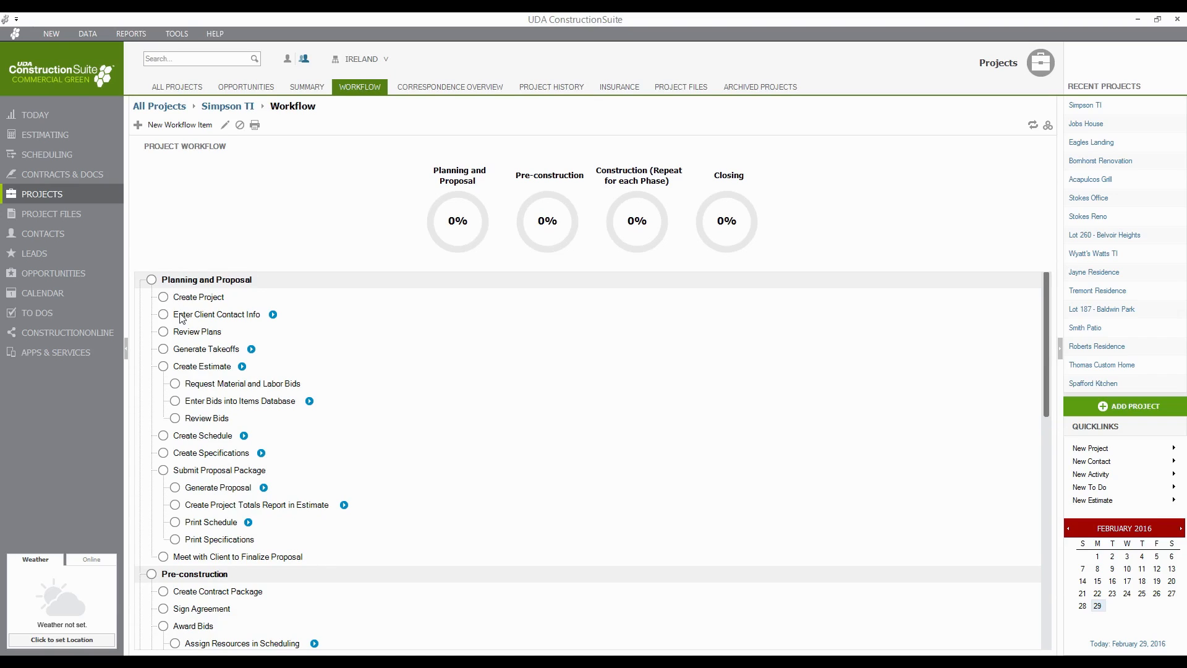
{"action": "left_click", "coordinate": [164, 297]}
{"action": "left_click", "coordinate": [164, 314]}
{"action": "left_click", "coordinate": [163, 332]}
{"action": "left_click", "coordinate": [164, 349]}
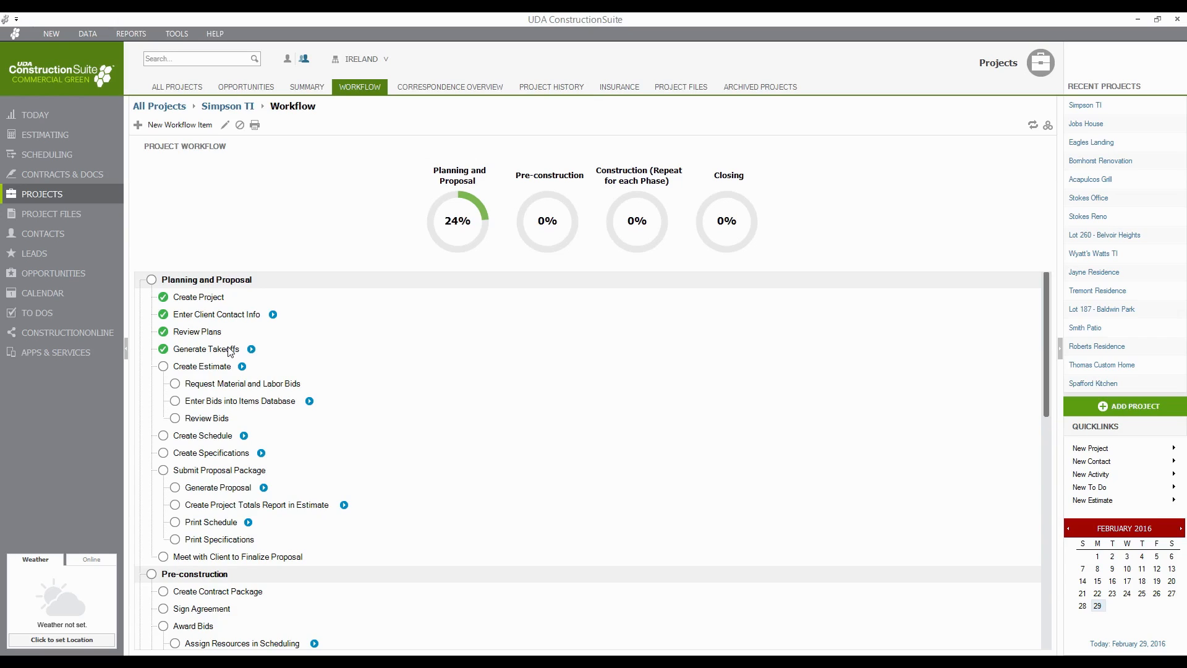
- Launch the Estimate Wizard from the unchecked Create Estimate step and advance to template selection
{"action": "right_click", "coordinate": [195, 369]}
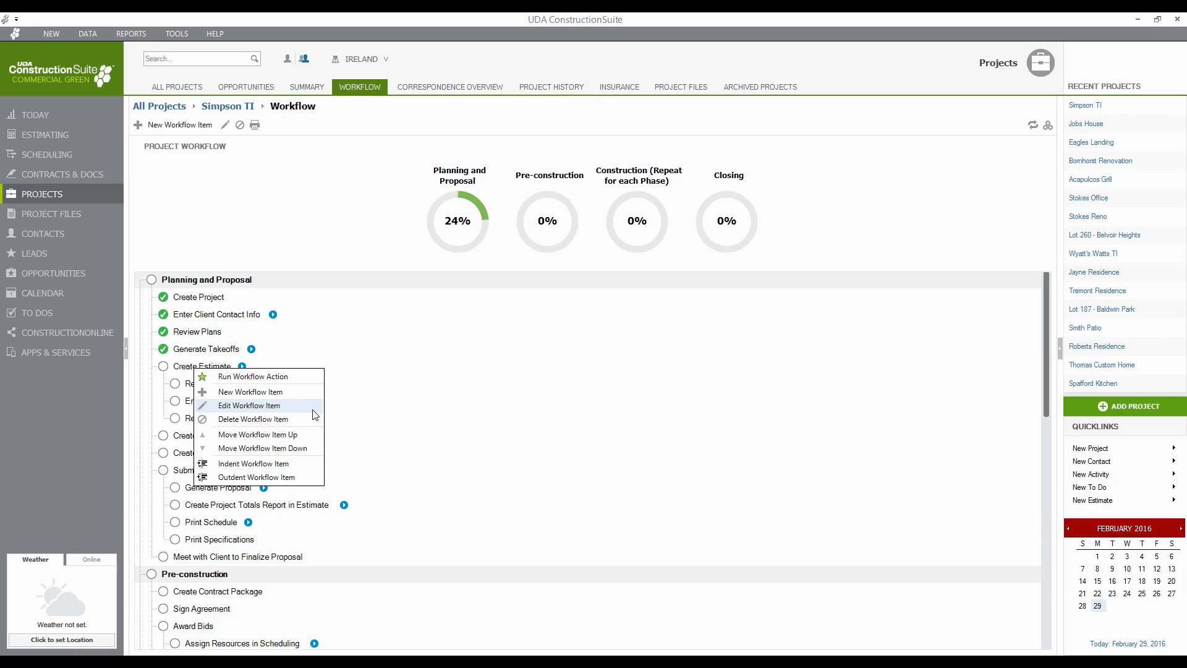
{"action": "left_click", "coordinate": [484, 411]}
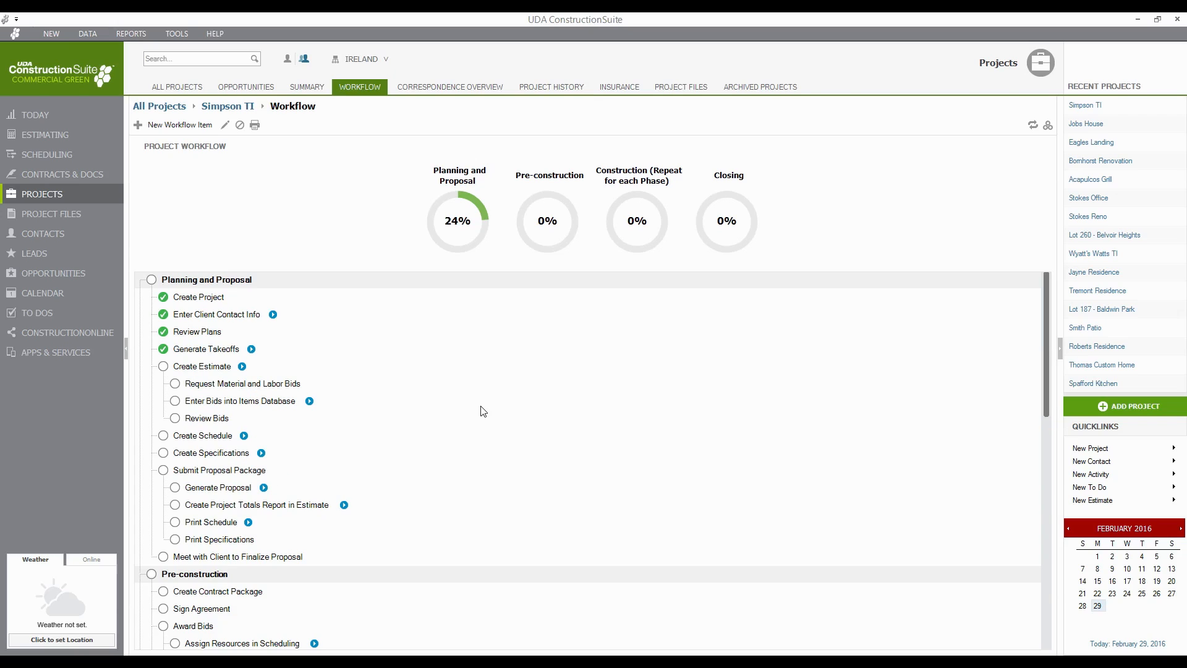
{"action": "left_click", "coordinate": [163, 366]}
{"action": "left_click", "coordinate": [163, 366]}
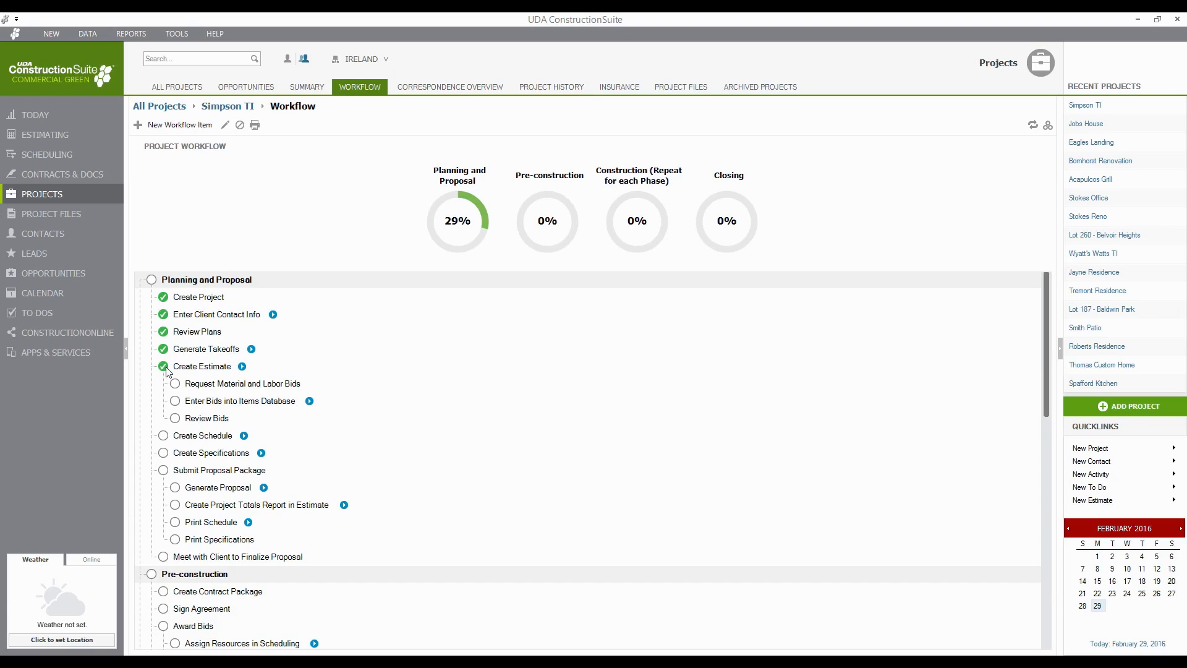
{"action": "left_click", "coordinate": [242, 367]}
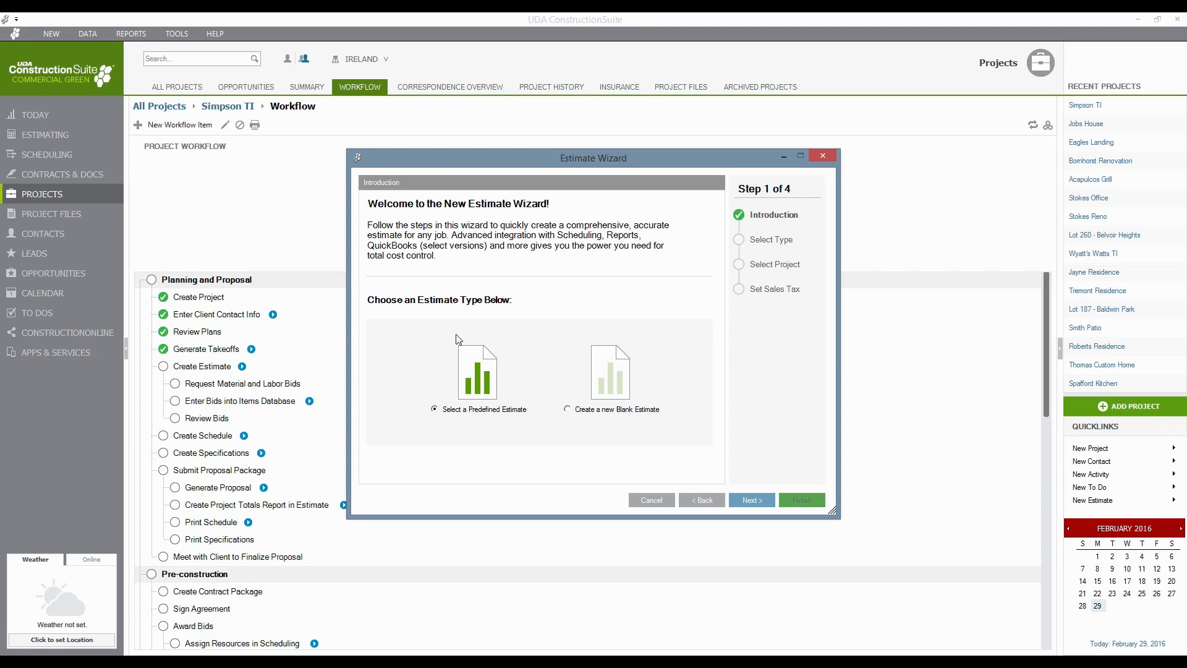
{"action": "left_click", "coordinate": [757, 502]}
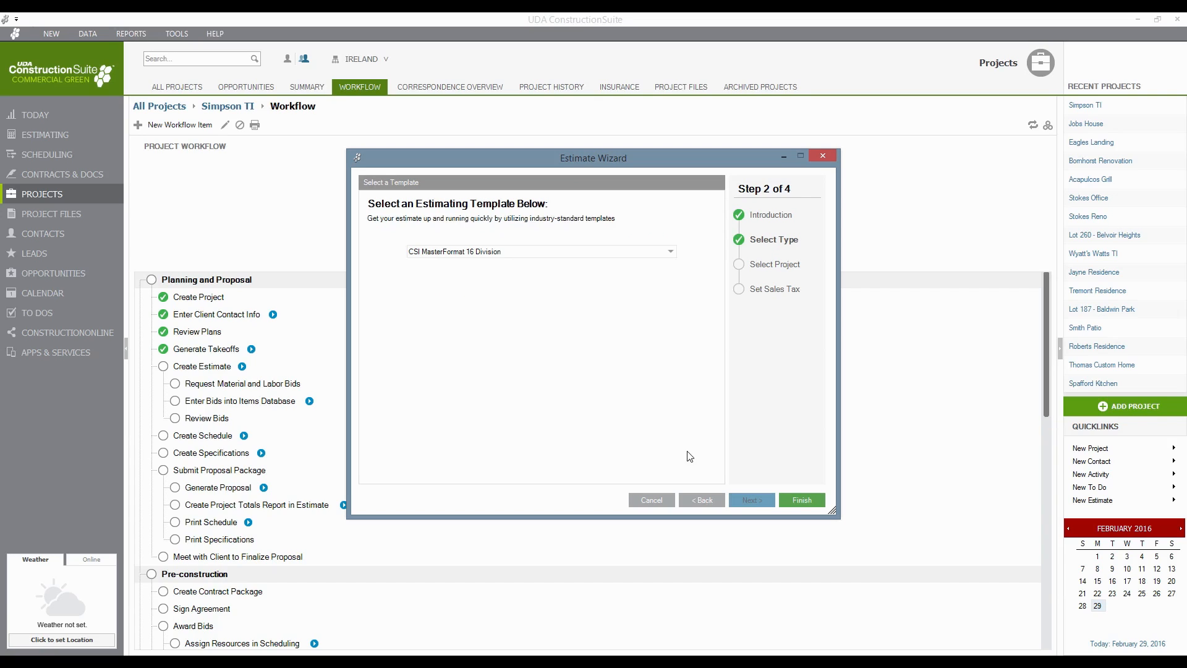
- Create the estimate from the Residential Sample template, giving Project Totals of $365,852.50
{"action": "left_click", "coordinate": [568, 250]}
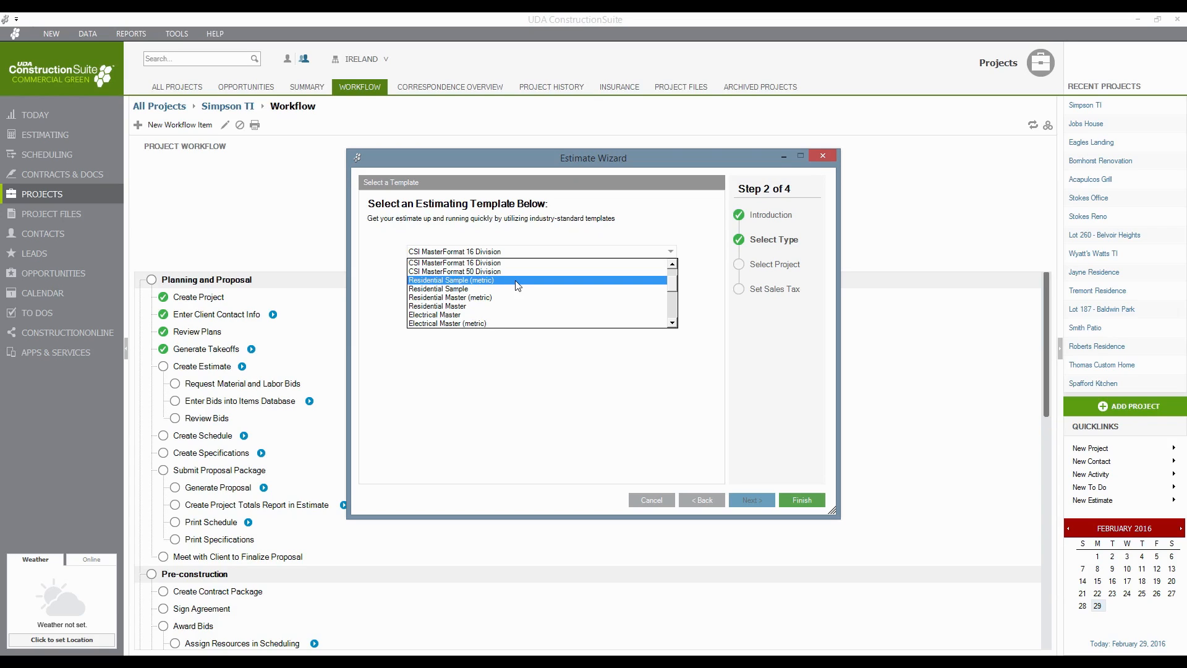
{"action": "left_click", "coordinate": [483, 289]}
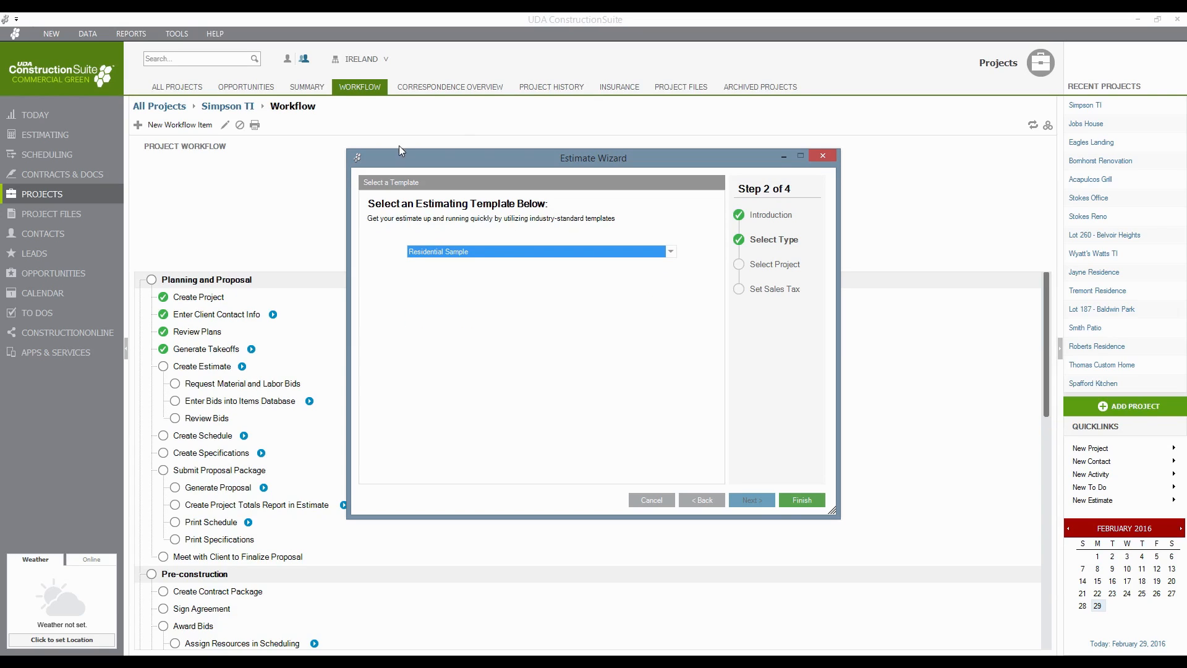
{"action": "left_click", "coordinate": [803, 504]}
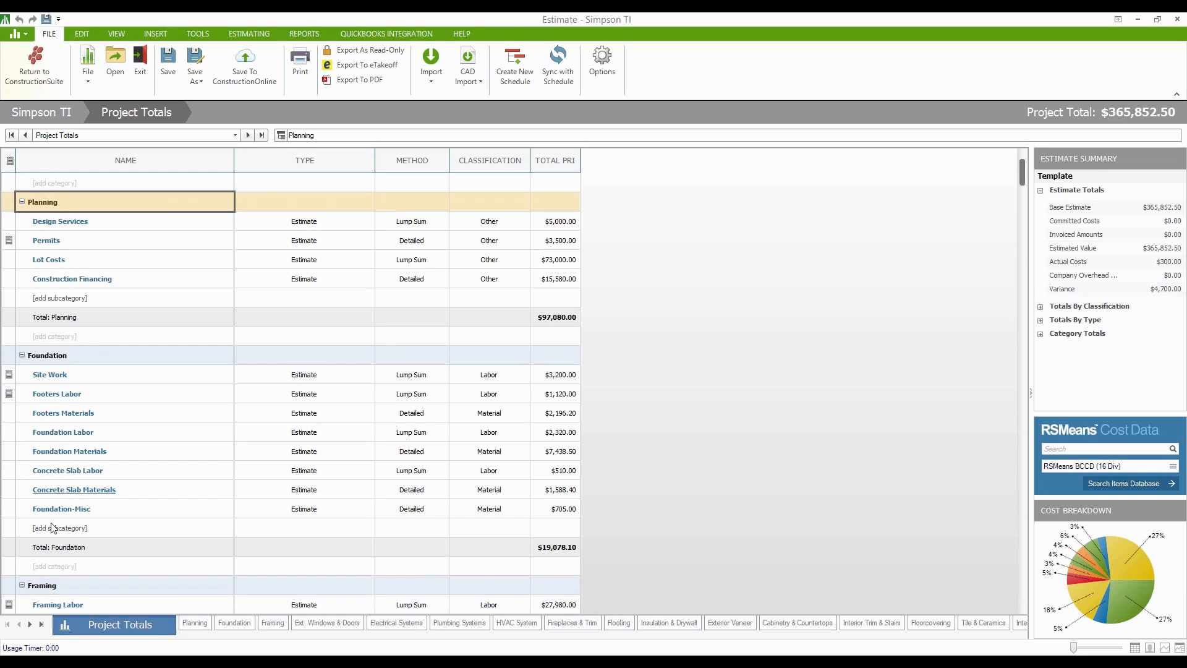
- Review the Project Totals grid, then open the Foundation category's item sheet
{"action": "scroll", "coordinate": [83, 530], "scroll_direction": "down", "scroll_amount": 3}
{"action": "scroll", "coordinate": [98, 451], "scroll_direction": "down", "scroll_amount": 4}
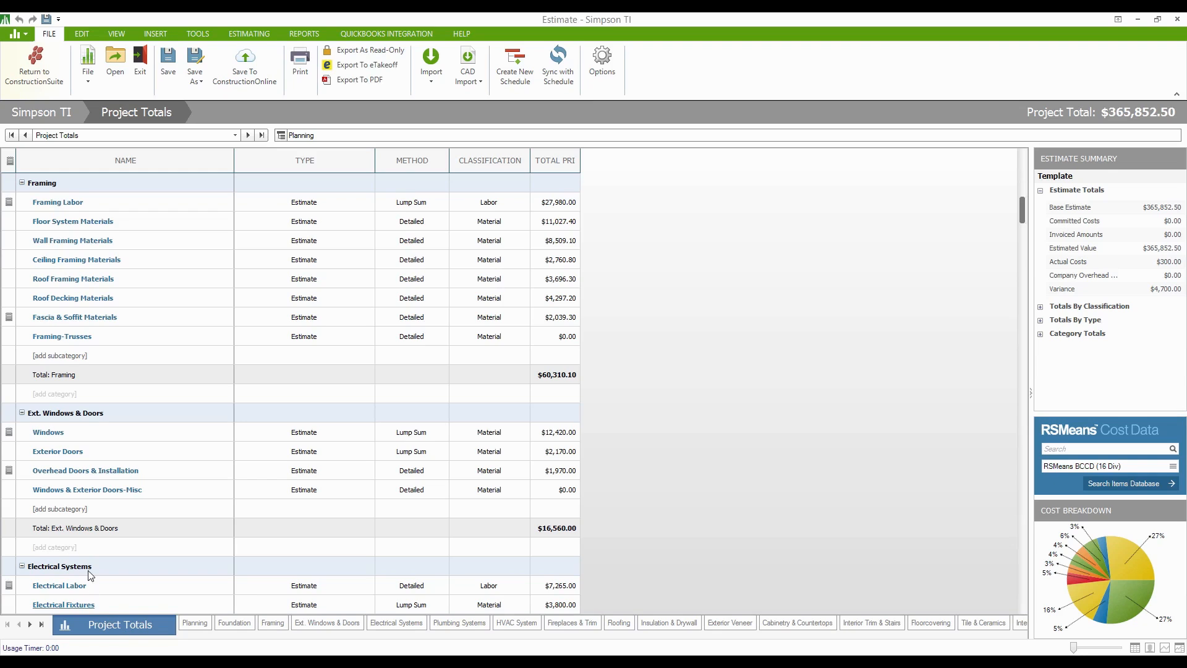
{"action": "scroll", "coordinate": [116, 376], "scroll_direction": "up", "scroll_amount": 5}
{"action": "scroll", "coordinate": [116, 376], "scroll_direction": "up", "scroll_amount": 2}
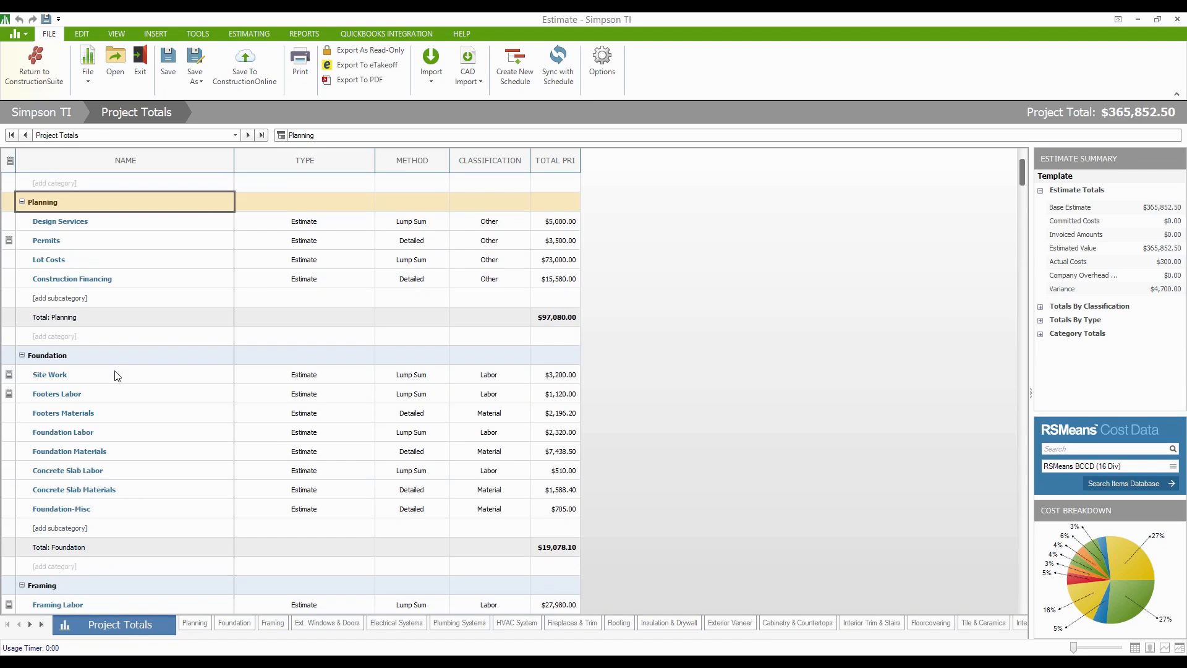
{"action": "left_click", "coordinate": [54, 363]}
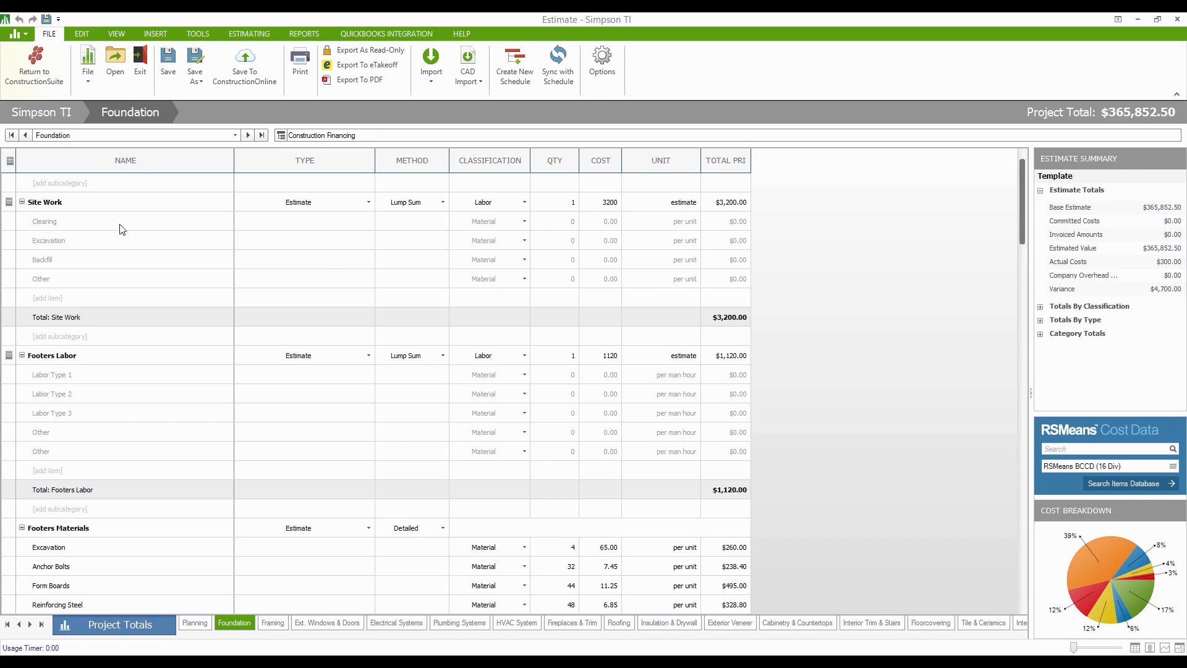
- Collapse the Site Work group and keep its method as Lump Sum after trying Detailed
{"action": "left_click", "coordinate": [23, 201]}
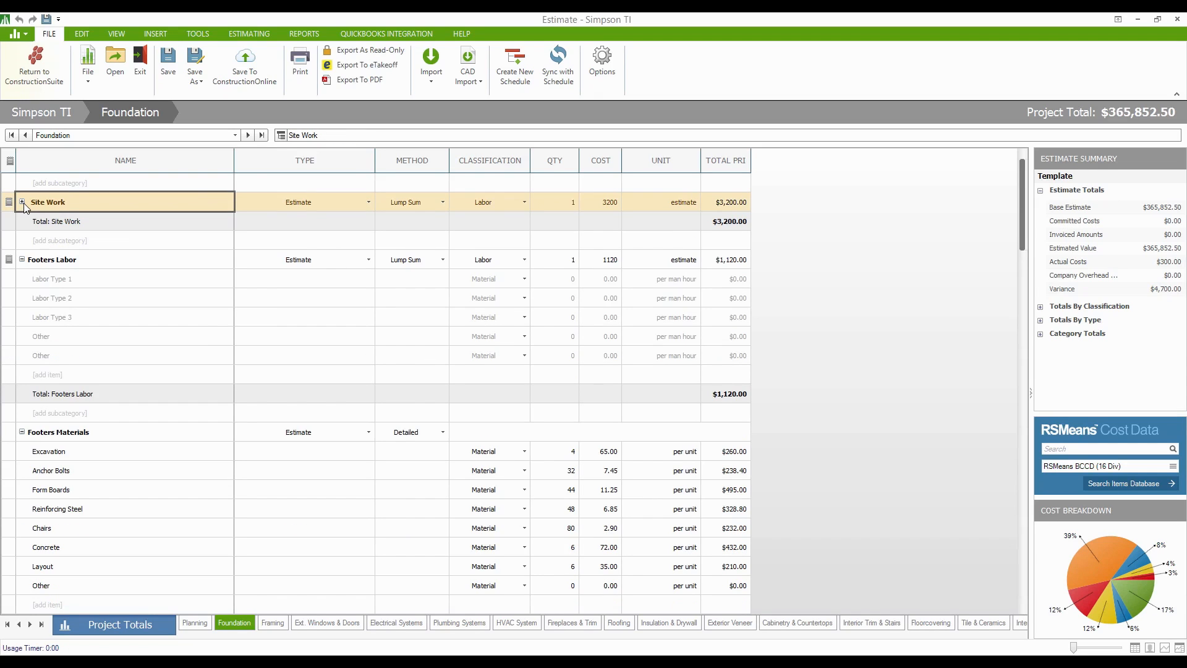
{"action": "left_click", "coordinate": [447, 204]}
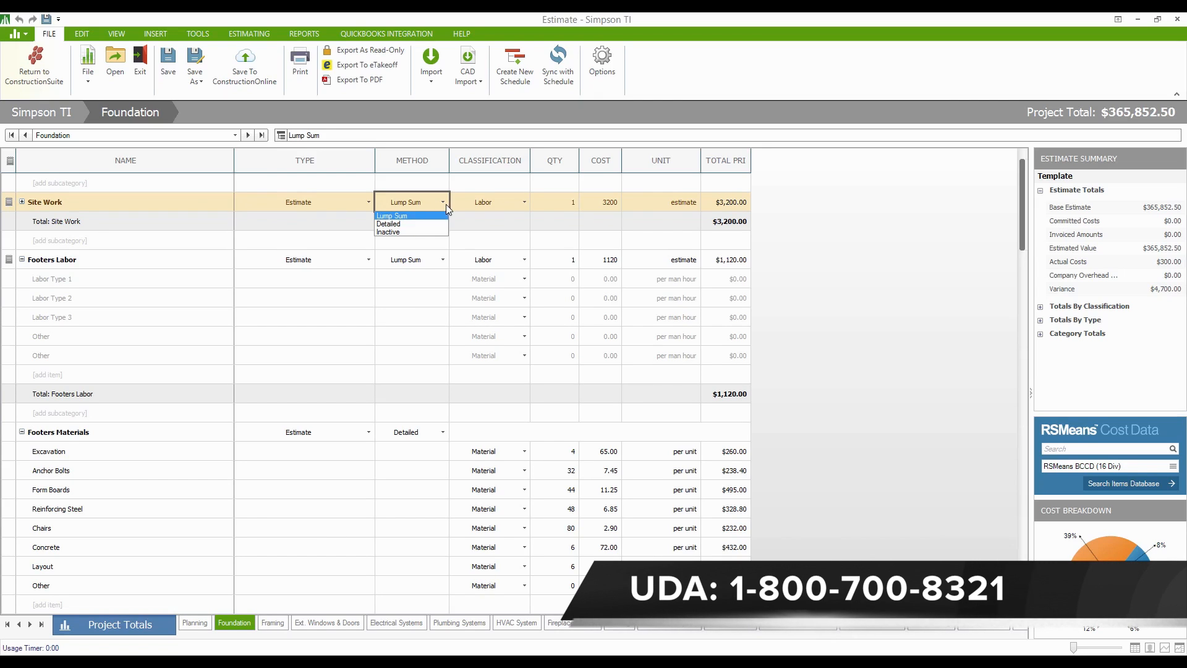
{"action": "left_click", "coordinate": [413, 228]}
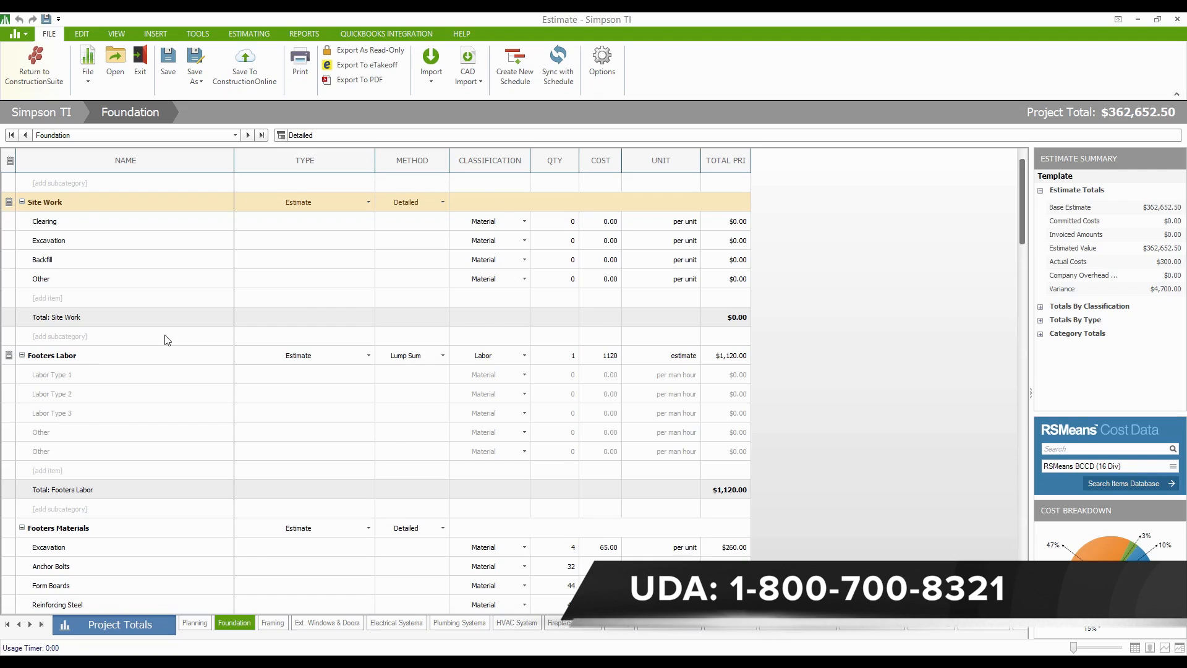
{"action": "left_click", "coordinate": [426, 206]}
{"action": "left_click", "coordinate": [420, 217]}
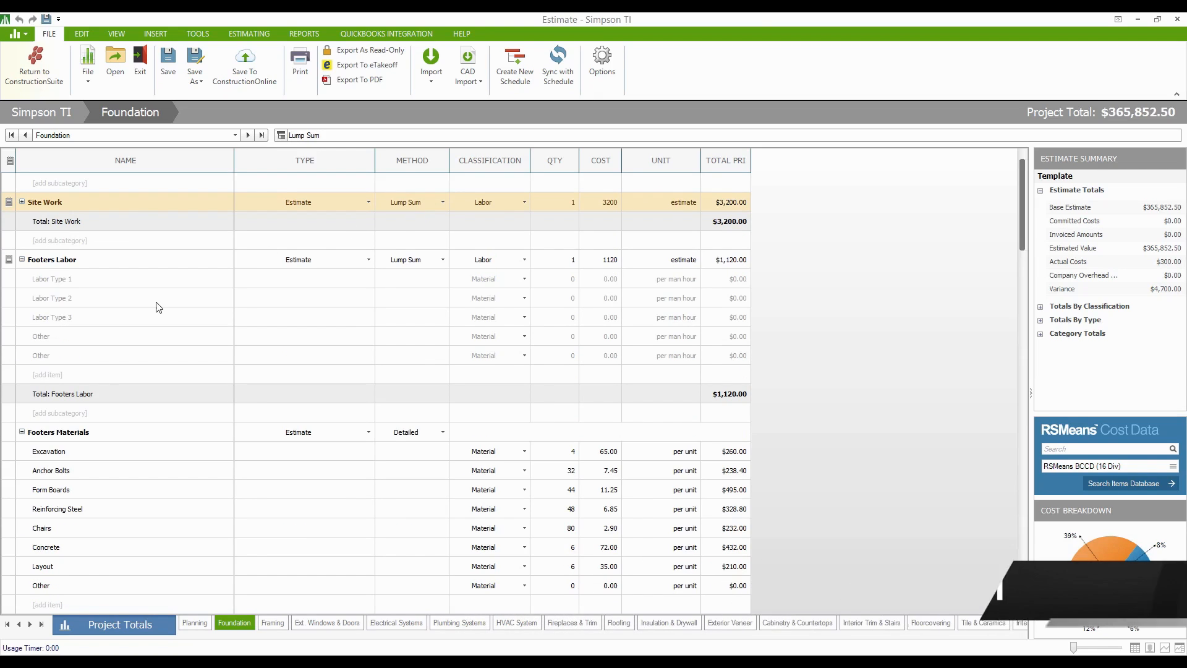
- Collapse the Footers Labor group and leave Site Work's classification as Labor
{"action": "left_click", "coordinate": [24, 262]}
{"action": "left_click", "coordinate": [23, 261]}
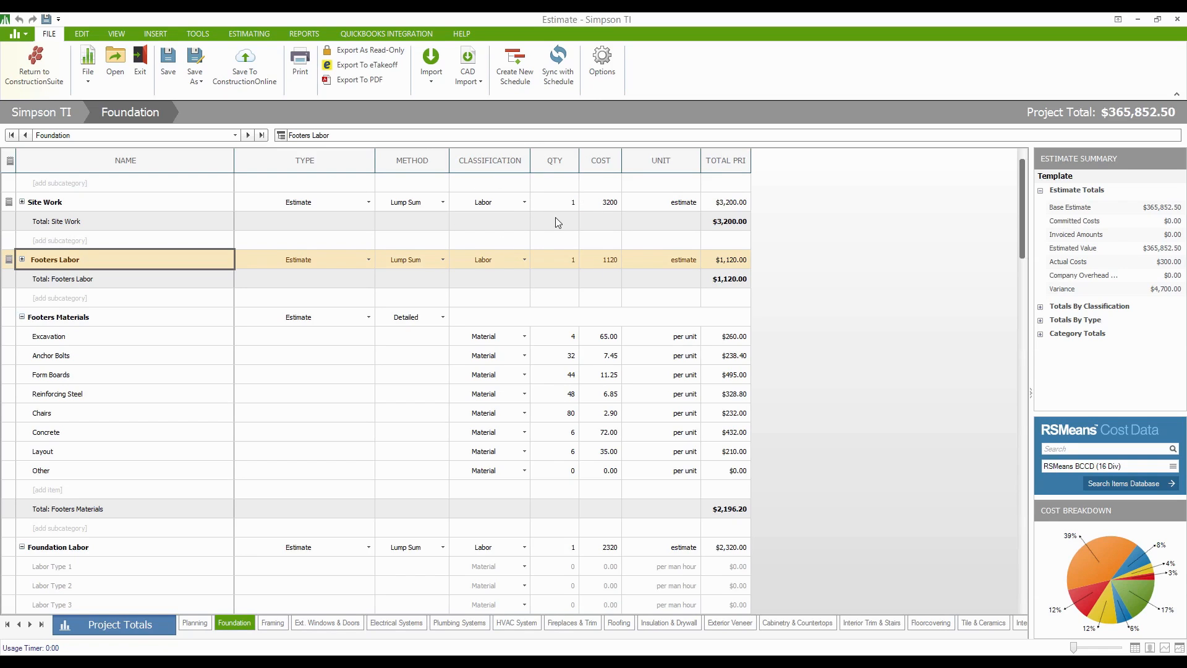
{"action": "left_click", "coordinate": [523, 203]}
{"action": "left_click", "coordinate": [521, 204]}
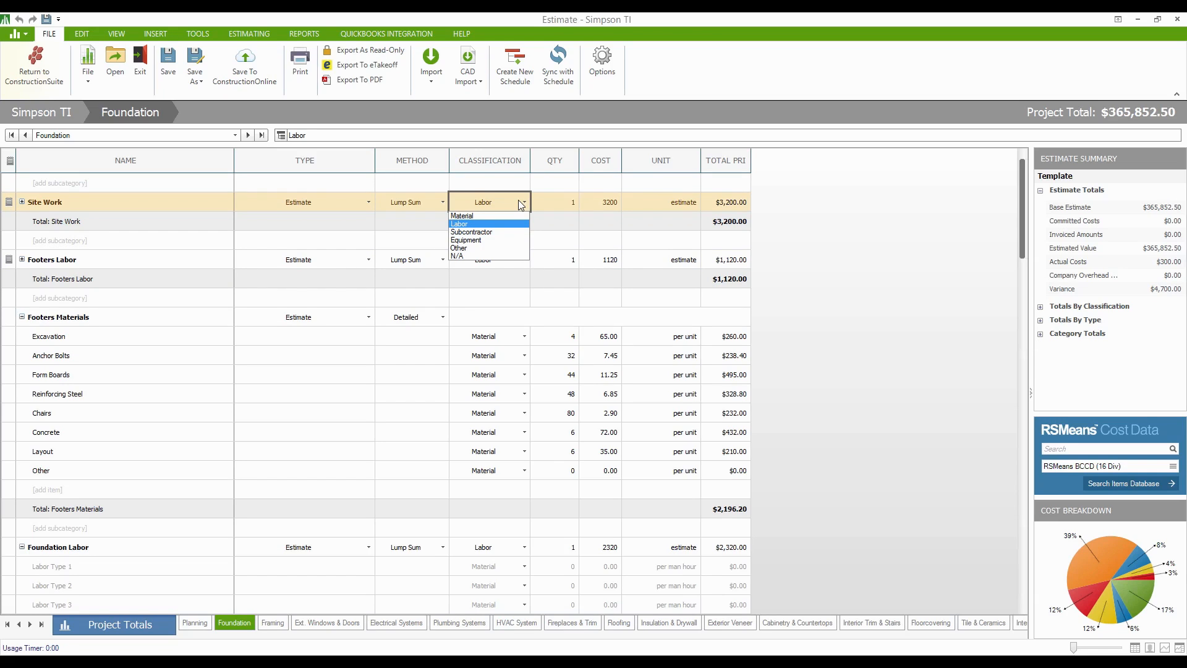
{"action": "left_click", "coordinate": [863, 329]}
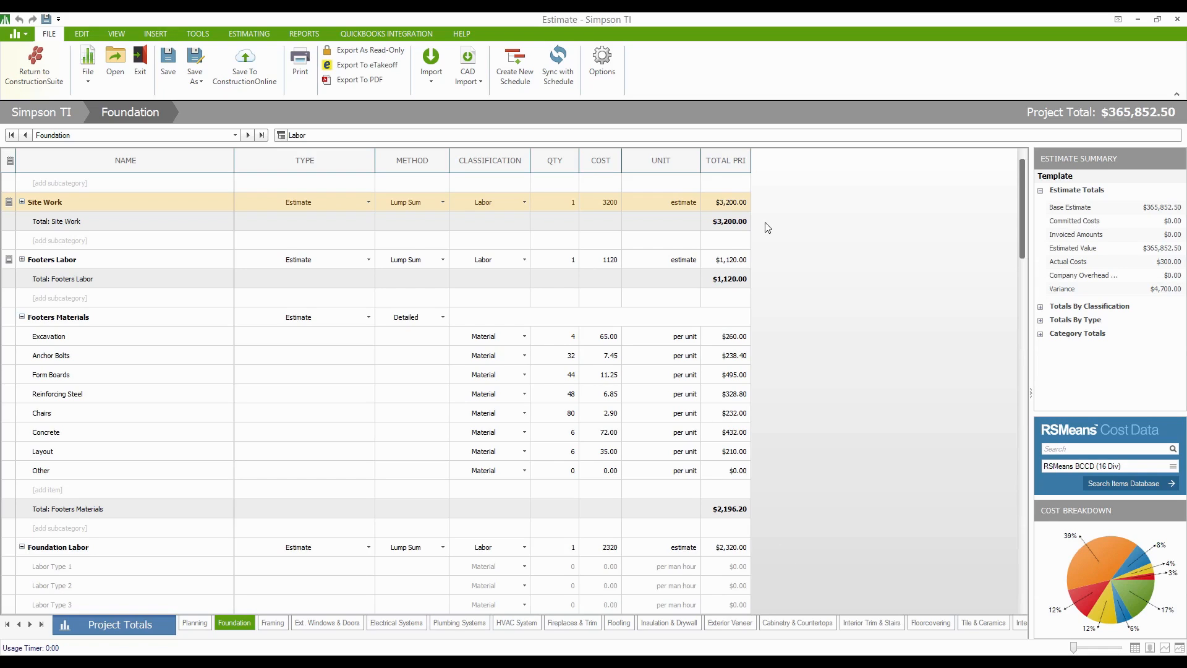
- Widen the TOTAL PRICE column and expand then collapse the Estimate Summary sections
{"action": "left_click_drag", "start_coordinate": [751, 161], "coordinate": [779, 161]}
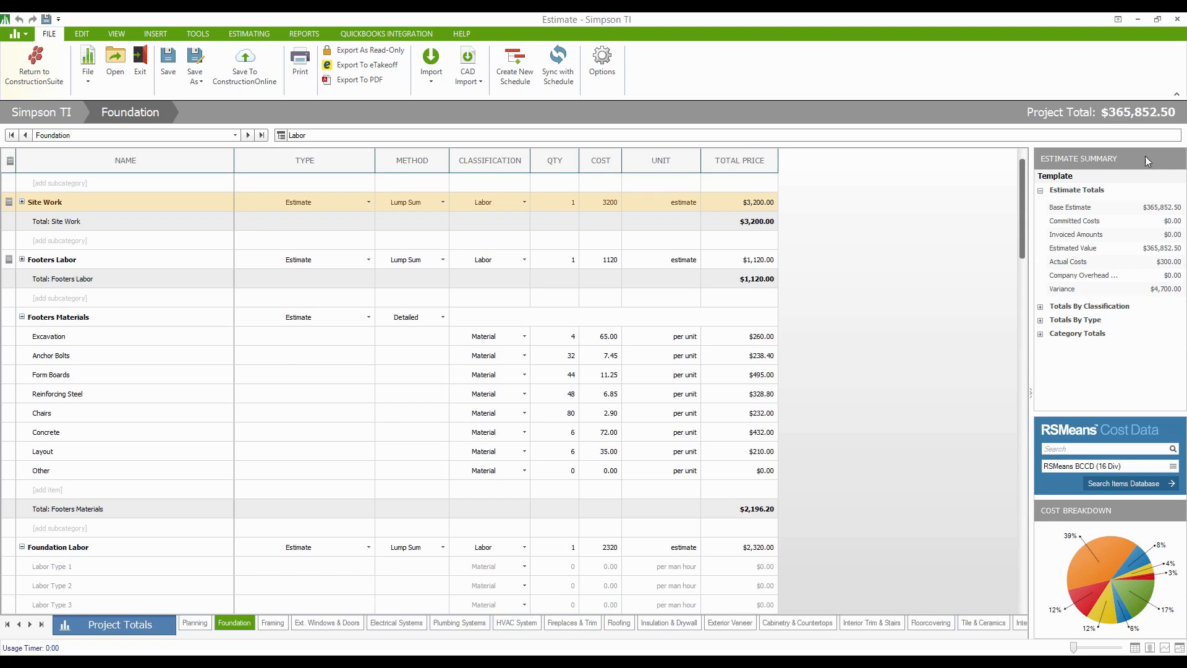
{"action": "left_click", "coordinate": [1041, 307]}
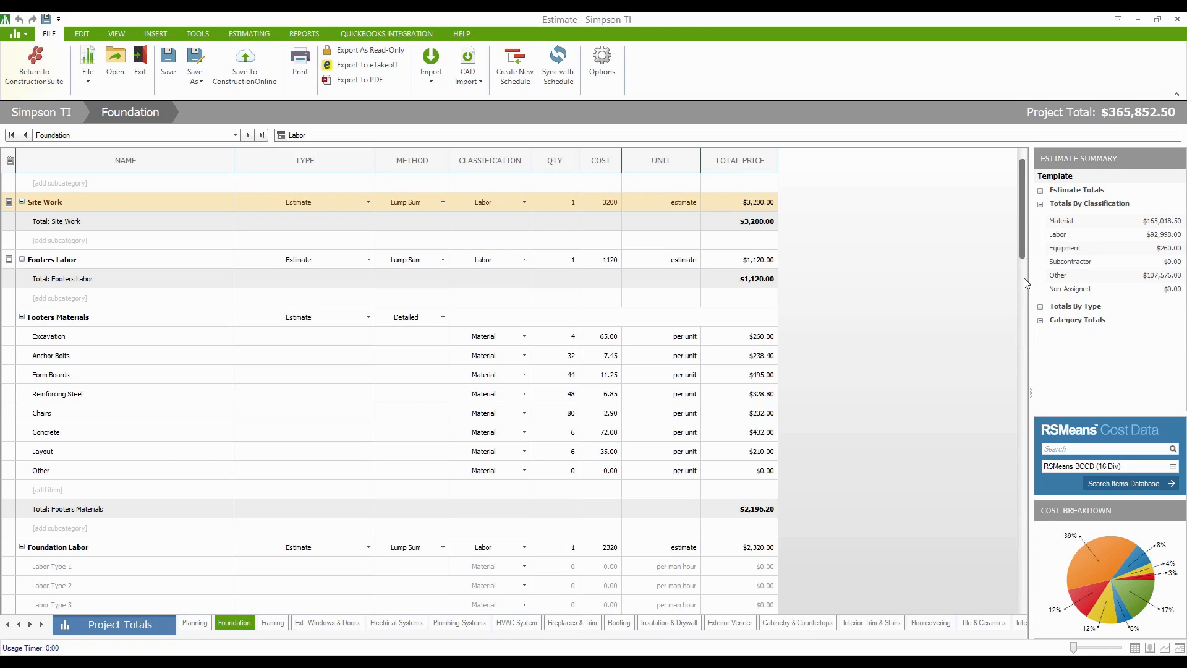
{"action": "left_click", "coordinate": [1040, 191]}
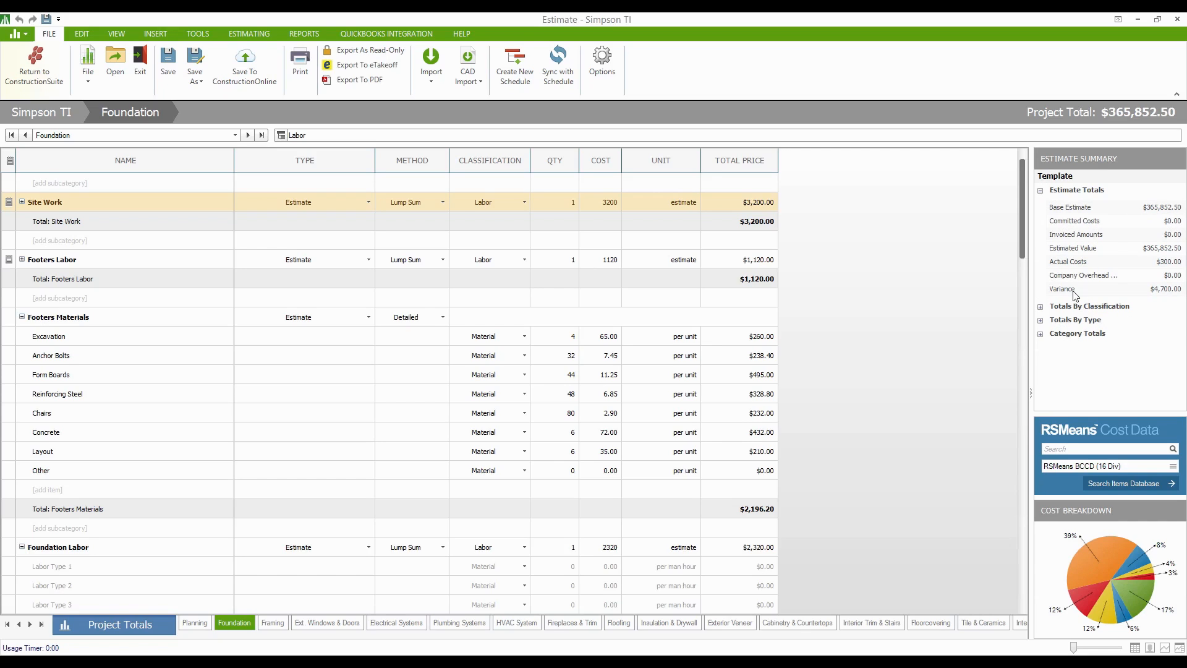
{"action": "left_click", "coordinate": [1040, 334]}
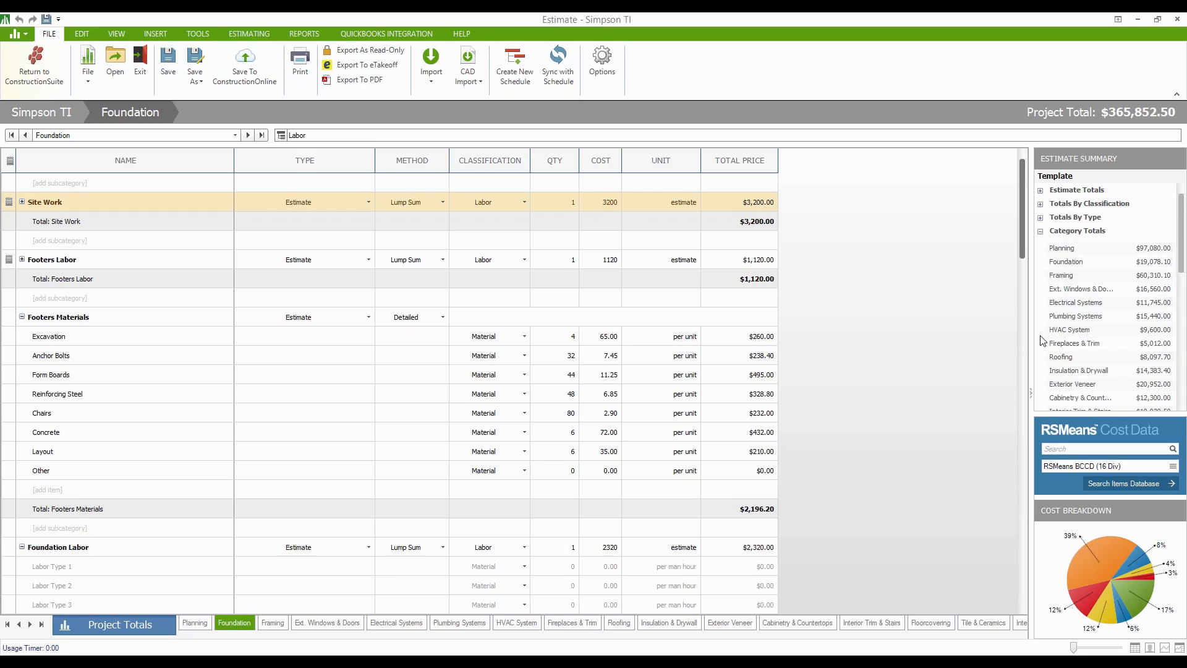
{"action": "left_click", "coordinate": [1041, 232]}
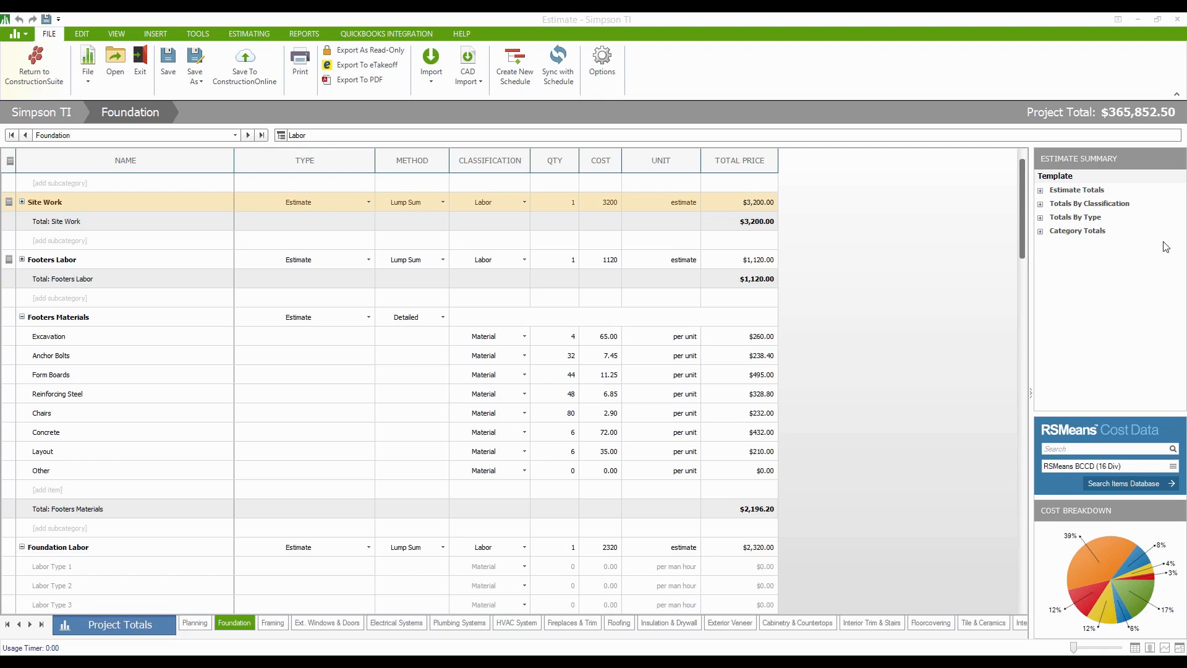
- Refocus the Foundation sheet and place the cursor in the RSMeans cost data search box
{"action": "left_click", "coordinate": [873, 384]}
{"action": "scroll", "coordinate": [867, 389], "scroll_direction": "down", "scroll_amount": 6}
{"action": "scroll", "coordinate": [866, 391], "scroll_direction": "up", "scroll_amount": 6}
{"action": "left_click", "coordinate": [1087, 448]}
- Drop down the RSMeans Cost Data costbook list to see the available costbooks
{"action": "left_click", "coordinate": [1173, 466]}
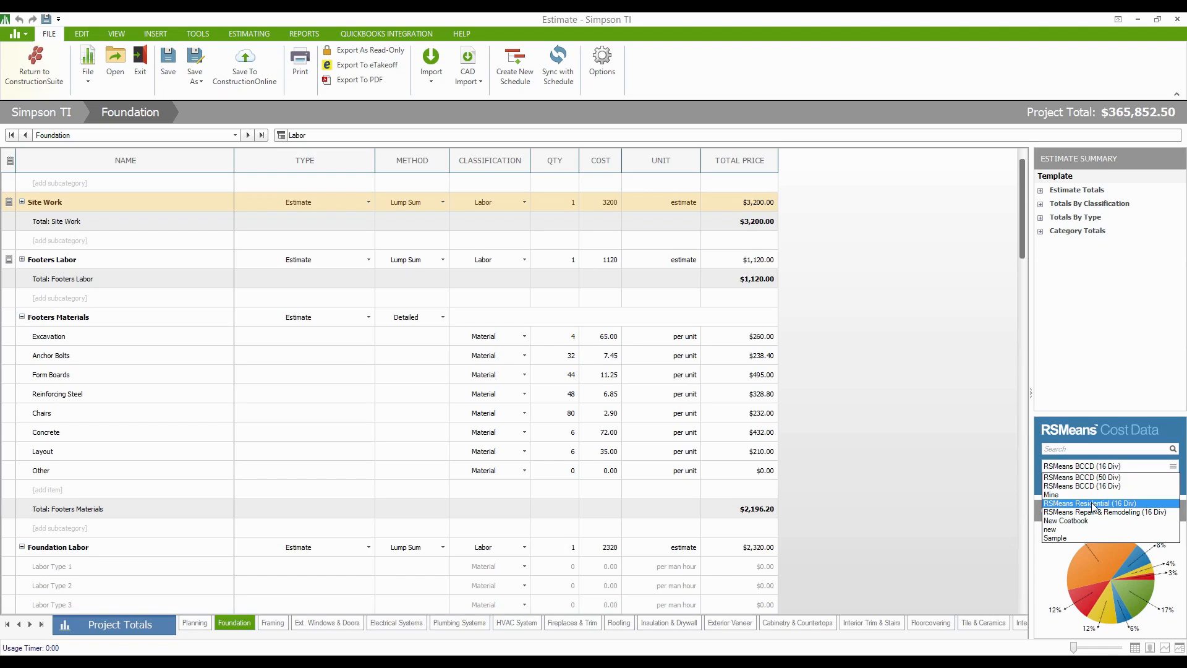
{"action": "mouse_move", "coordinate": [509, 661]}
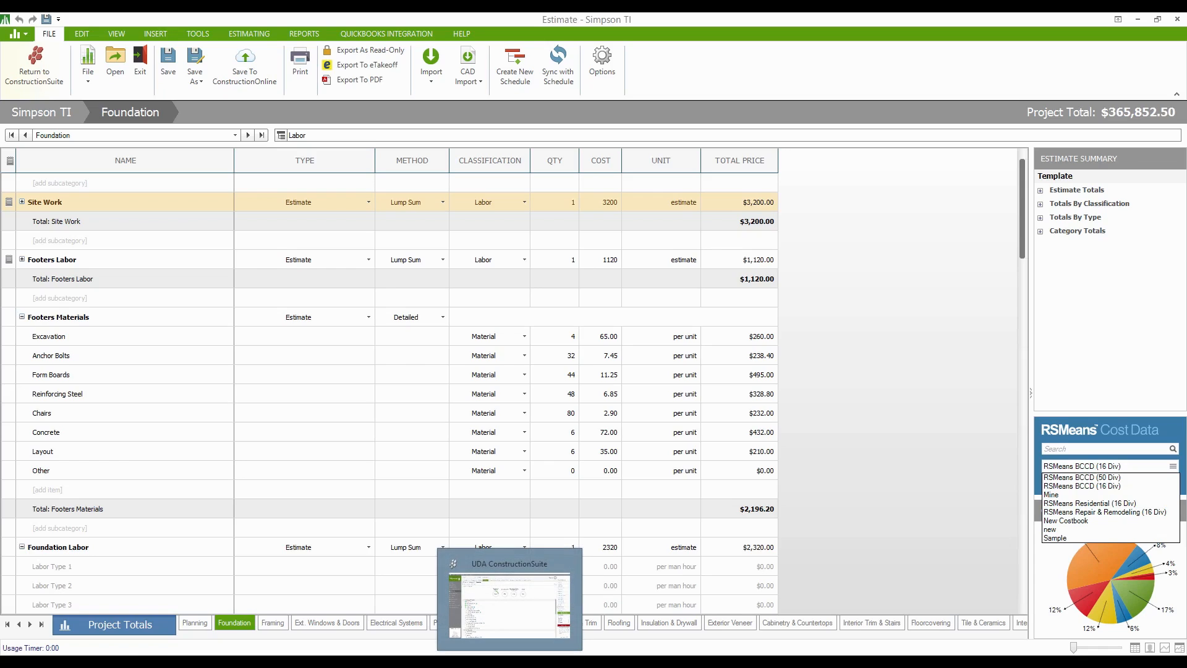
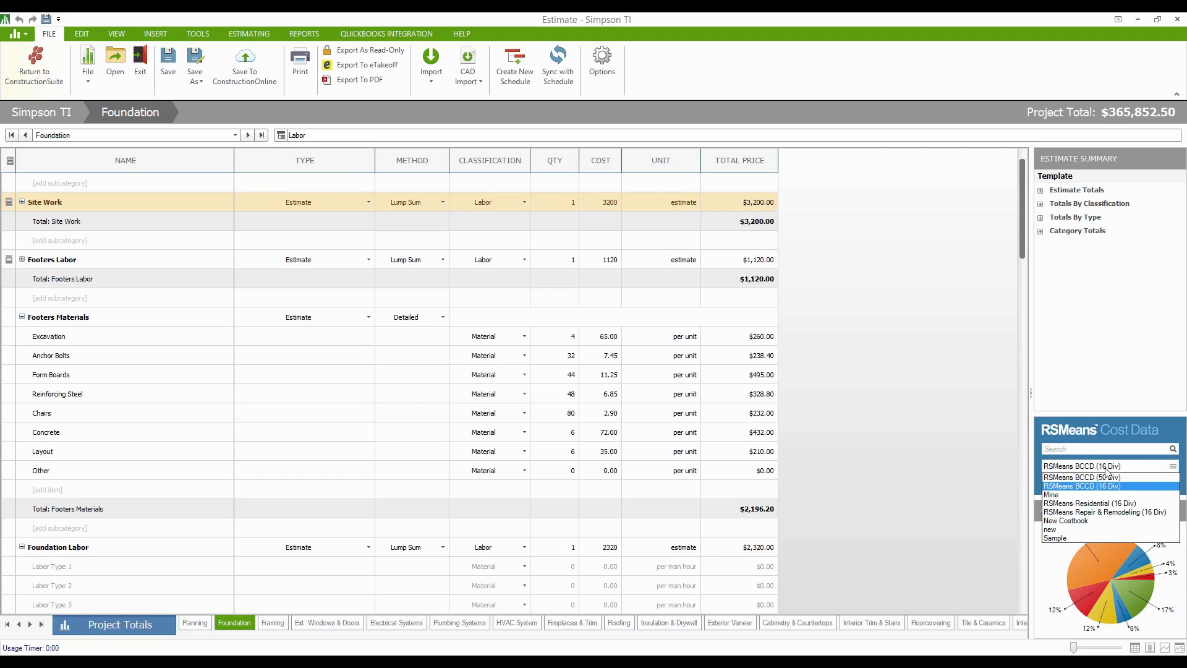
- Dismiss the costbook list and select the Excavation line in the Foundation grid
{"action": "left_click", "coordinate": [146, 390]}
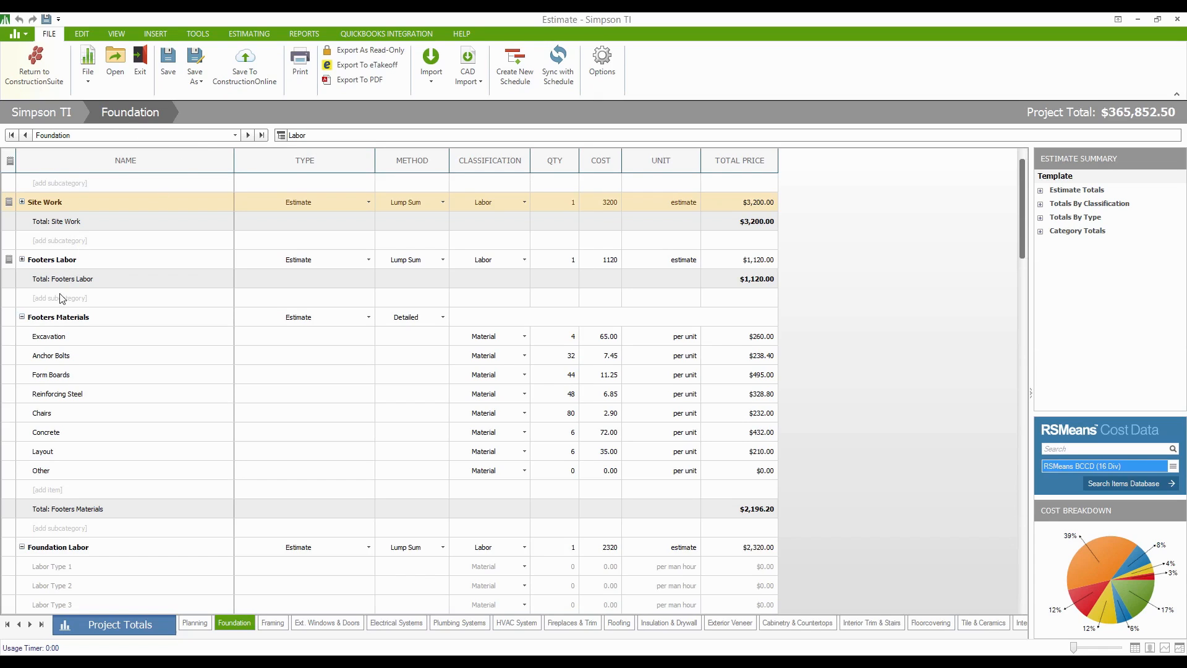
{"action": "left_click", "coordinate": [57, 339]}
{"action": "left_click", "coordinate": [90, 374]}
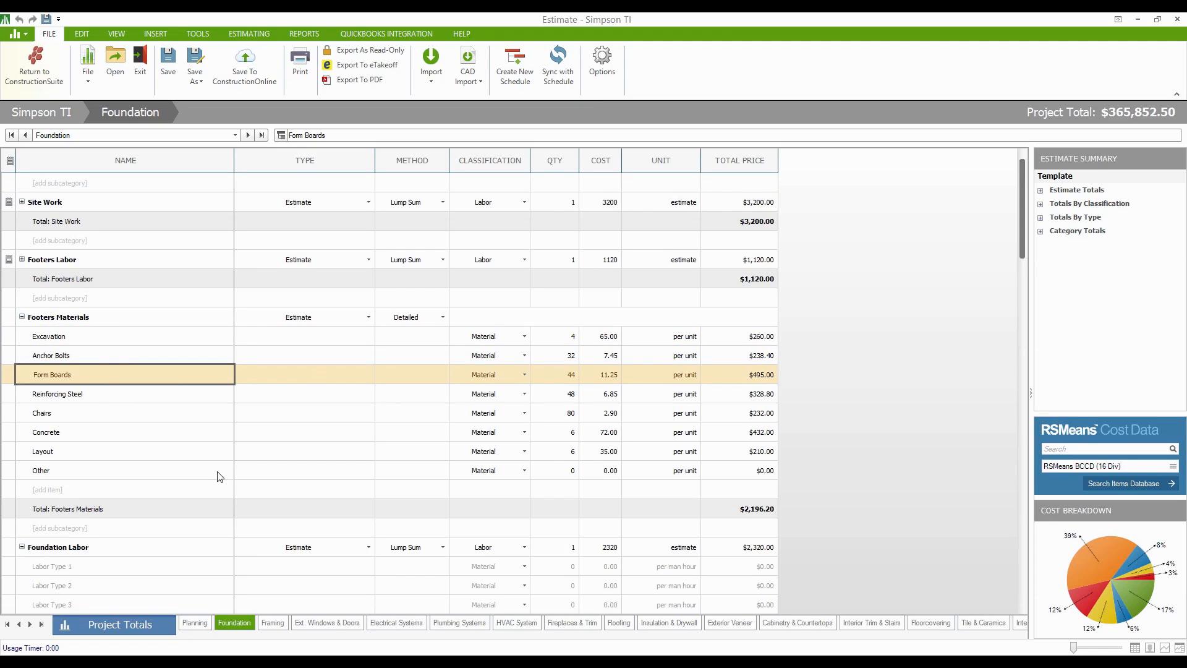
{"action": "left_click", "coordinate": [368, 318]}
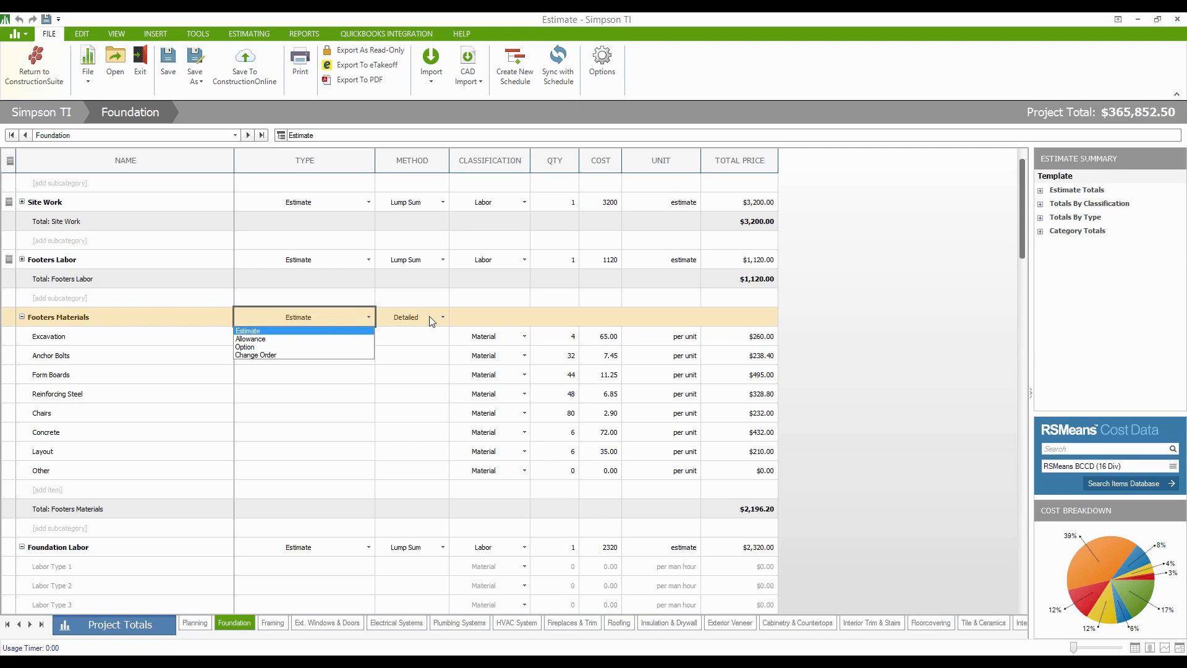
{"action": "left_click", "coordinate": [963, 420]}
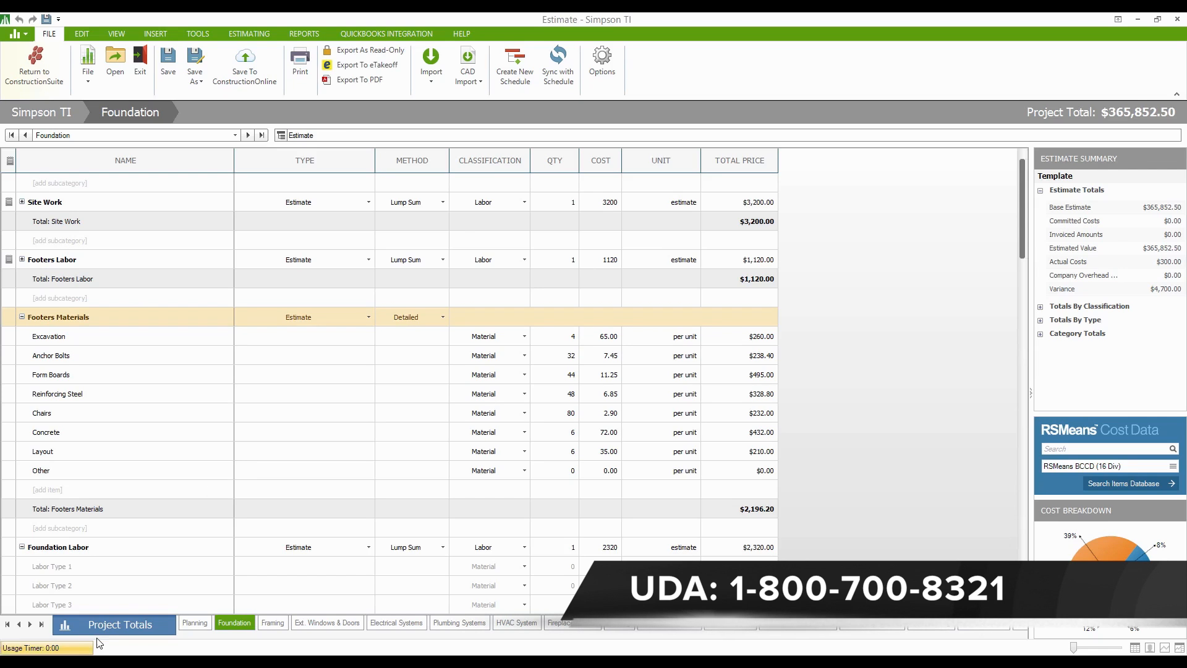
- Switch to Project Totals and scroll down to select the Company Overhead & Margin section
{"action": "left_click", "coordinate": [115, 624]}
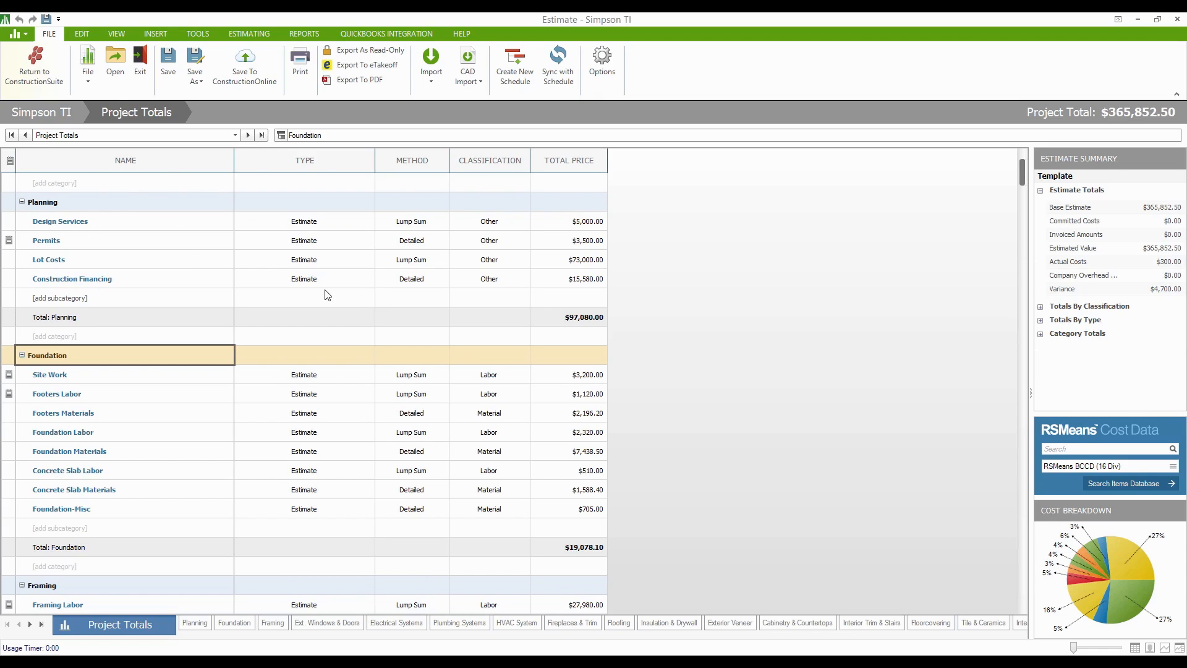
{"action": "scroll", "coordinate": [328, 297], "scroll_direction": "down", "scroll_amount": 6}
{"action": "scroll", "coordinate": [373, 321], "scroll_direction": "down", "scroll_amount": 20}
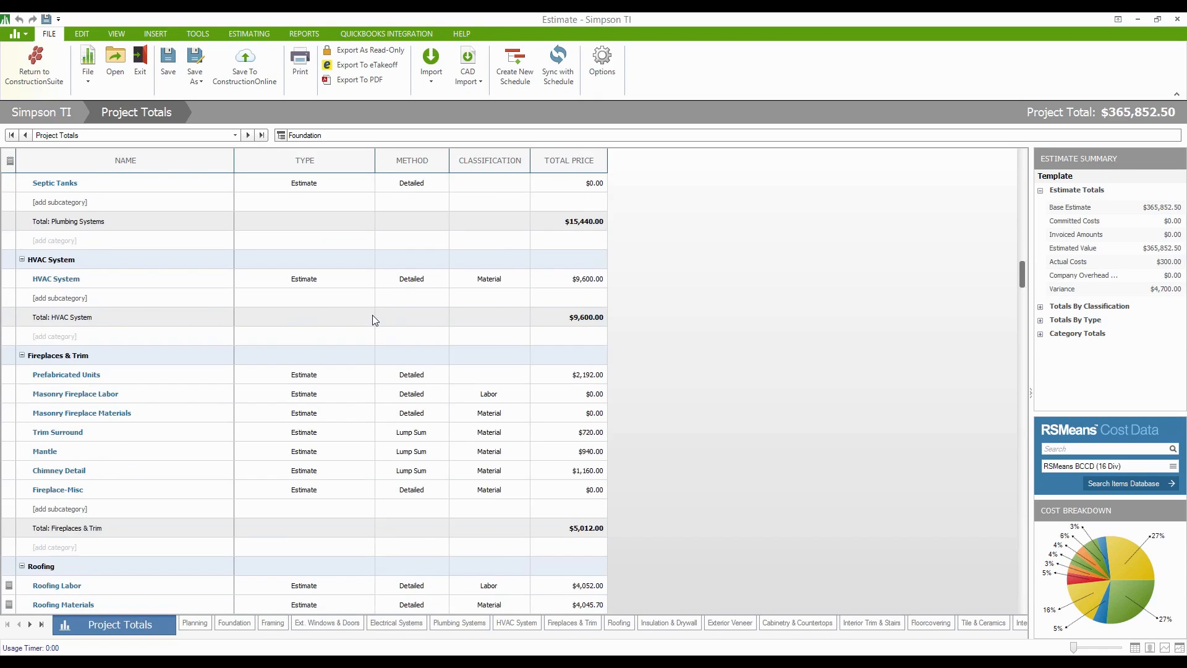
{"action": "scroll", "coordinate": [374, 314], "scroll_direction": "down", "scroll_amount": 12}
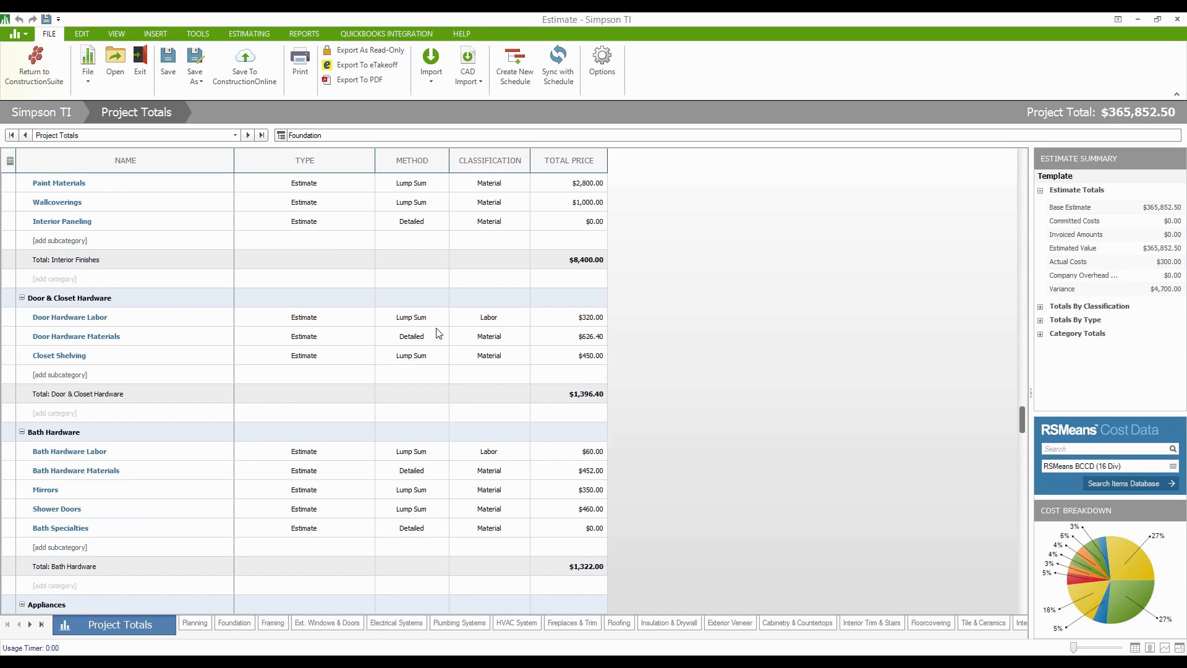
{"action": "left_click_drag", "start_coordinate": [1023, 417], "coordinate": [1022, 589]}
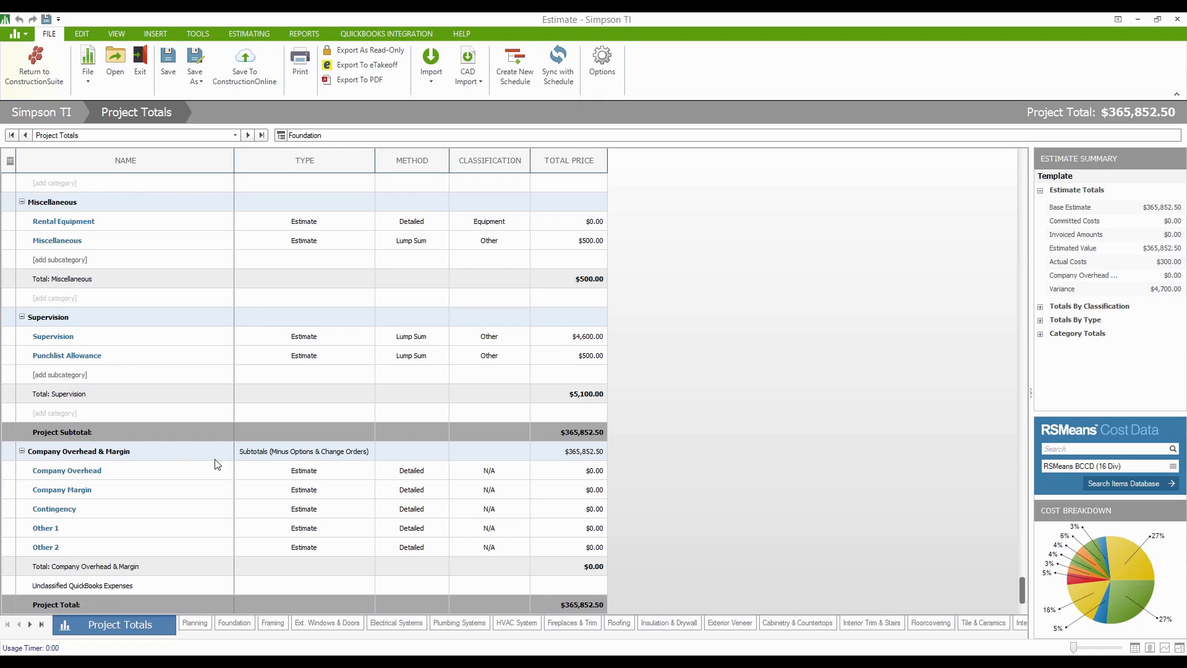
{"action": "left_click", "coordinate": [80, 452]}
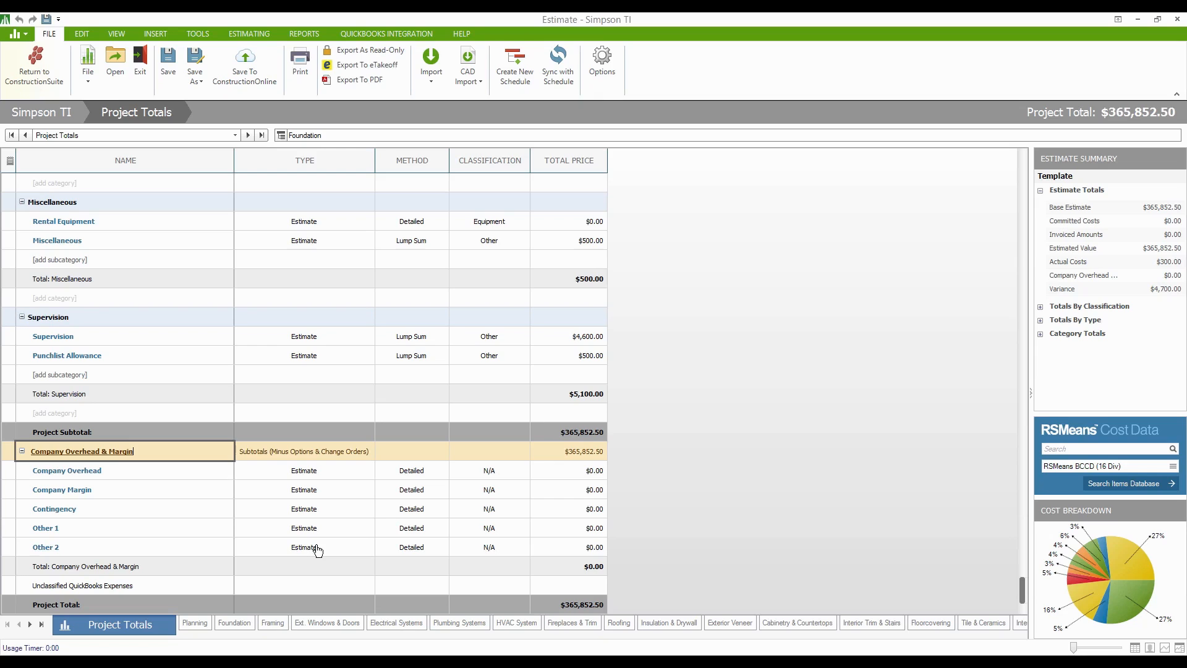
- Open the Company Overhead & Margin sheet from its Project Totals link
{"action": "left_click", "coordinate": [110, 520]}
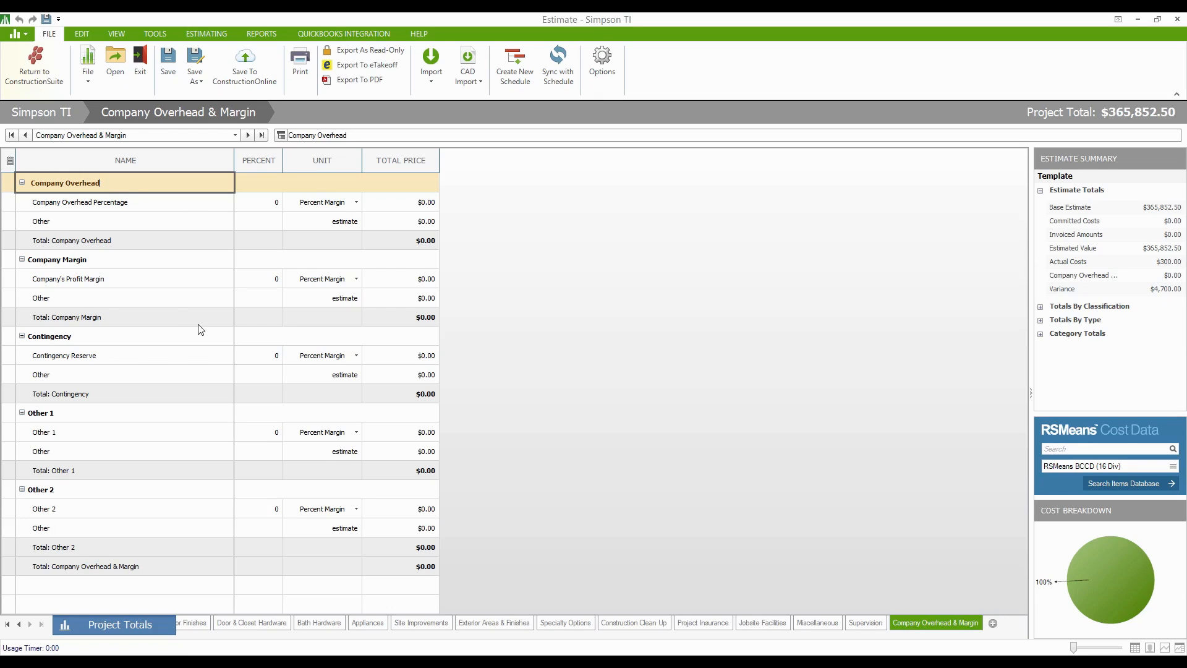
- Set company overhead to 20% Percent of Costs, raising the total to $439,023.00
{"action": "left_click", "coordinate": [356, 203]}
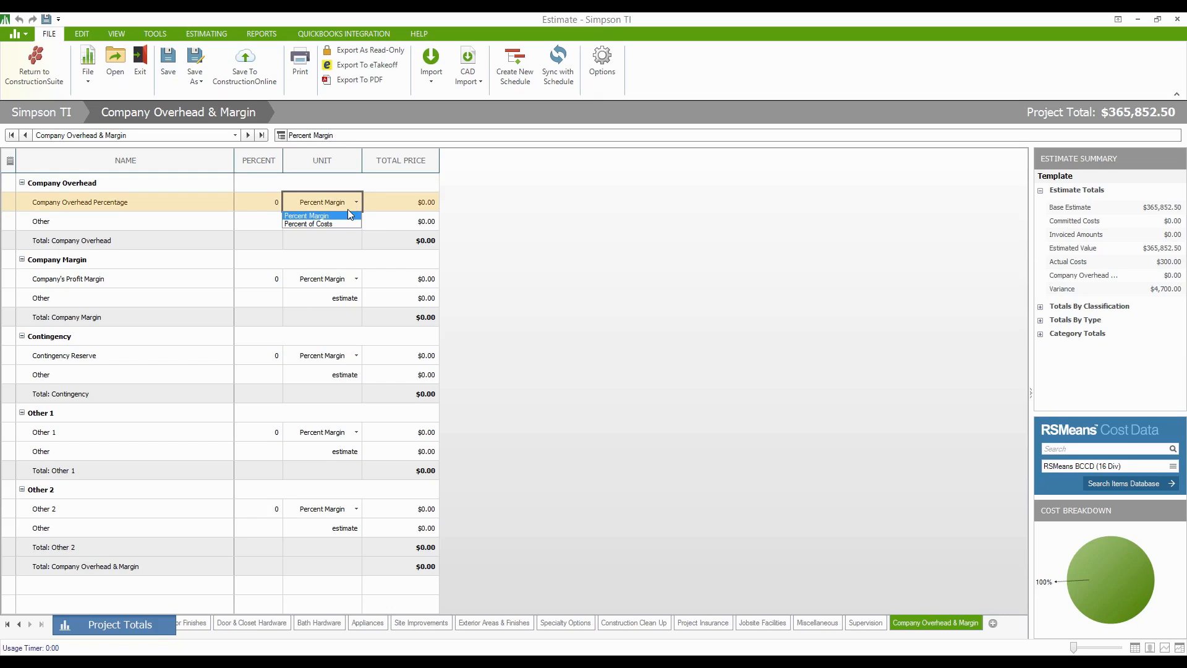
{"action": "left_click", "coordinate": [320, 224]}
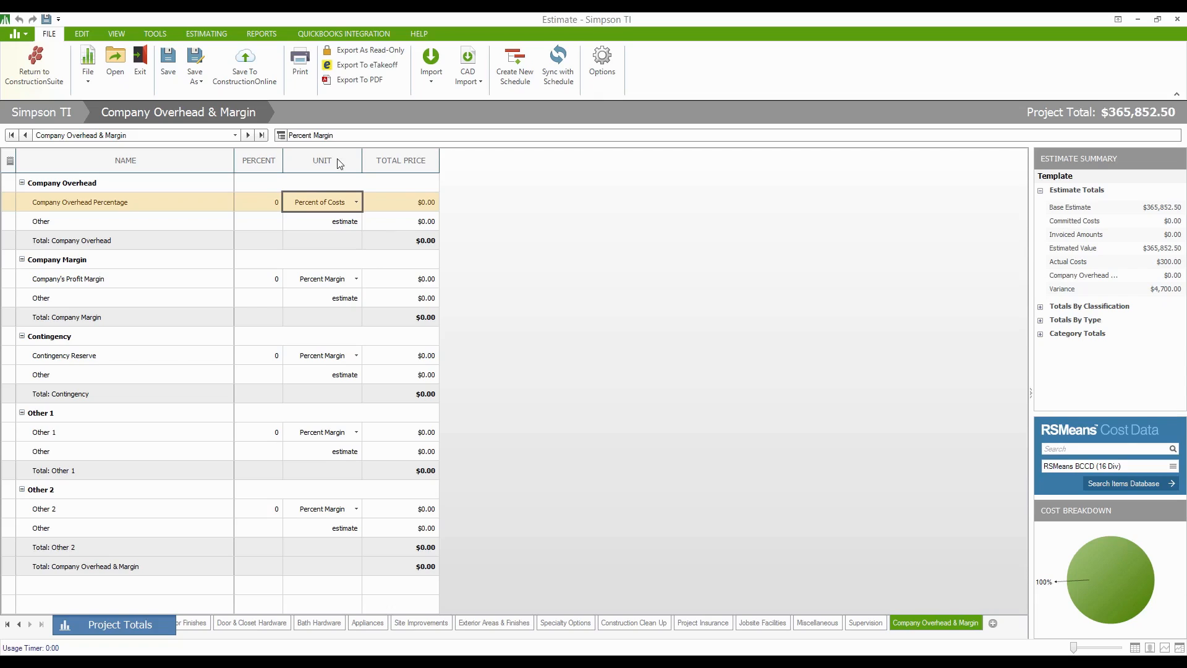
{"action": "left_click", "coordinate": [248, 207]}
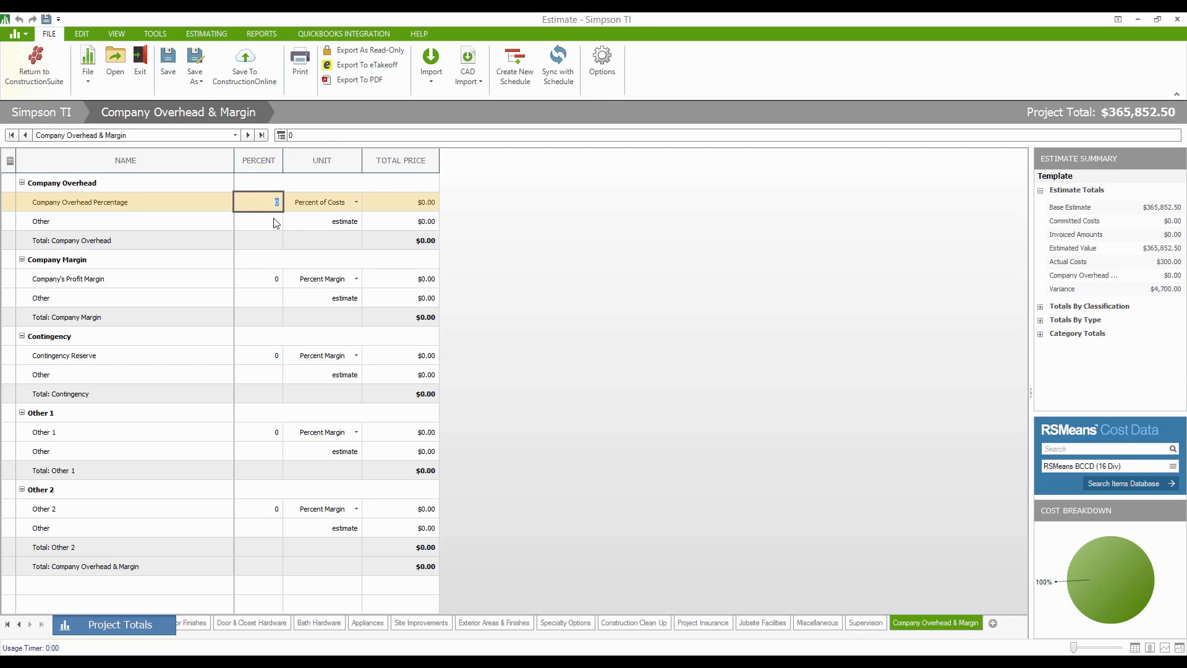
{"action": "type", "text": "20"}
{"action": "key", "text": "Return"}
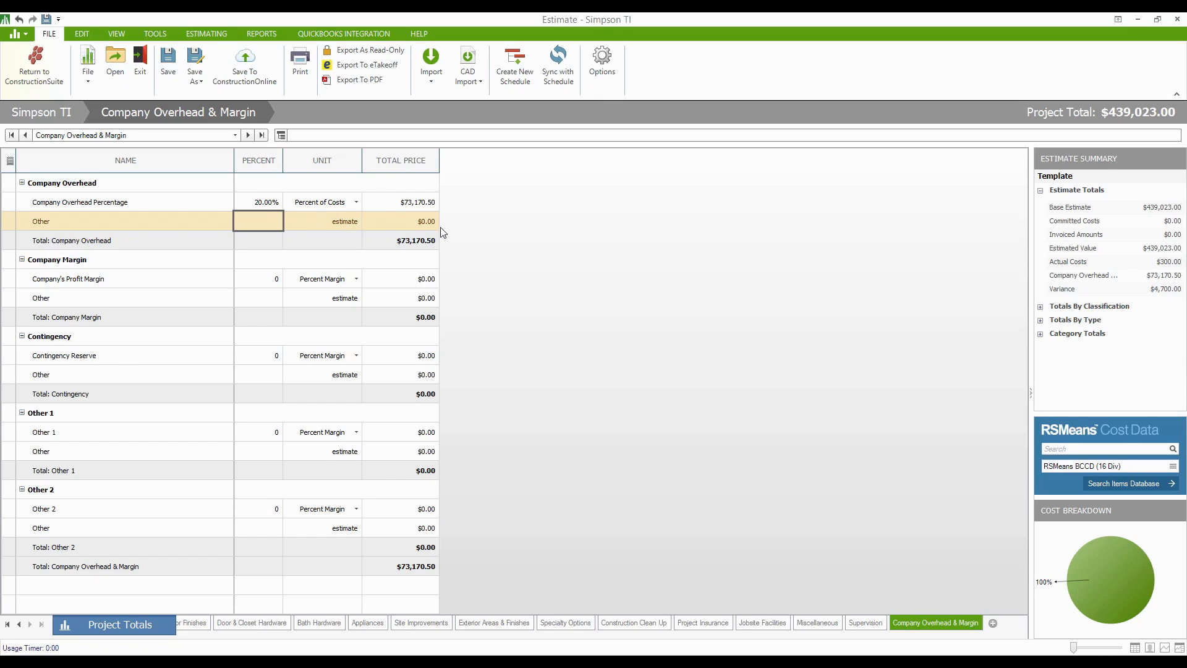
{"action": "left_click", "coordinate": [348, 204]}
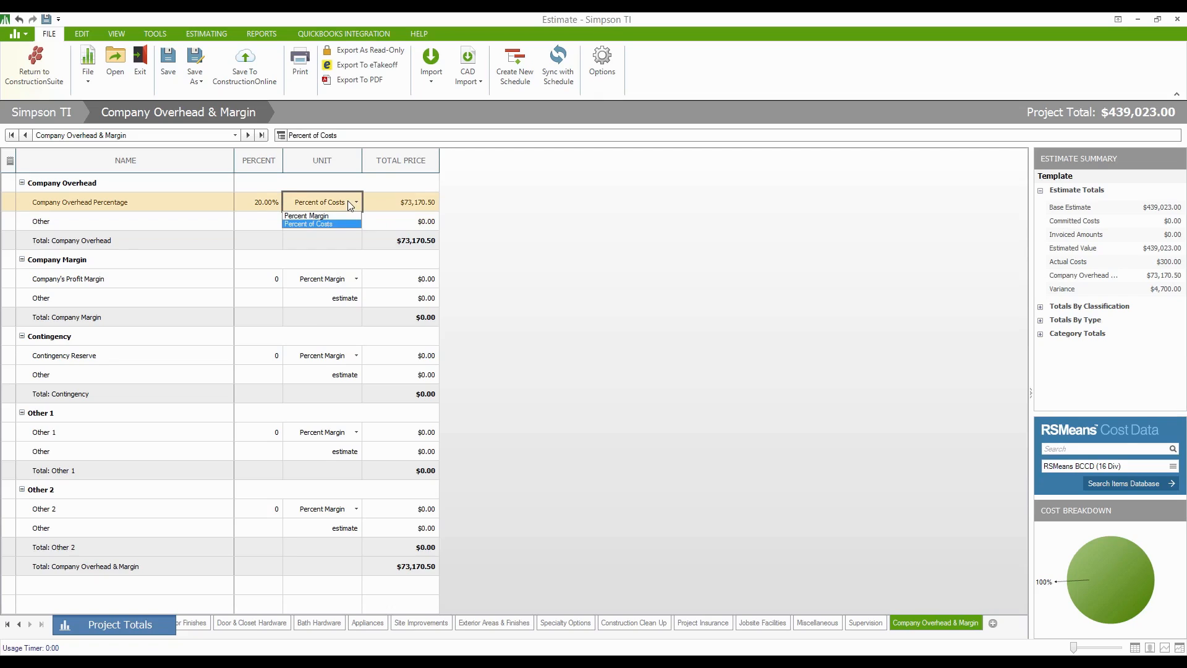
- Change the 20% overhead unit to Percent Margin, making overhead $91,463.13
{"action": "left_click", "coordinate": [309, 216]}
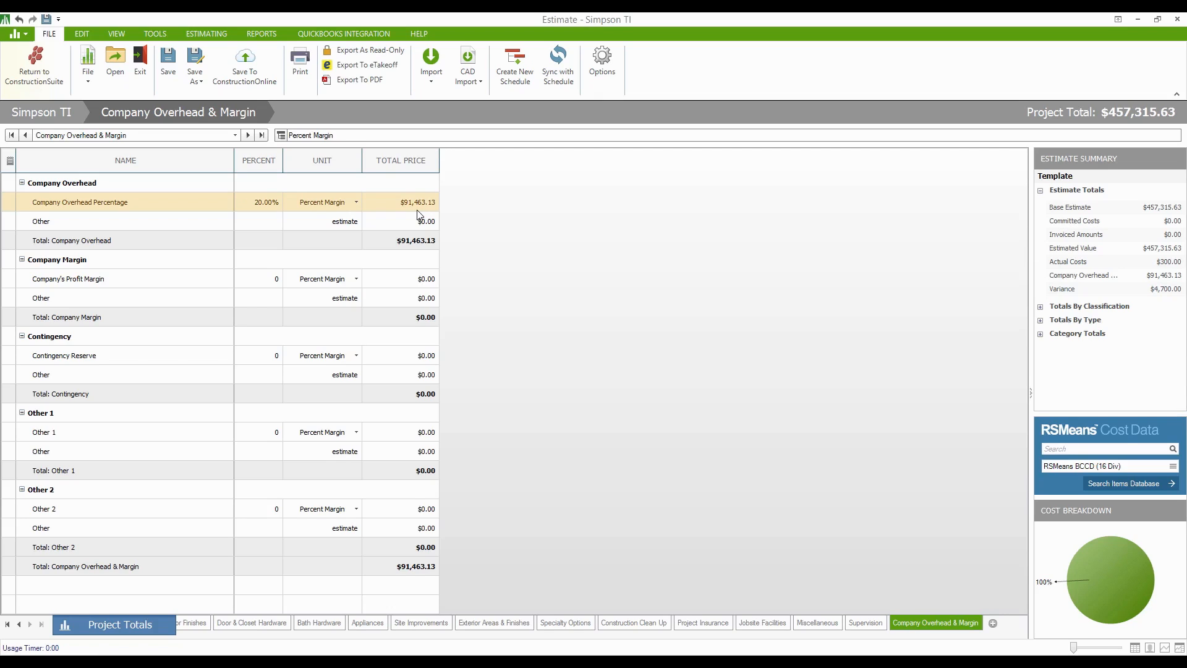
- Enter 10% overhead, 8% profit margin and 2% contingency reserve
{"action": "left_click", "coordinate": [258, 202]}
{"action": "type", "text": "10"}
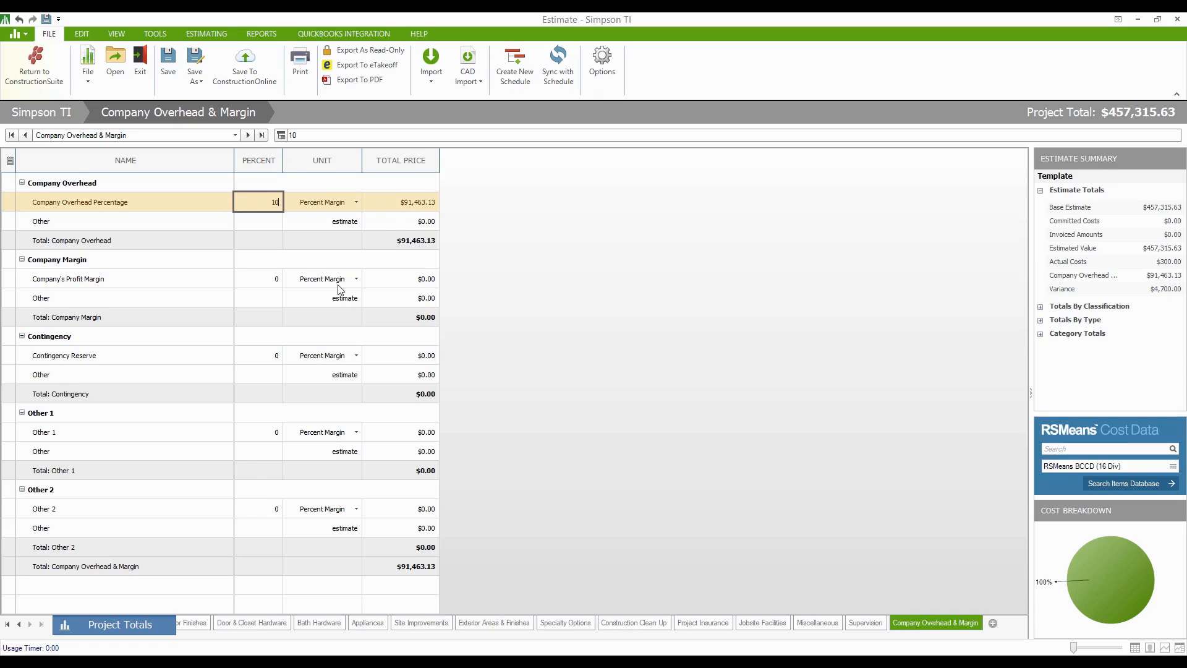
{"action": "left_click", "coordinate": [263, 284]}
{"action": "type", "text": "8"}
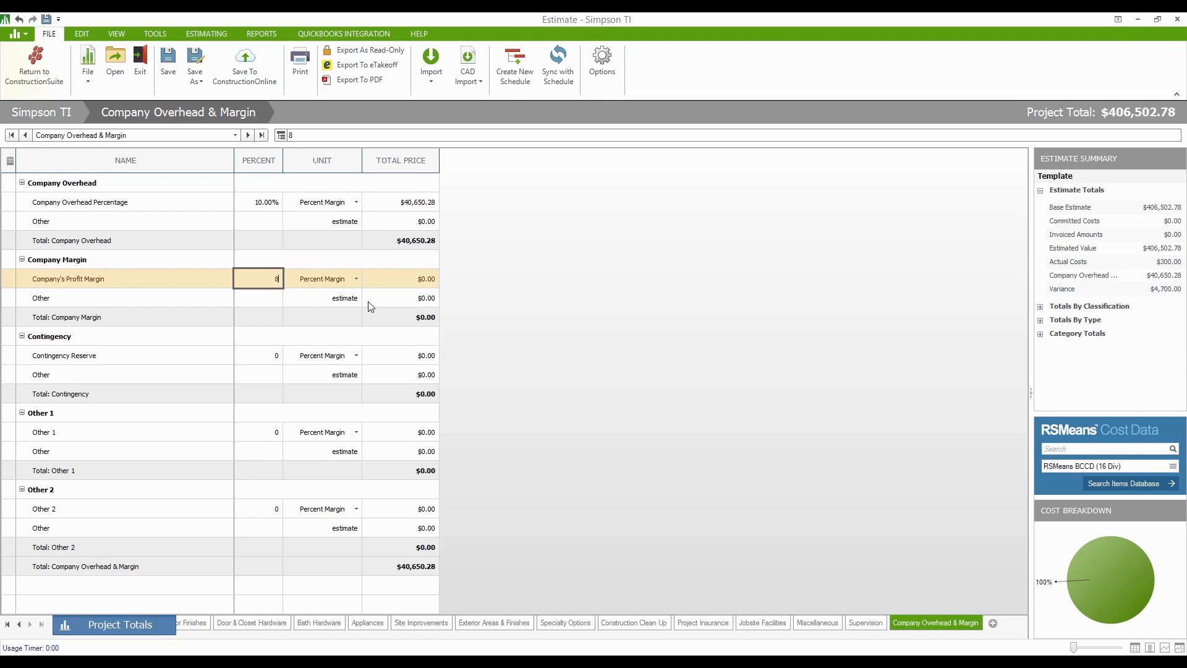
{"action": "left_click", "coordinate": [269, 355]}
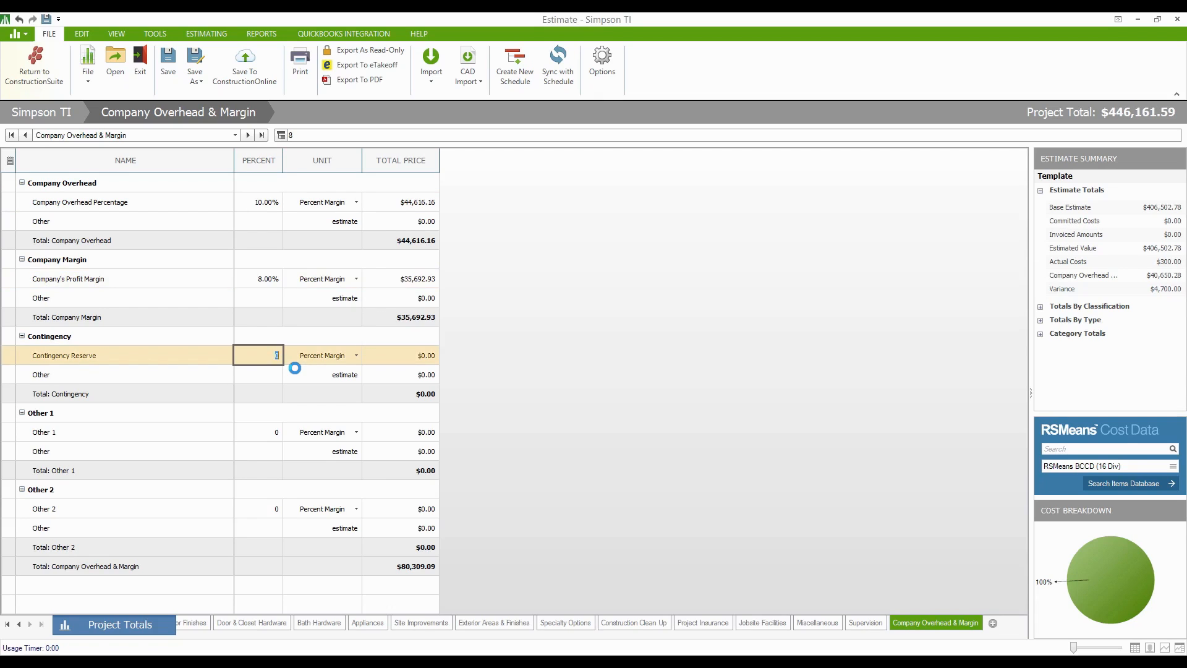
{"action": "type", "text": "2"}
{"action": "left_click", "coordinate": [523, 373]}
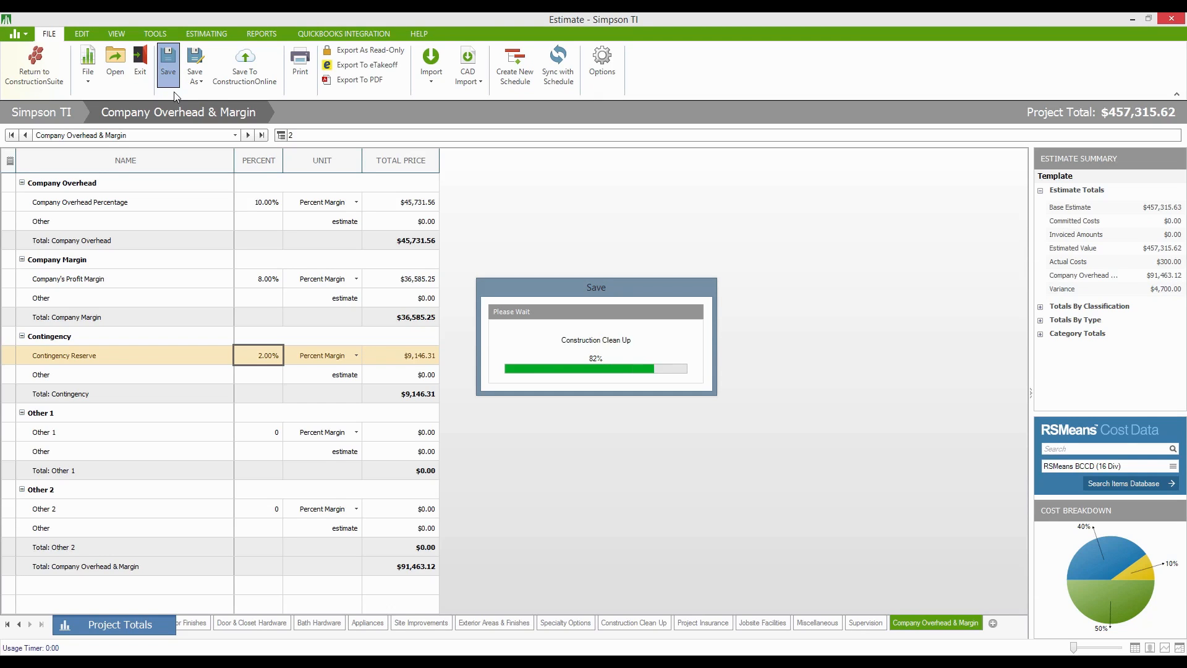
- Launch the Proposal Wizard from the REPORTS ribbon, with Commercial Template selected
{"action": "left_click", "coordinate": [268, 34]}
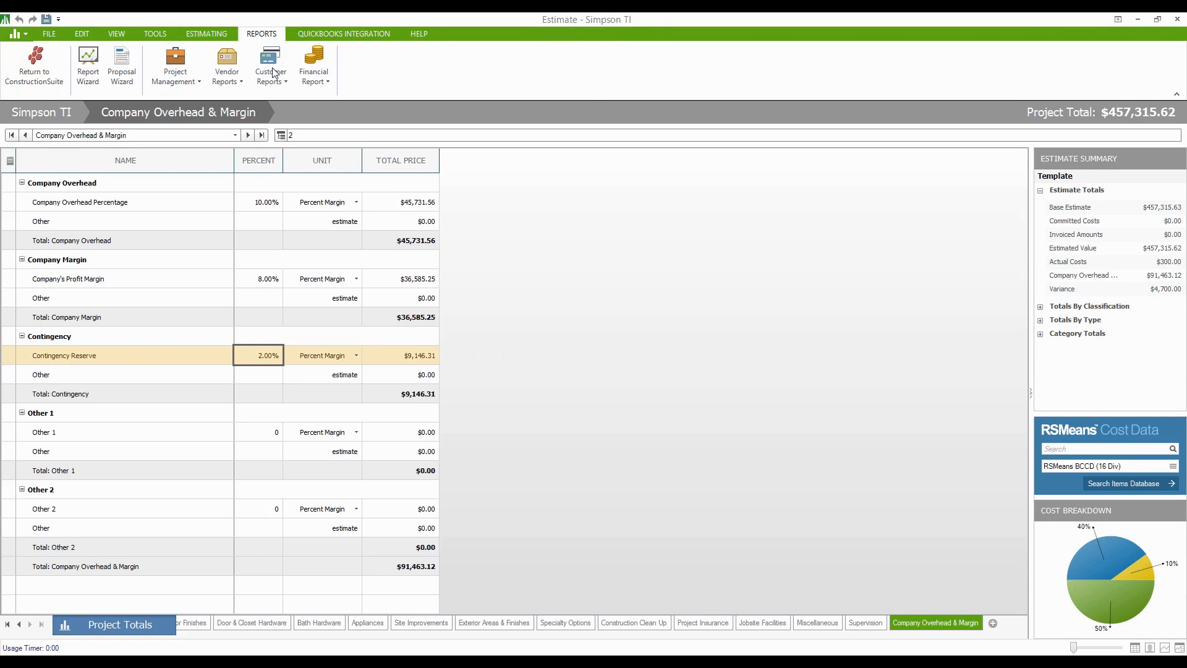
{"action": "left_click", "coordinate": [122, 63]}
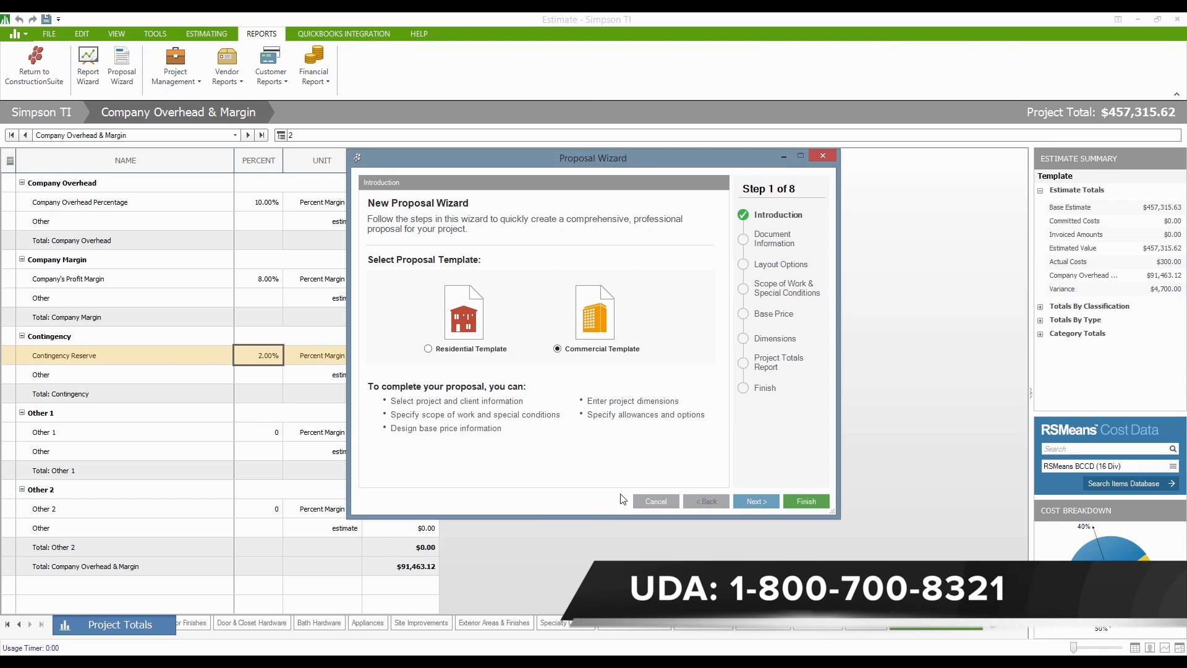
- Advance the proposal to Step 2 of 8, Document Information
{"action": "left_click", "coordinate": [748, 503]}
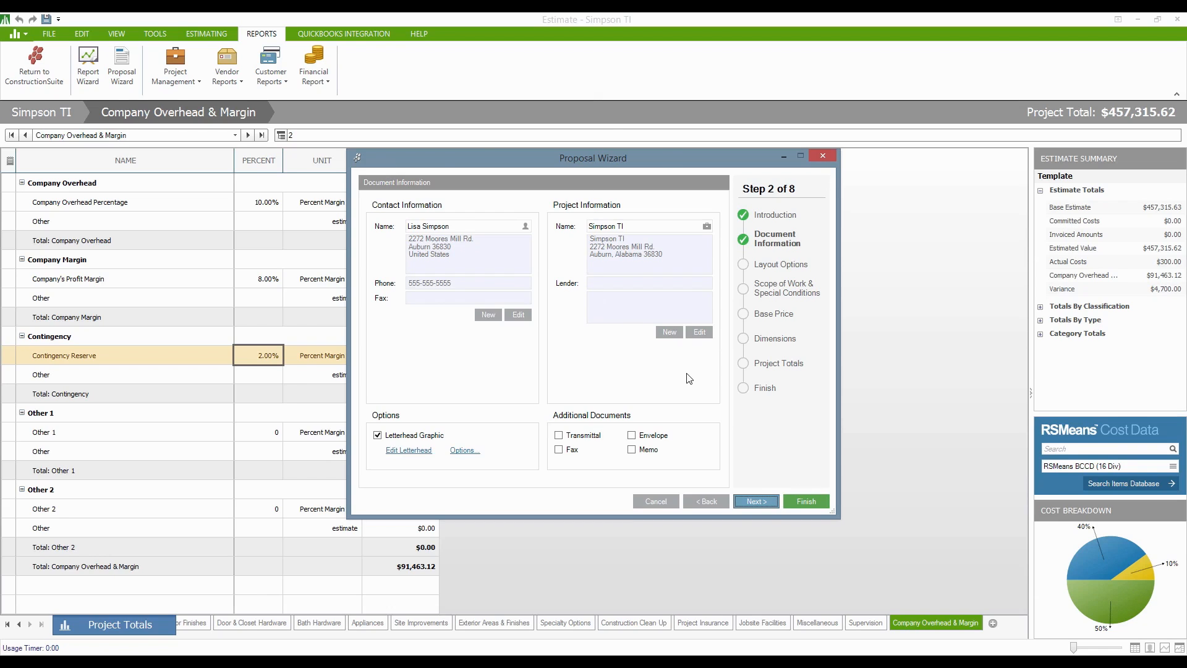
- Keep the prefilled document information and go on to Step 3, Layout Options
{"action": "left_click", "coordinate": [743, 500]}
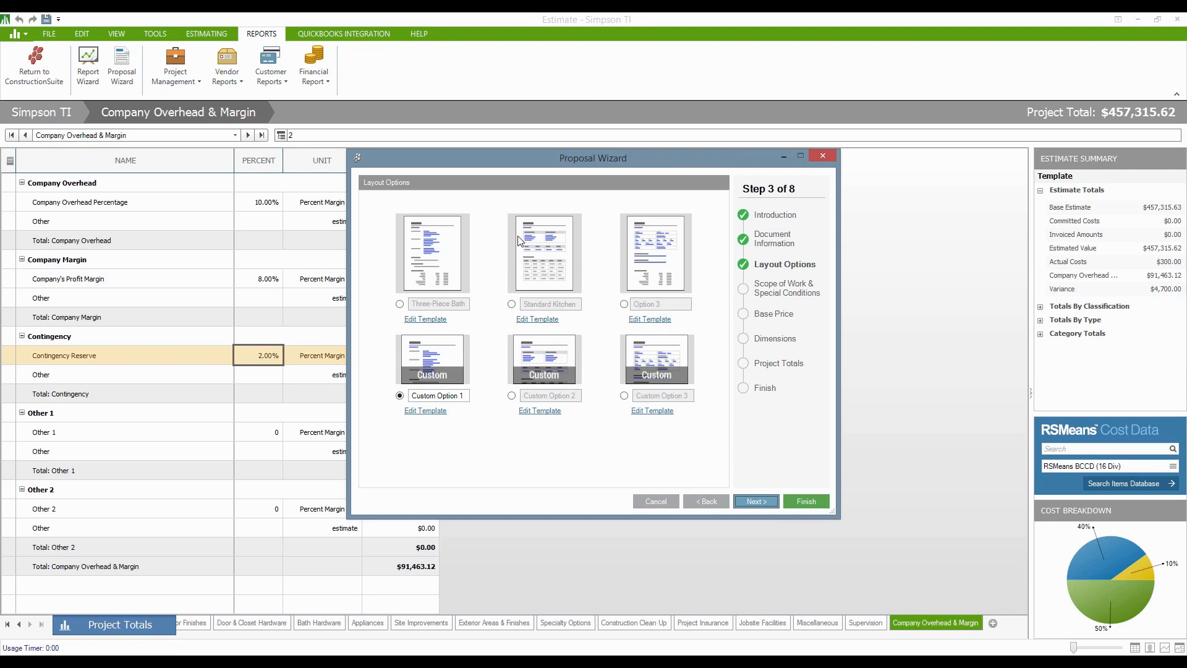
- Step through Scope of Work and Base Price to reach Step 6, Dimensions
{"action": "mouse_move", "coordinate": [535, 243]}
{"action": "left_click", "coordinate": [748, 502]}
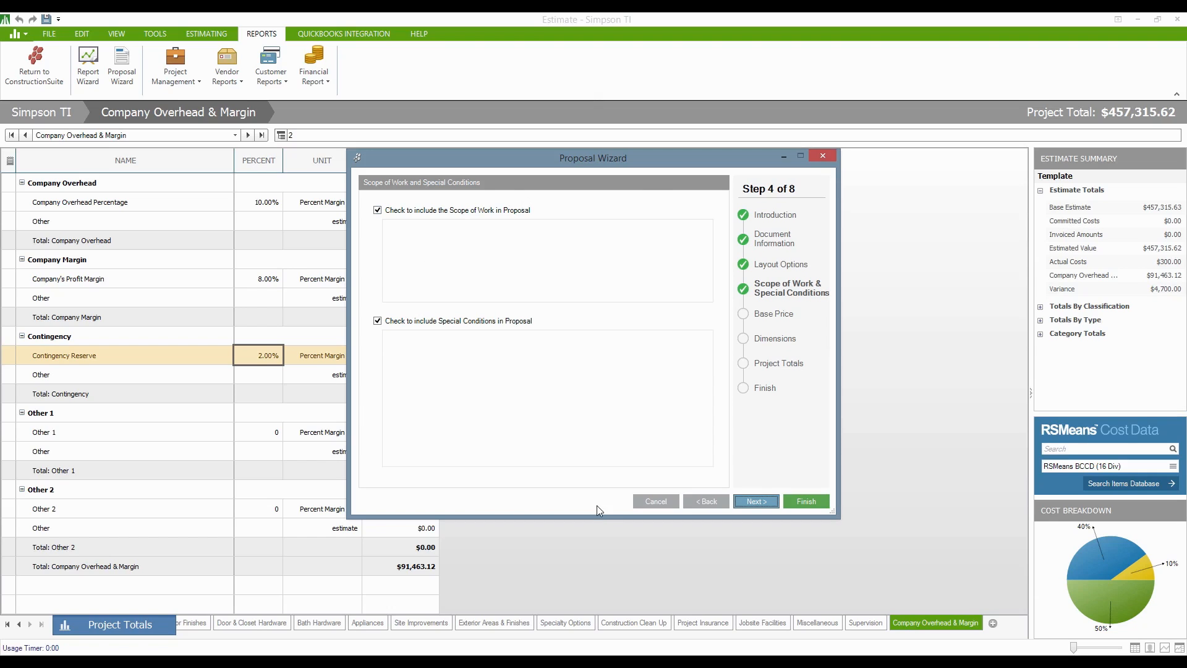
{"action": "left_click", "coordinate": [502, 290]}
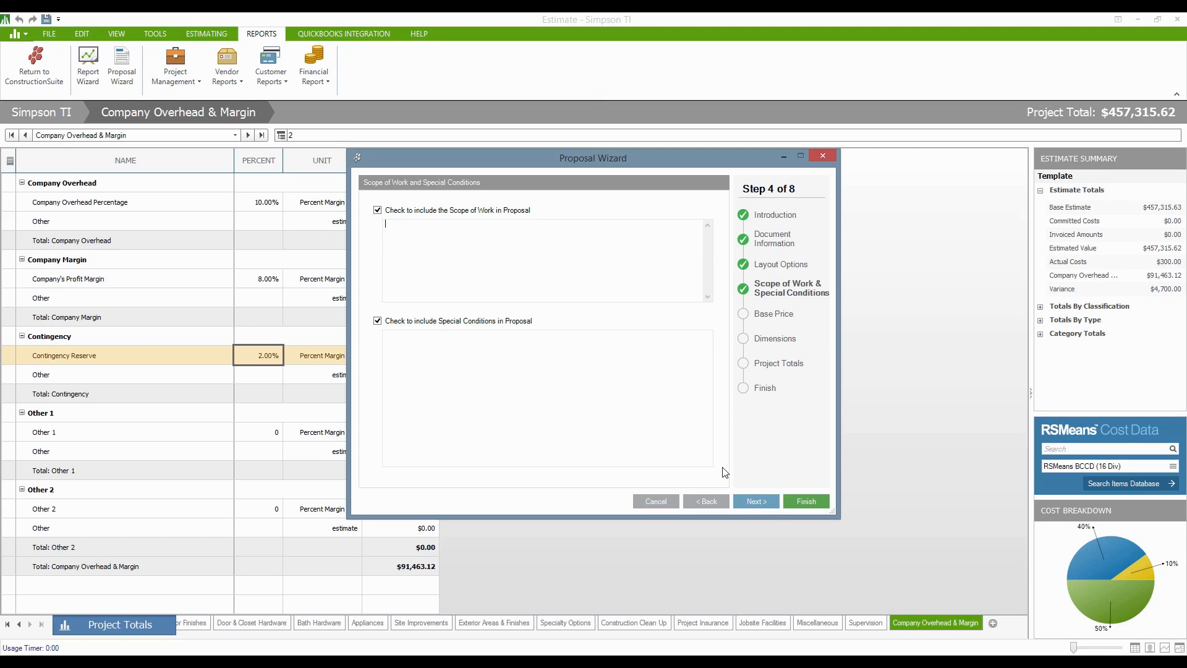
{"action": "left_click", "coordinate": [758, 501]}
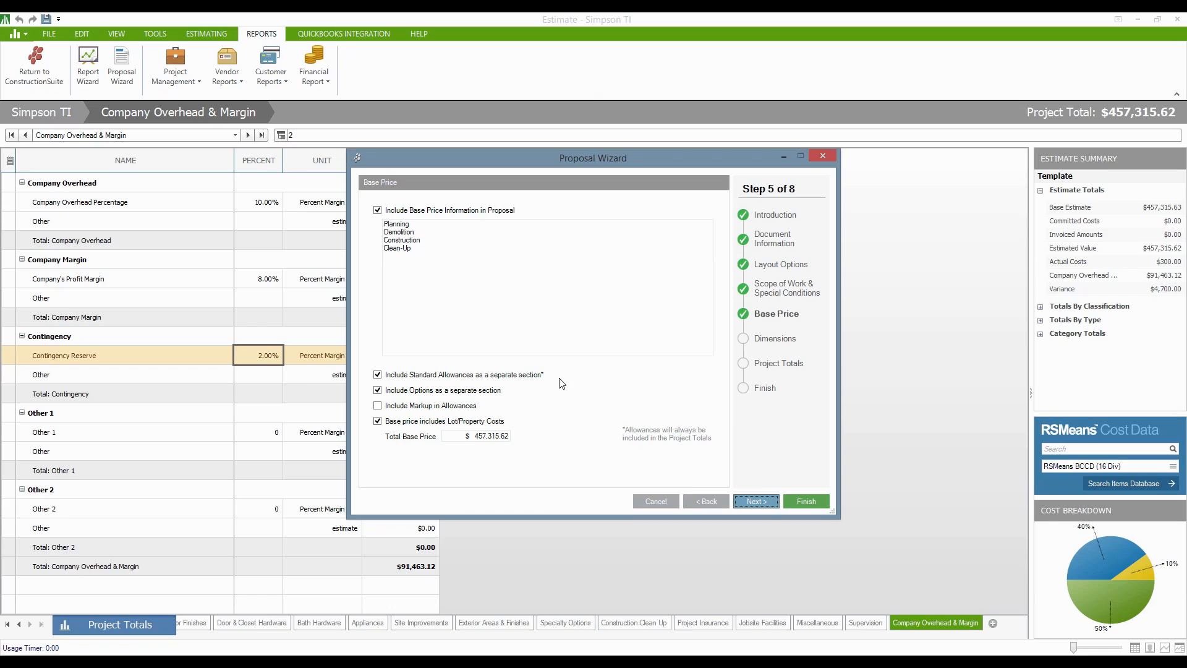
{"action": "left_click", "coordinate": [760, 506]}
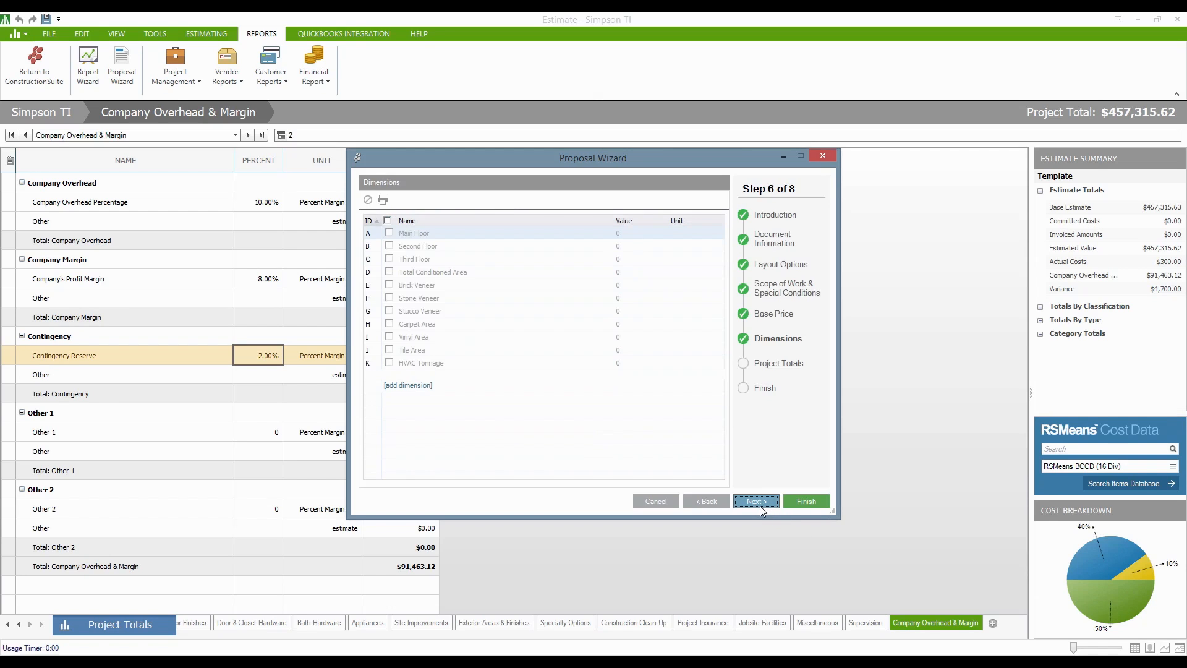
- Advance the Proposal Wizard to Step 7 of 8, Project Totals
{"action": "left_click", "coordinate": [759, 506]}
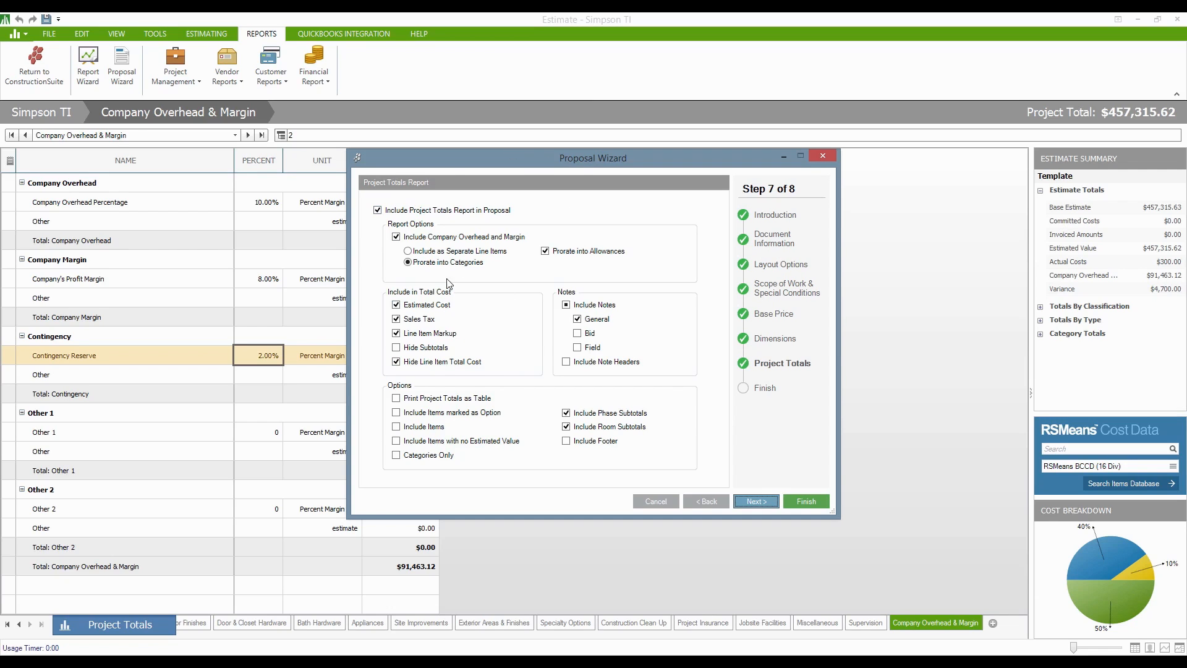
- Shift the Proposal Wizard right to reveal the Total Price column, then review the Report Options
{"action": "left_click_drag", "start_coordinate": [584, 158], "coordinate": [735, 137]}
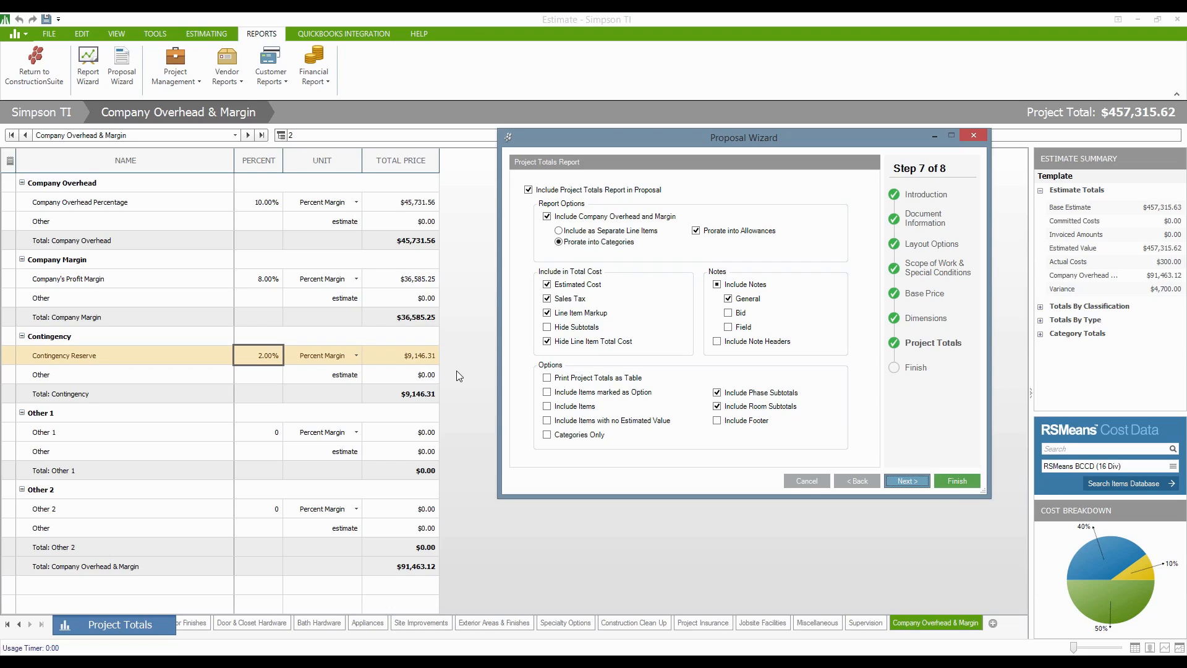
{"action": "left_click", "coordinate": [569, 247]}
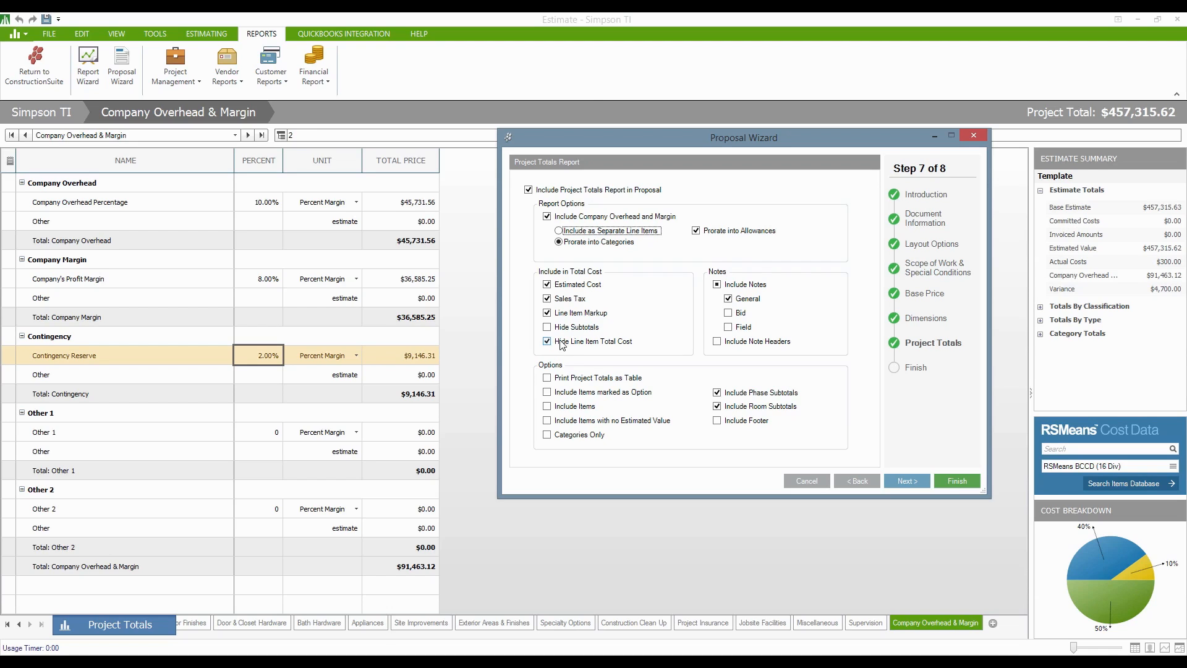
- Finish the wizard so the Simpson TI proposal opens in OnPoint
{"action": "mouse_move", "coordinate": [613, 350]}
{"action": "left_click", "coordinate": [951, 484]}
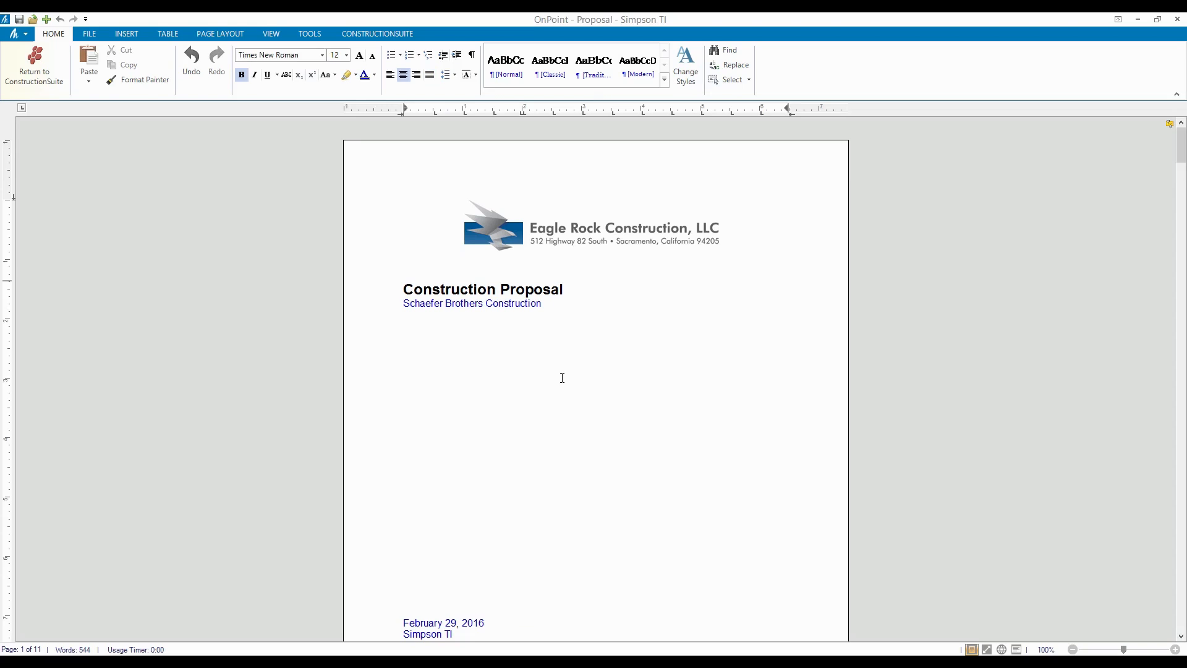
- Delete the blank lines under the proposal title and add a new line after Company Fax
{"action": "left_click", "coordinate": [480, 499]}
{"action": "key", "text": "Delete"}
{"action": "key", "text": "Delete"}
{"action": "key", "text": "Delete"}
{"action": "key", "text": "Delete"}
{"action": "key", "text": "Delete"}
{"action": "key", "text": "Delete"}
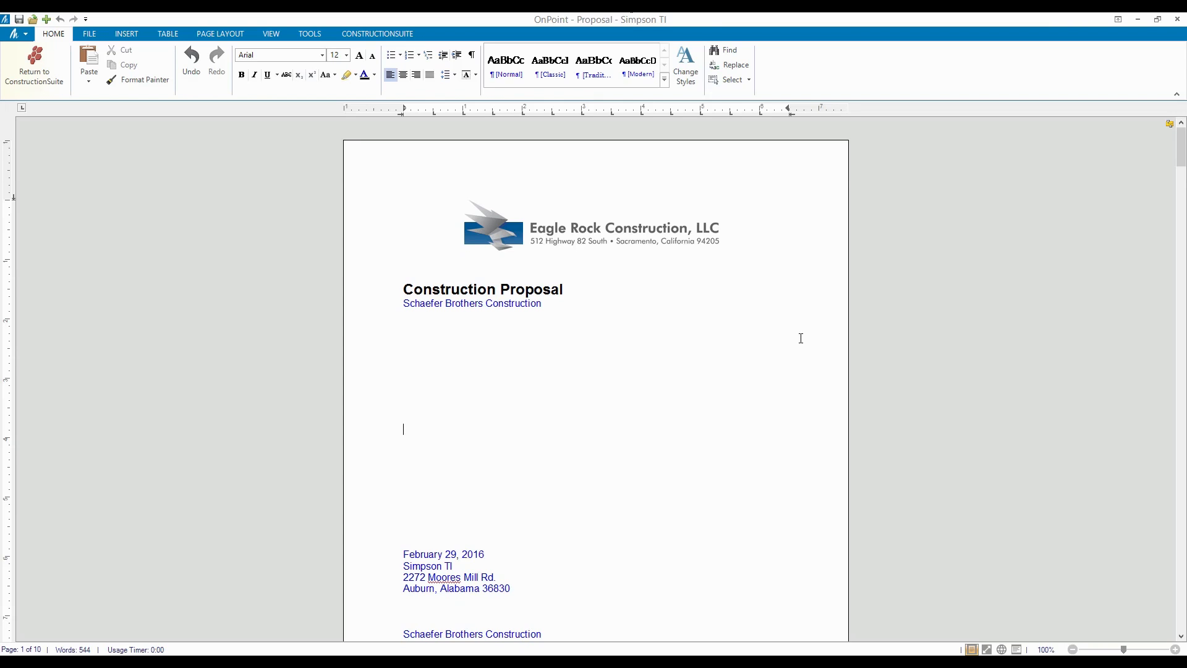
{"action": "scroll", "coordinate": [720, 368], "scroll_direction": "down", "scroll_amount": 6}
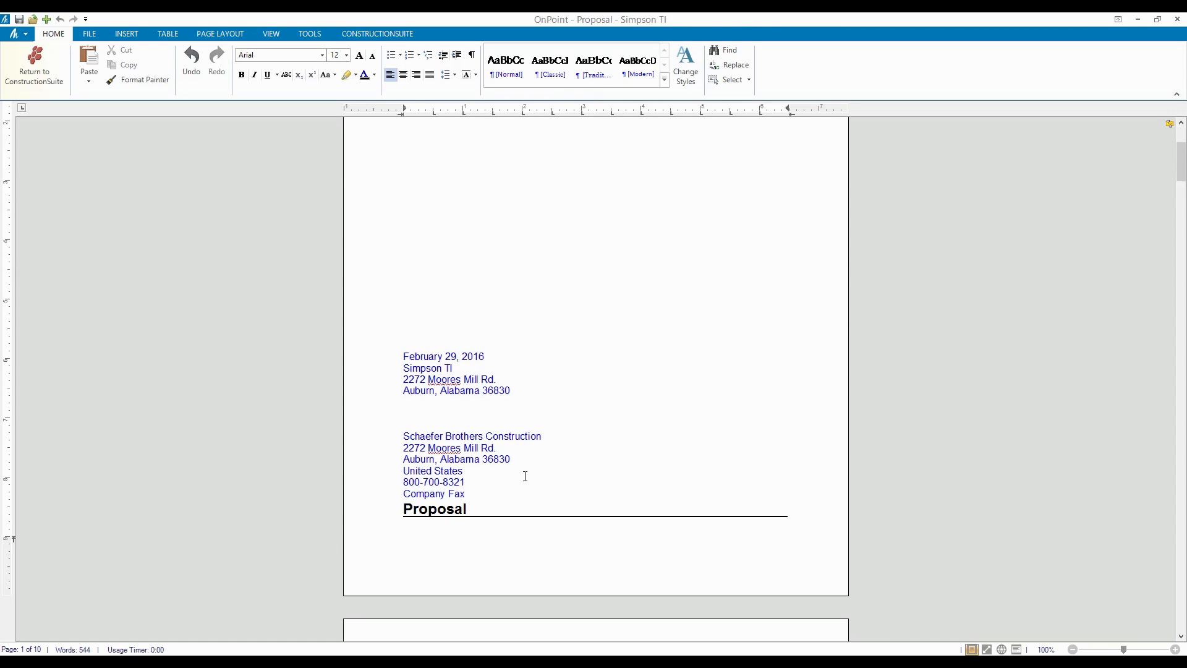
{"action": "triple_click", "coordinate": [474, 498]}
{"action": "left_click", "coordinate": [475, 498]}
{"action": "key", "text": "Return"}
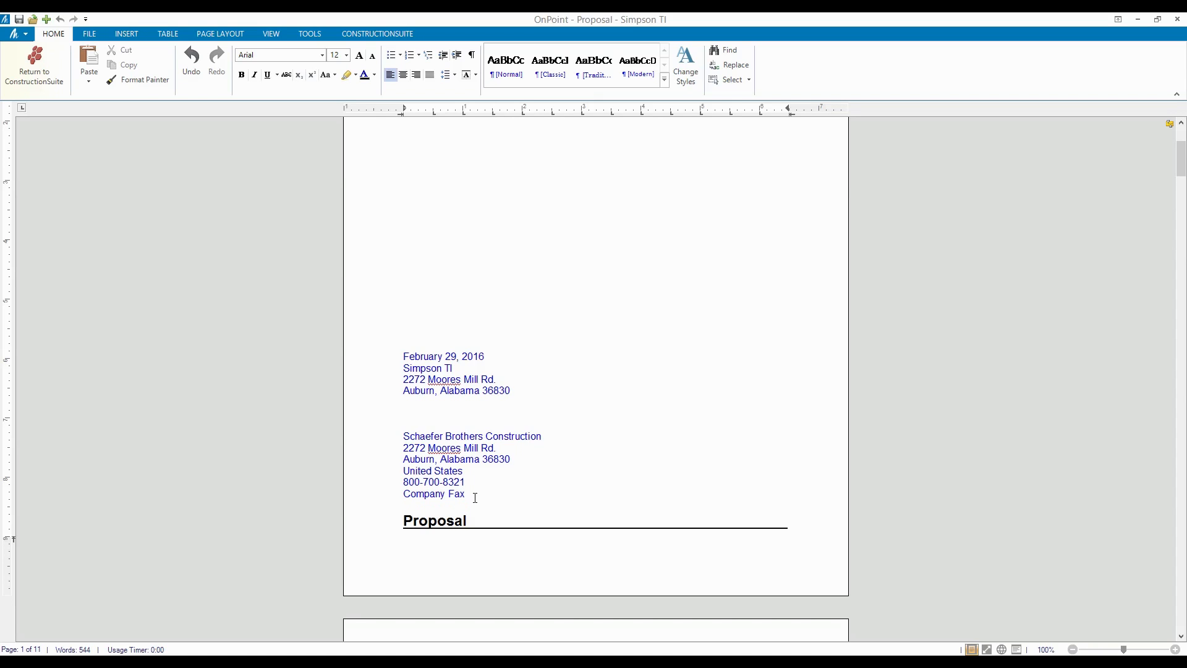
- Insert a page break so the Proposal section starts on a new page
{"action": "left_click", "coordinate": [127, 37]}
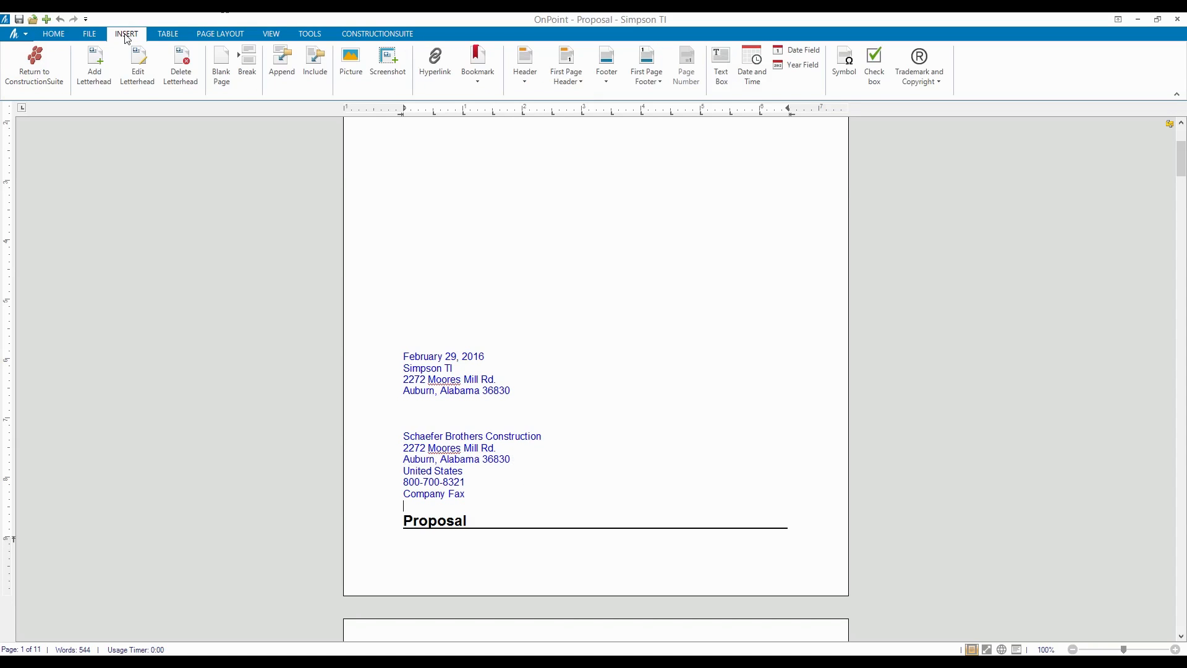
{"action": "left_click", "coordinate": [247, 65]}
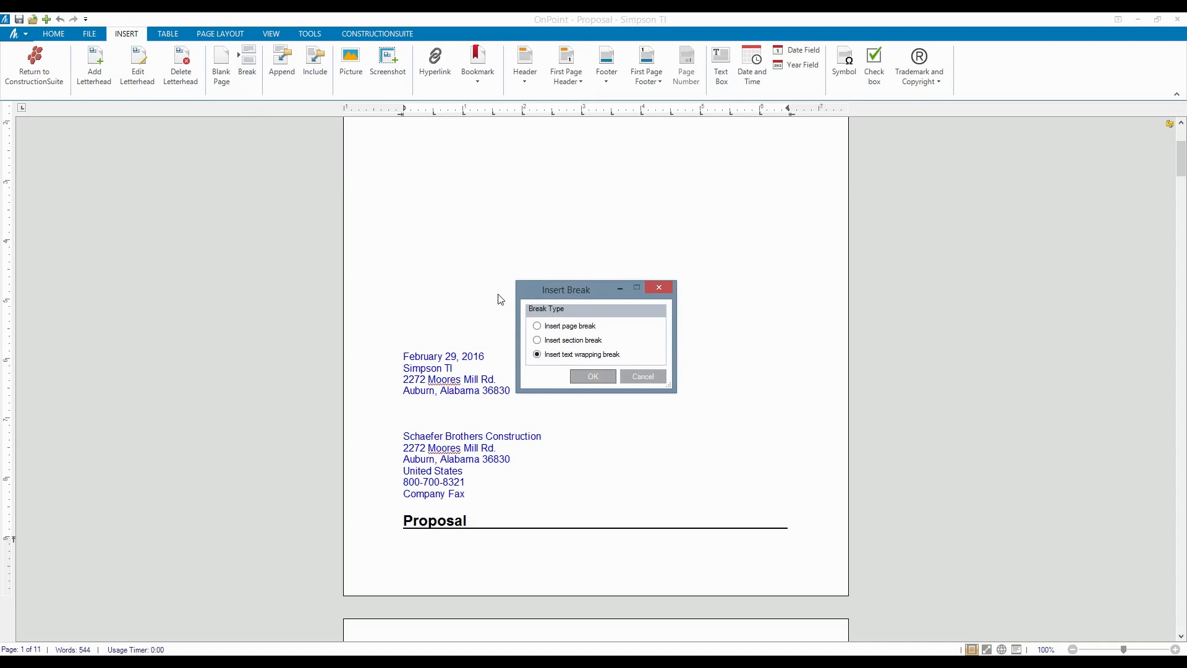
{"action": "left_click", "coordinate": [565, 327]}
{"action": "left_click", "coordinate": [599, 375]}
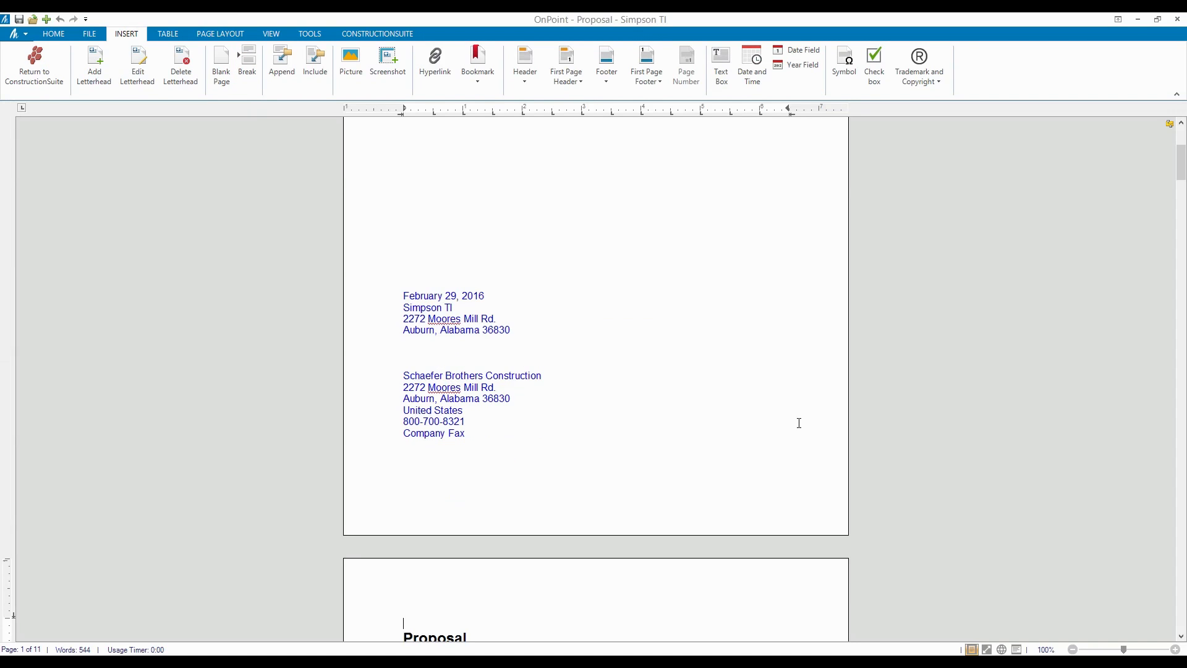
{"action": "scroll", "coordinate": [609, 477], "scroll_direction": "down", "scroll_amount": 3}
{"action": "left_click", "coordinate": [692, 583]}
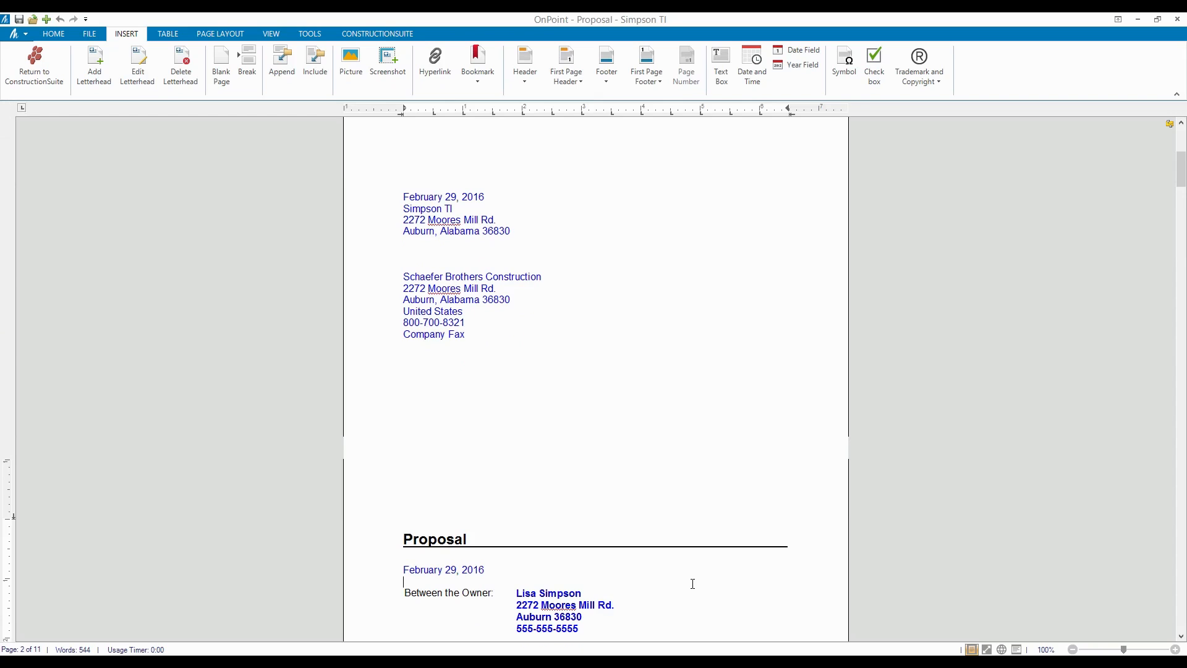
{"action": "scroll", "coordinate": [631, 339], "scroll_direction": "up", "scroll_amount": 6}
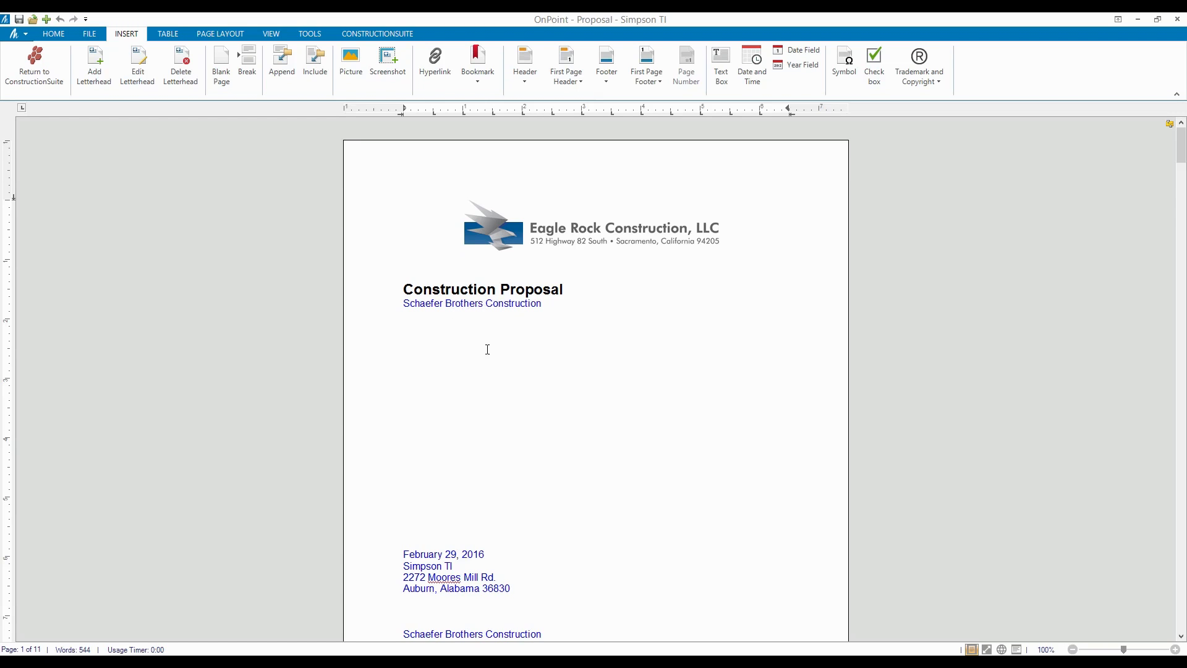
{"action": "scroll", "coordinate": [492, 344], "scroll_direction": "down", "scroll_amount": 4}
{"action": "scroll", "coordinate": [514, 370], "scroll_direction": "down", "scroll_amount": 3}
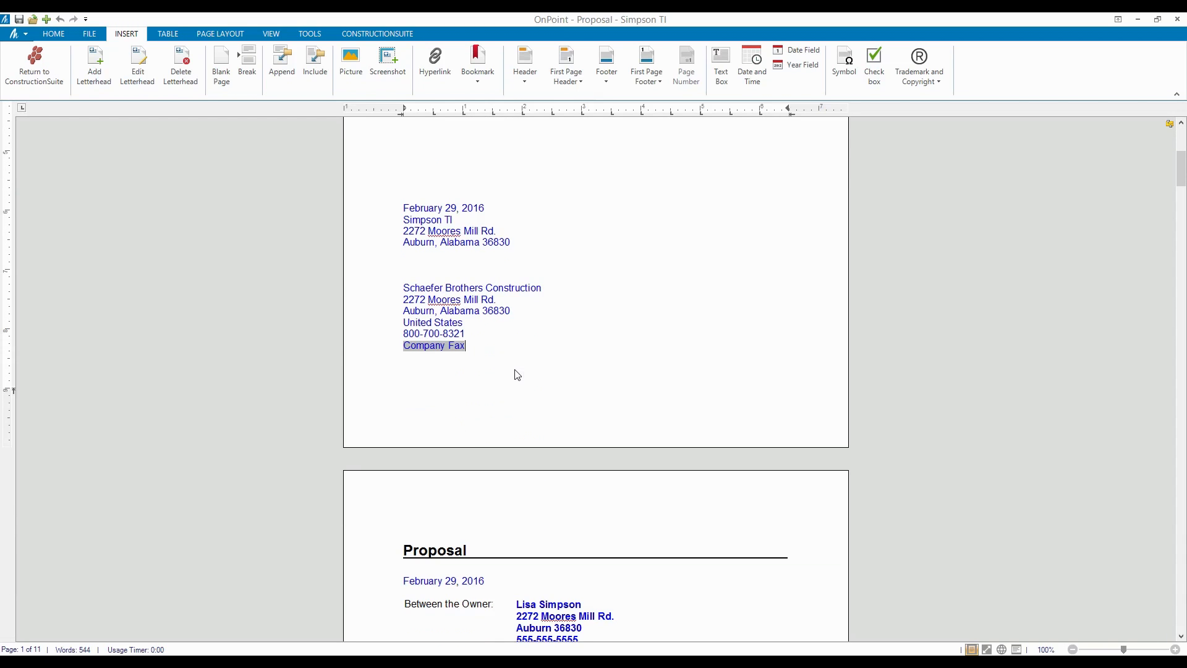
- Delete the Company Fax and Company License Number fields and the leftover blank line
{"action": "right_click", "coordinate": [442, 354]}
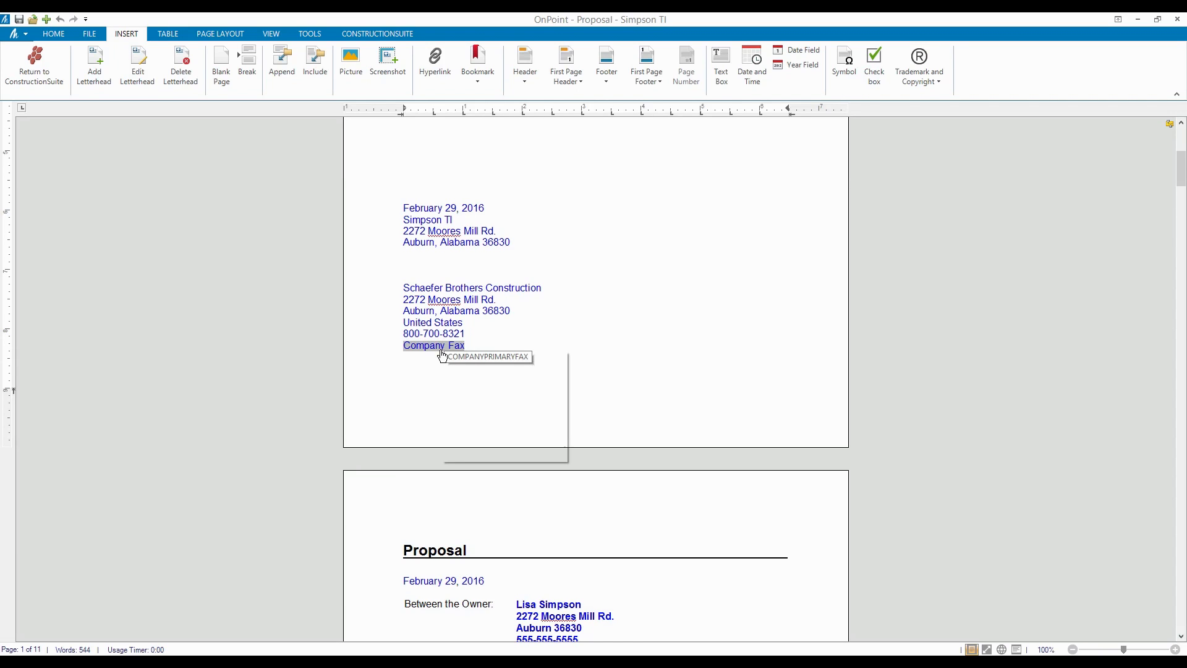
{"action": "left_click", "coordinate": [475, 357]}
{"action": "scroll", "coordinate": [475, 359], "scroll_direction": "down", "scroll_amount": 4}
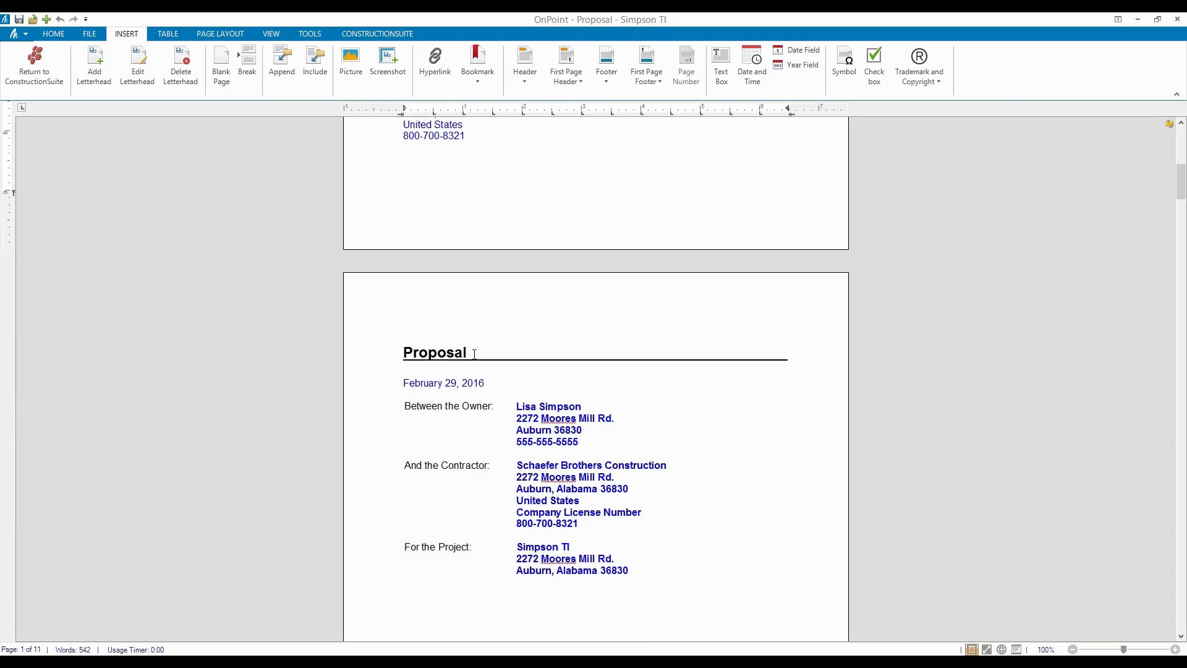
{"action": "right_click", "coordinate": [609, 517]}
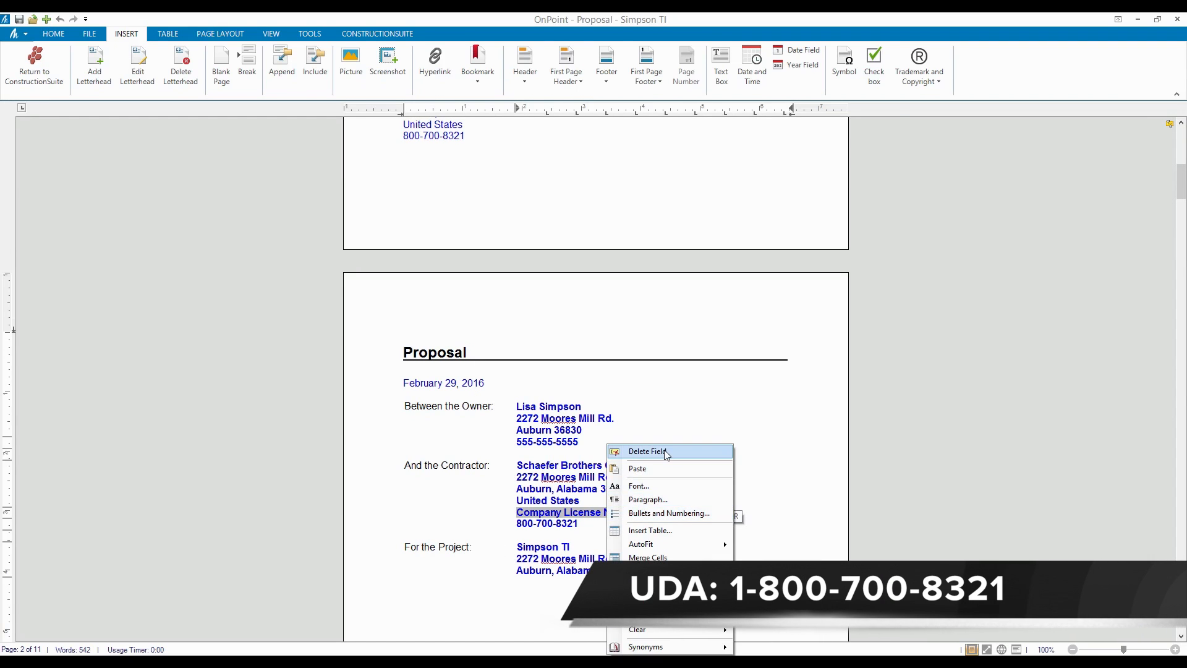
{"action": "left_click", "coordinate": [631, 453]}
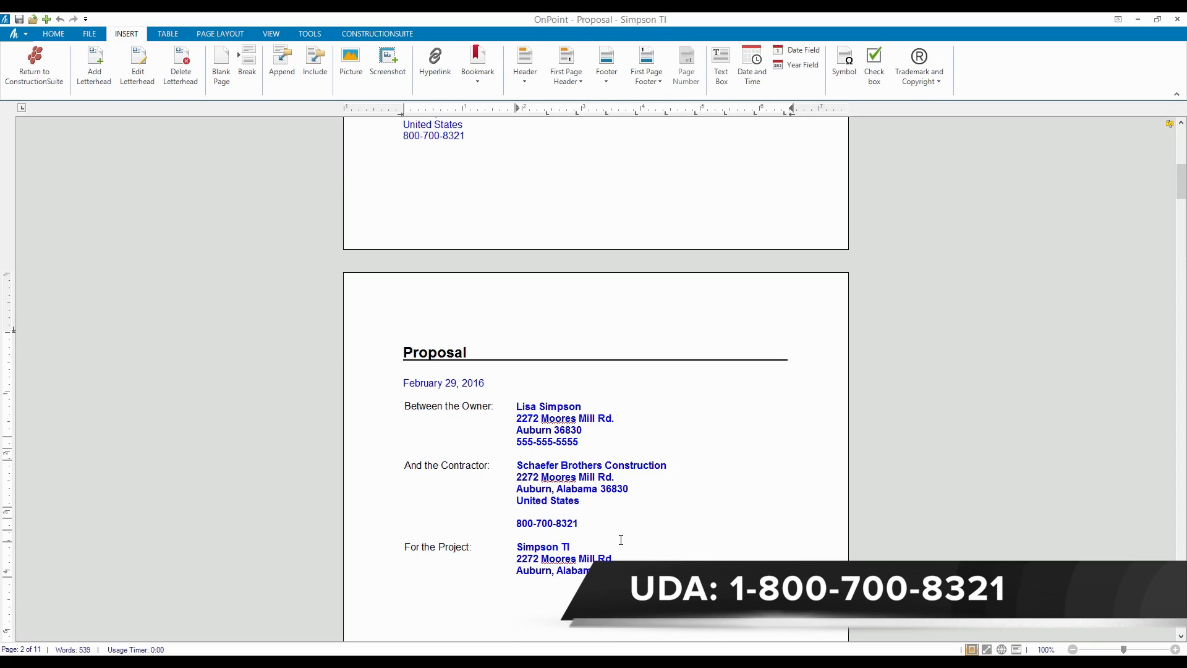
{"action": "right_click", "coordinate": [575, 520]}
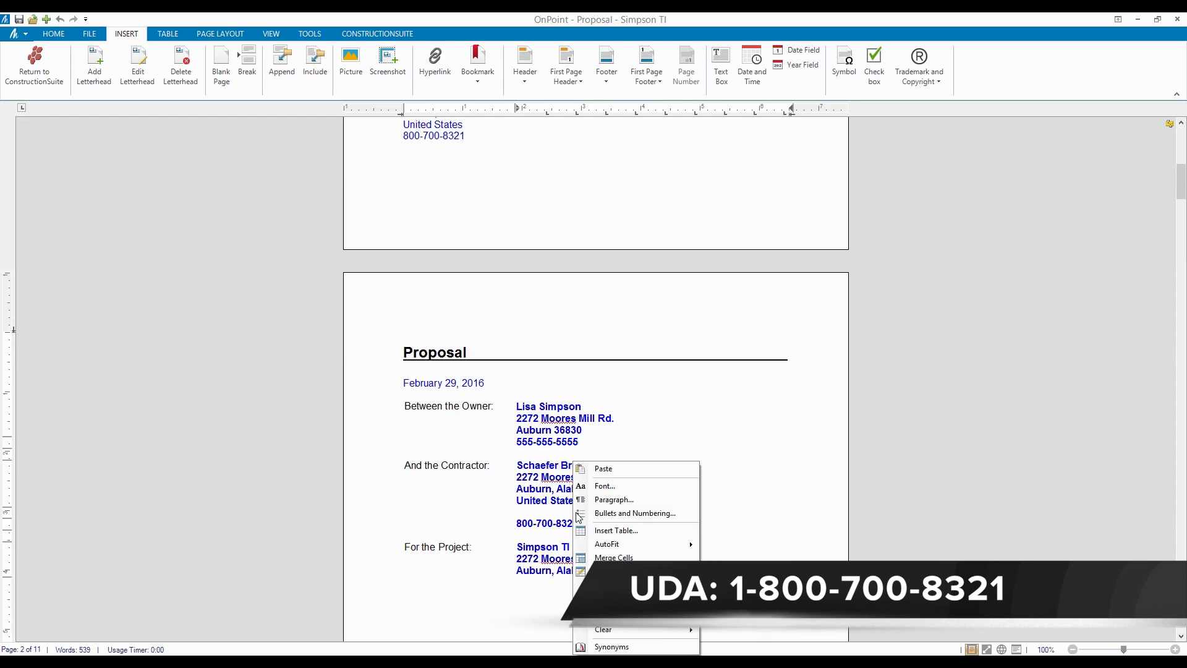
{"action": "left_click", "coordinate": [775, 636]}
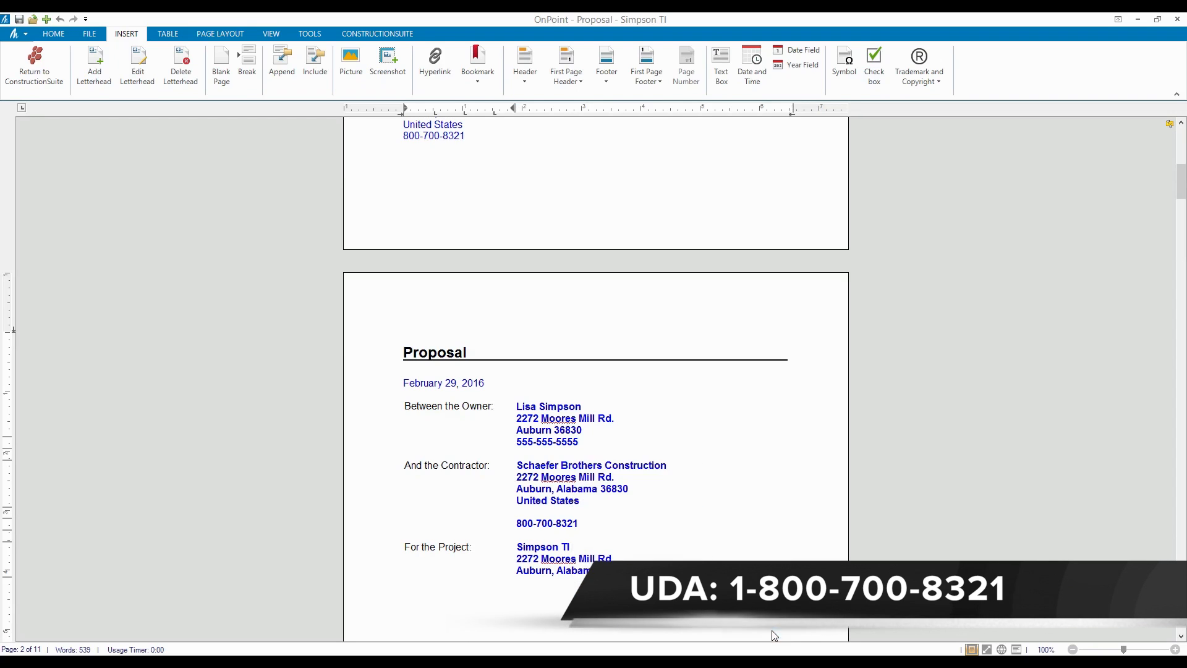
{"action": "left_click", "coordinate": [687, 604]}
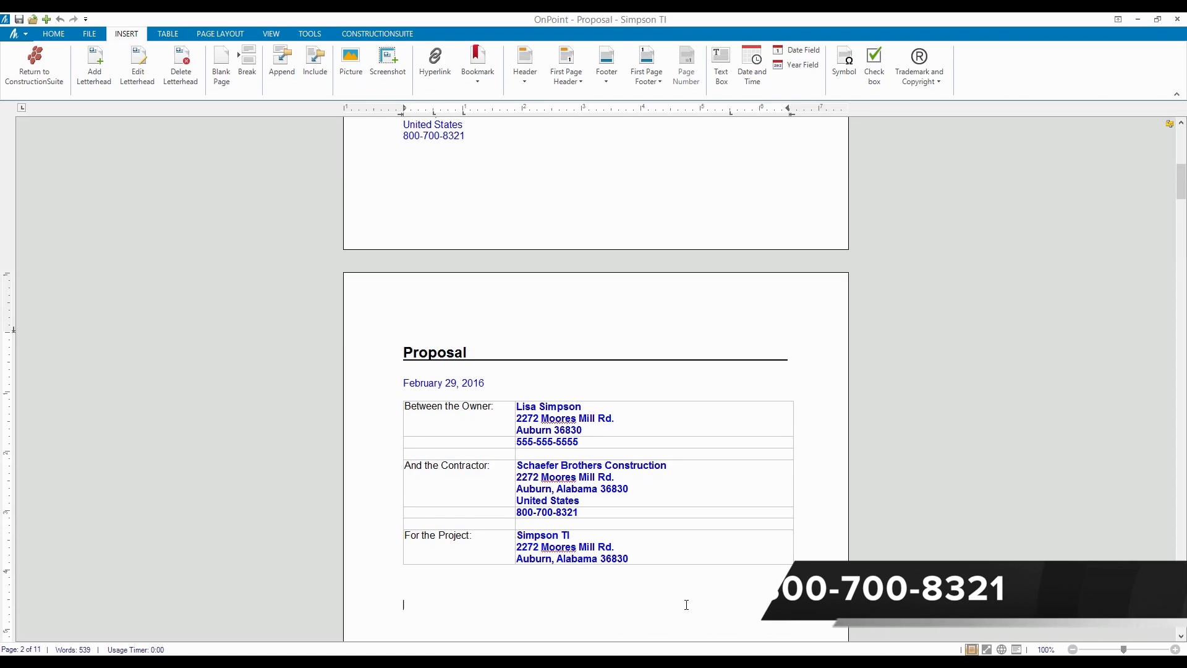
- Delete the blank lines above 'Project Totals:'
{"action": "scroll", "coordinate": [686, 604], "scroll_direction": "down", "scroll_amount": 10}
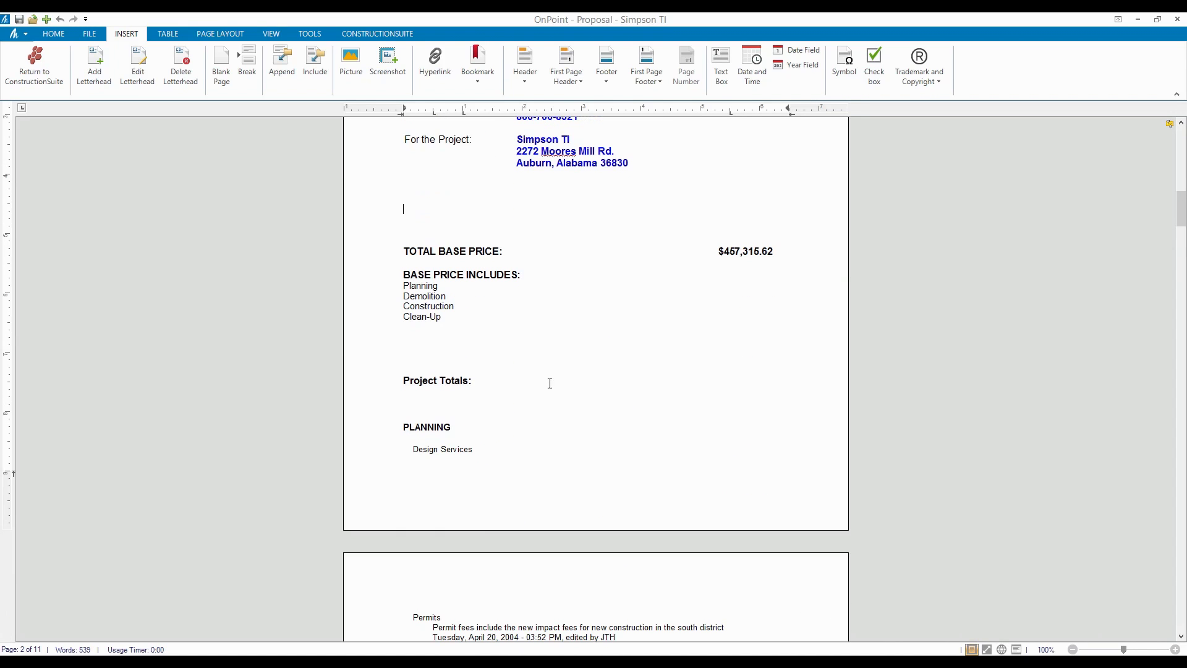
{"action": "scroll", "coordinate": [632, 353], "scroll_direction": "down", "scroll_amount": 3}
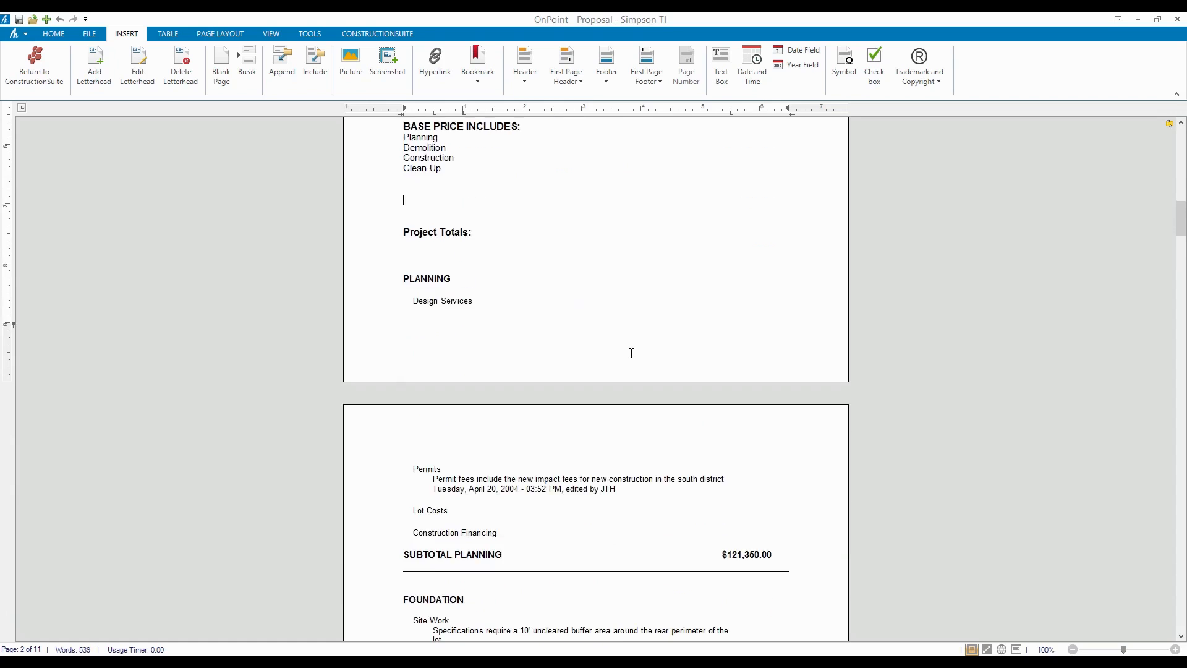
{"action": "scroll", "coordinate": [630, 353], "scroll_direction": "up", "scroll_amount": 1}
{"action": "key", "text": "Delete"}
{"action": "key", "text": "Delete"}
{"action": "key", "text": "Delete"}
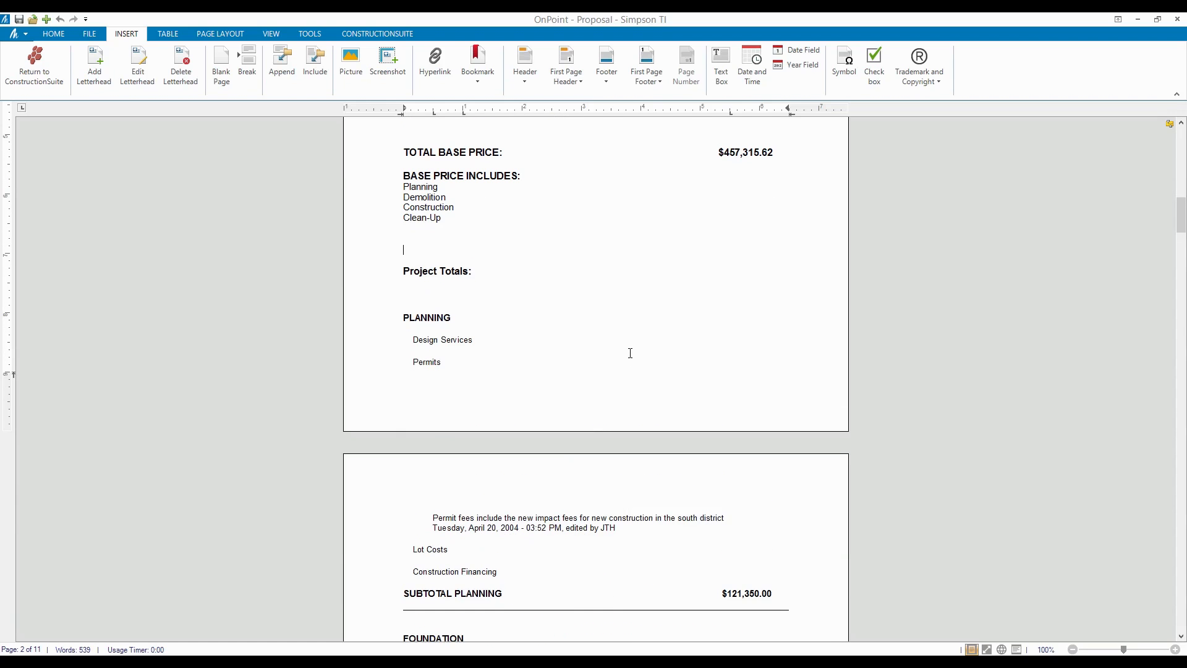
- Review the proposal down to the $457,315.63 grand total and Acceptance of Agreement block
{"action": "scroll", "coordinate": [462, 294], "scroll_direction": "down", "scroll_amount": 3}
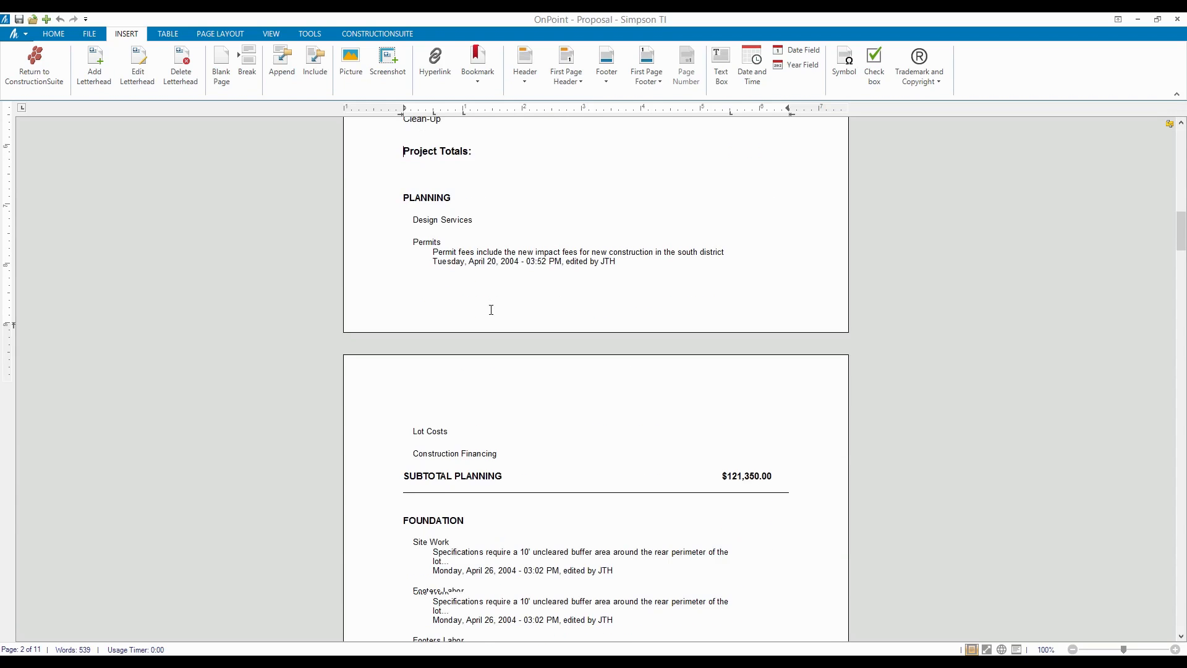
{"action": "scroll", "coordinate": [449, 160], "scroll_direction": "down", "scroll_amount": 5}
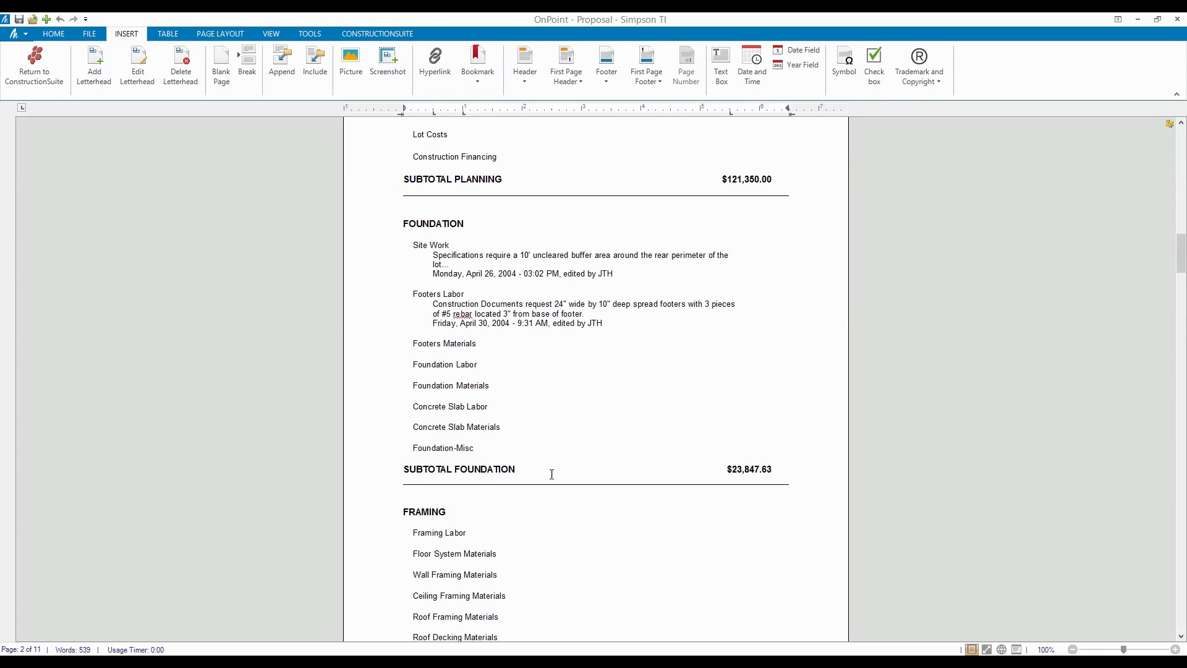
{"action": "scroll", "coordinate": [668, 422], "scroll_direction": "down", "scroll_amount": 4}
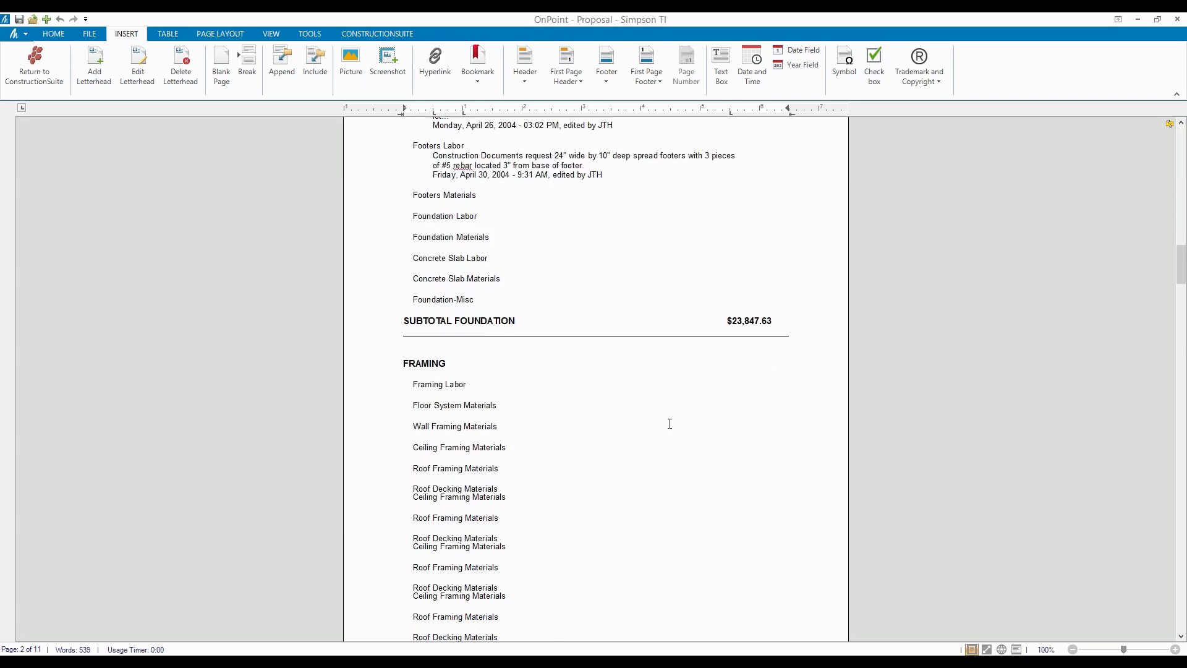
{"action": "scroll", "coordinate": [482, 344], "scroll_direction": "down", "scroll_amount": 2}
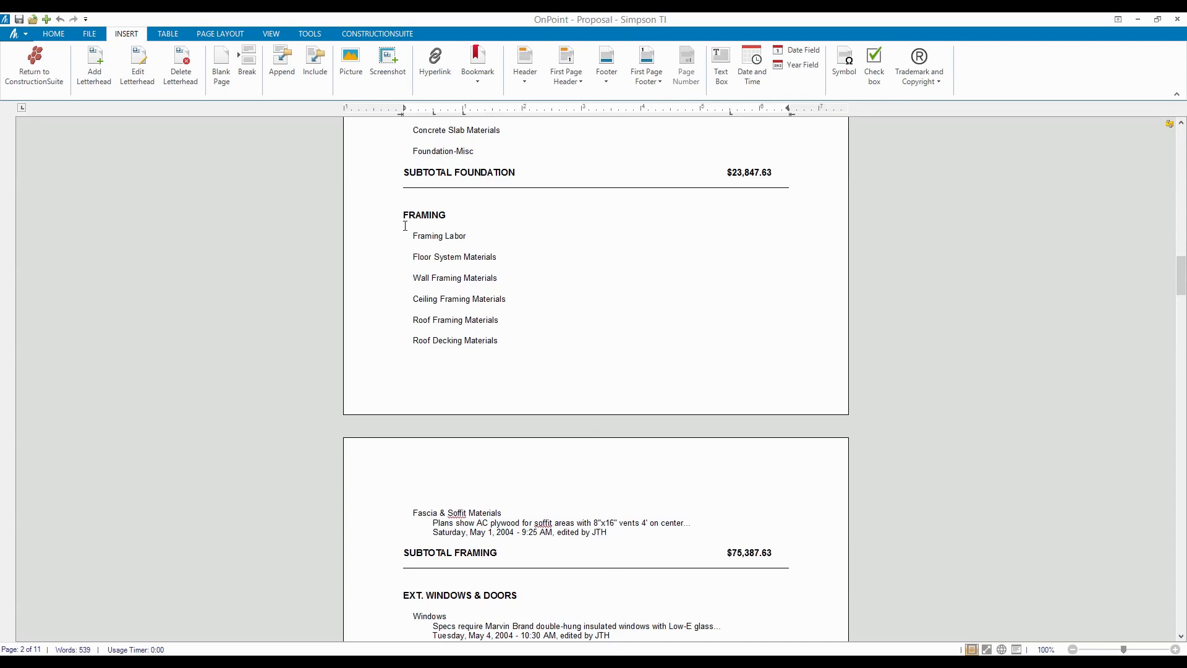
{"action": "double_click", "coordinate": [753, 553]}
{"action": "left_click", "coordinate": [800, 613]}
{"action": "scroll", "coordinate": [809, 550], "scroll_direction": "down", "scroll_amount": 3}
{"action": "scroll", "coordinate": [820, 533], "scroll_direction": "down", "scroll_amount": 2}
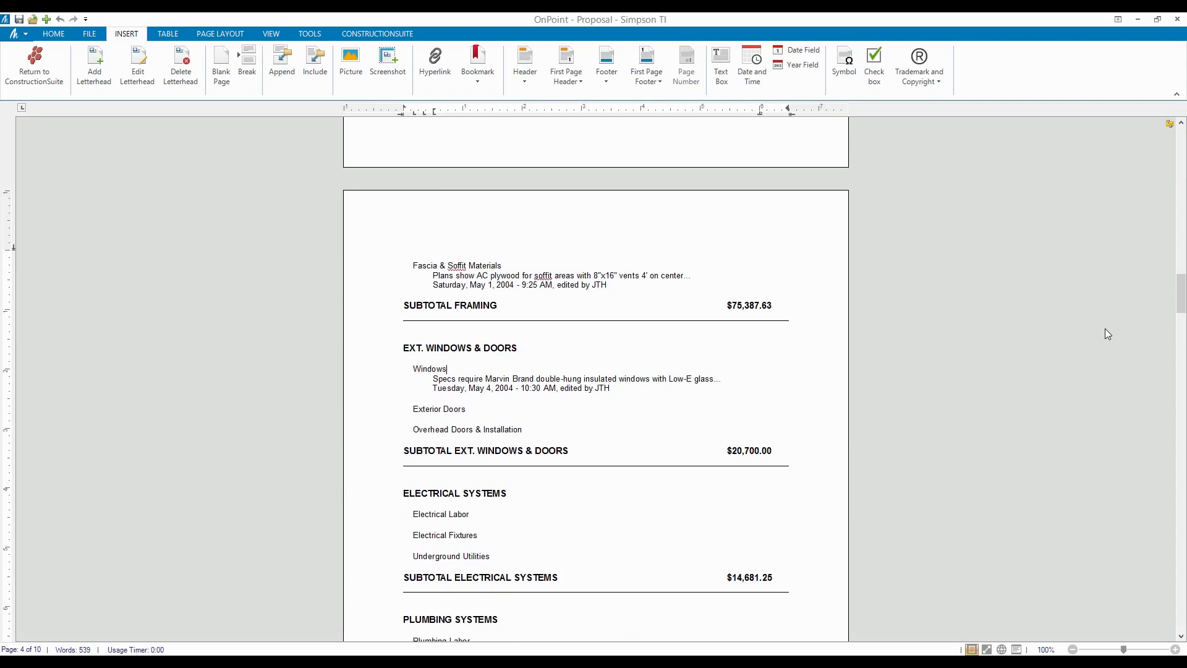
{"action": "left_click_drag", "start_coordinate": [1180, 299], "coordinate": [1075, 546]}
{"action": "left_click_drag", "start_coordinate": [714, 326], "coordinate": [784, 328]}
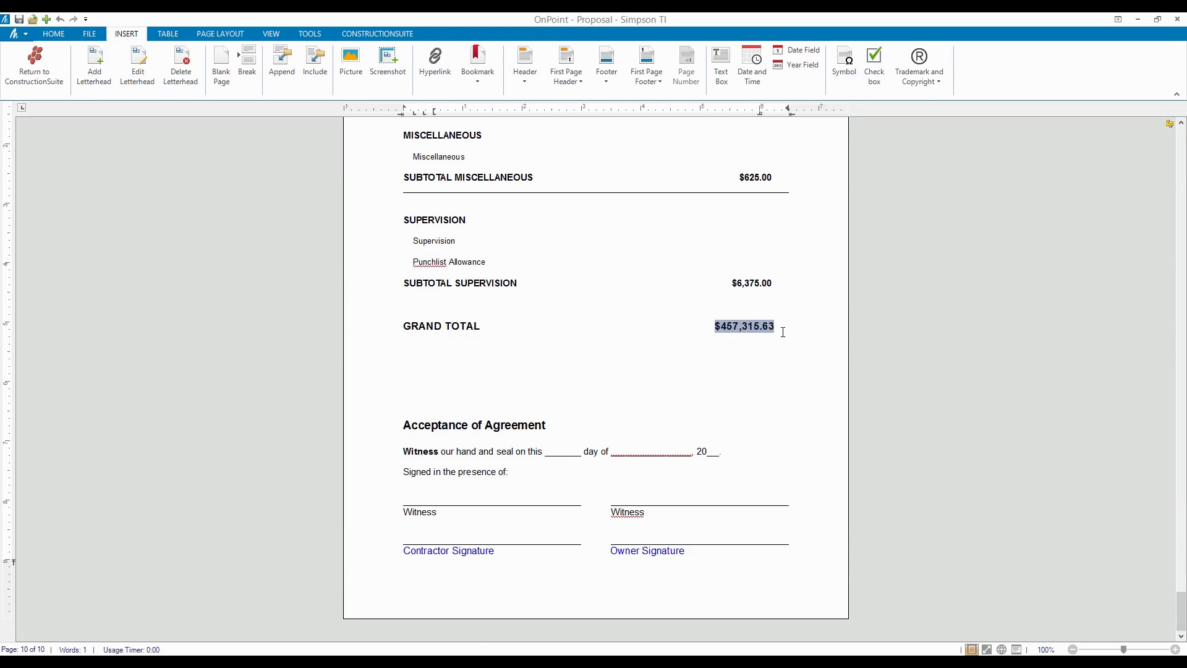
{"action": "left_click_drag", "start_coordinate": [403, 441], "coordinate": [680, 551]}
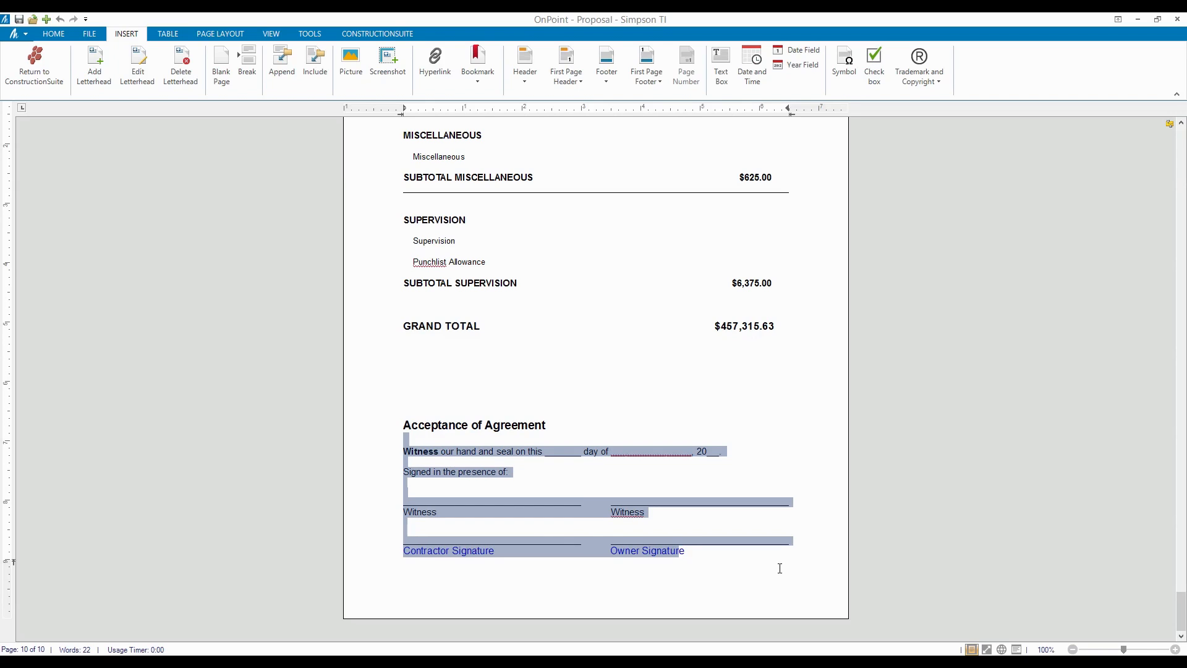
{"action": "left_click", "coordinate": [787, 614]}
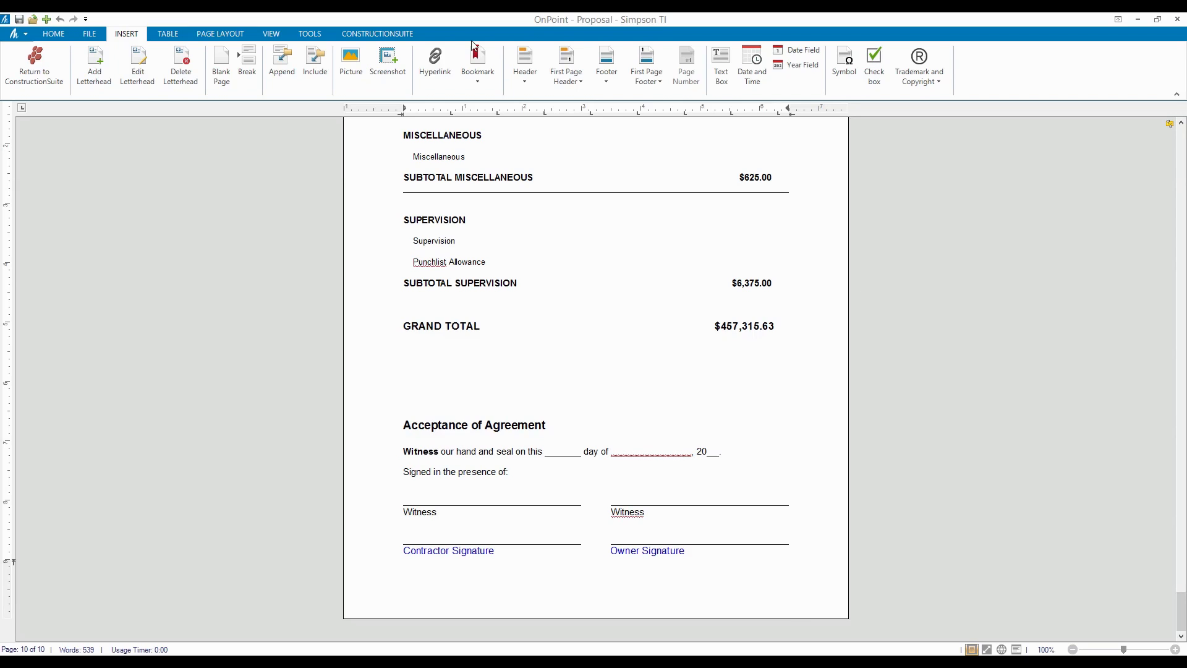
- Bring up the FILE commands, then the PAGE LAYOUT ribbon commands for the proposal
{"action": "left_click", "coordinate": [94, 36]}
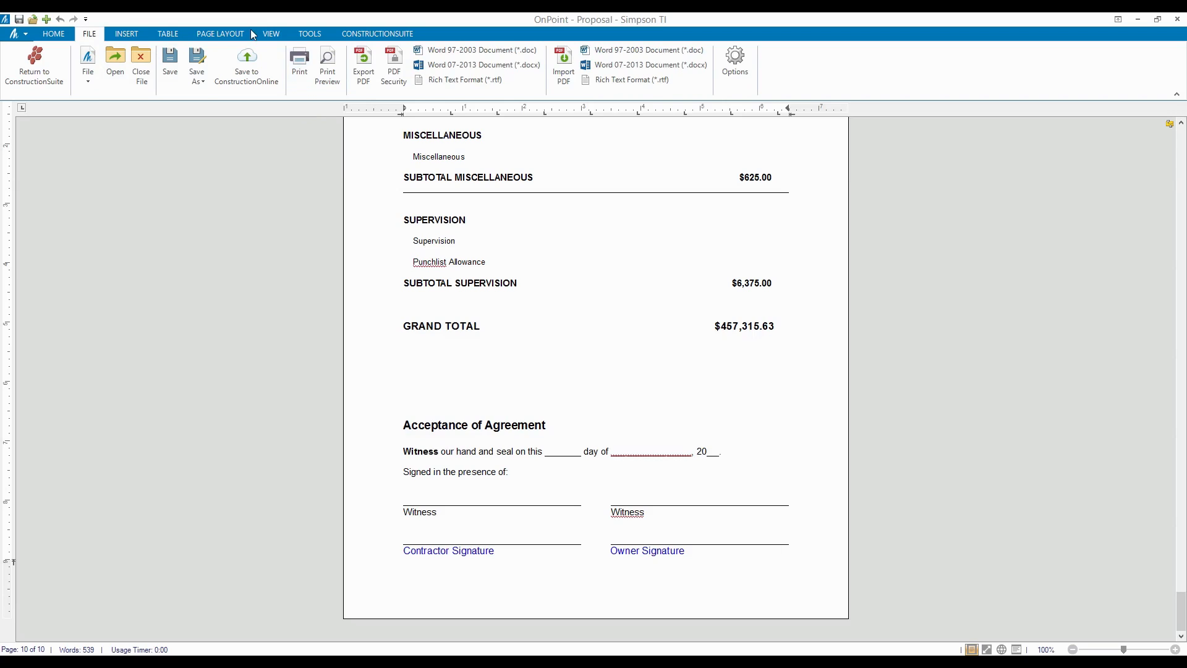
{"action": "left_click", "coordinate": [227, 34]}
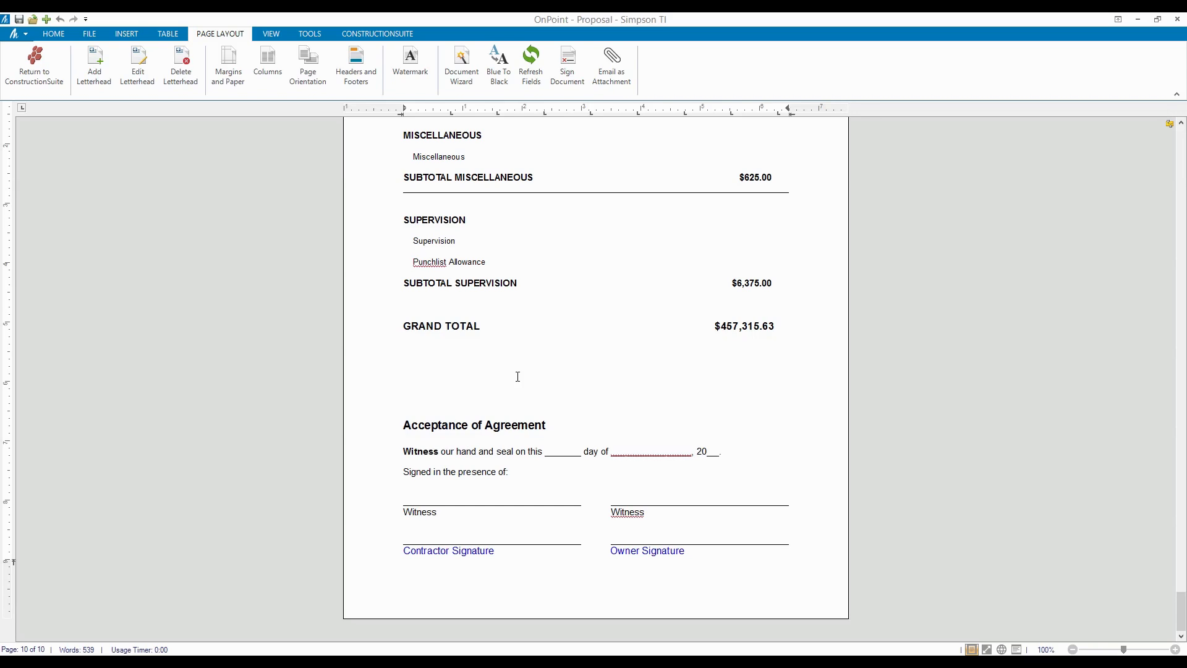
- Save the proposal as 'Proposal - Simpson TI' under Opportunities > Simpson TI
{"action": "left_click", "coordinate": [19, 19]}
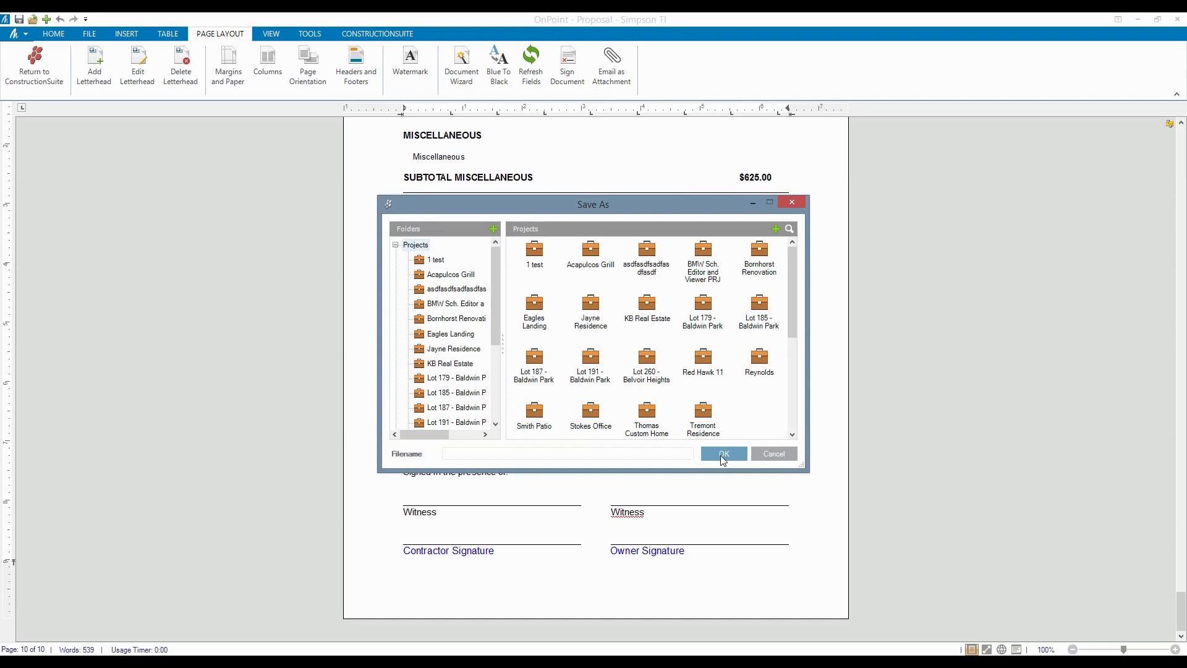
{"action": "left_click_drag", "start_coordinate": [495, 294], "coordinate": [497, 413]}
{"action": "left_click", "coordinate": [395, 408]}
{"action": "left_click", "coordinate": [440, 350]}
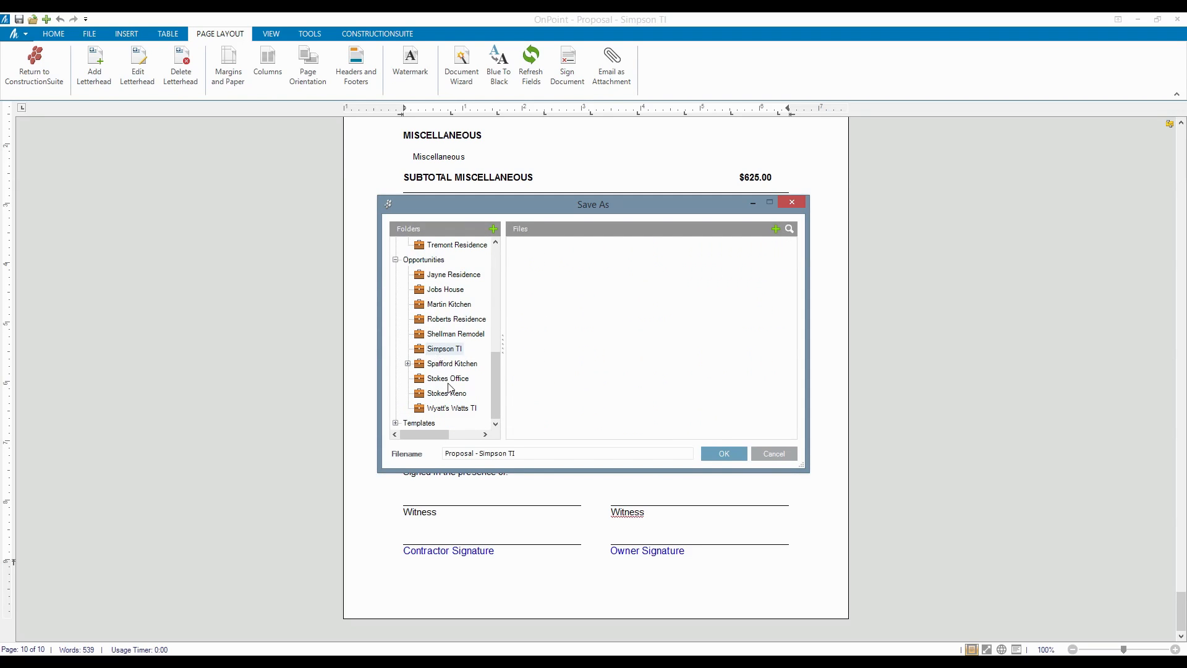
{"action": "left_click", "coordinate": [711, 452]}
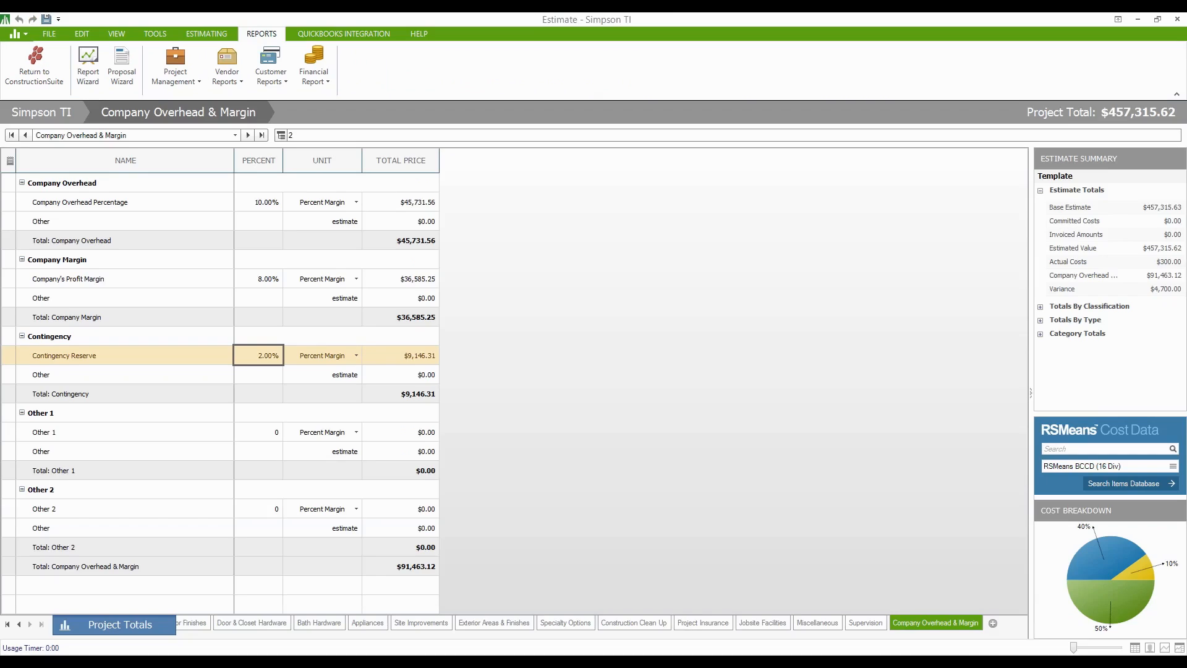
- Save the Simpson TI estimate from the quick-access toolbar
{"action": "left_click", "coordinate": [46, 19]}
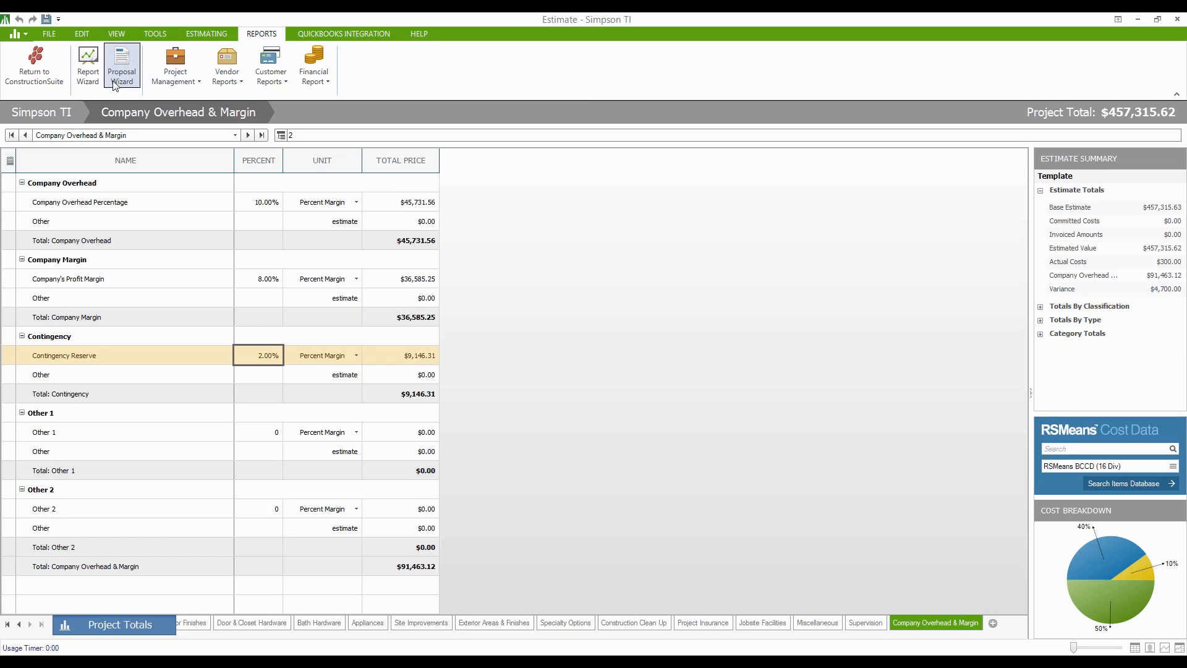
{"action": "left_click", "coordinate": [173, 83]}
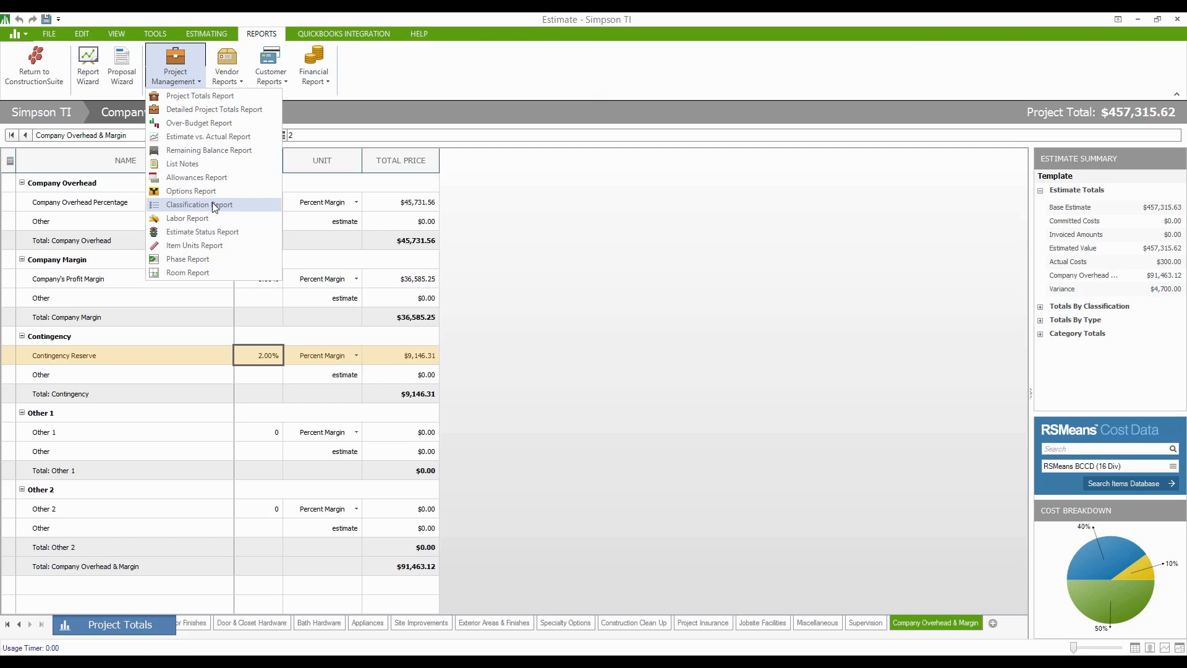
{"action": "left_click", "coordinate": [221, 68]}
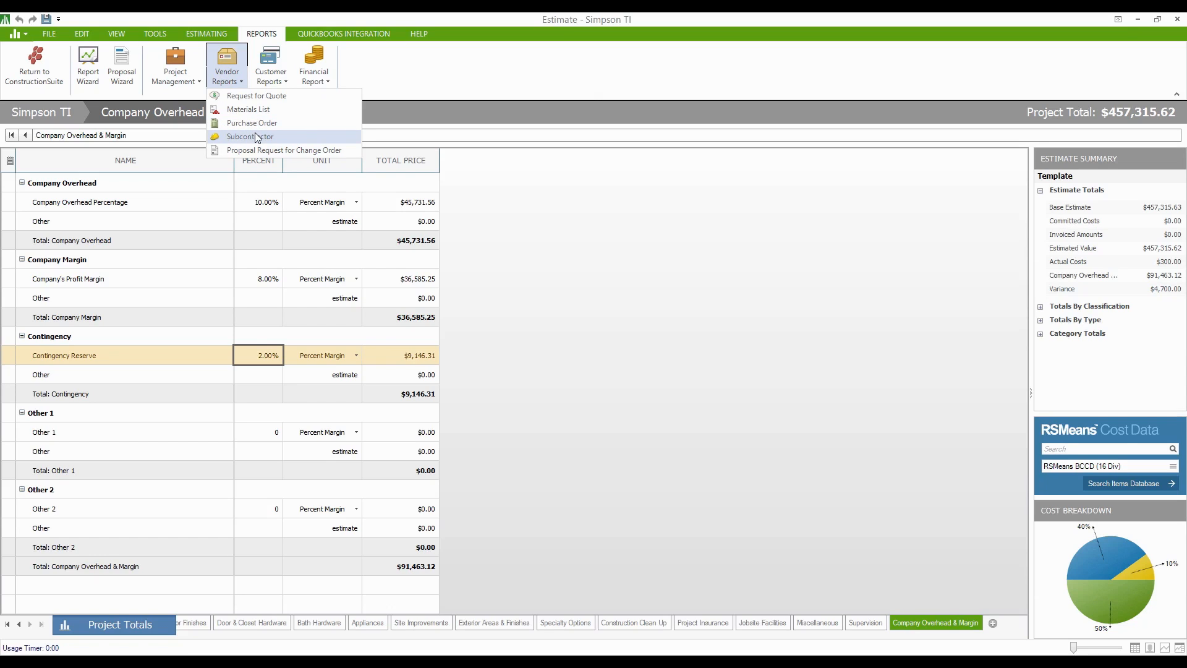
{"action": "left_click", "coordinate": [270, 78]}
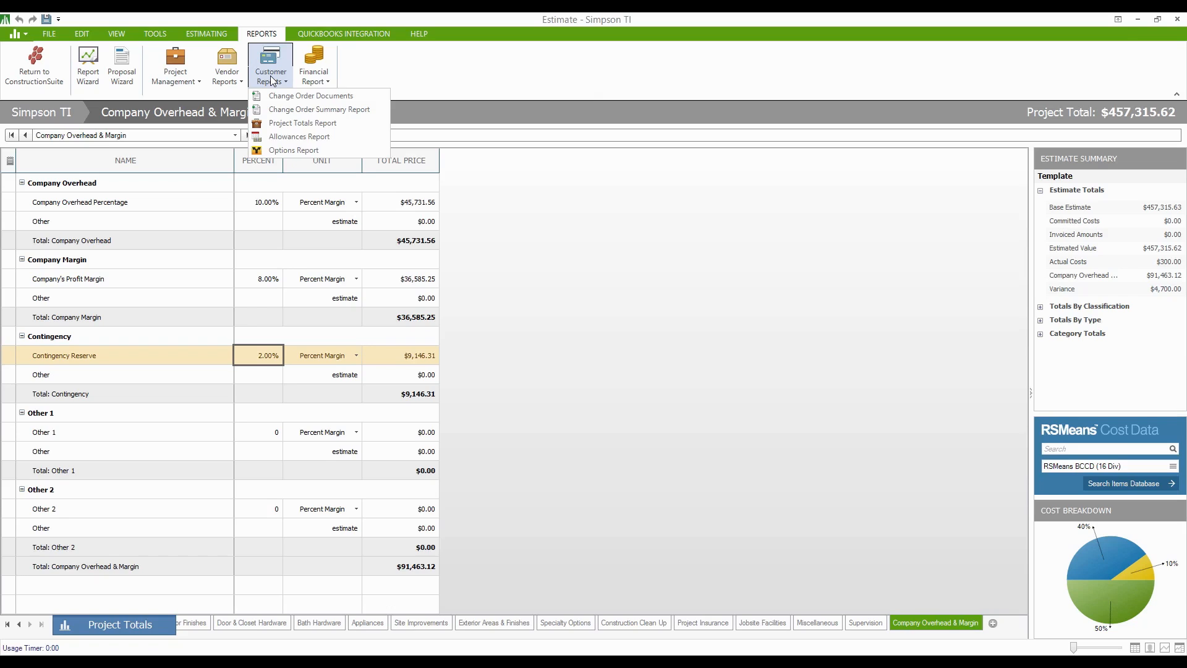
{"action": "left_click", "coordinate": [314, 76]}
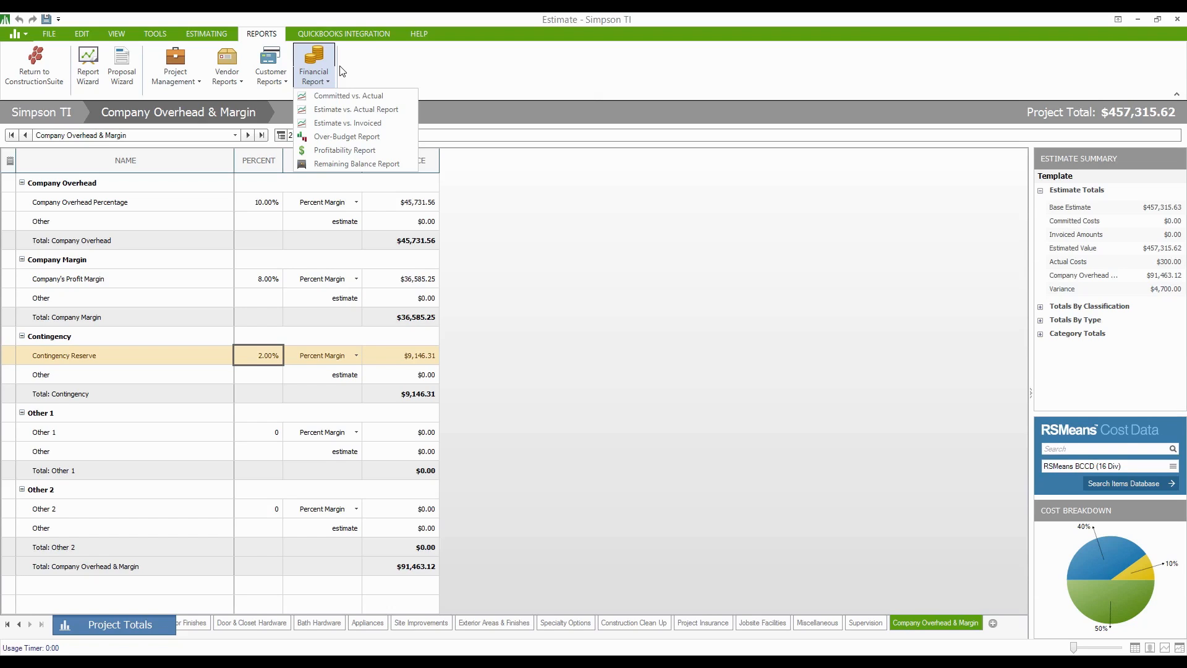
{"action": "left_click", "coordinate": [458, 73]}
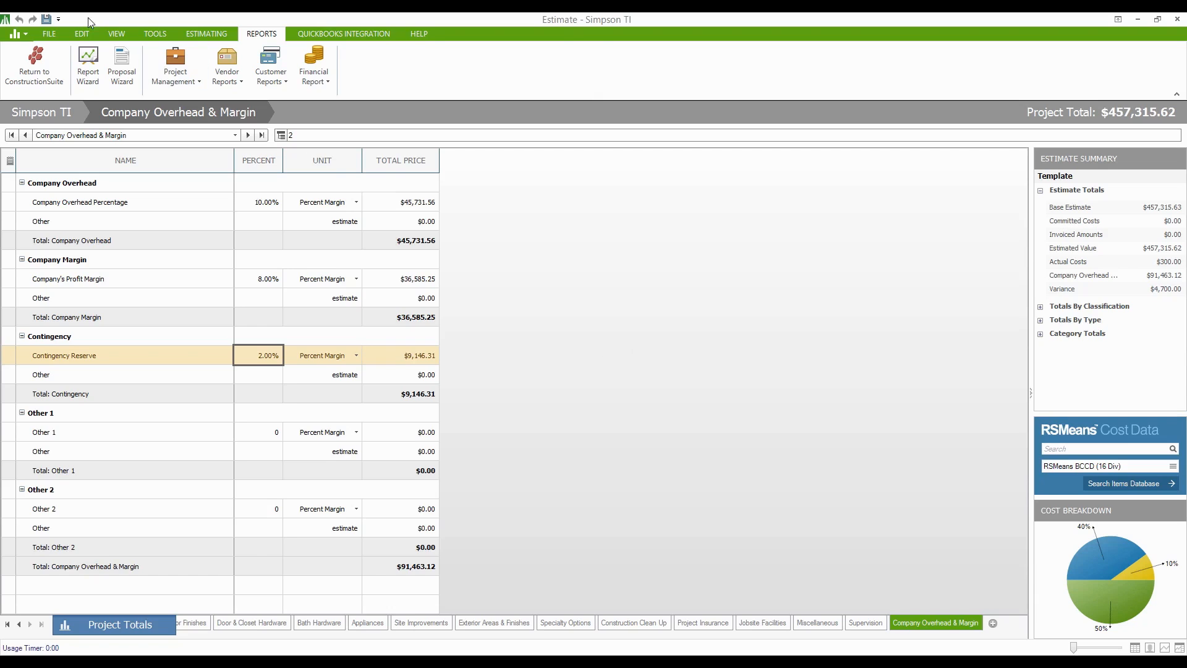
- From the estimate's Project Totals view, start Create New Schedule
{"action": "left_click", "coordinate": [50, 34]}
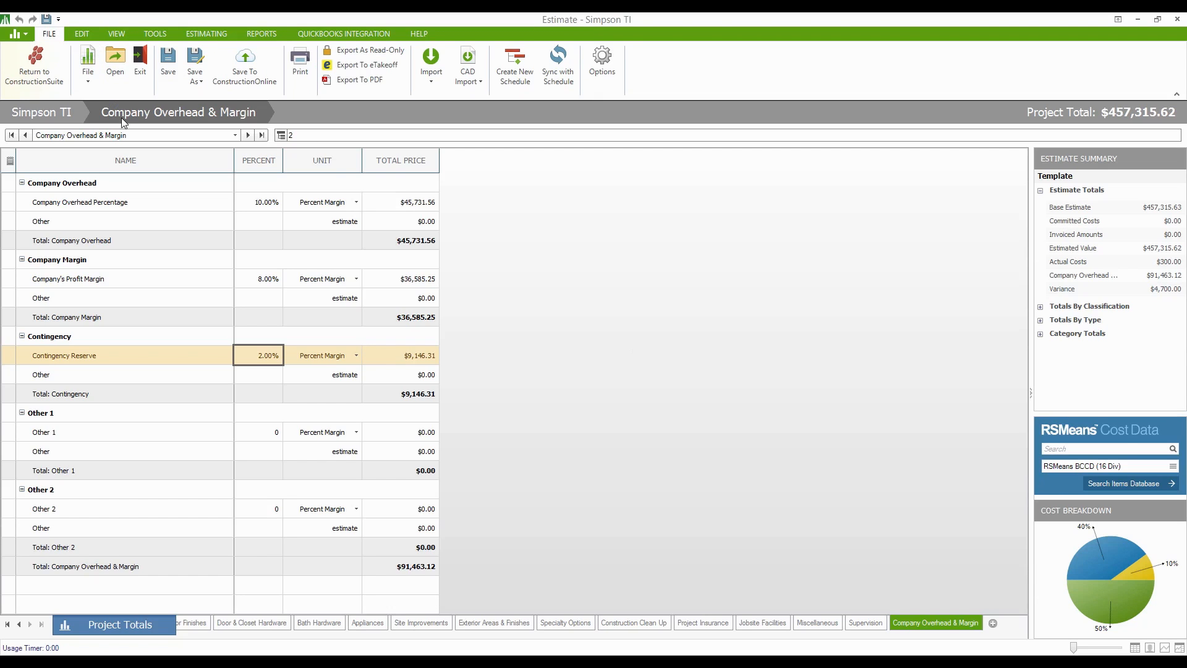
{"action": "left_click", "coordinate": [116, 625]}
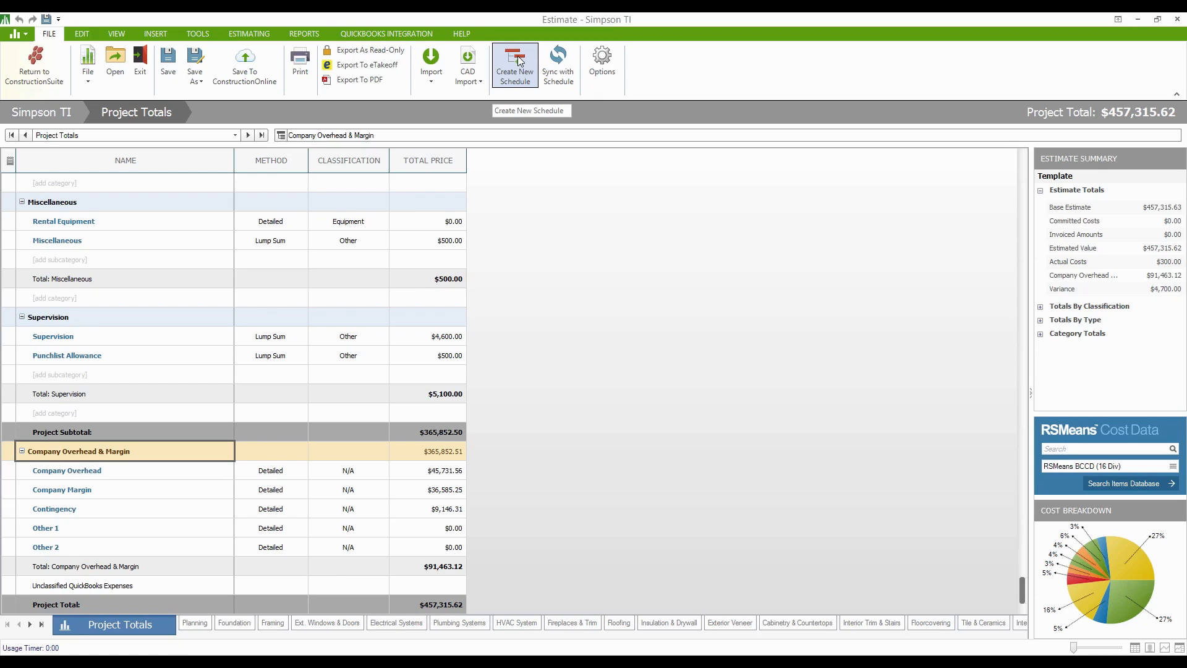
{"action": "left_click", "coordinate": [518, 60]}
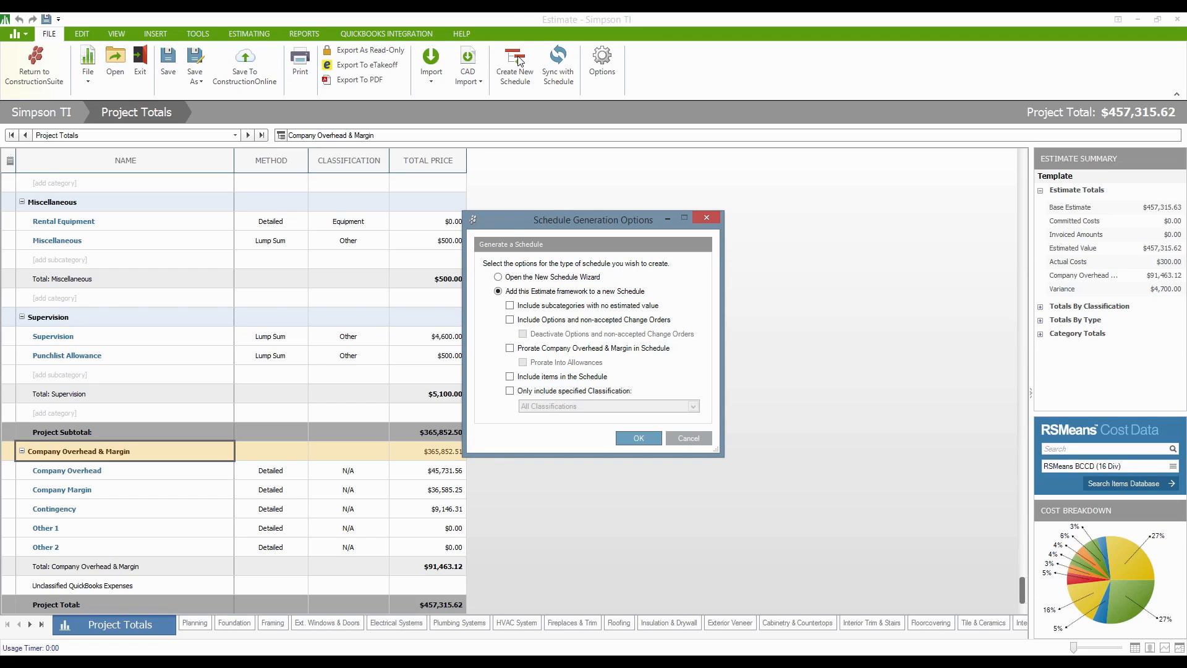
- Add the estimate framework to a new schedule with overhead and margin prorated
{"action": "left_click", "coordinate": [498, 278]}
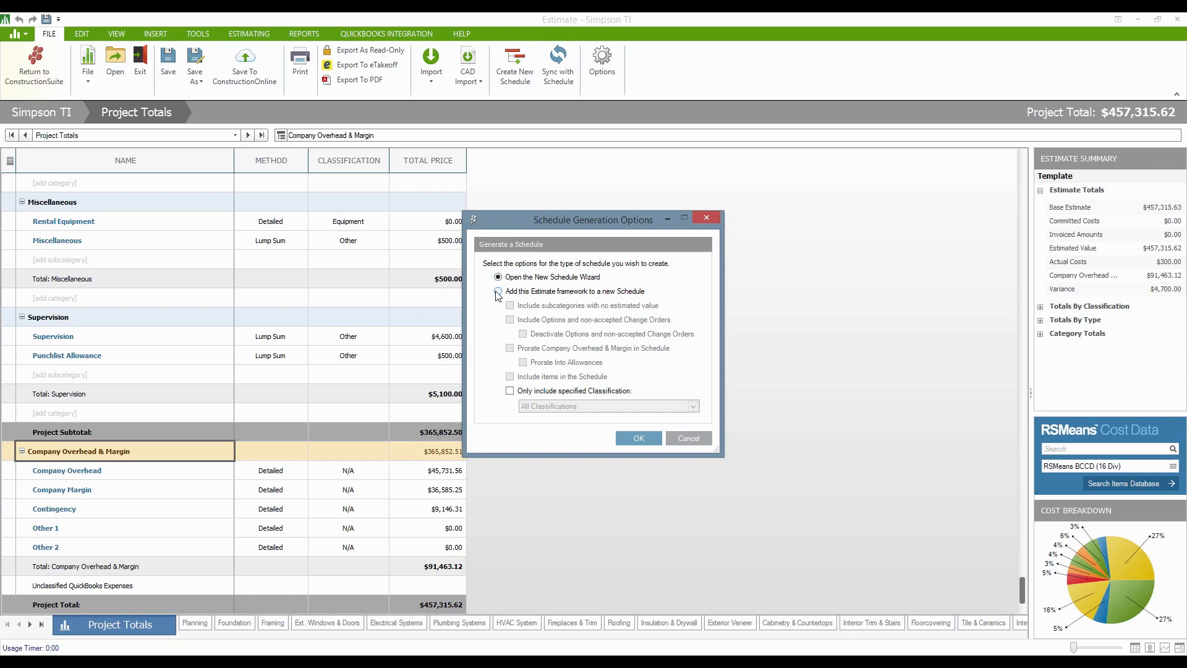
{"action": "left_click", "coordinate": [499, 291]}
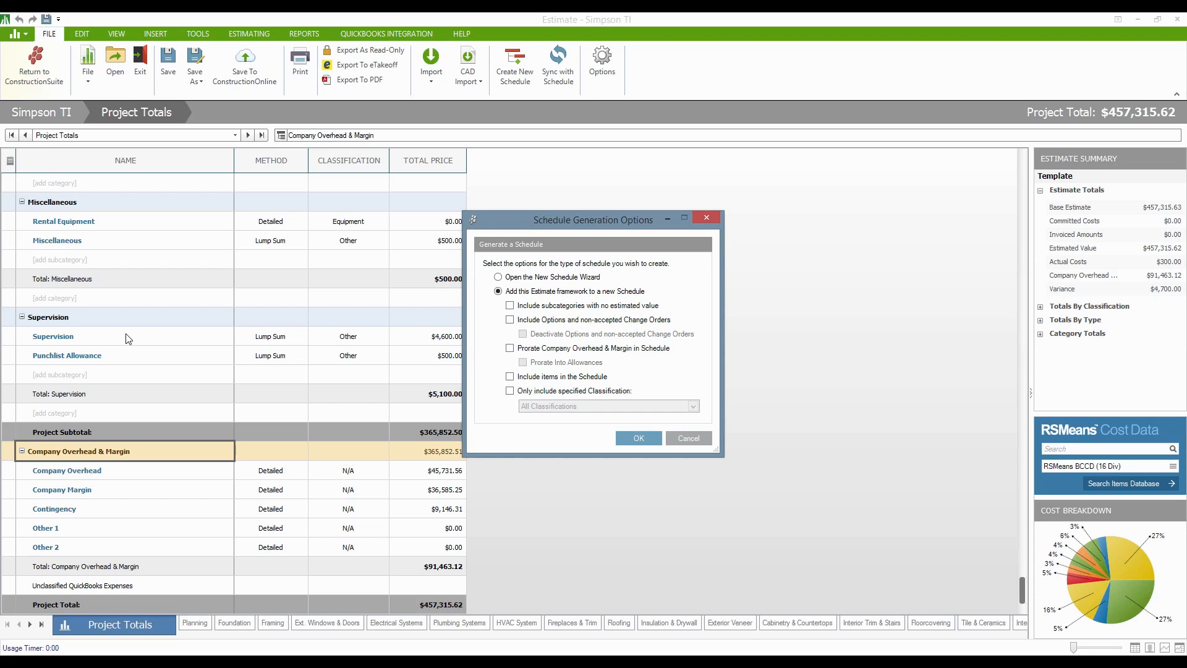
{"action": "left_click", "coordinate": [525, 348]}
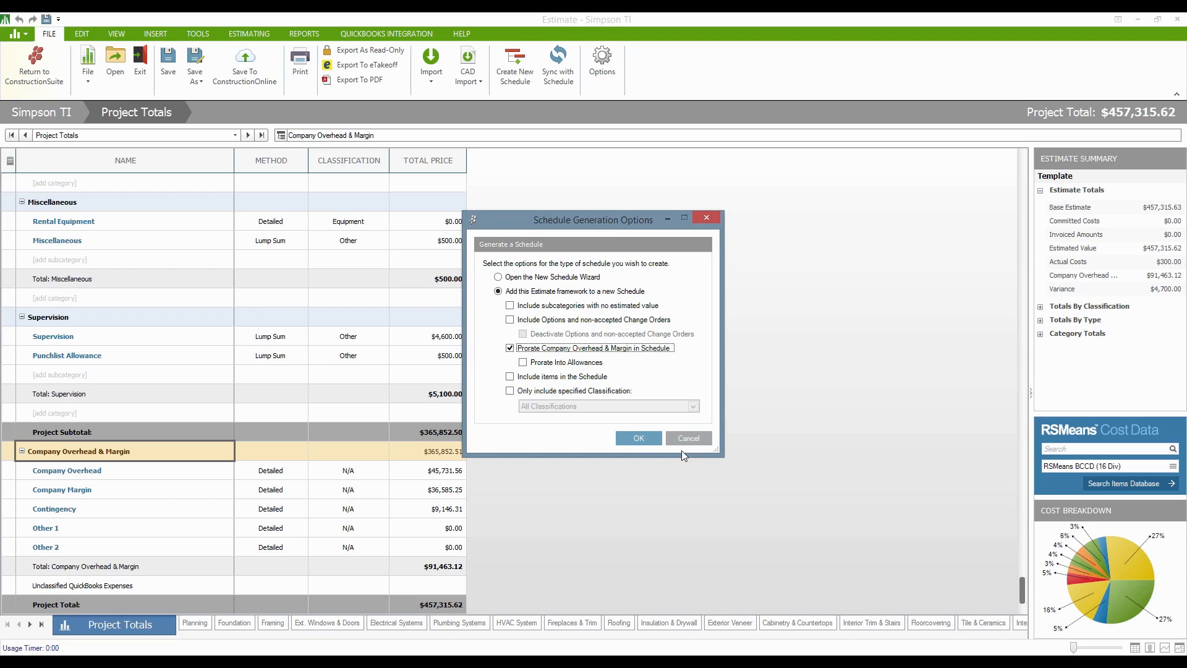
{"action": "left_click", "coordinate": [638, 440]}
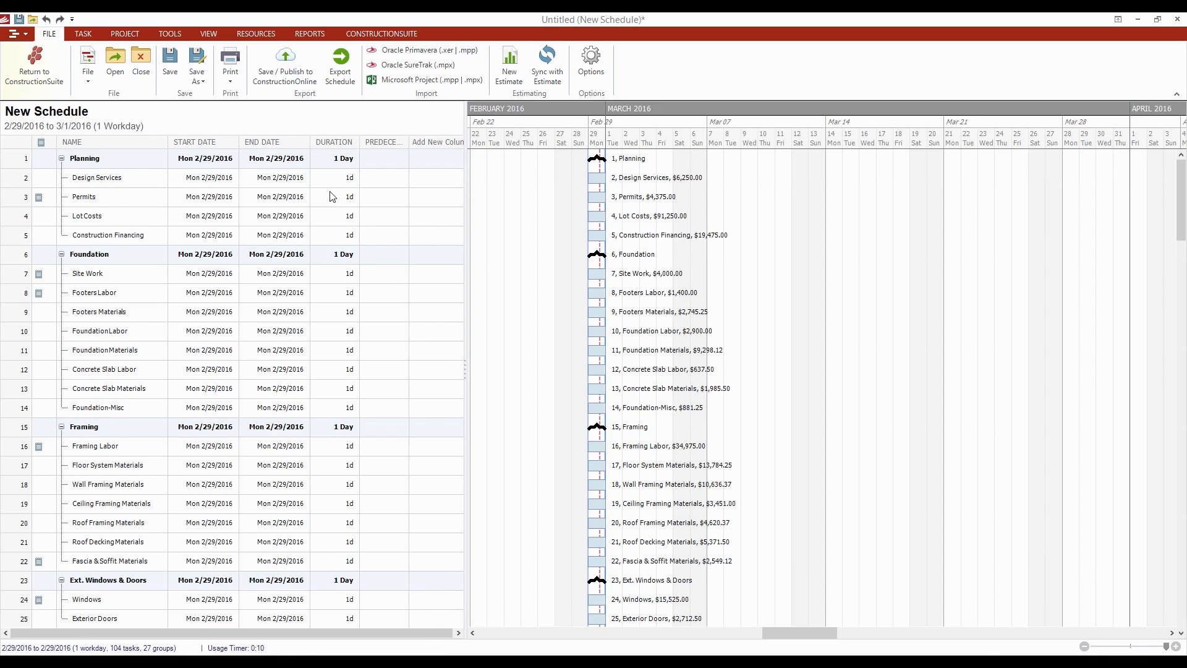
- Set the Design Services duration to 5 days
{"action": "left_click", "coordinate": [336, 180]}
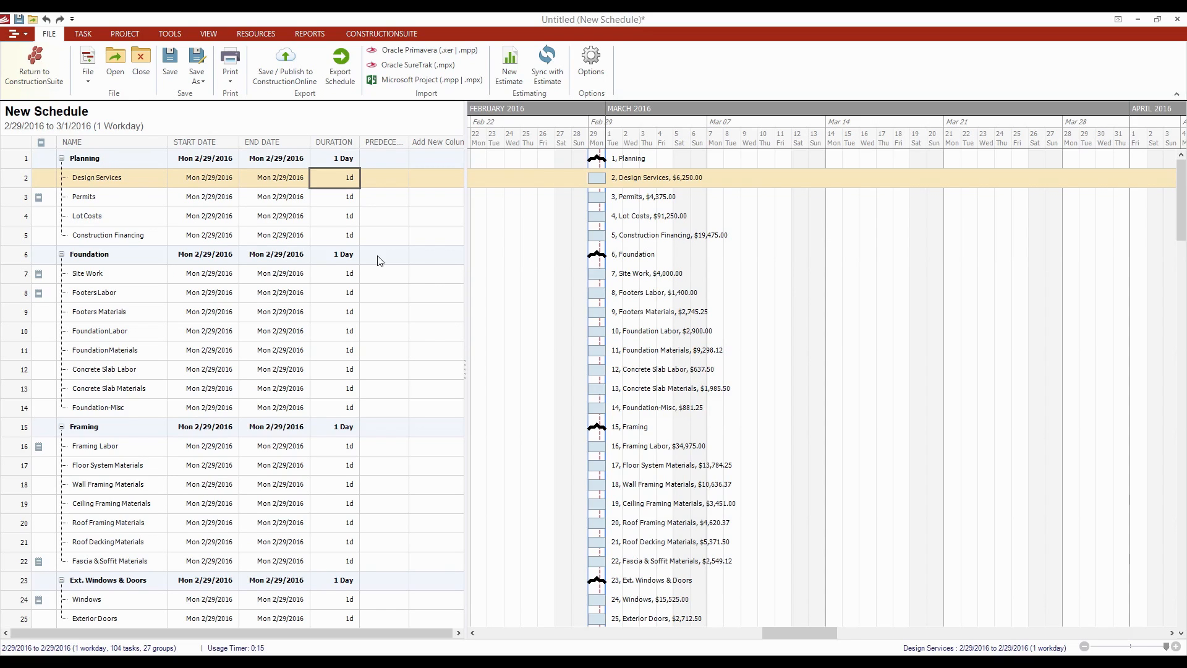
{"action": "type", "text": "5"}
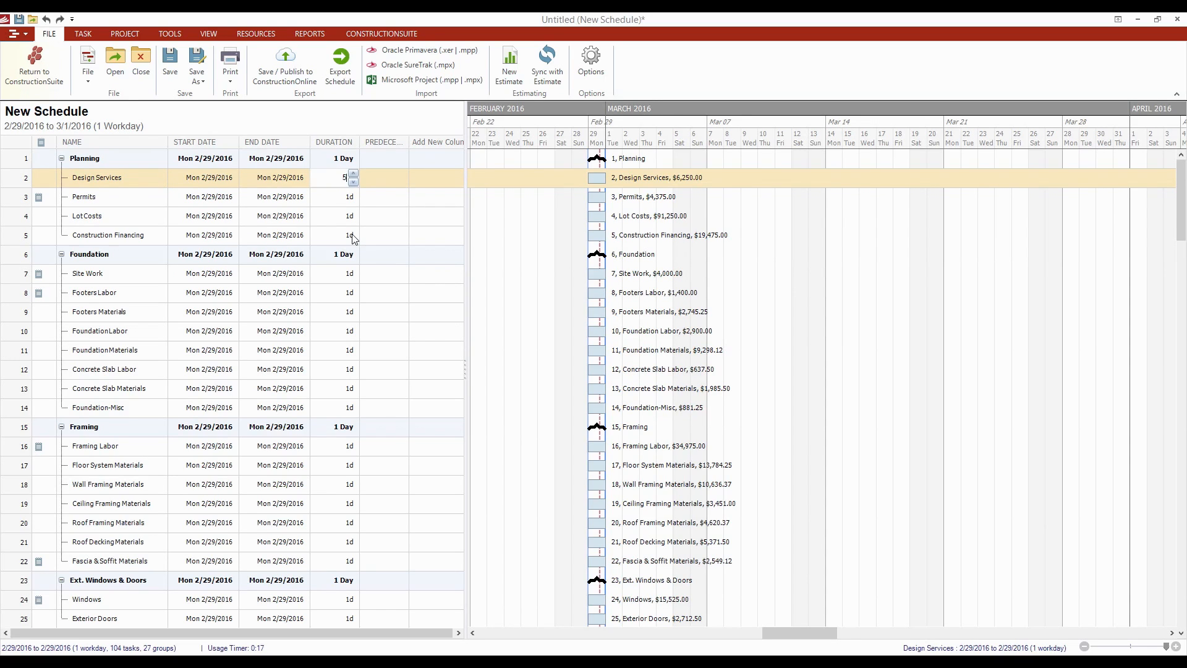
{"action": "key", "text": "Tab"}
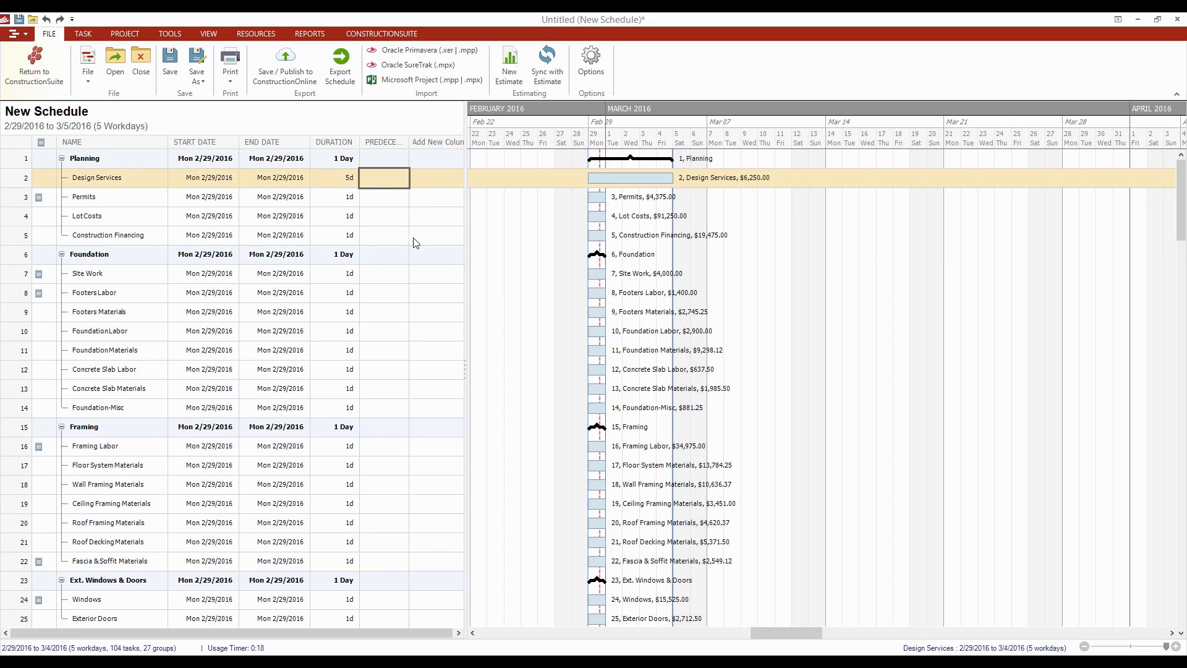
- Give Permits, Lot Costs and Construction Financing predecessors 2, 3 and 4 to chain them
{"action": "left_click", "coordinate": [396, 205]}
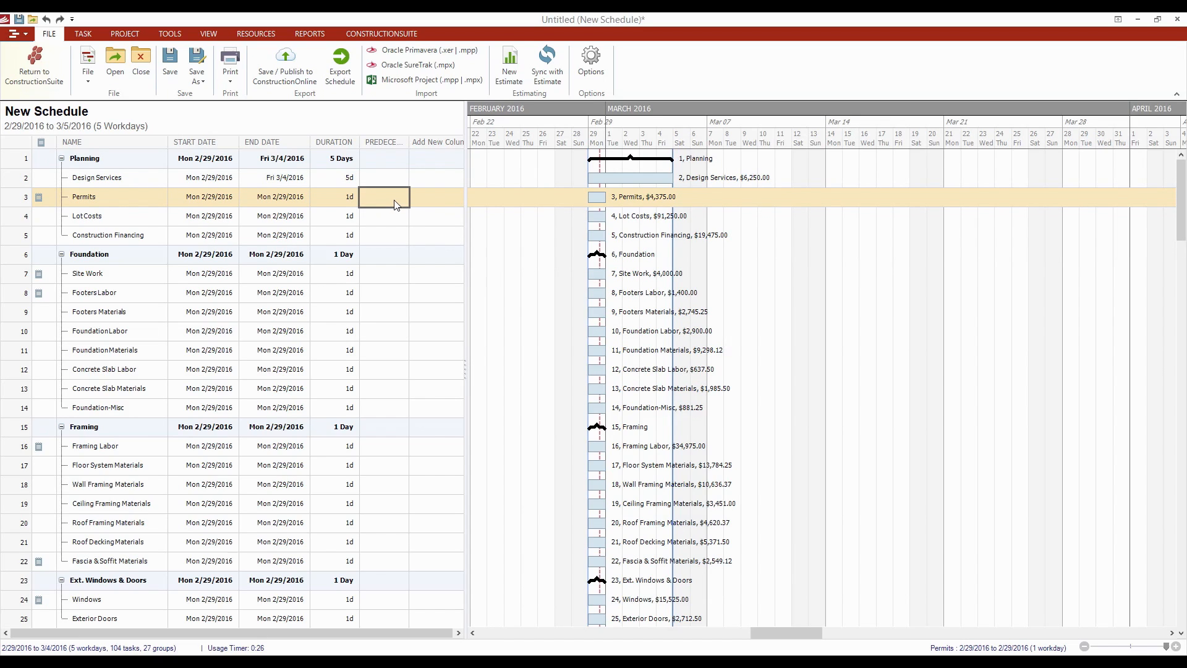
{"action": "type", "text": "2"}
{"action": "key", "text": "Return"}
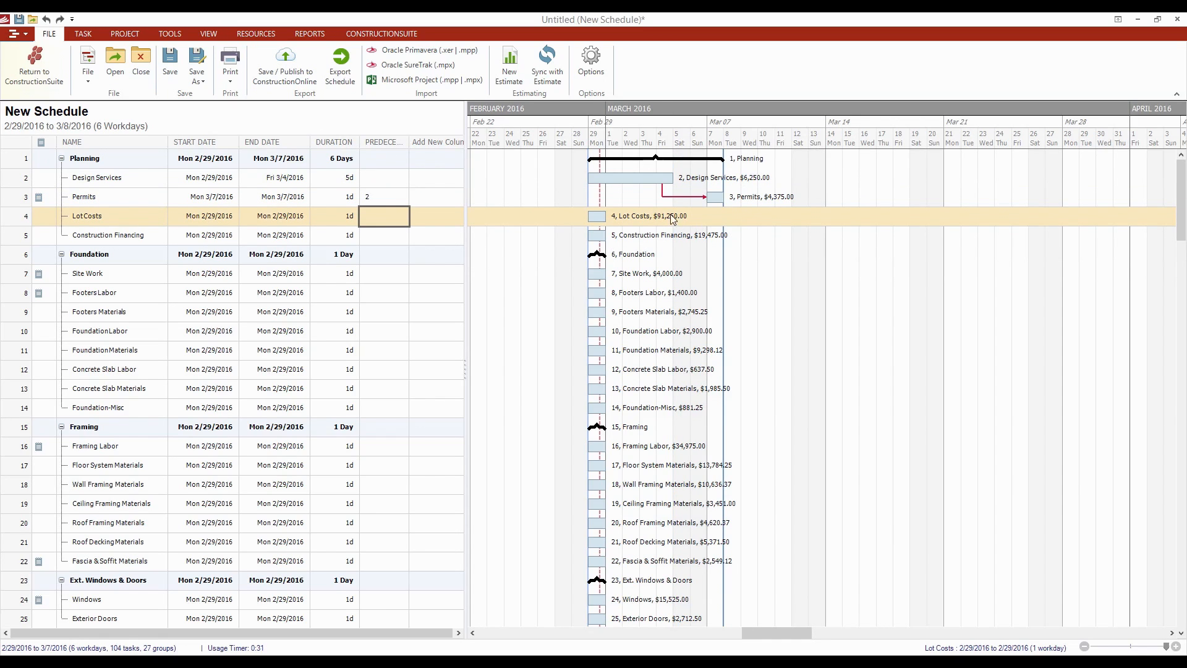
{"action": "mouse_move", "coordinate": [717, 203]}
{"action": "left_click", "coordinate": [398, 214]}
{"action": "key", "text": "Return"}
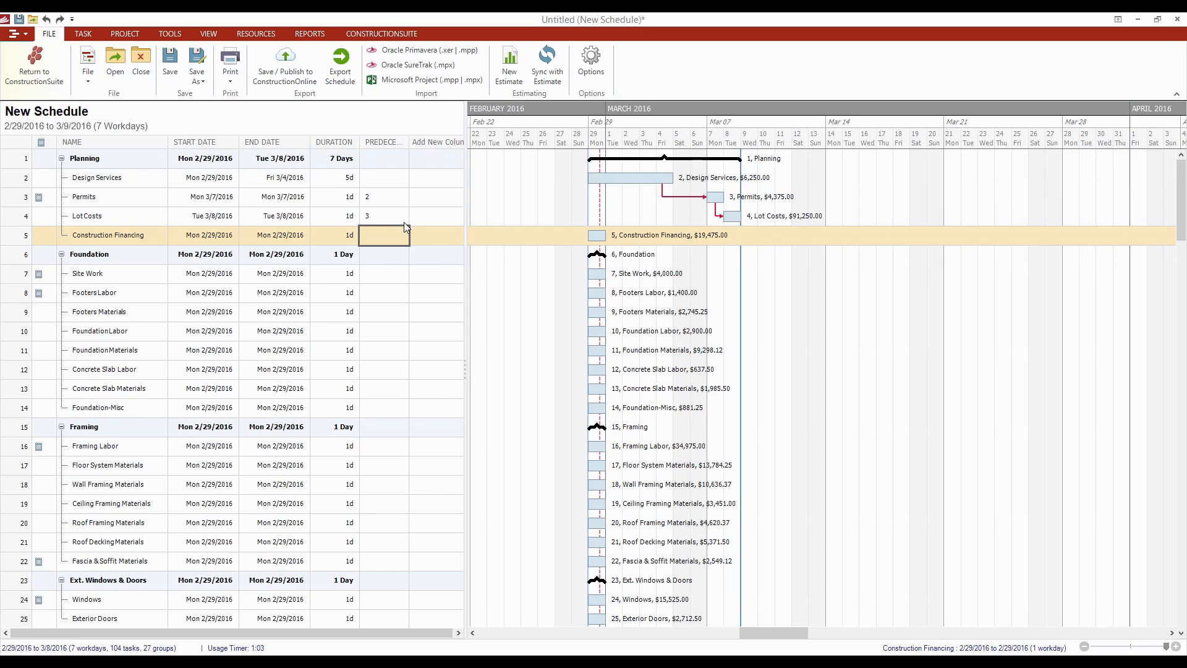
{"action": "type", "text": "4"}
{"action": "key", "text": "Return"}
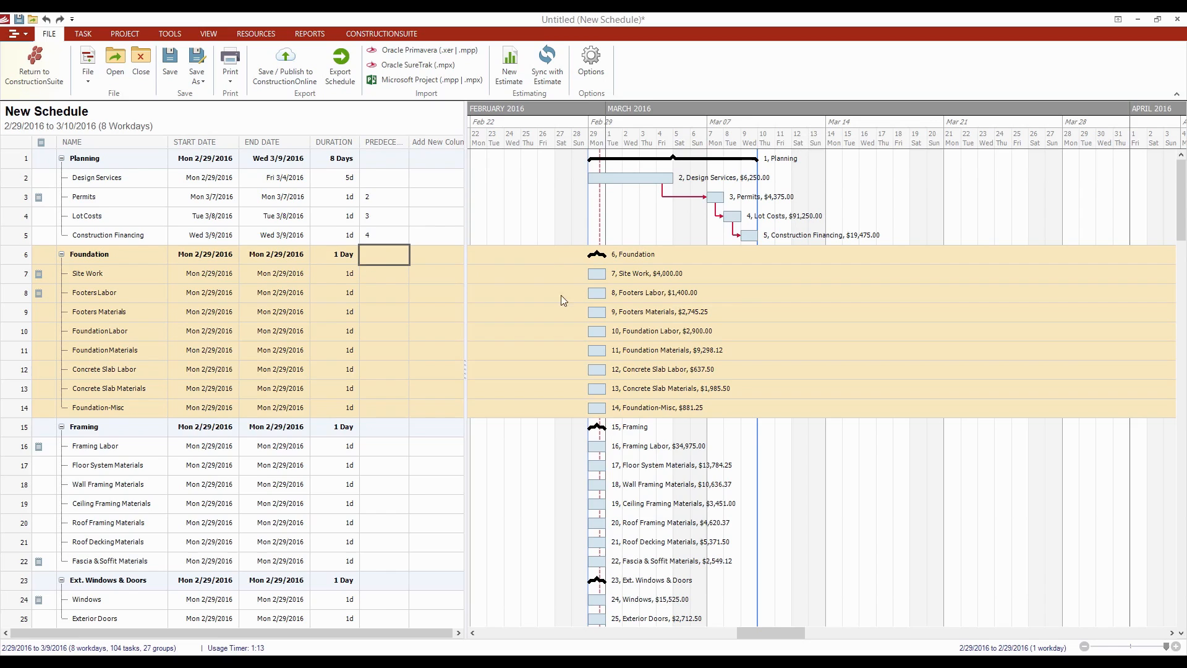
- Change the Permits duration to 10 days
{"action": "left_click", "coordinate": [342, 216]}
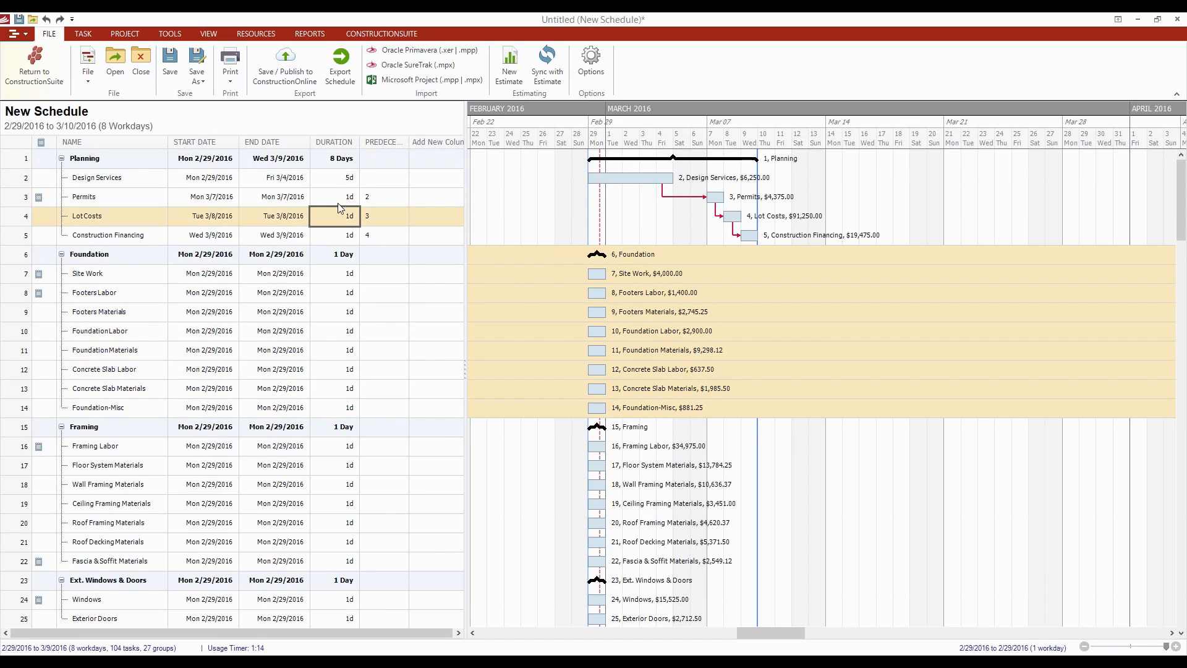
{"action": "left_click", "coordinate": [339, 197]}
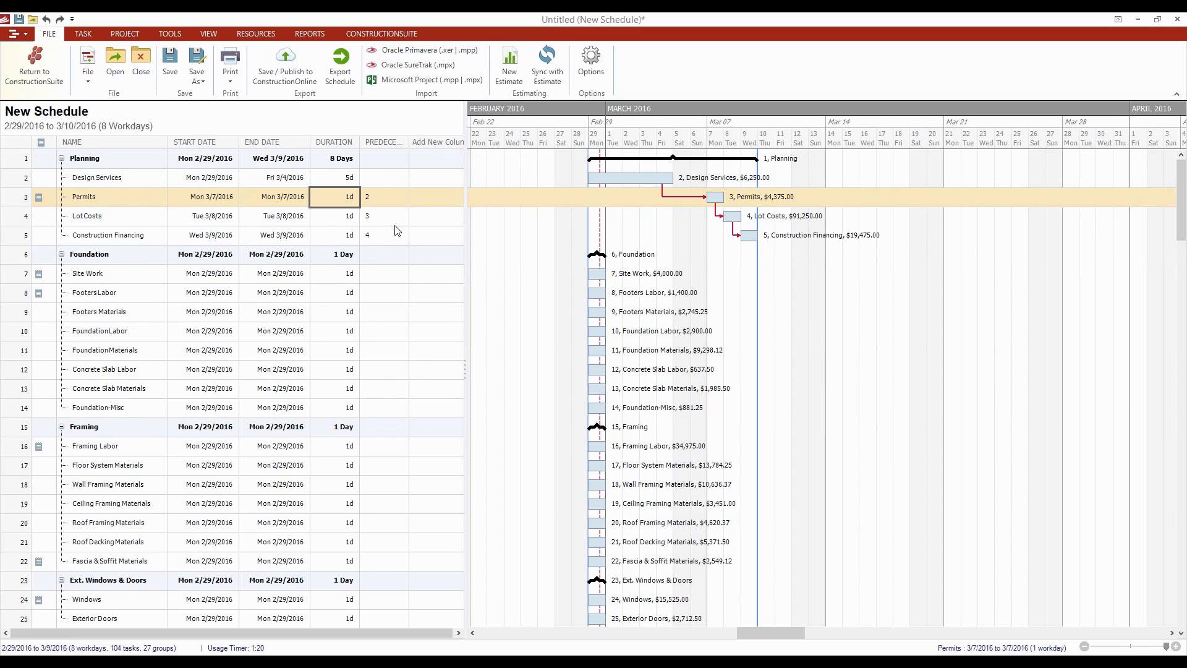
{"action": "type", "text": "10"}
{"action": "key", "text": "Return"}
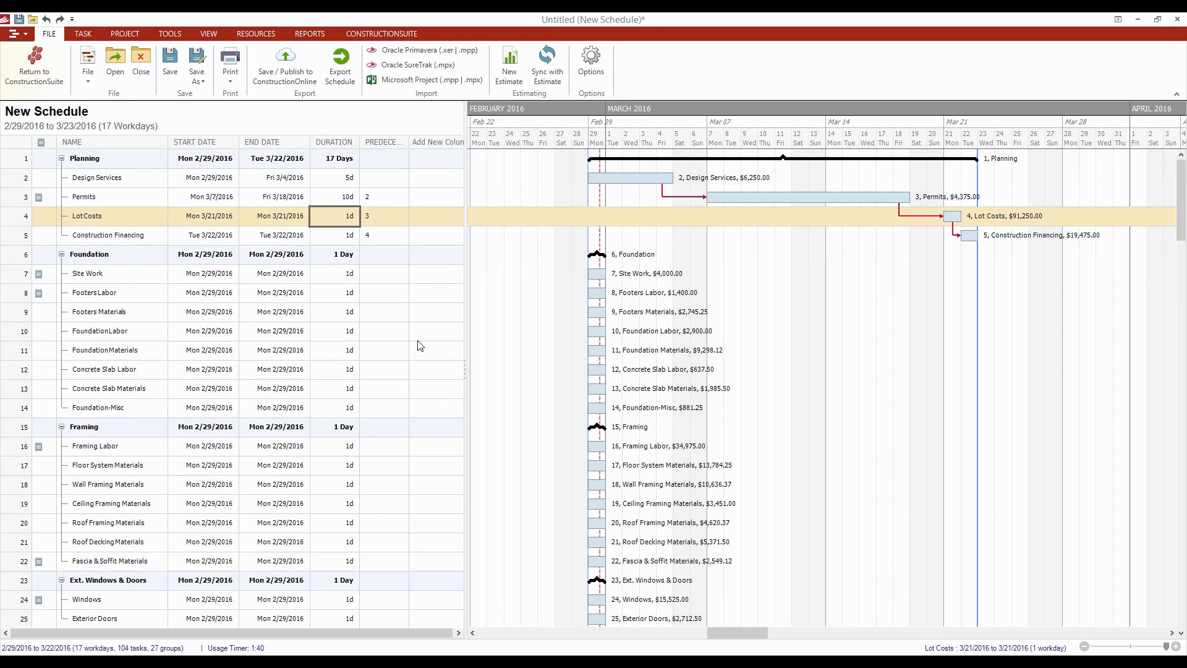
- Move the Foundation group of tasks later to Fri 3/25
{"action": "left_click", "coordinate": [626, 276]}
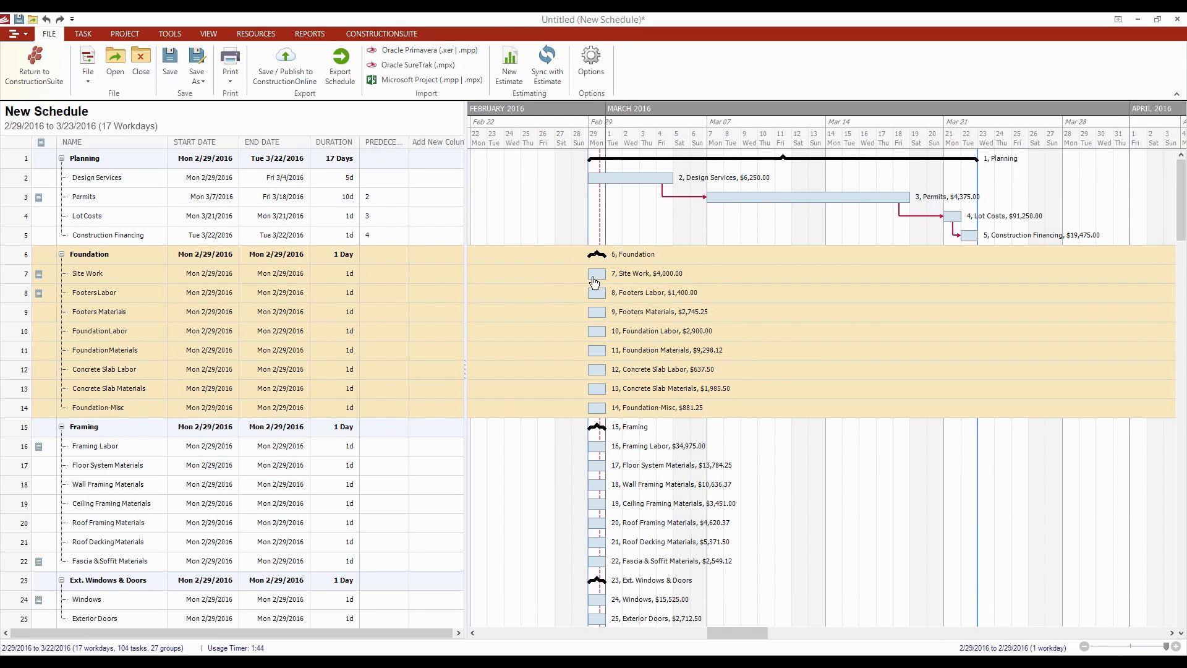
{"action": "left_click_drag", "start_coordinate": [630, 260], "coordinate": [1029, 271]}
{"action": "left_click", "coordinate": [1008, 536]}
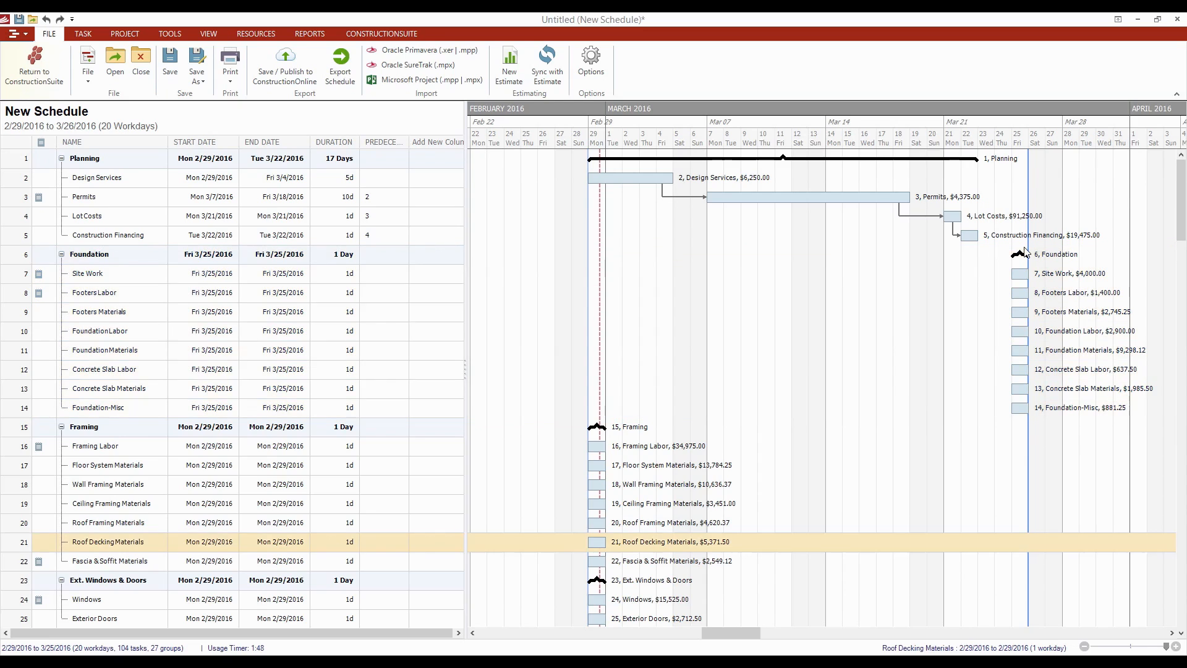
- Link Site Work after Construction Financing and stretch it to end Wed 3/30
{"action": "left_click_drag", "start_coordinate": [1021, 274], "coordinate": [903, 278]}
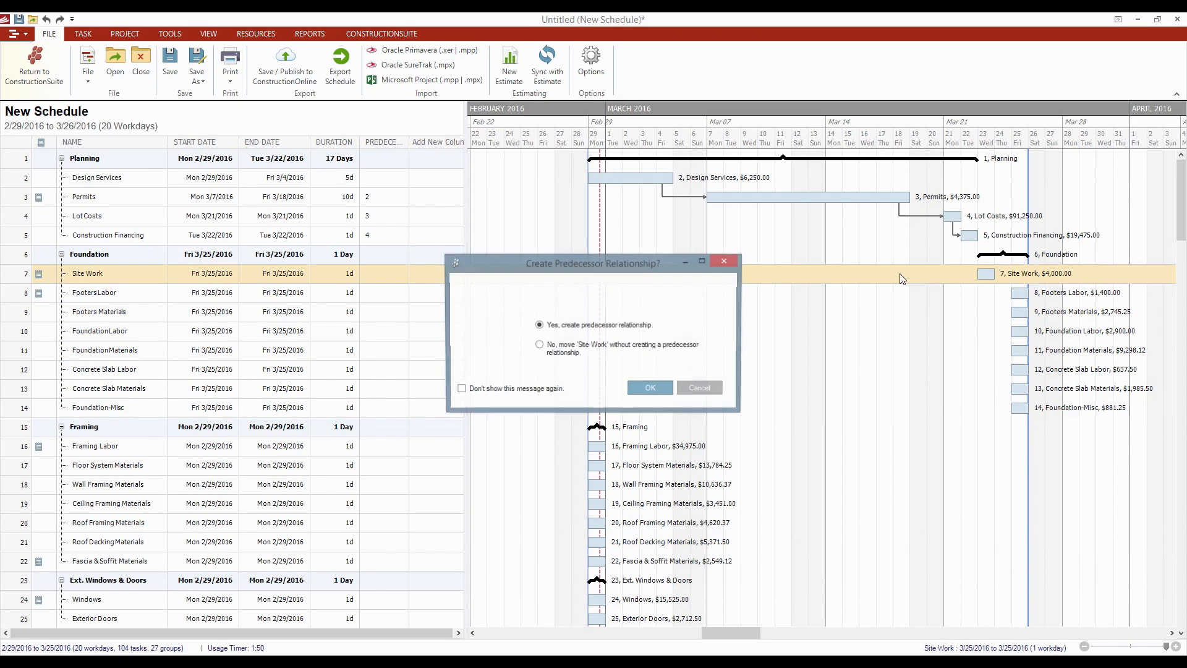
{"action": "left_click", "coordinate": [644, 387]}
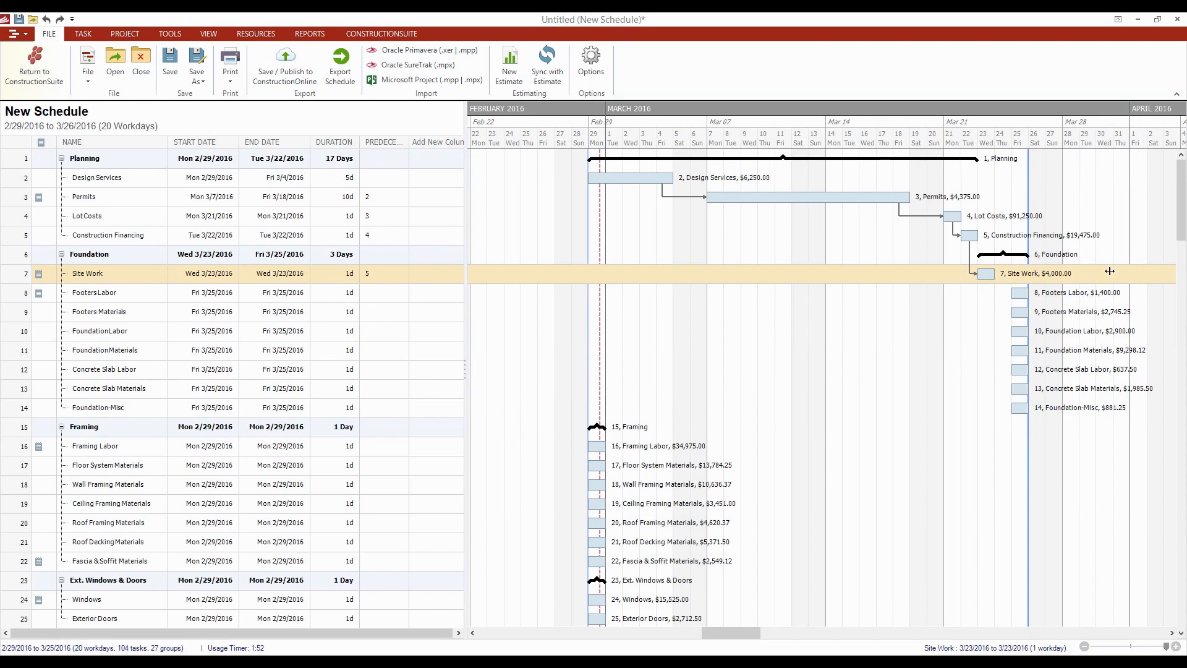
{"action": "left_click_drag", "start_coordinate": [1109, 271], "coordinate": [1111, 274]}
- Zoom the timeline out to show March through May
{"action": "left_click", "coordinate": [1107, 373]}
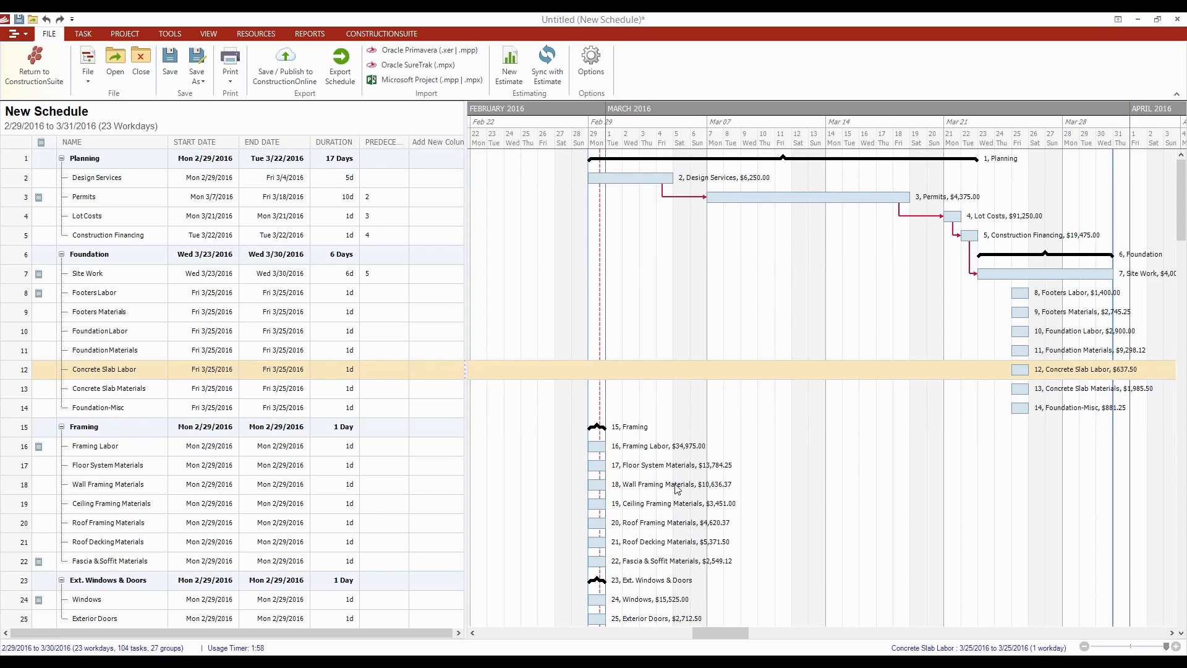
{"action": "scroll", "coordinate": [537, 359], "scroll_direction": "down", "scroll_amount": 3}
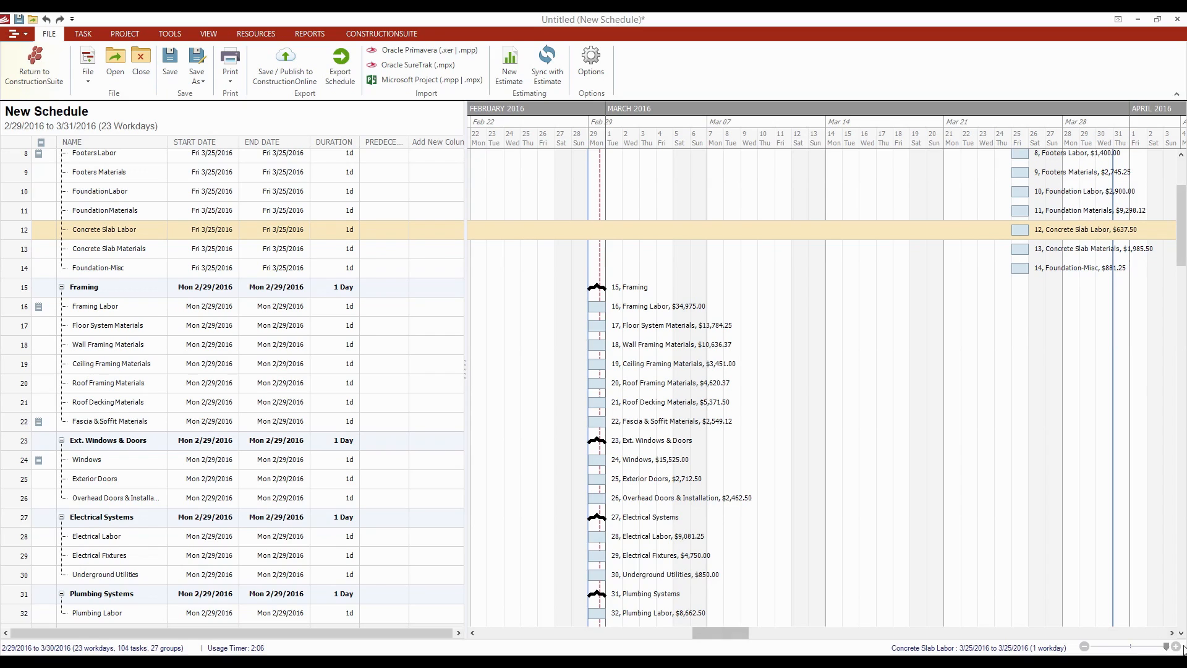
{"action": "left_click_drag", "start_coordinate": [1167, 647], "coordinate": [1131, 647]}
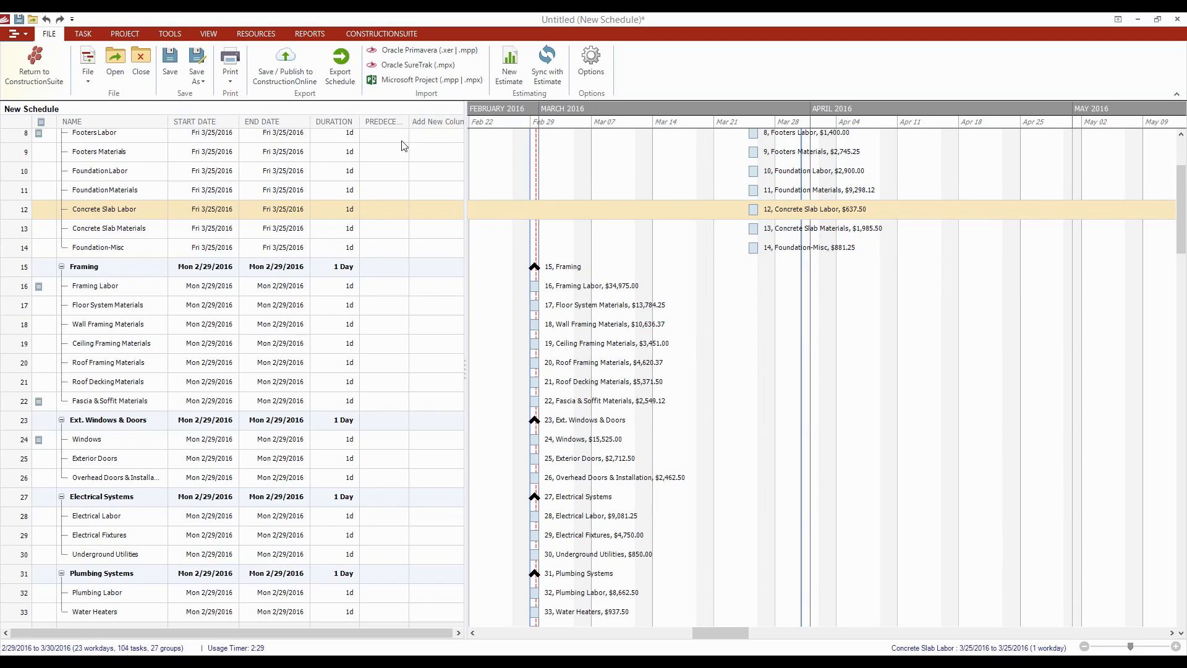
- Open the Show/Hide Columns settings from the VIEW ribbon
{"action": "left_click", "coordinate": [216, 36]}
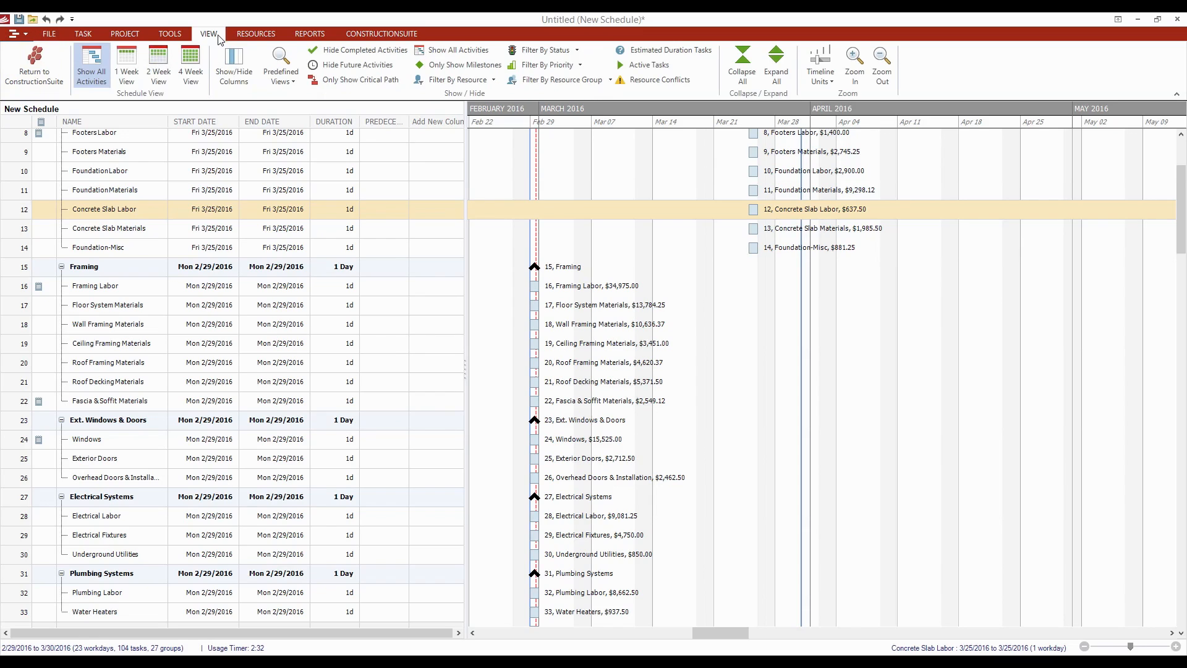
{"action": "left_click", "coordinate": [234, 68]}
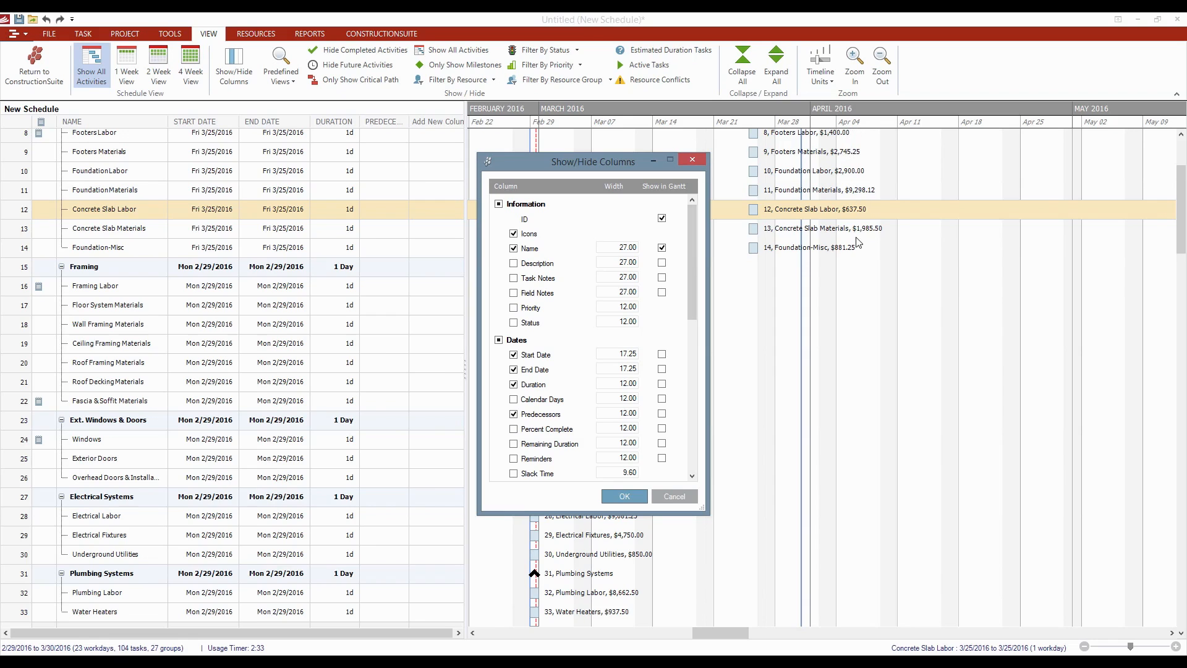
- Turn off Total Estimate in the Gantt chart so bar labels show only number and name
{"action": "scroll", "coordinate": [692, 272], "scroll_direction": "down", "scroll_amount": 1}
{"action": "left_click_drag", "start_coordinate": [689, 272], "coordinate": [689, 391]}
{"action": "left_click", "coordinate": [661, 267]}
{"action": "left_click", "coordinate": [662, 266]}
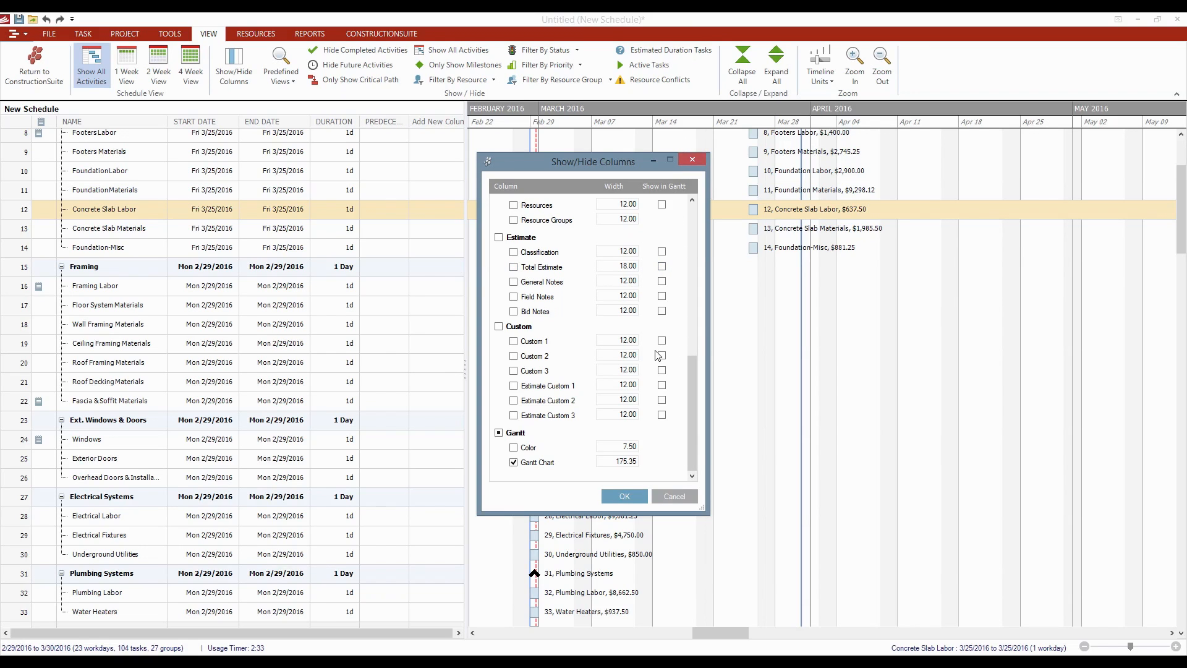
{"action": "scroll", "coordinate": [643, 352], "scroll_direction": "up", "scroll_amount": 5}
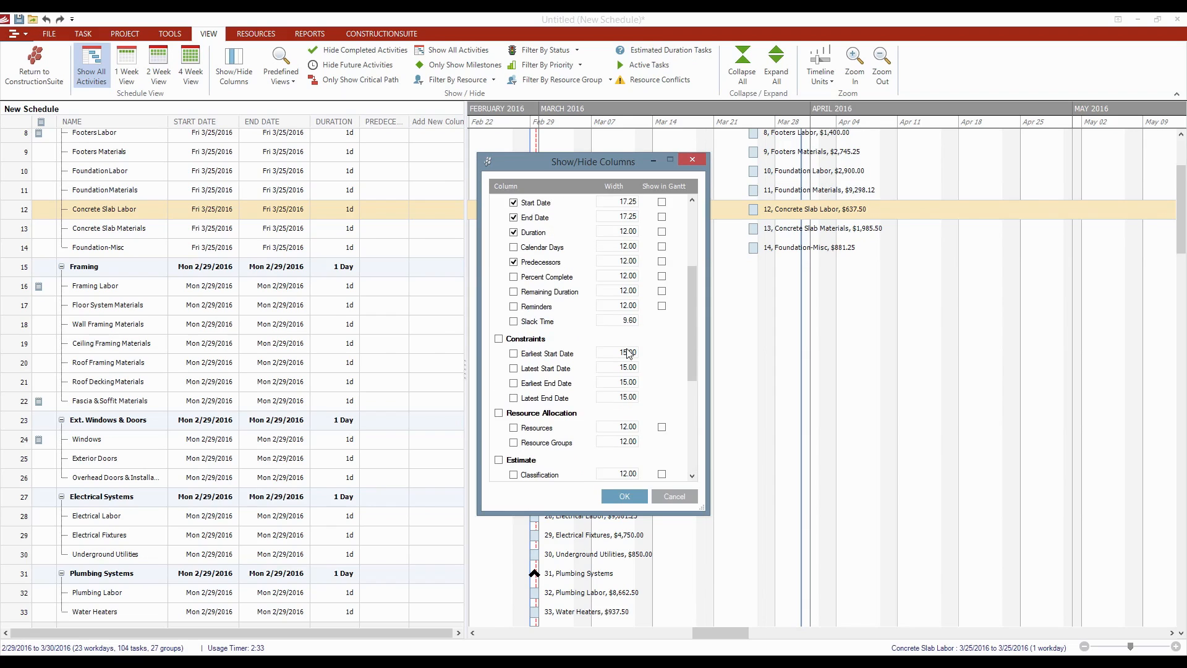
{"action": "scroll", "coordinate": [525, 331], "scroll_direction": "up", "scroll_amount": 2}
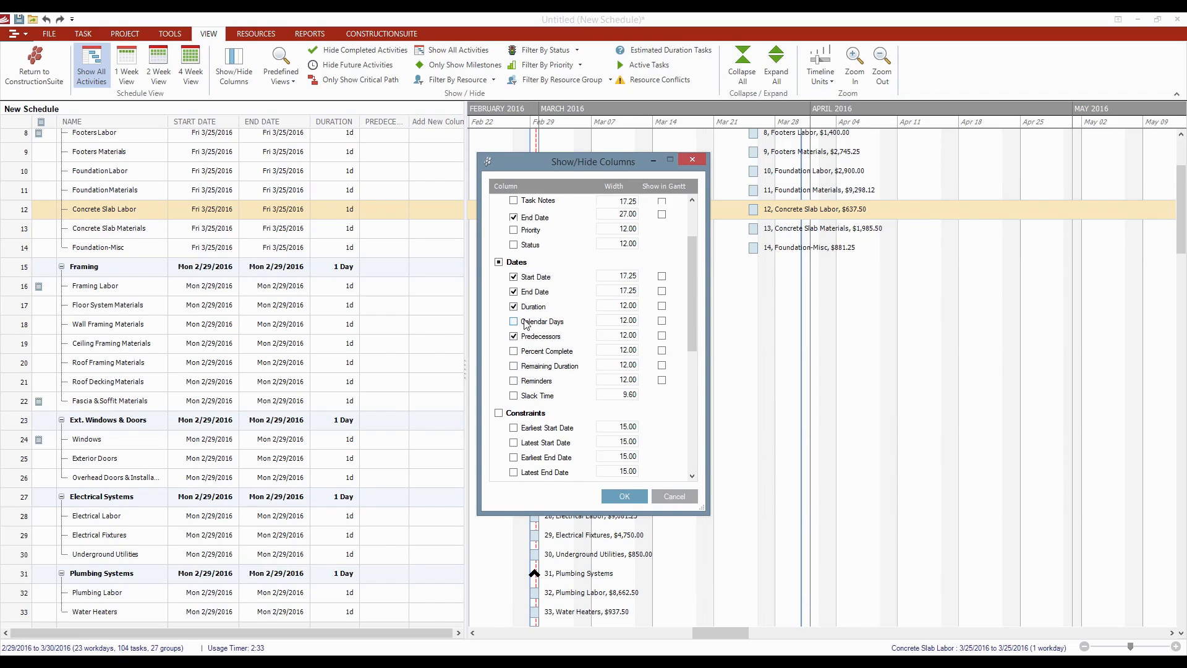
{"action": "scroll", "coordinate": [536, 390], "scroll_direction": "up", "scroll_amount": 2}
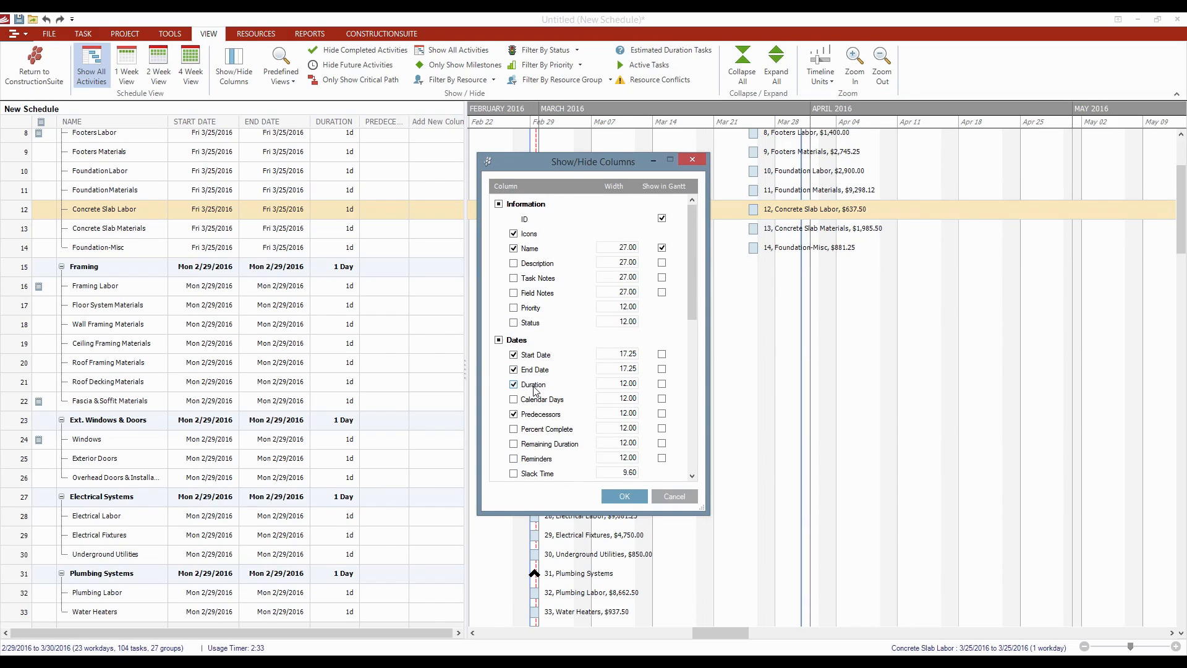
{"action": "left_click", "coordinate": [620, 497]}
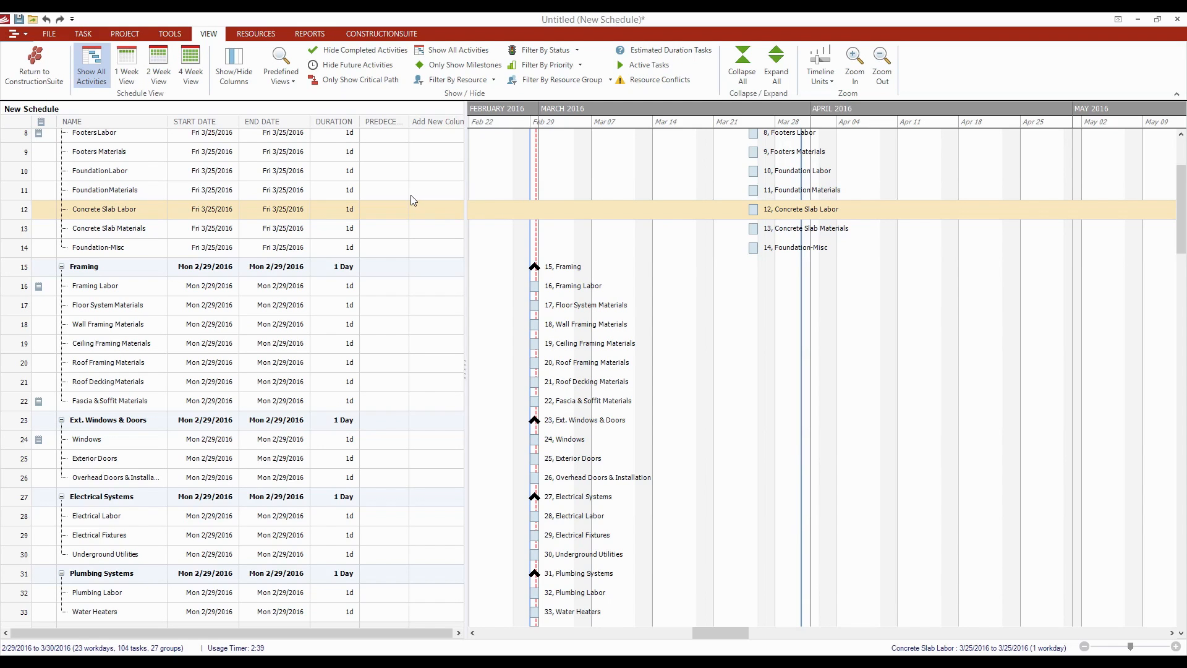
- Select Roof Framing Materials, return to the top, and show the FILE commands
{"action": "left_click", "coordinate": [728, 366]}
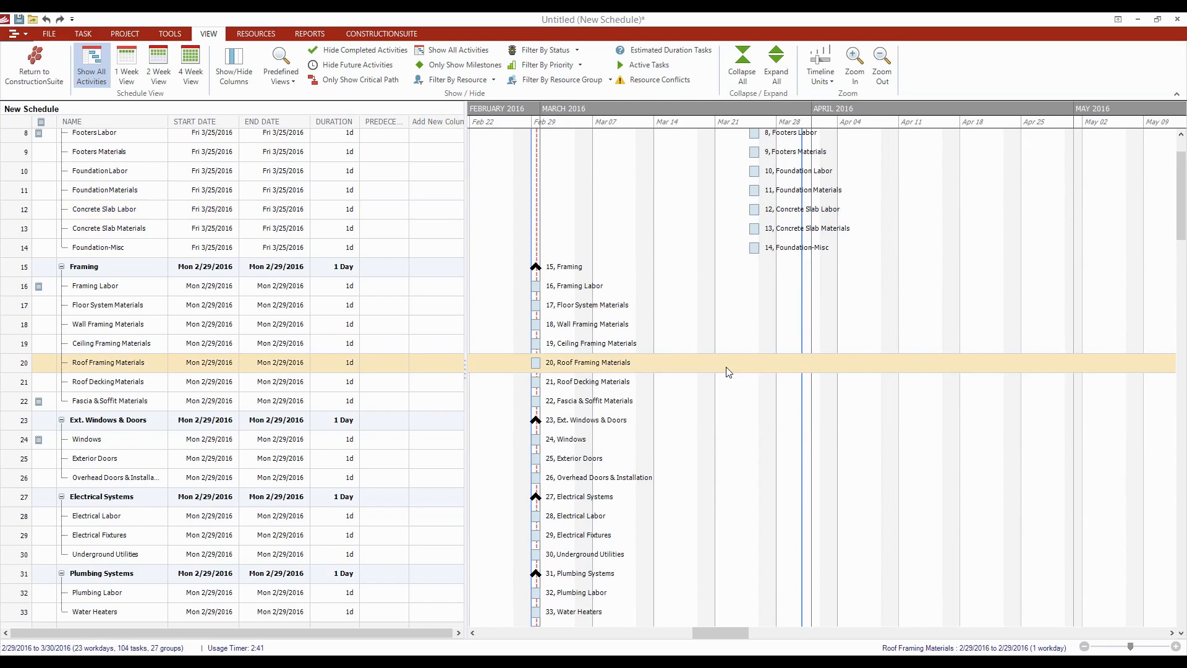
{"action": "scroll", "coordinate": [728, 371], "scroll_direction": "up", "scroll_amount": 3}
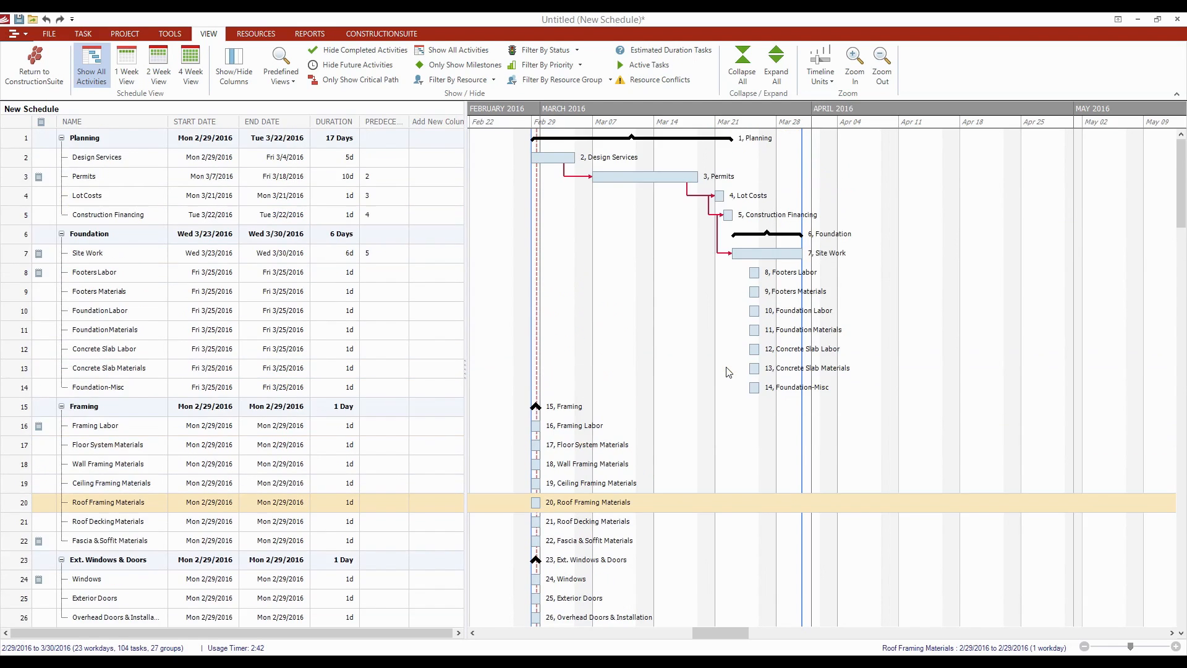
{"action": "left_click", "coordinate": [53, 36]}
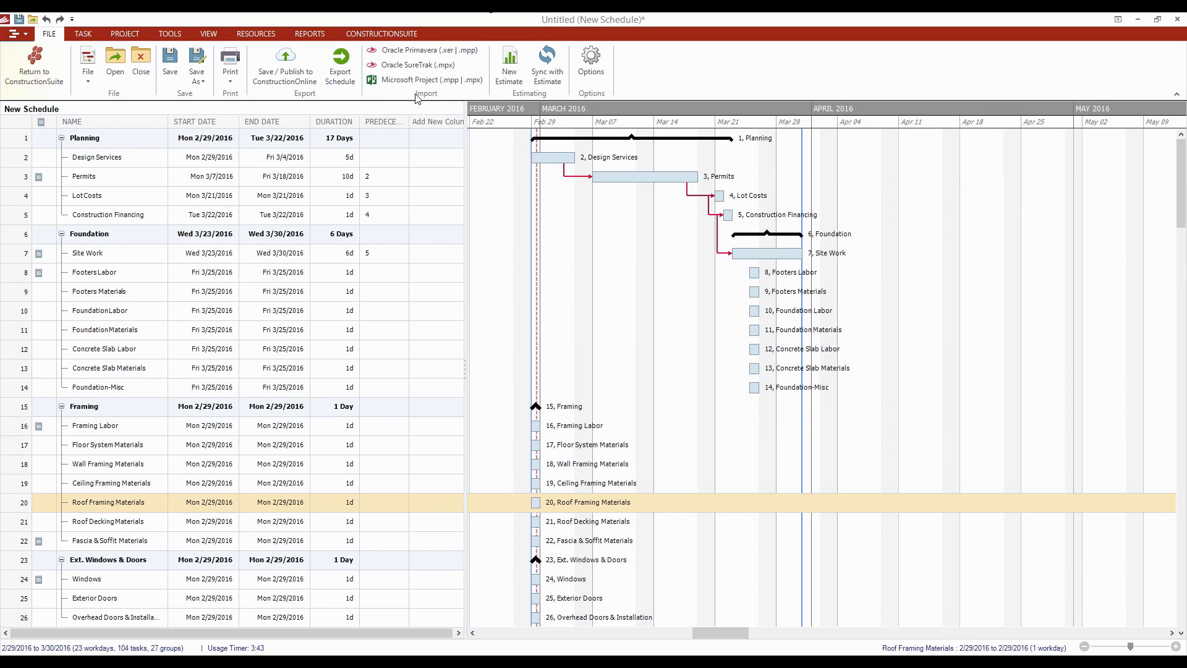
- Check the Print options, dismiss them, and start a Save As
{"action": "left_click", "coordinate": [243, 80]}
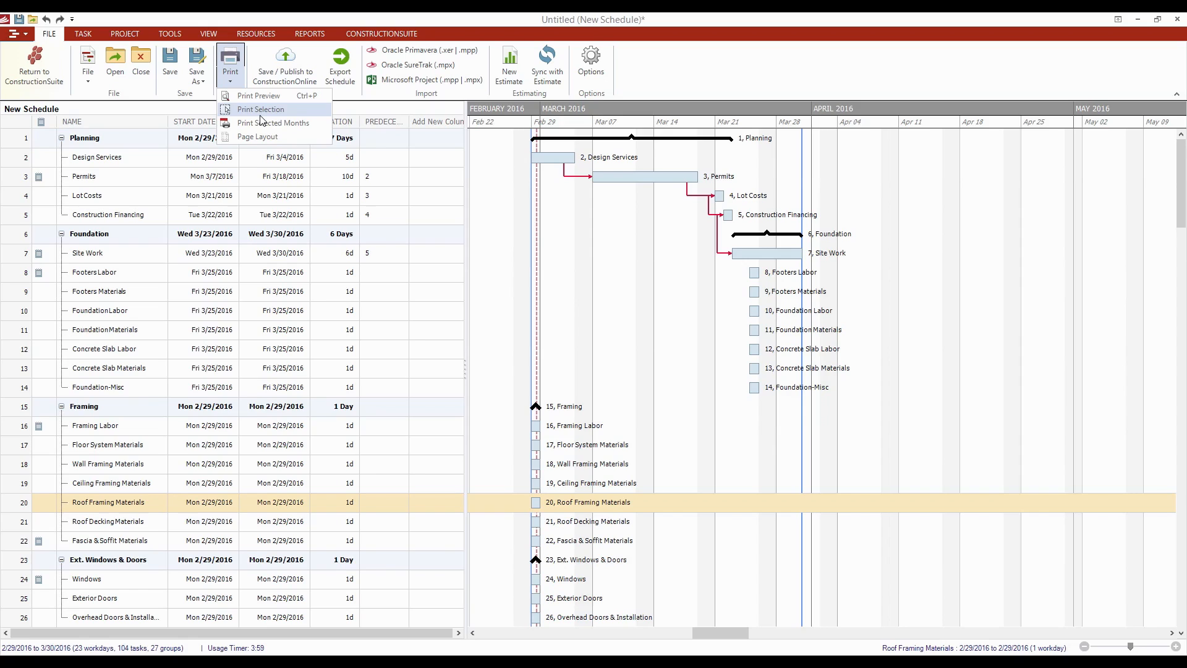
{"action": "left_click", "coordinate": [618, 50]}
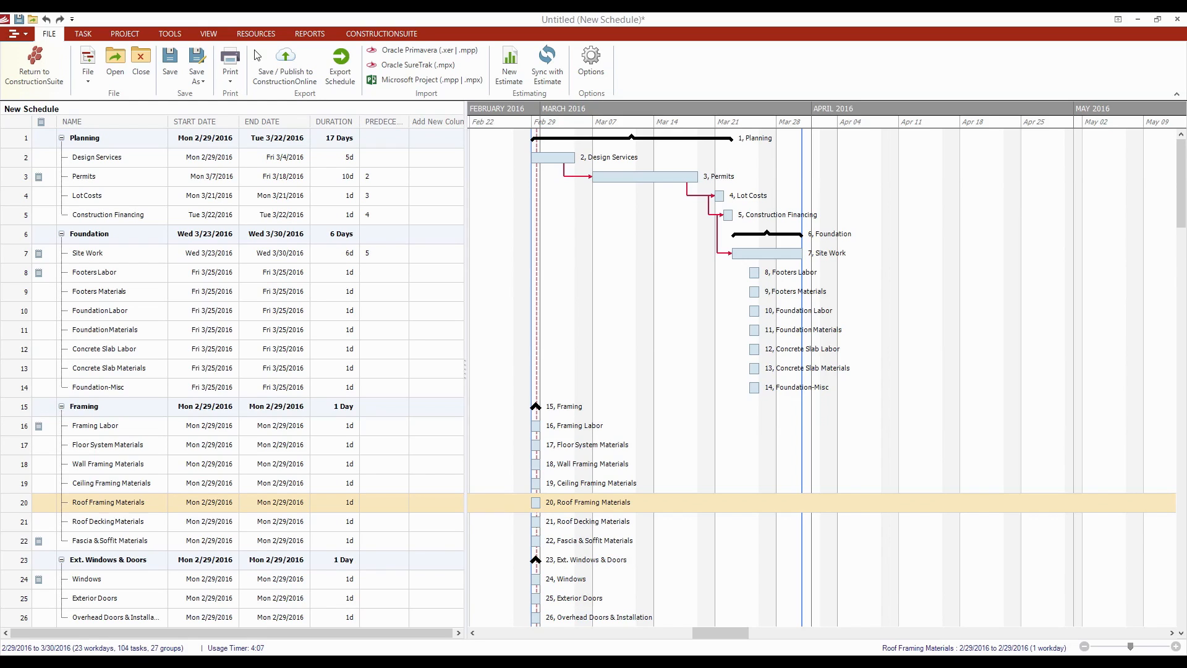
{"action": "left_click", "coordinate": [170, 65]}
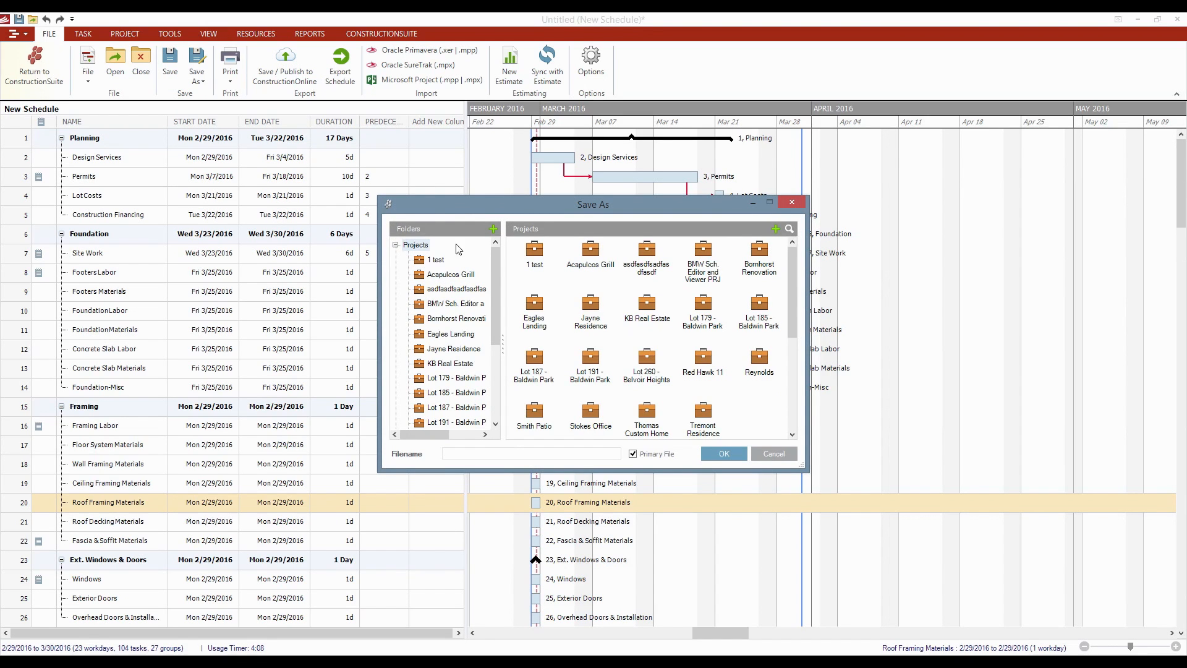
- Save the schedule under Opportunities > Simpson TI as 'Schedule - Simpson TI'
{"action": "left_click_drag", "start_coordinate": [495, 284], "coordinate": [489, 393]}
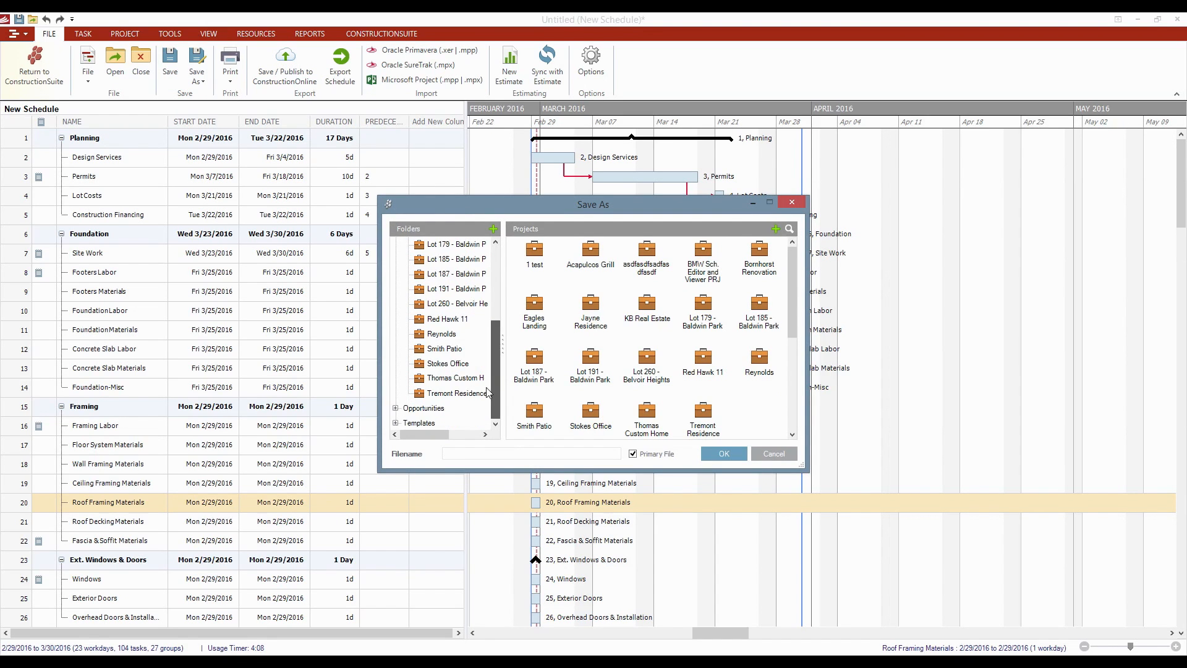
{"action": "left_click", "coordinate": [395, 408]}
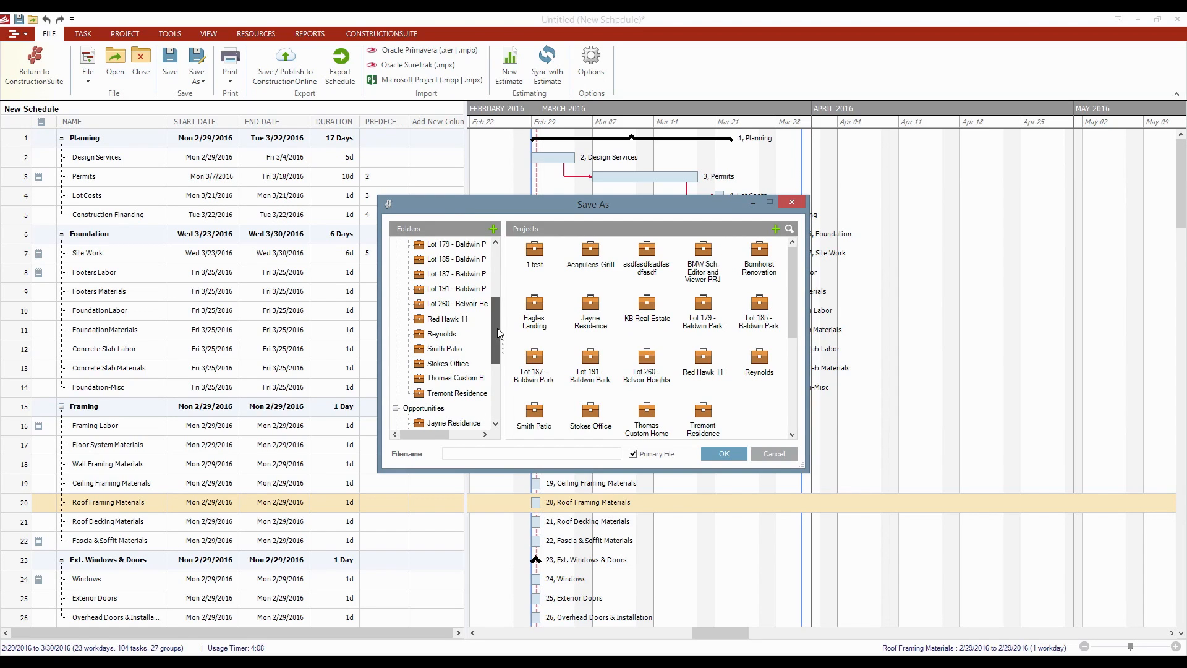
{"action": "left_click_drag", "start_coordinate": [497, 328], "coordinate": [497, 384]}
{"action": "left_click", "coordinate": [454, 353]}
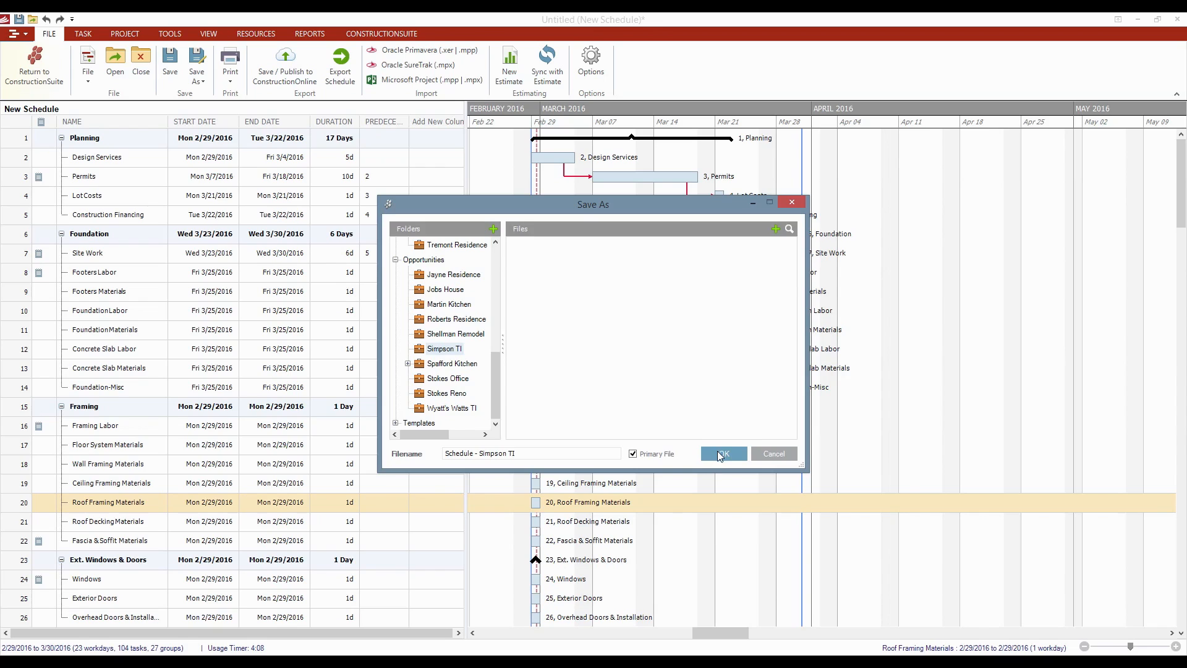
{"action": "left_click", "coordinate": [719, 455]}
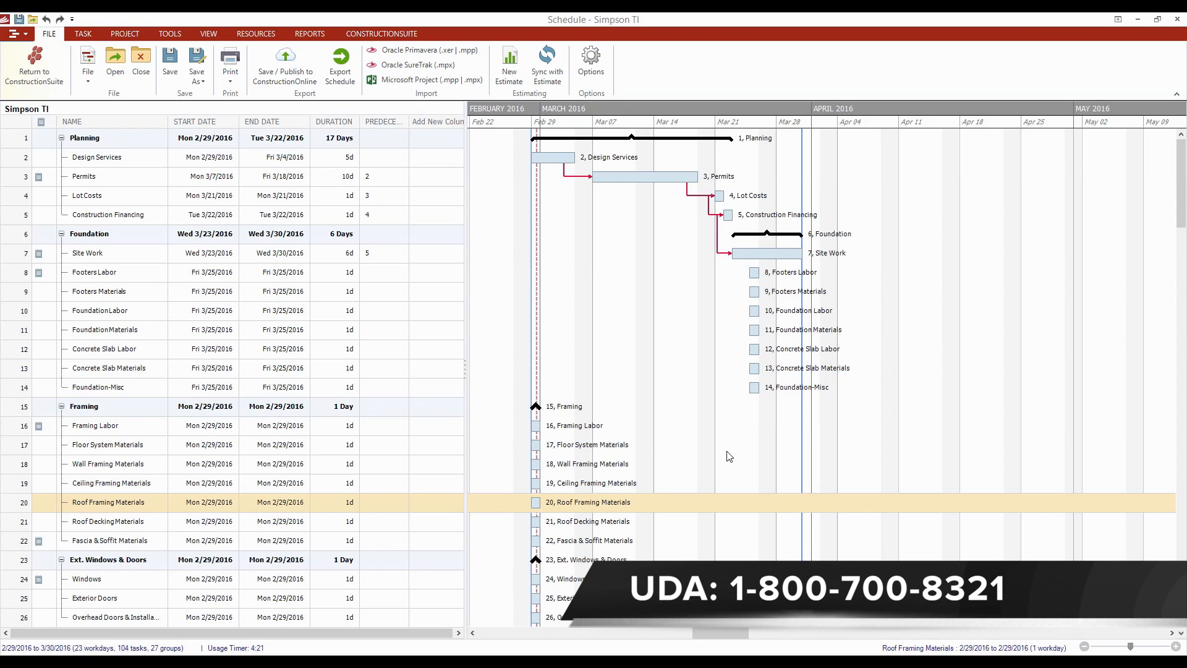
- Use Set Resource on Site Work and choose to add a new resource
{"action": "right_click", "coordinate": [261, 254]}
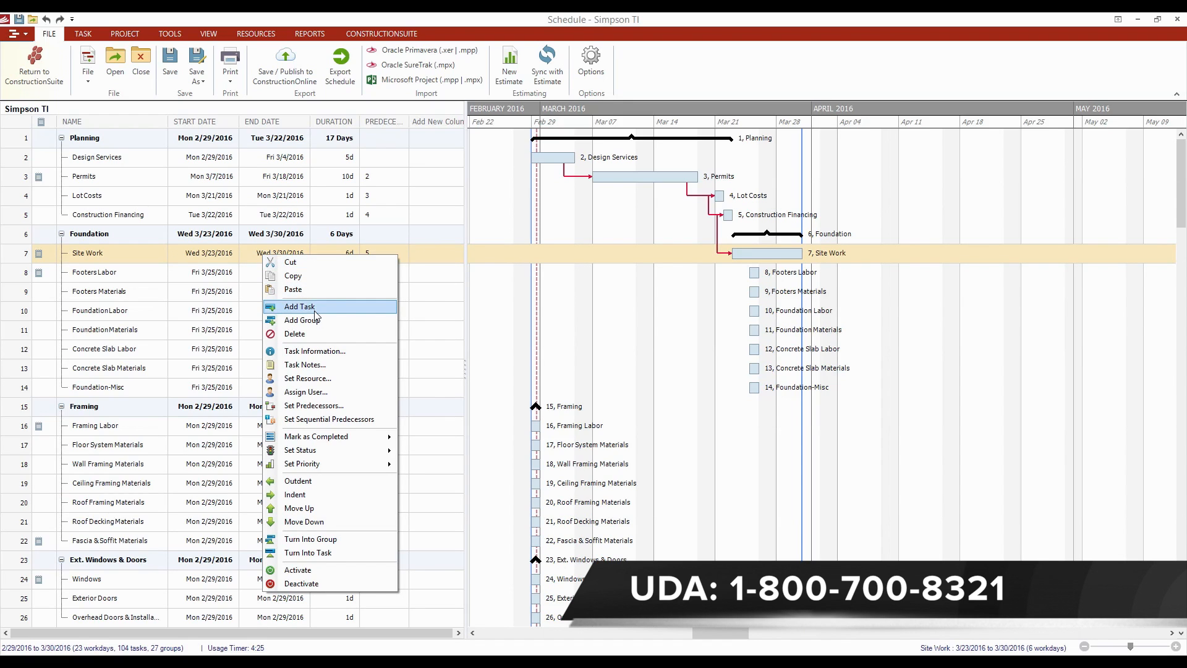
{"action": "left_click", "coordinate": [328, 379]}
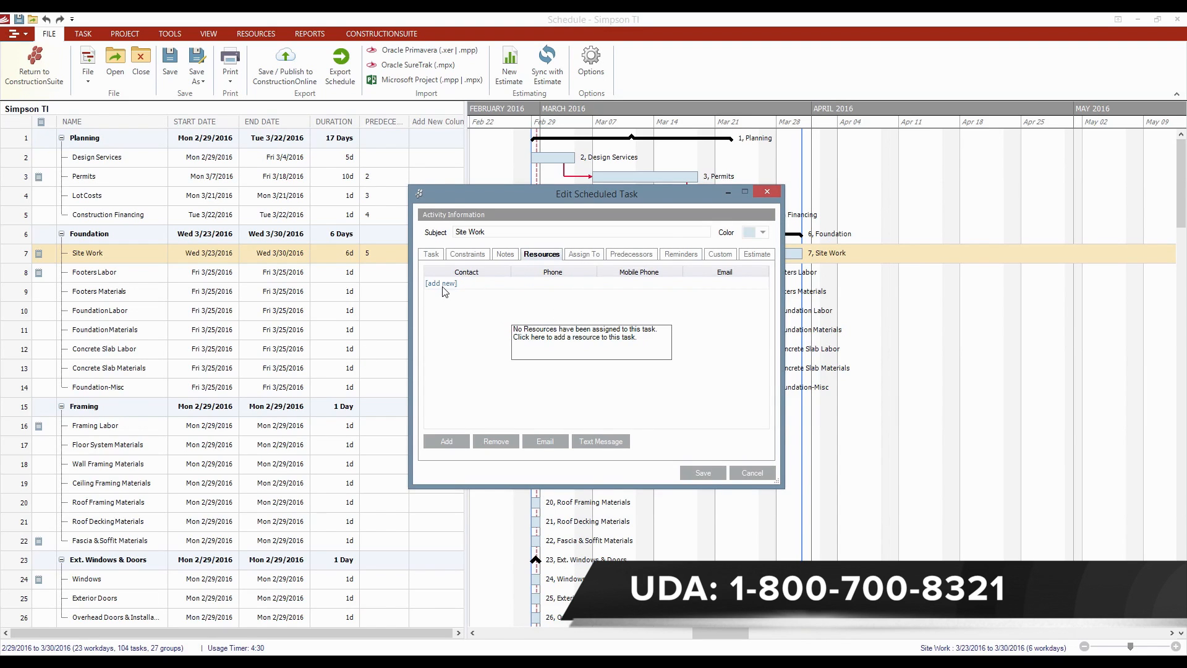
{"action": "left_click", "coordinate": [444, 287]}
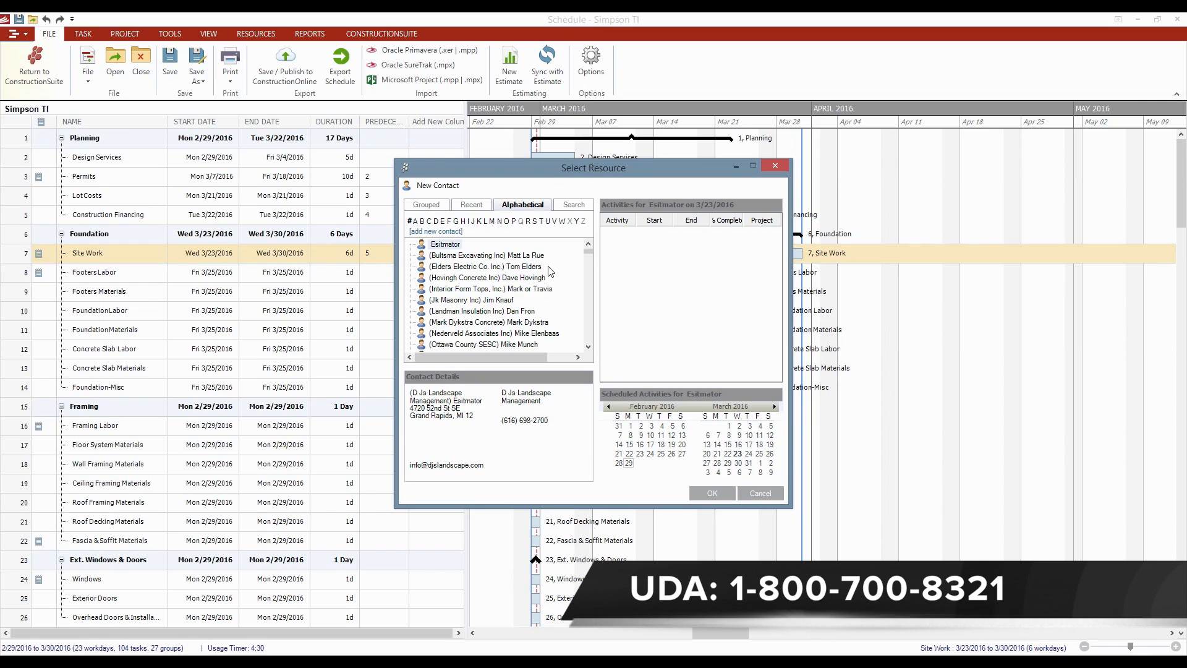
- Widen the Select Resource window and review A'Jack Supply's, then Baker Power's, activities
{"action": "left_click", "coordinate": [589, 298]}
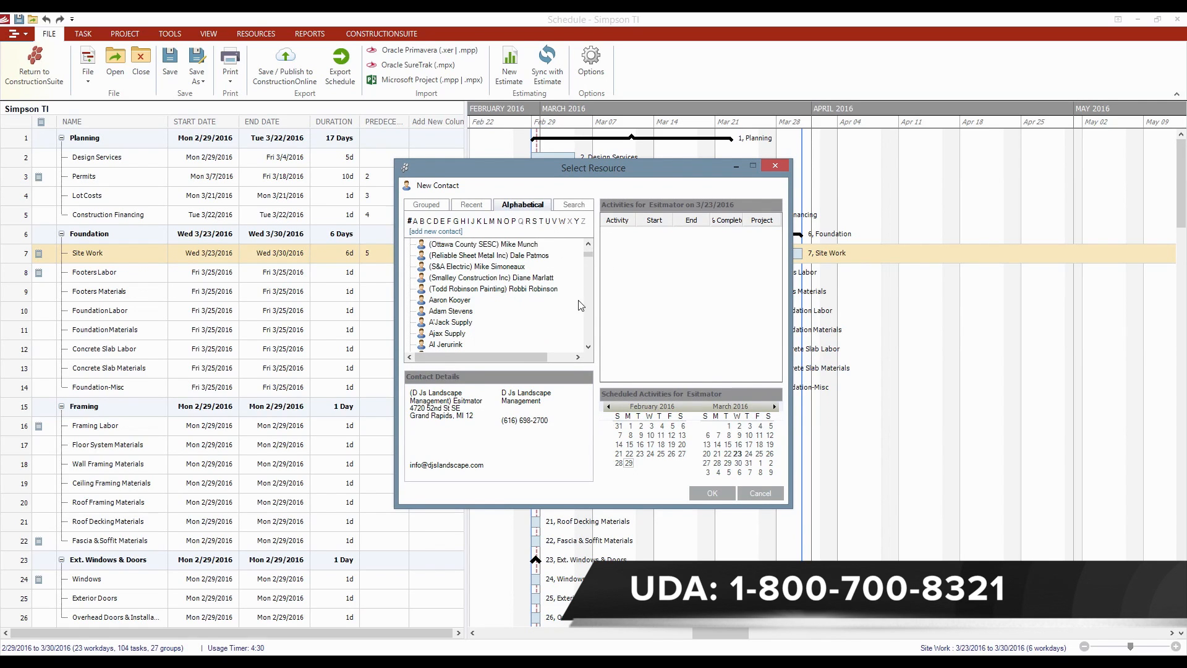
{"action": "left_click", "coordinate": [444, 322]}
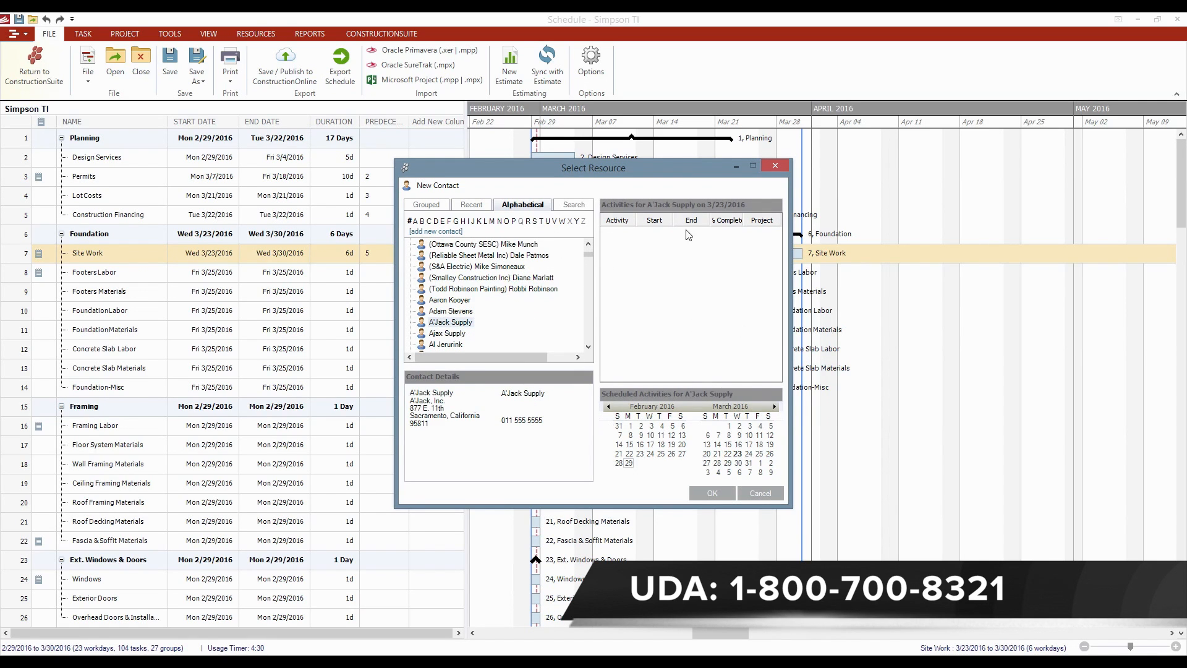
{"action": "left_click_drag", "start_coordinate": [784, 329], "coordinate": [1048, 332]}
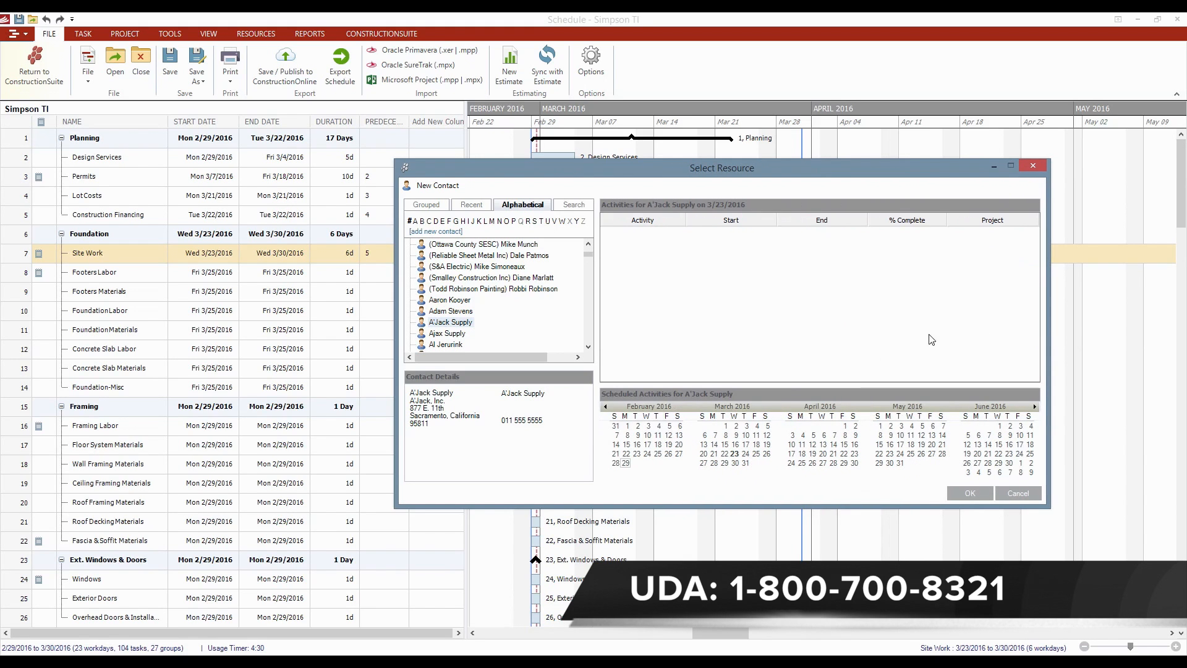
{"action": "scroll", "coordinate": [575, 346], "scroll_direction": "down", "scroll_amount": 3}
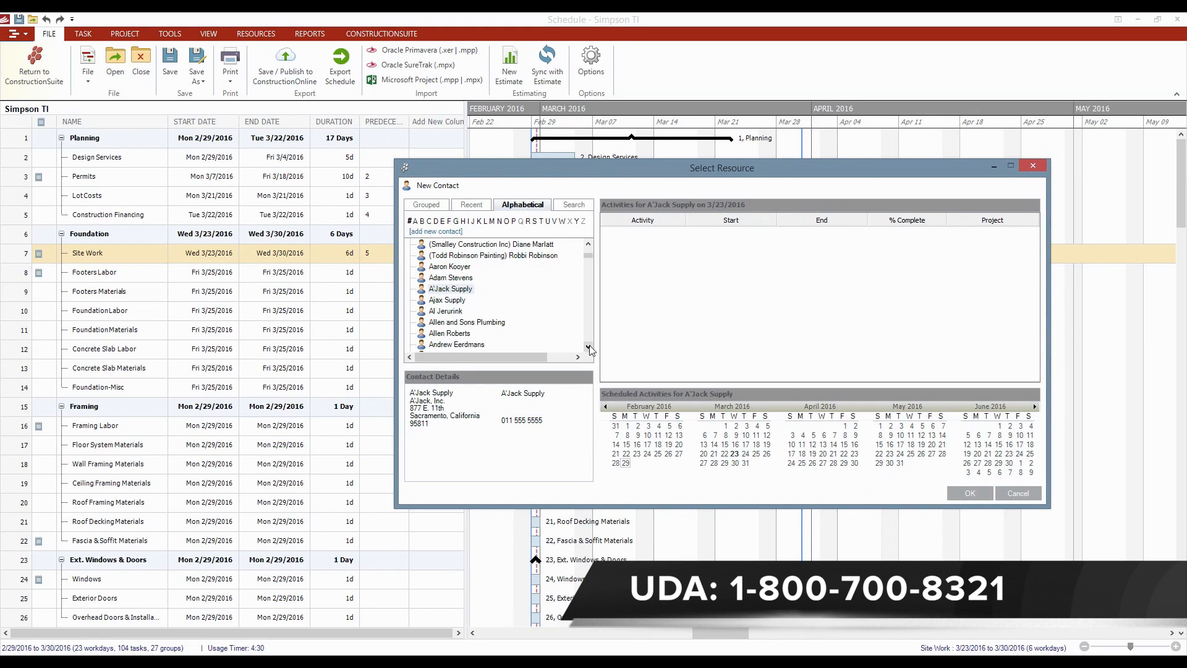
{"action": "scroll", "coordinate": [507, 312], "scroll_direction": "down", "scroll_amount": 6}
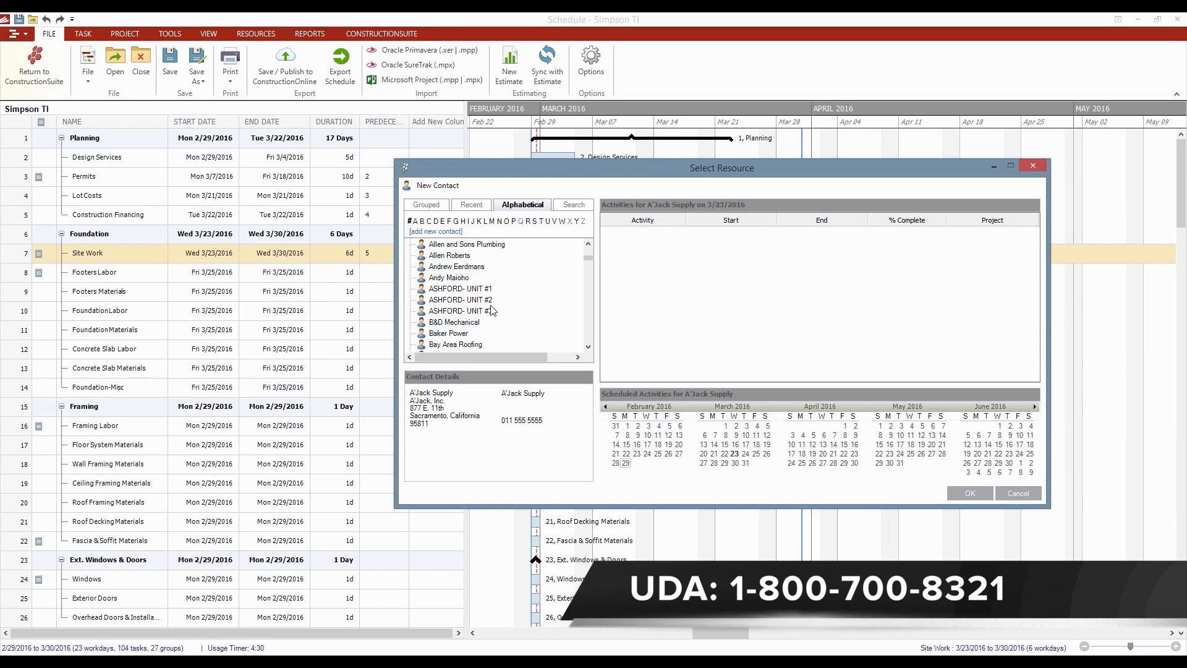
{"action": "left_click", "coordinate": [452, 267]}
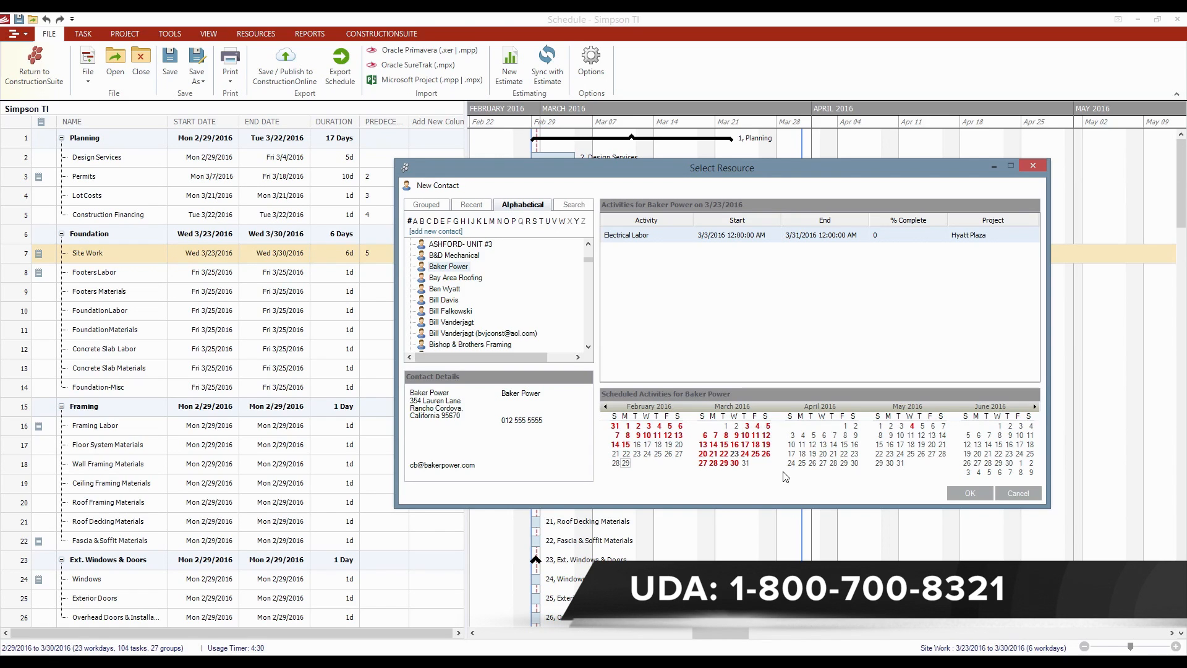
- Cancel both the Select Resource and Edit Scheduled Task windows without assigning anyone
{"action": "left_click", "coordinate": [1035, 494]}
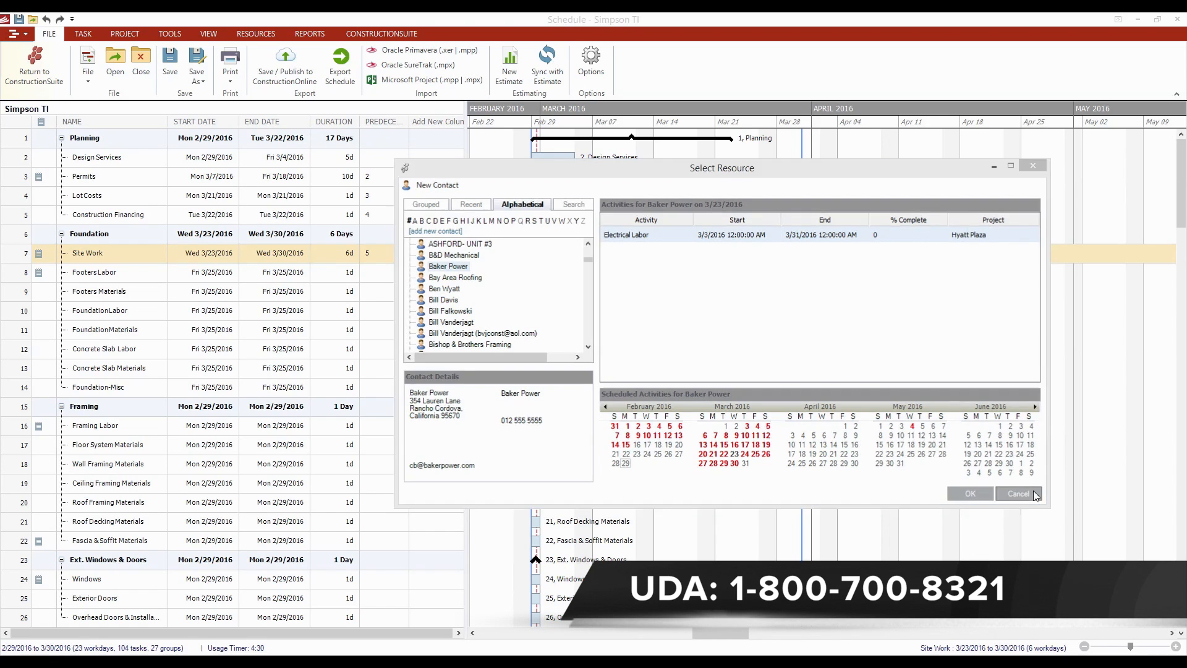
{"action": "left_click", "coordinate": [773, 473]}
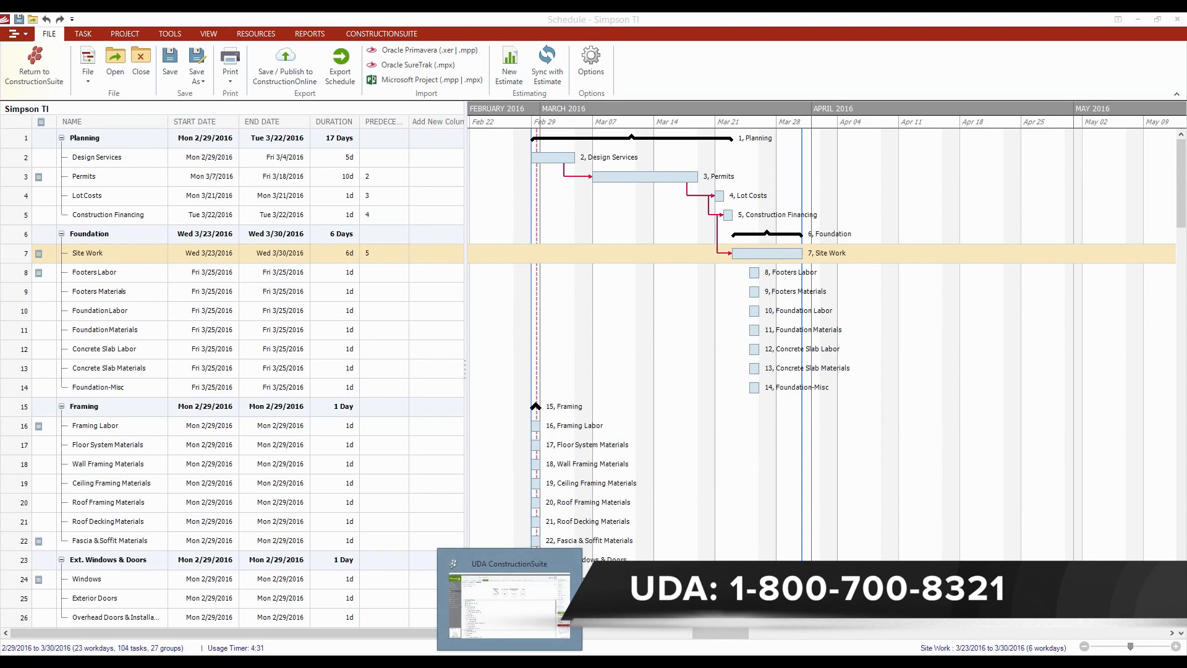
- Return to the Simpson TI project Workflow window and show the HELP ribbon options
{"action": "left_click", "coordinate": [510, 662]}
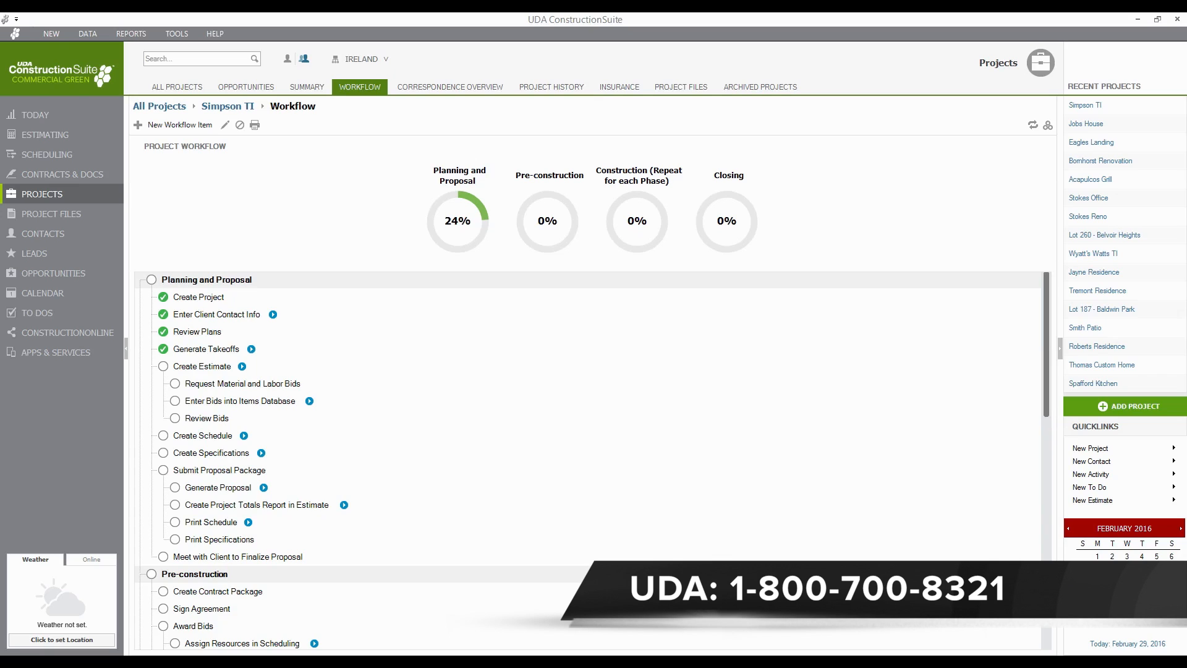
{"action": "left_click", "coordinate": [215, 35]}
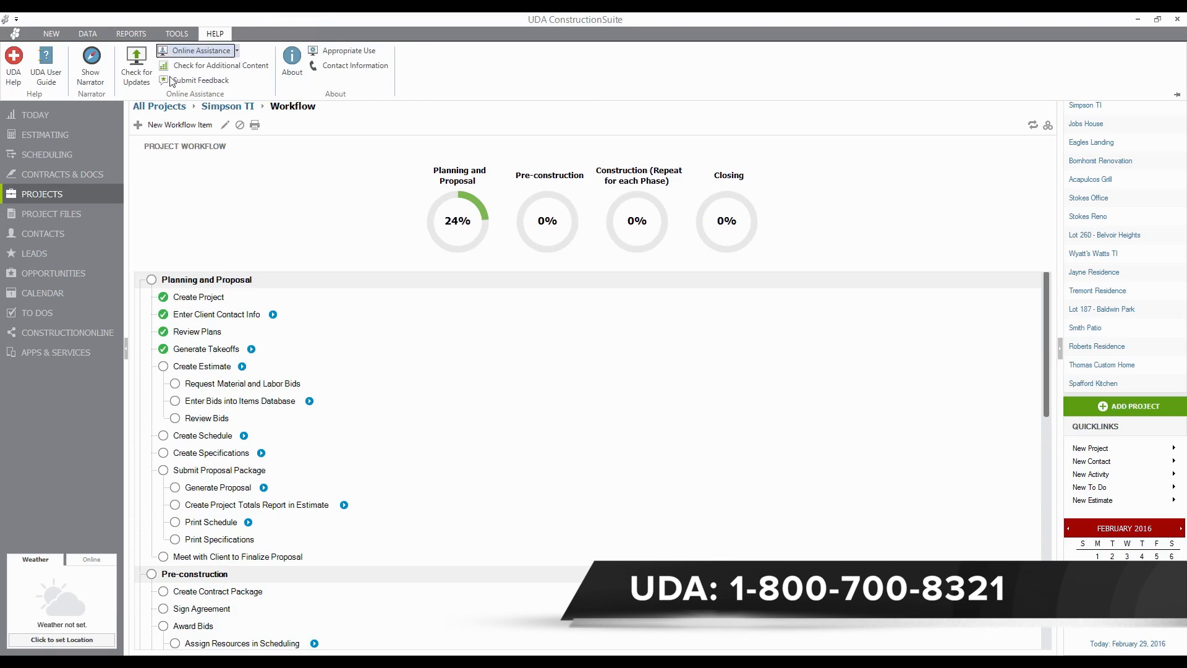